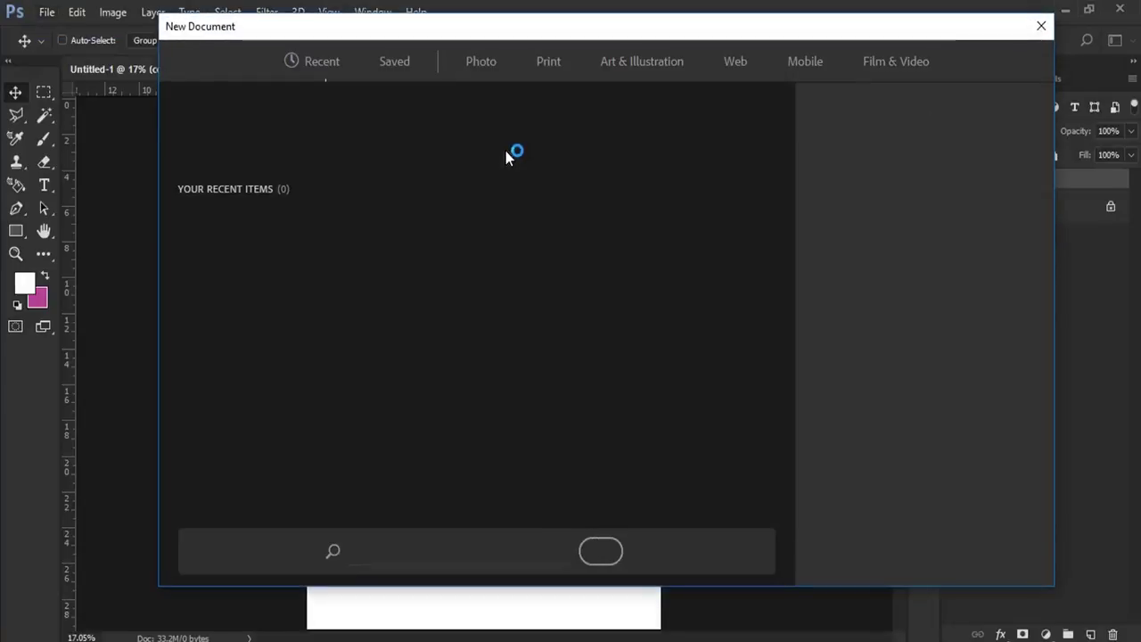
- Create a new A4 document, 21 × 29.7 cm at 300 ppi, in CMYK Color mode
click(548, 64)
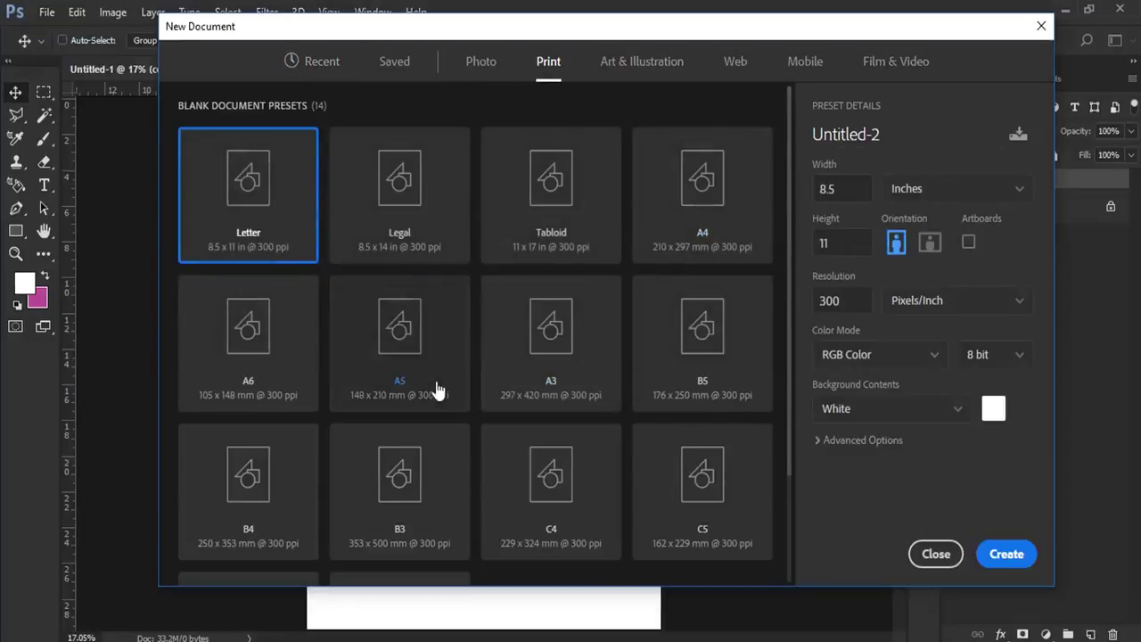
click(706, 214)
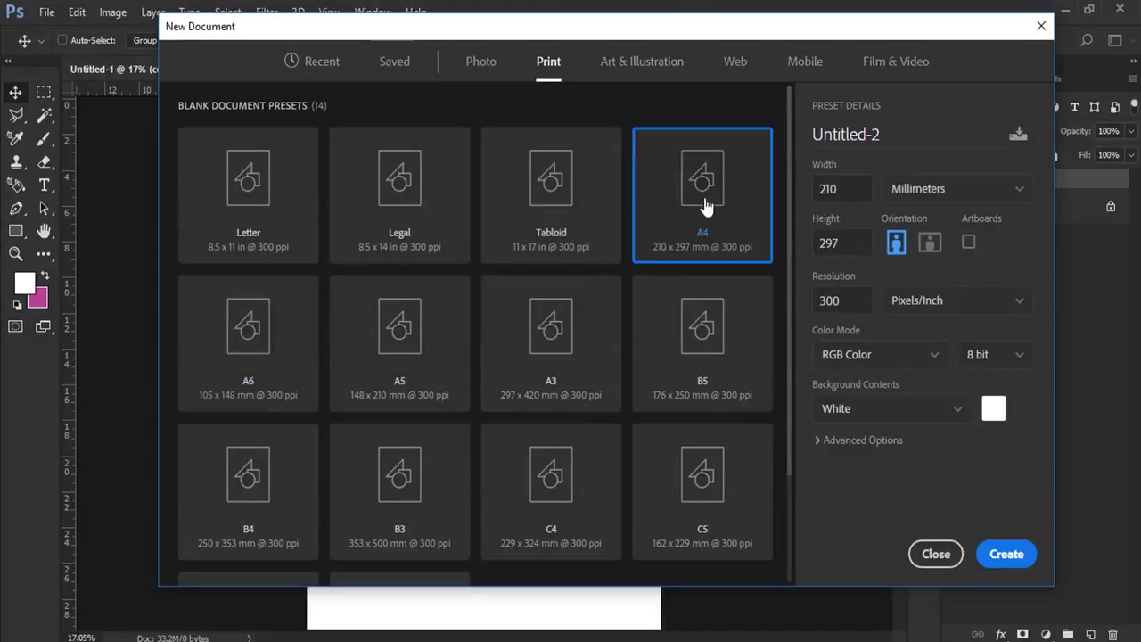
click(936, 190)
click(927, 278)
click(833, 189)
click(831, 242)
click(842, 300)
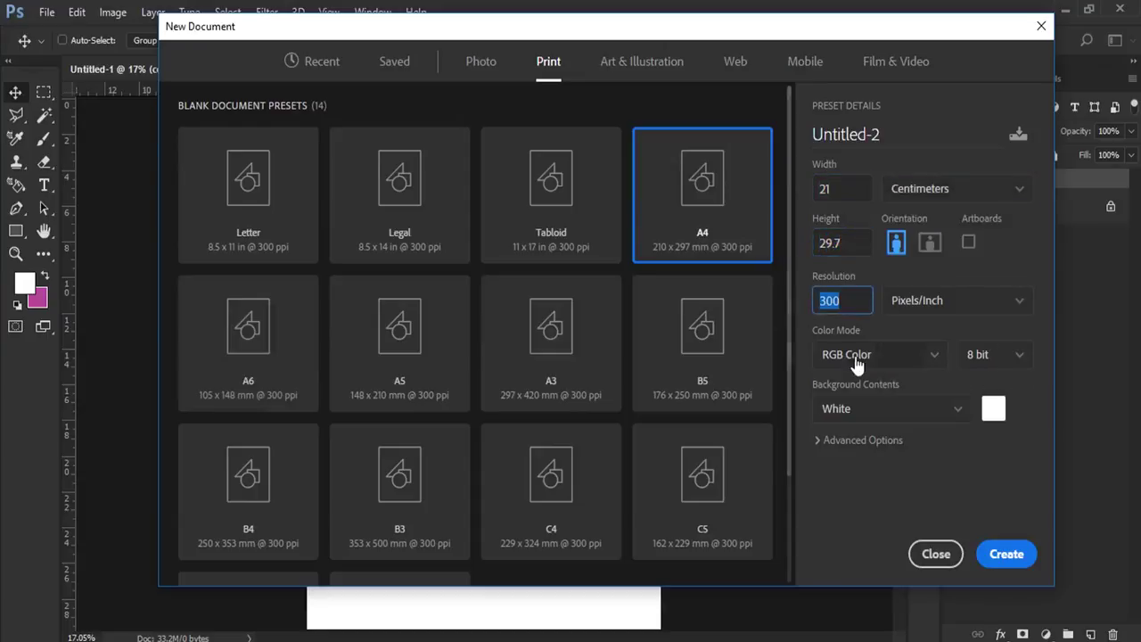
click(854, 357)
click(854, 480)
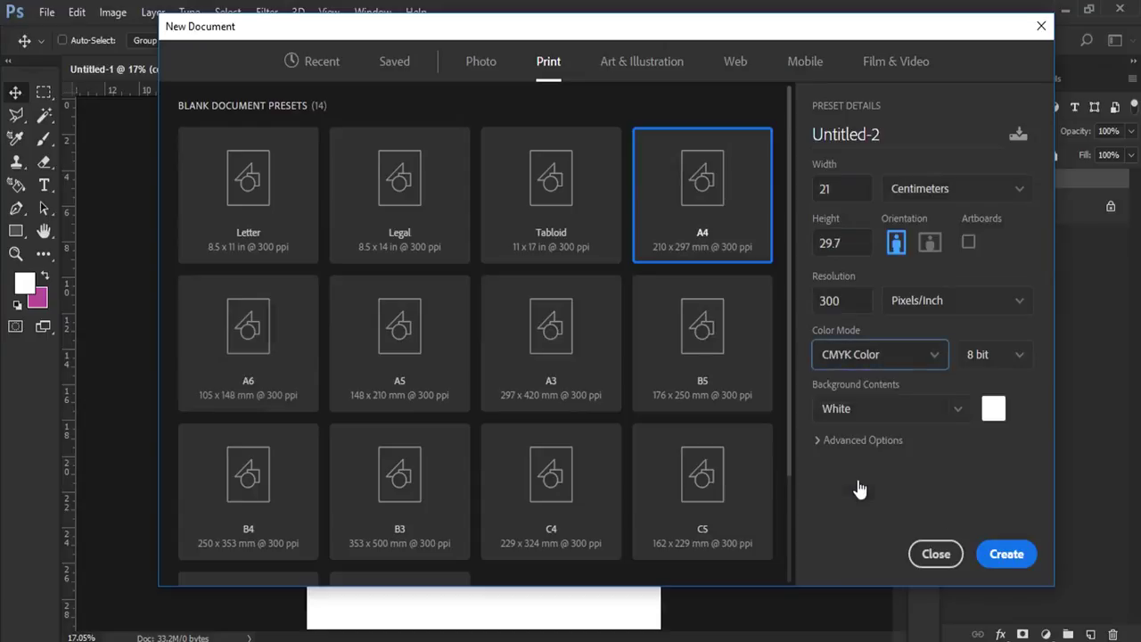
click(1003, 559)
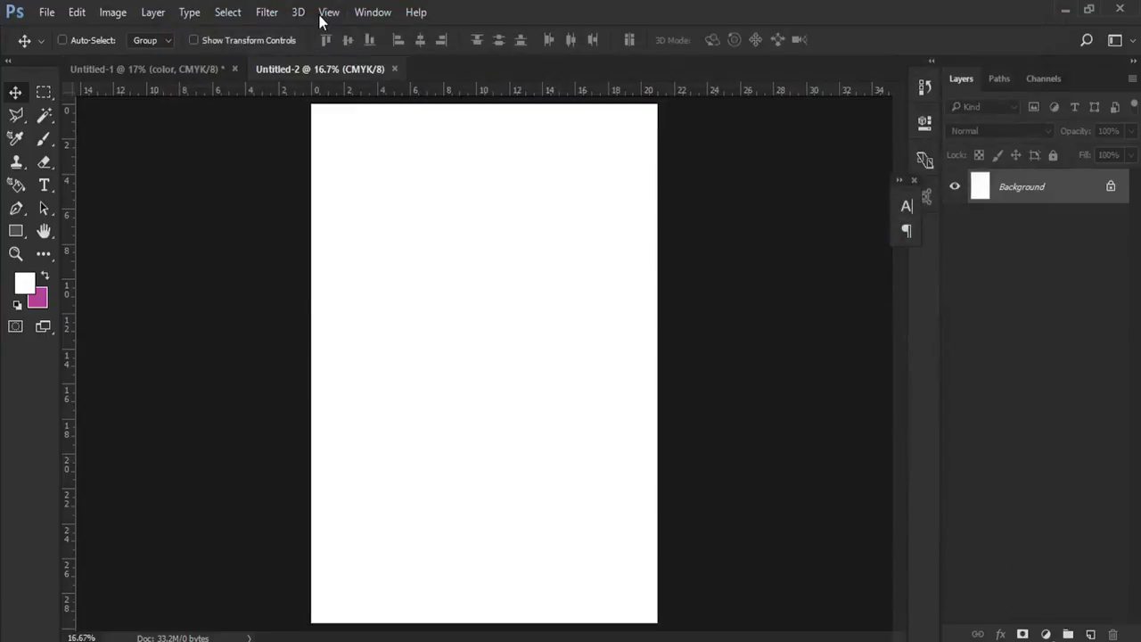
click(329, 11)
- Fit the page on screen, then sample Untitled-1's navy swatch as foreground and blue as background
click(375, 169)
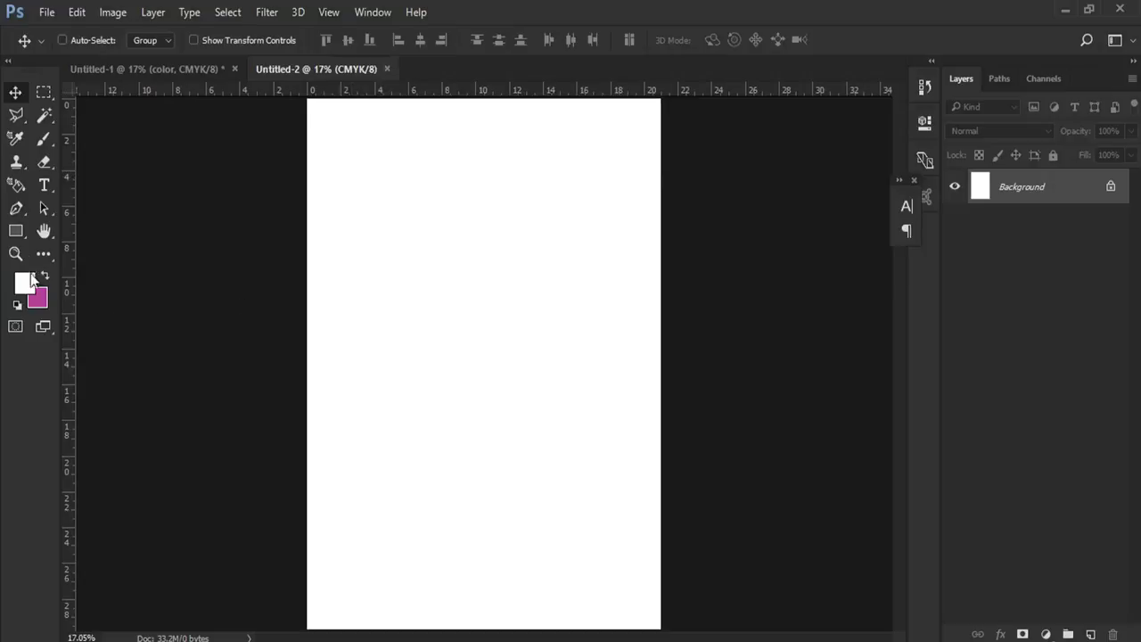
click(178, 72)
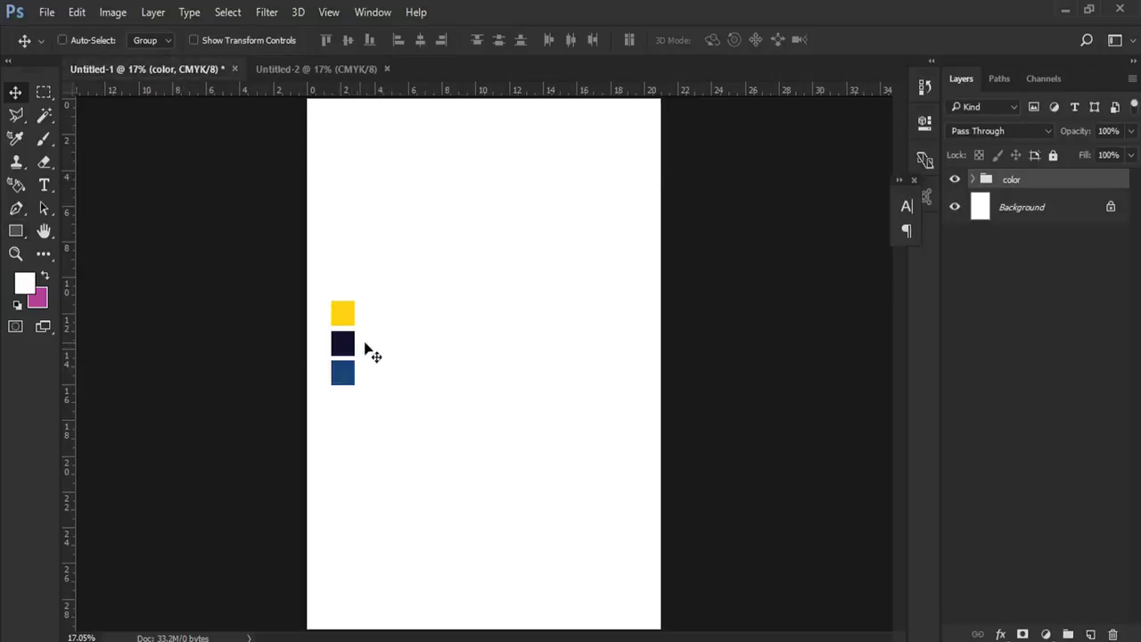
click(24, 283)
click(349, 343)
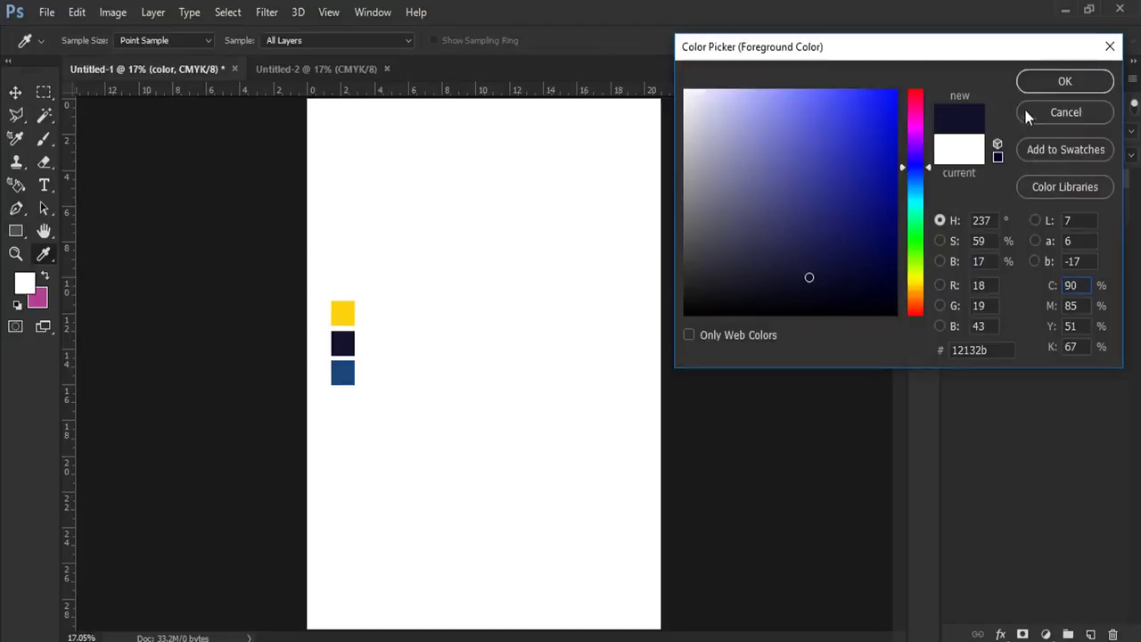
click(1057, 82)
click(38, 300)
click(347, 372)
click(1031, 83)
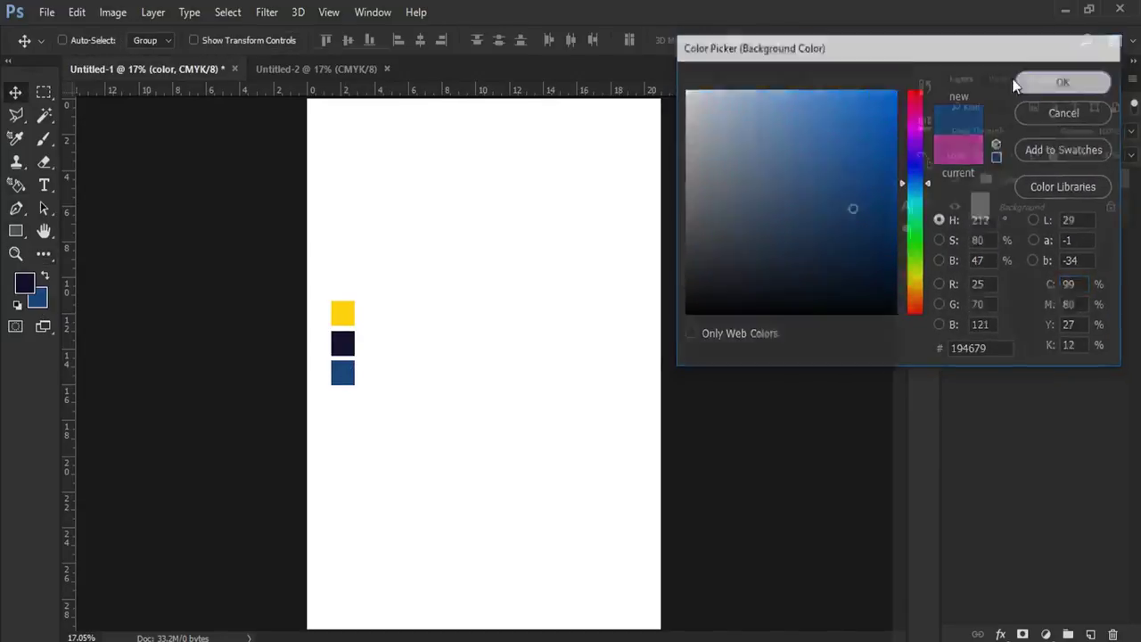
- Check the navy colour's hex and CMYK values, then return to Untitled-2
click(39, 298)
click(1065, 112)
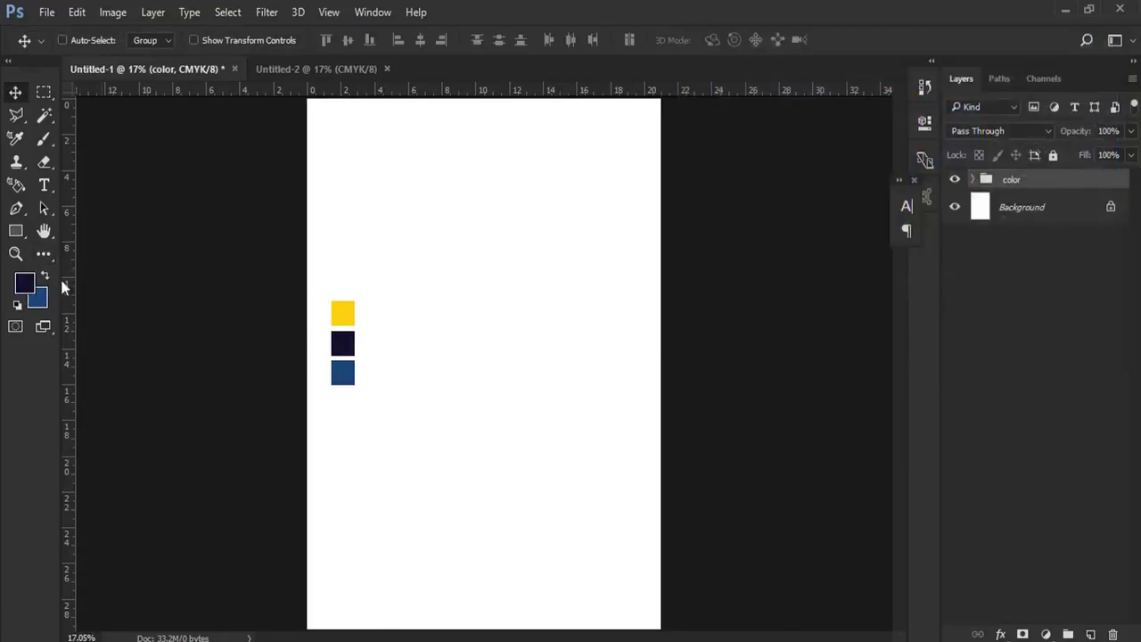
click(23, 285)
click(989, 350)
click(1073, 285)
key(Tab)
key(Tab)
key(Tab)
click(1034, 85)
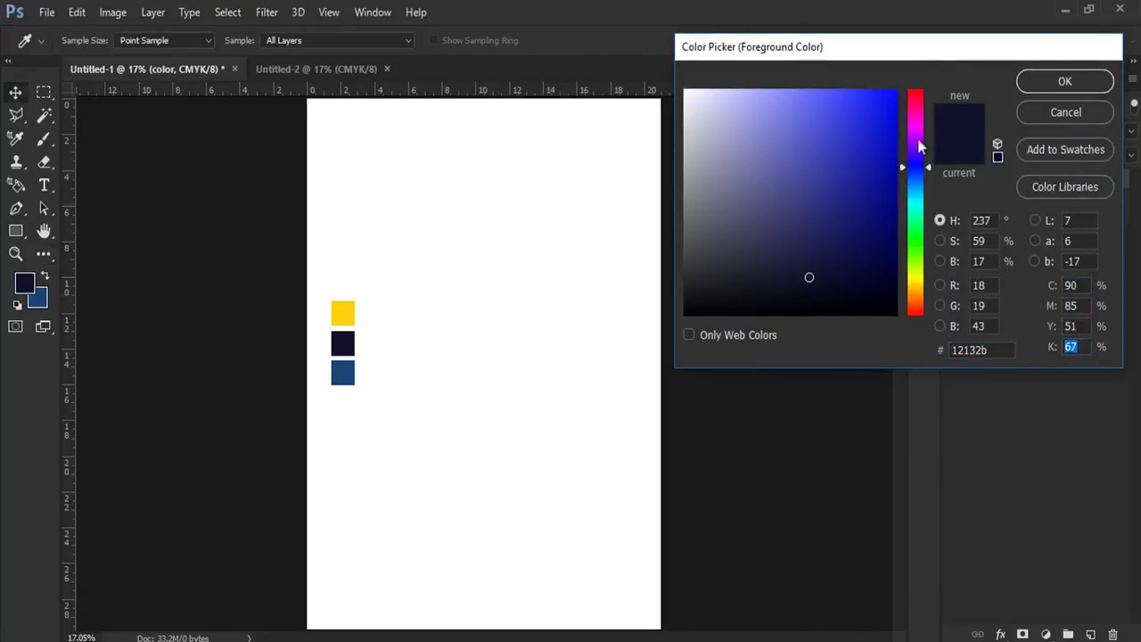
click(330, 68)
click(16, 229)
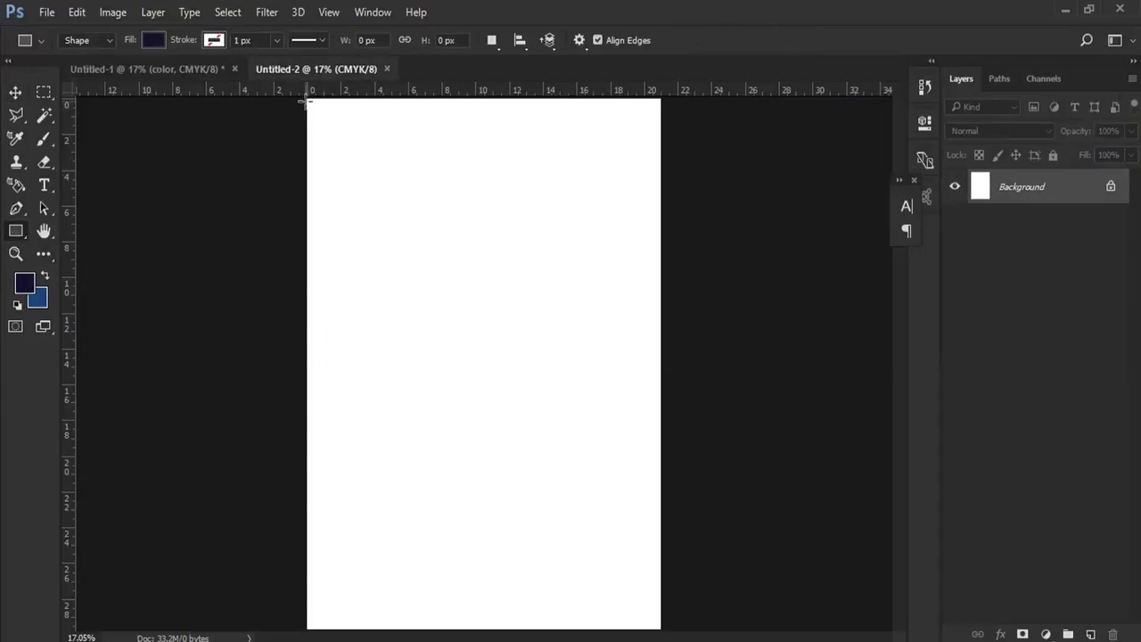
- Draw a navy rectangle over the entire page and open its Blending Options
drag(306, 96, 664, 629)
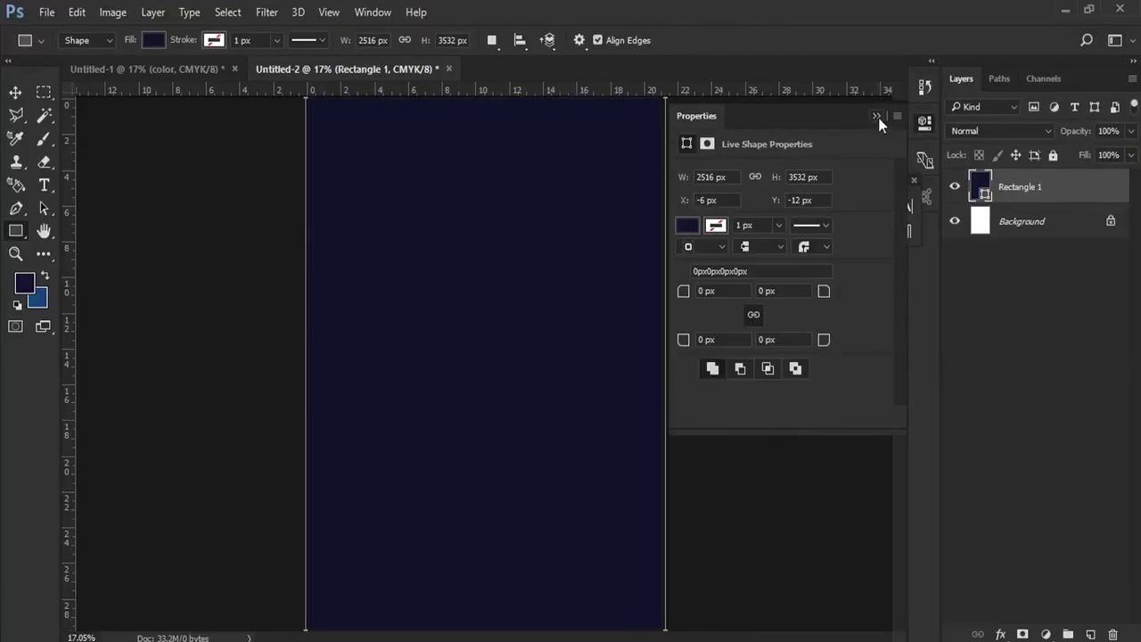
click(876, 117)
right_click(1095, 192)
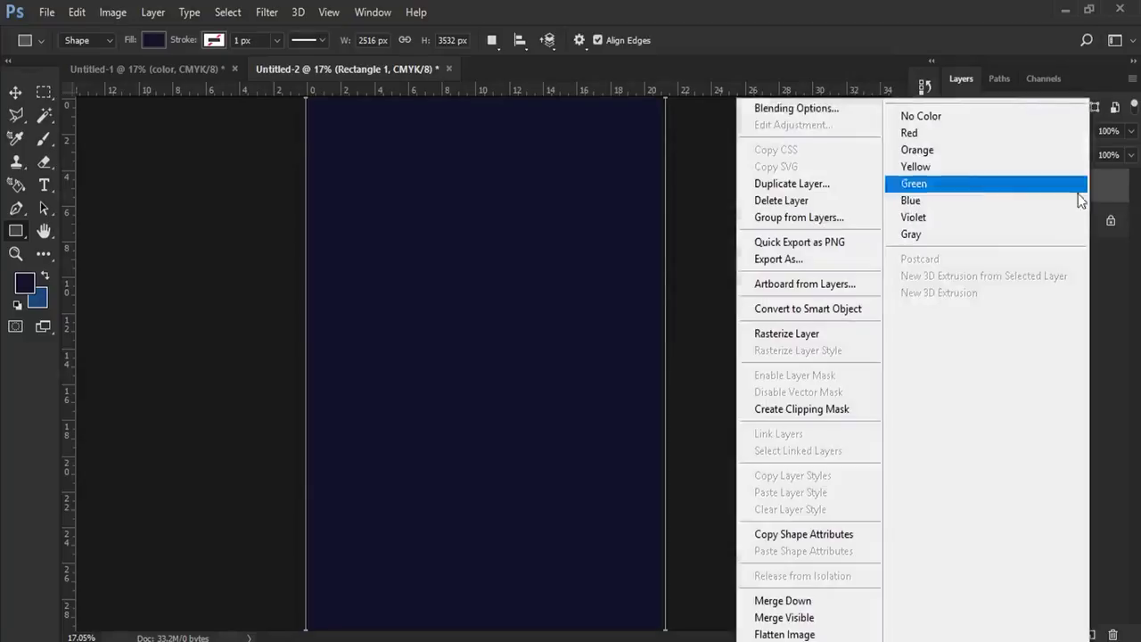
click(819, 108)
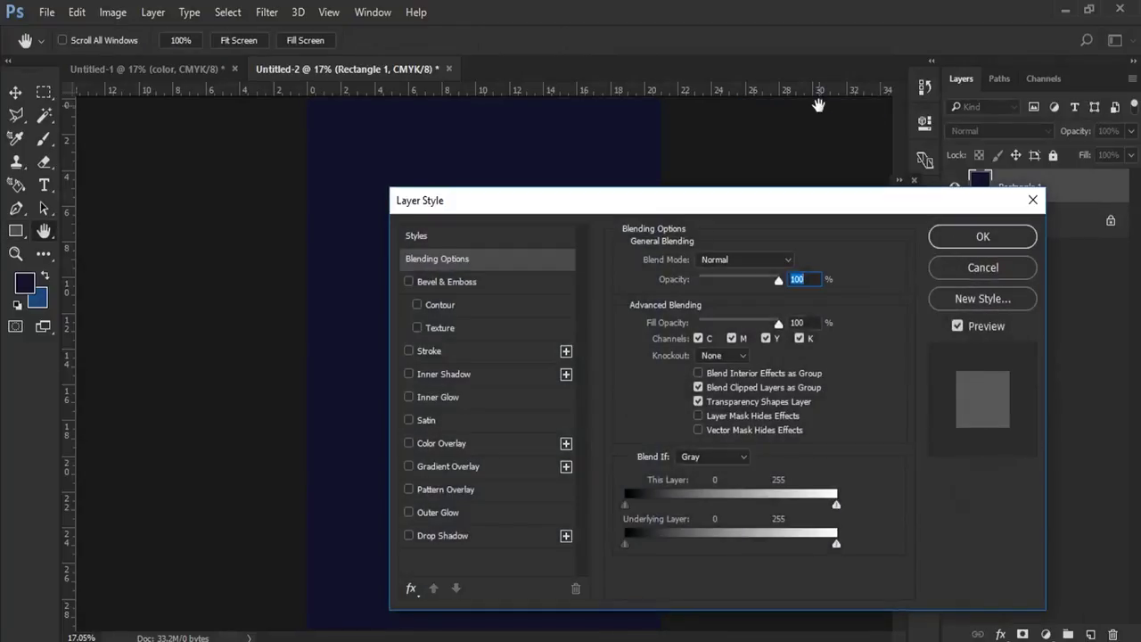
- Enable Gradient Overlay with the dark blue preset and place the glow at the upper centre
click(465, 472)
drag(580, 218, 740, 131)
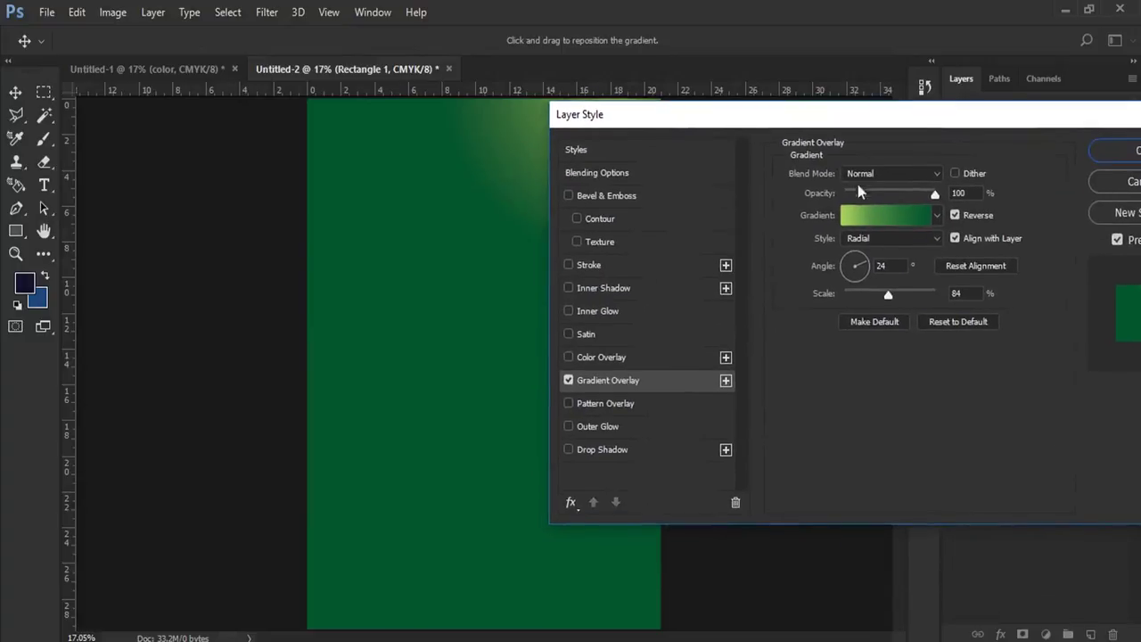
click(936, 216)
click(821, 255)
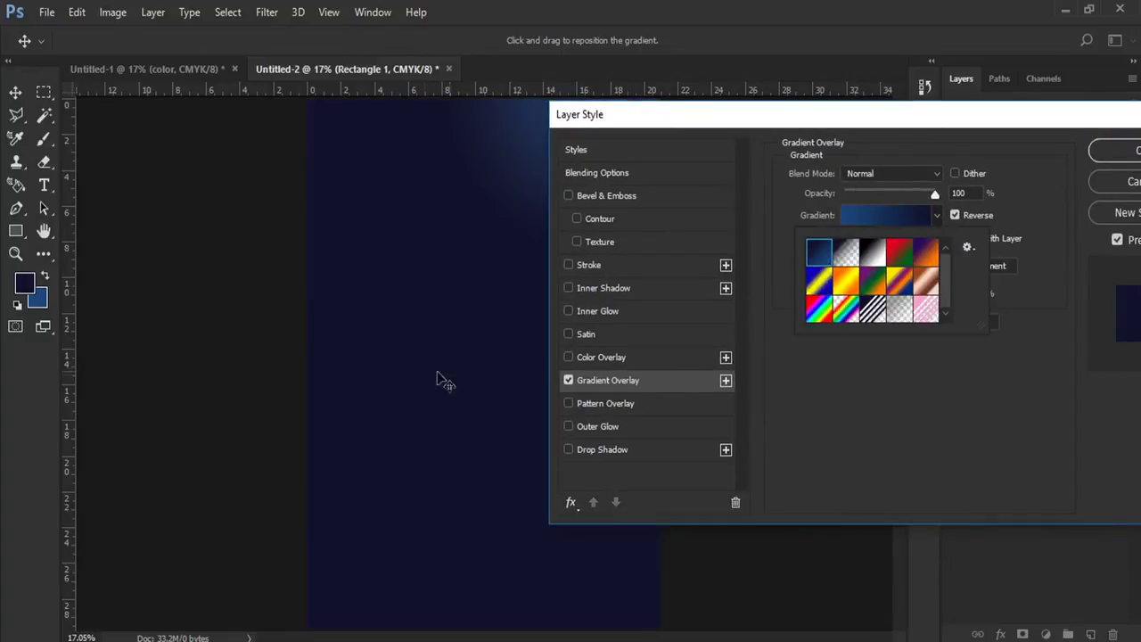
mouse_move(847, 122)
mouse_down()
mouse_move(1019, 133)
mouse_move(996, 135)
mouse_up()
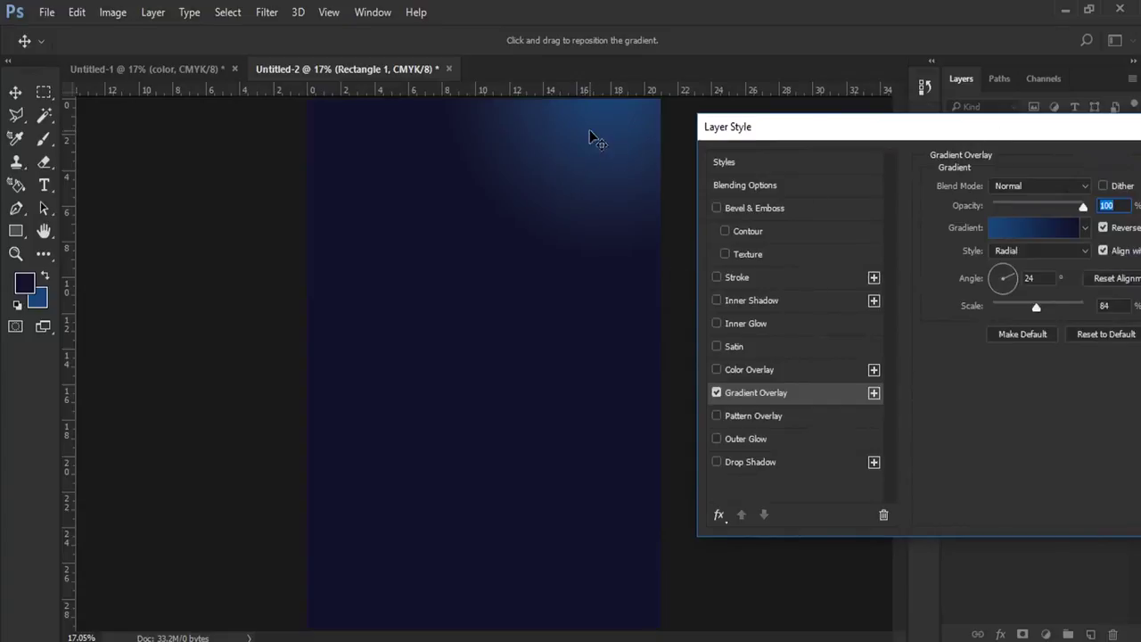
drag(593, 135, 456, 272)
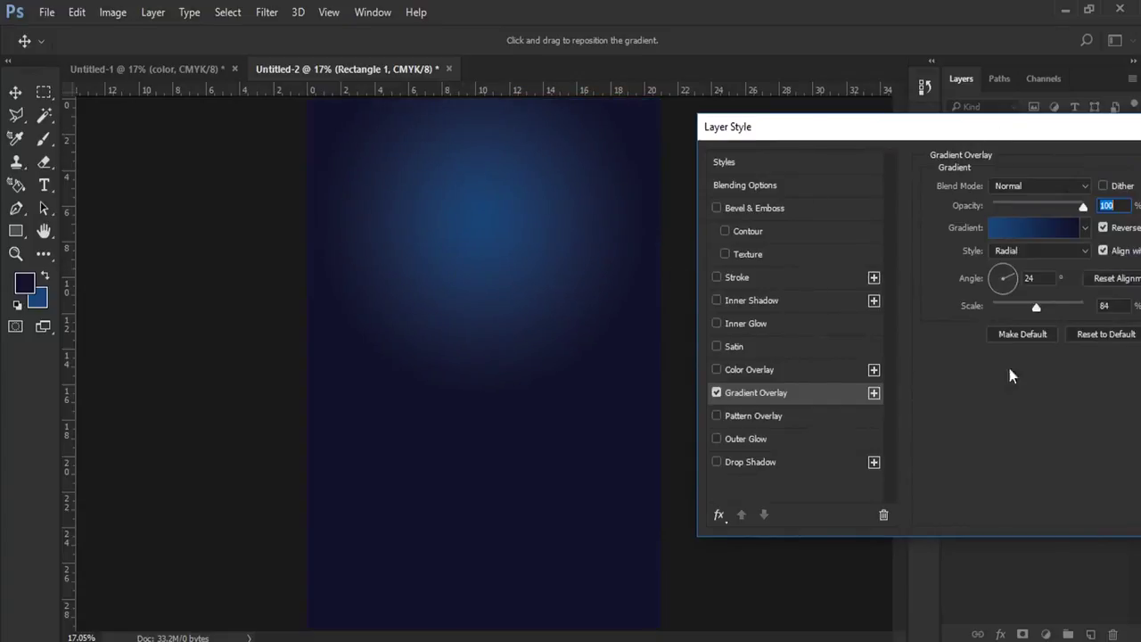
- Keep the gradient Radial, with scale about 74 and opacity 95%
mouse_move(1051, 308)
mouse_down()
mouse_move(1028, 314)
mouse_move(1016, 273)
mouse_move(1026, 312)
mouse_up()
drag(1080, 219, 1086, 216)
click(1087, 251)
click(1000, 276)
drag(1024, 308, 1031, 310)
drag(1073, 126, 1013, 123)
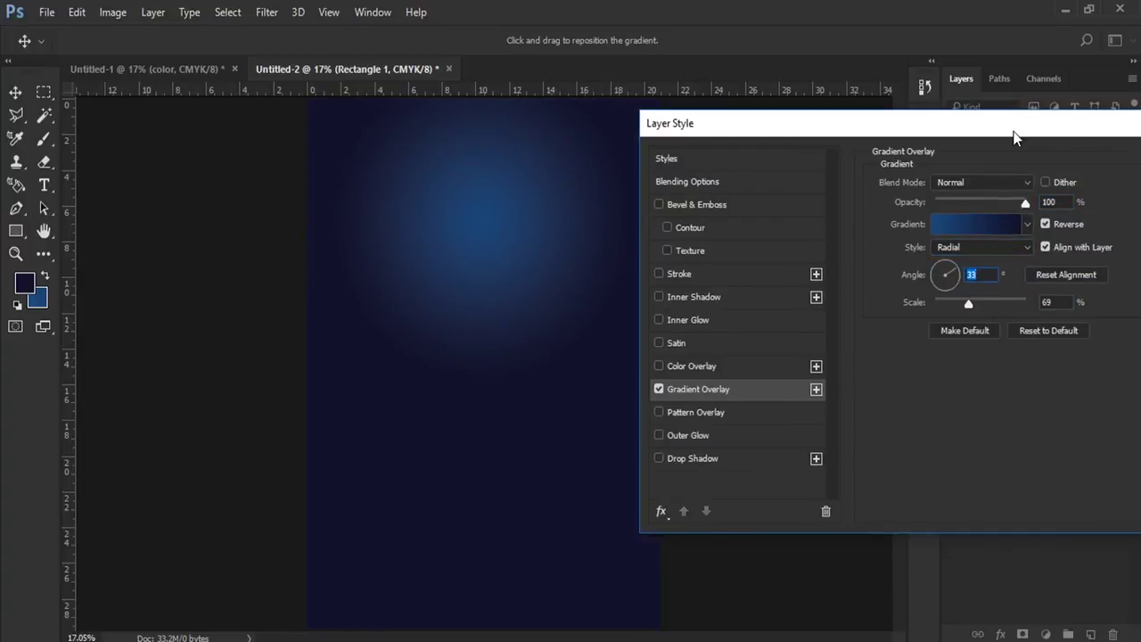
drag(1025, 205, 1019, 203)
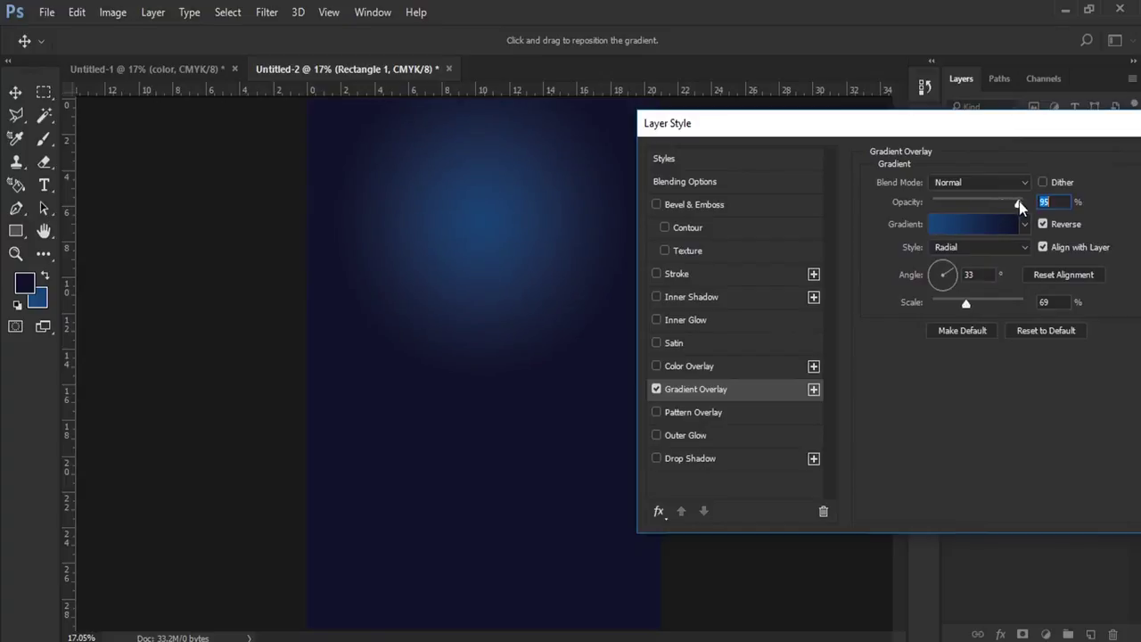
drag(974, 306, 985, 306)
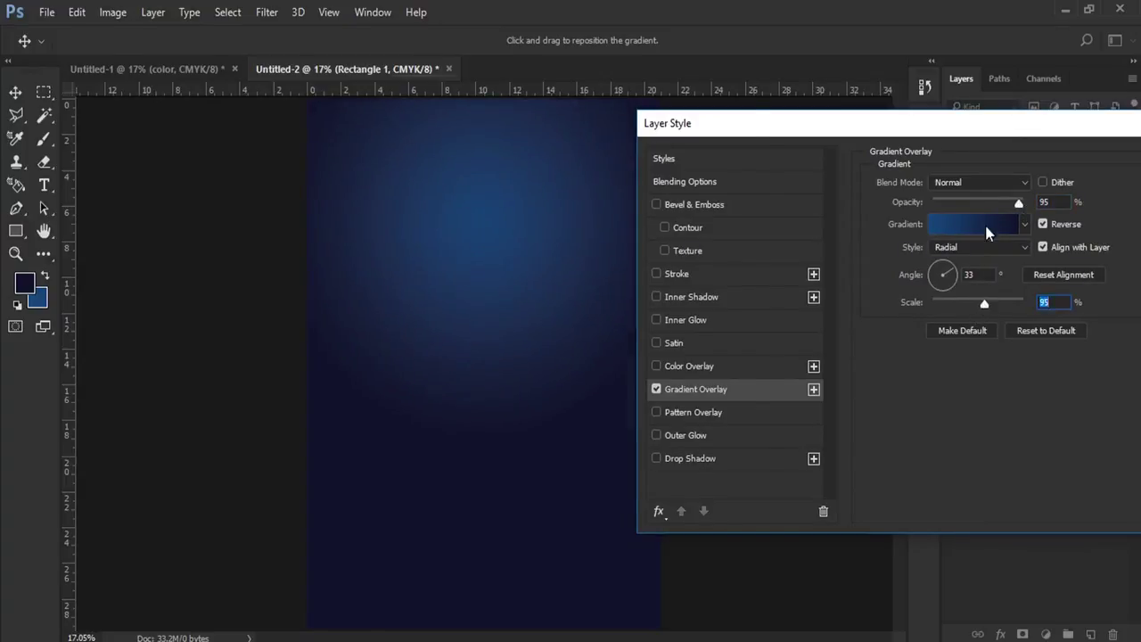
- Adjust the gradient's colour transition and enlarge the glow slightly
click(986, 232)
drag(784, 82, 906, 69)
click(892, 361)
drag(893, 361, 954, 356)
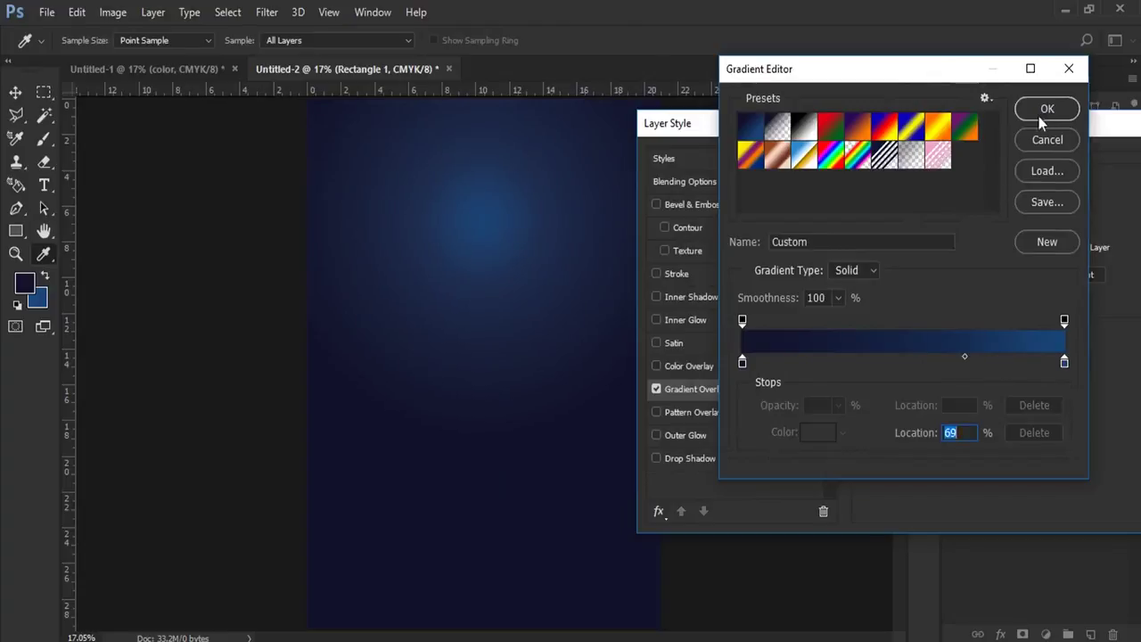
click(1039, 117)
drag(988, 303, 991, 304)
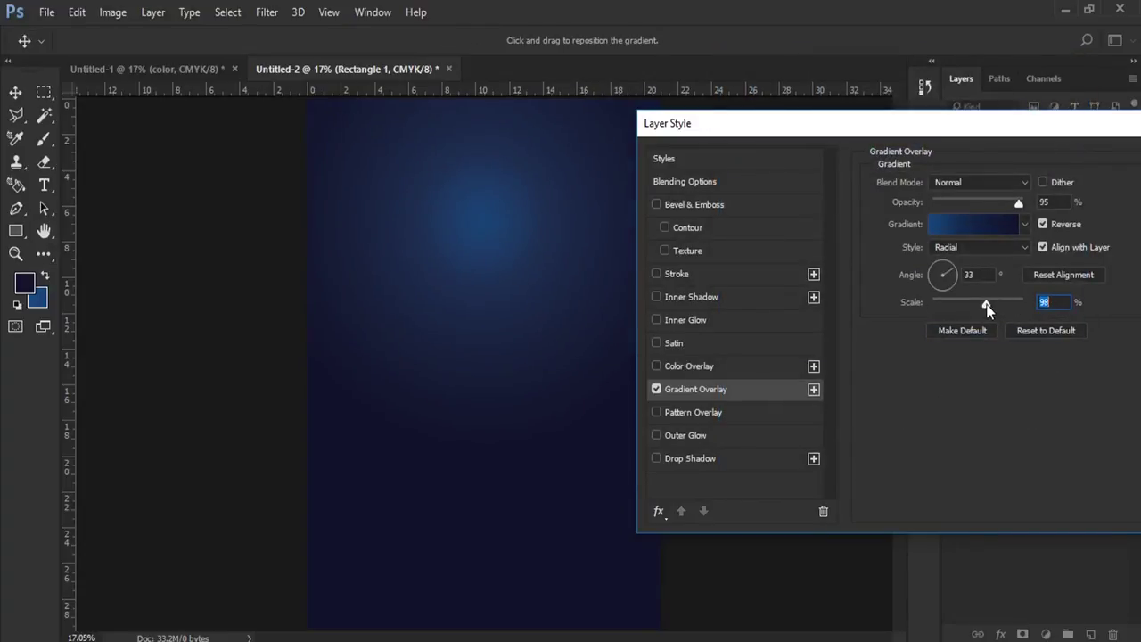
- Shift the gradient's colour midpoint to about 65%, remove a stray stop, and apply the overlay
click(971, 224)
click(1063, 361)
click(967, 359)
mouse_move(967, 358)
mouse_down()
mouse_move(955, 361)
mouse_move(967, 387)
mouse_move(943, 356)
mouse_up()
click(955, 361)
click(1063, 361)
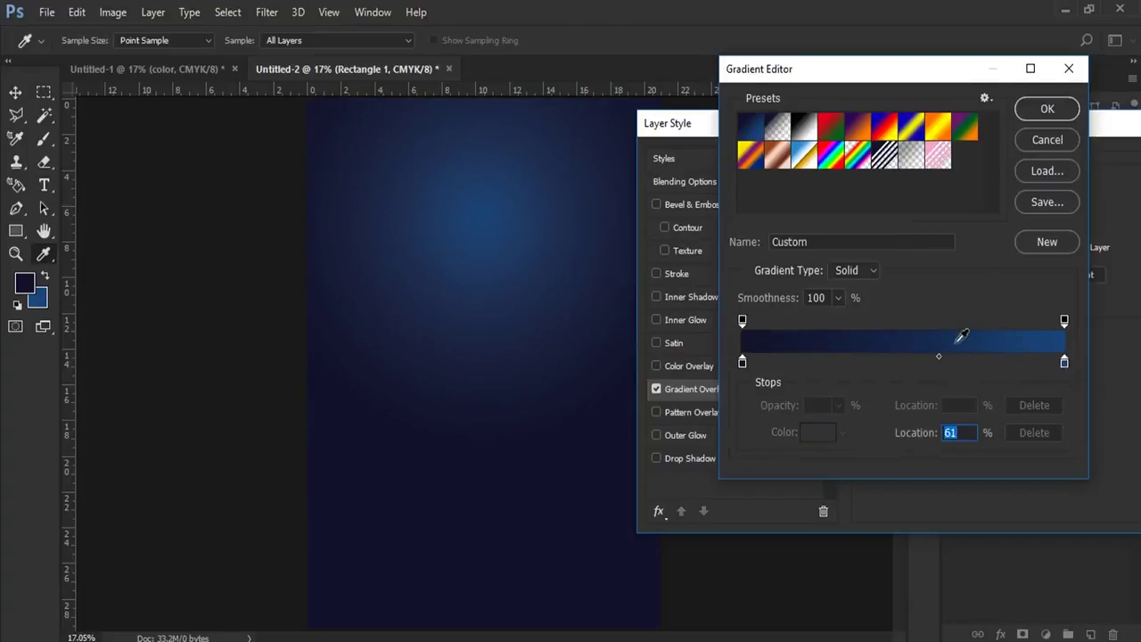
click(1039, 109)
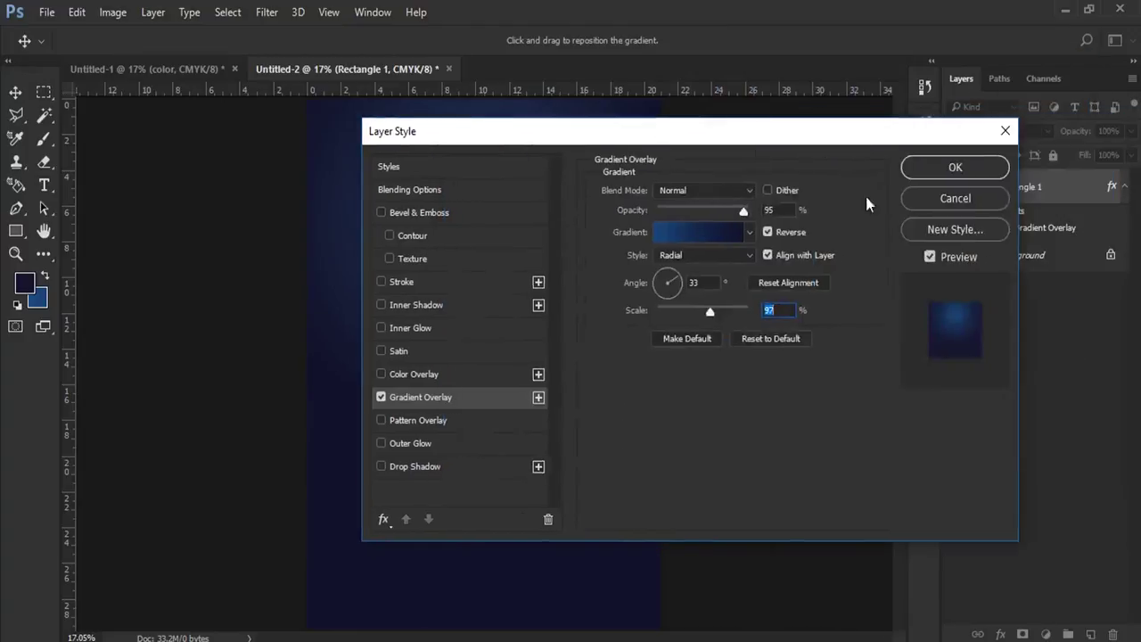
click(955, 165)
click(1123, 186)
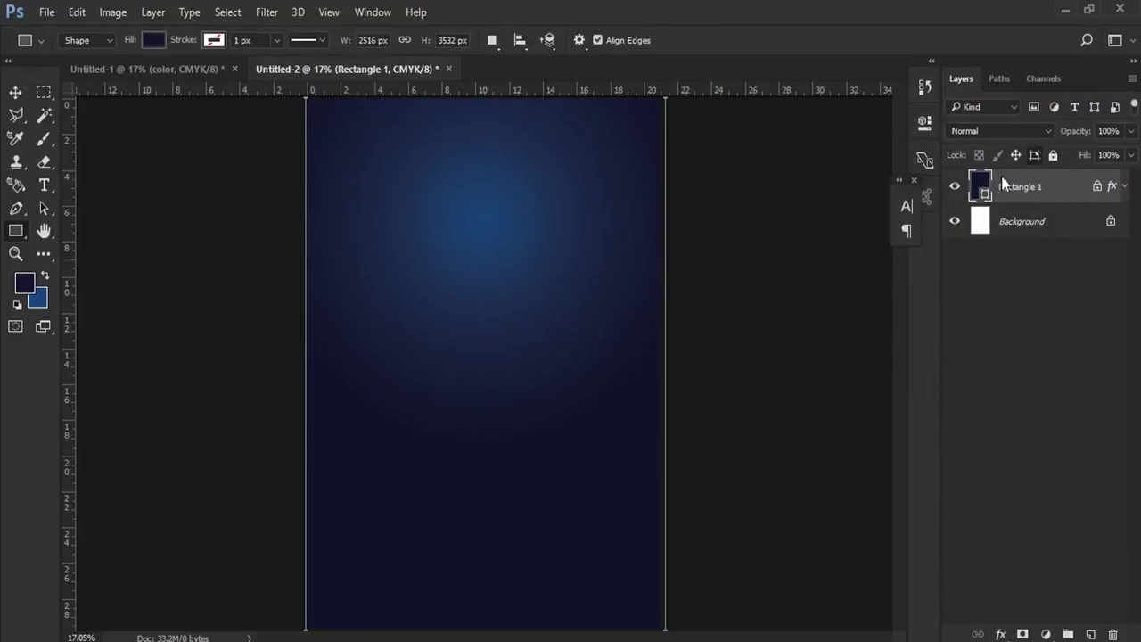
- Add a new layer and draw a muted blue-grey rectangle band across the lower page
key(t)
click(29, 94)
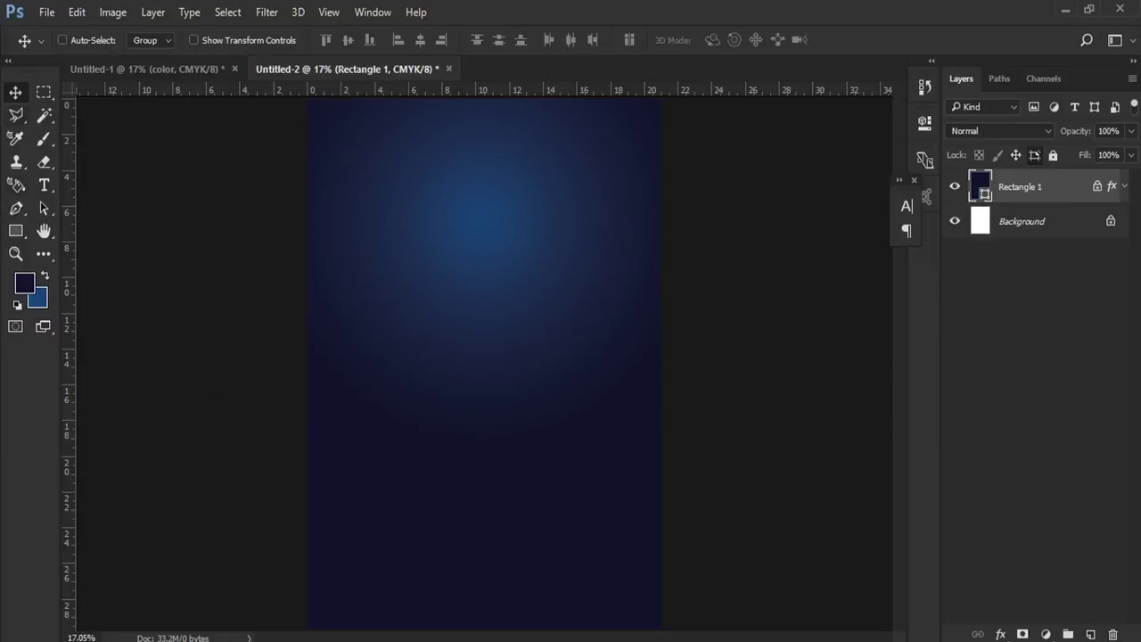
click(1089, 635)
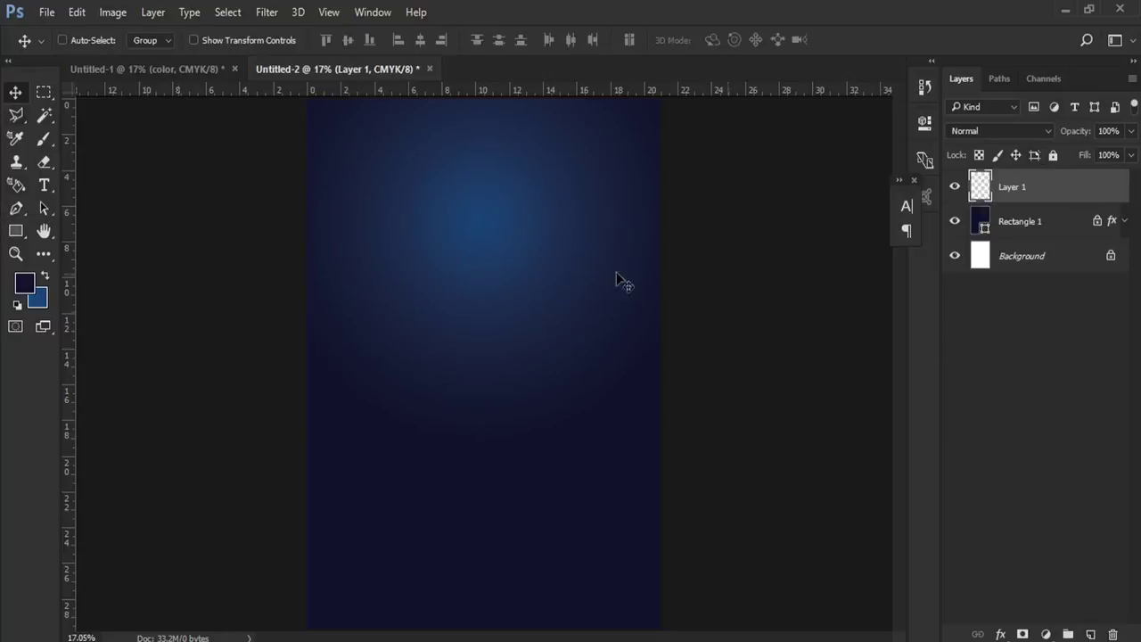
click(17, 228)
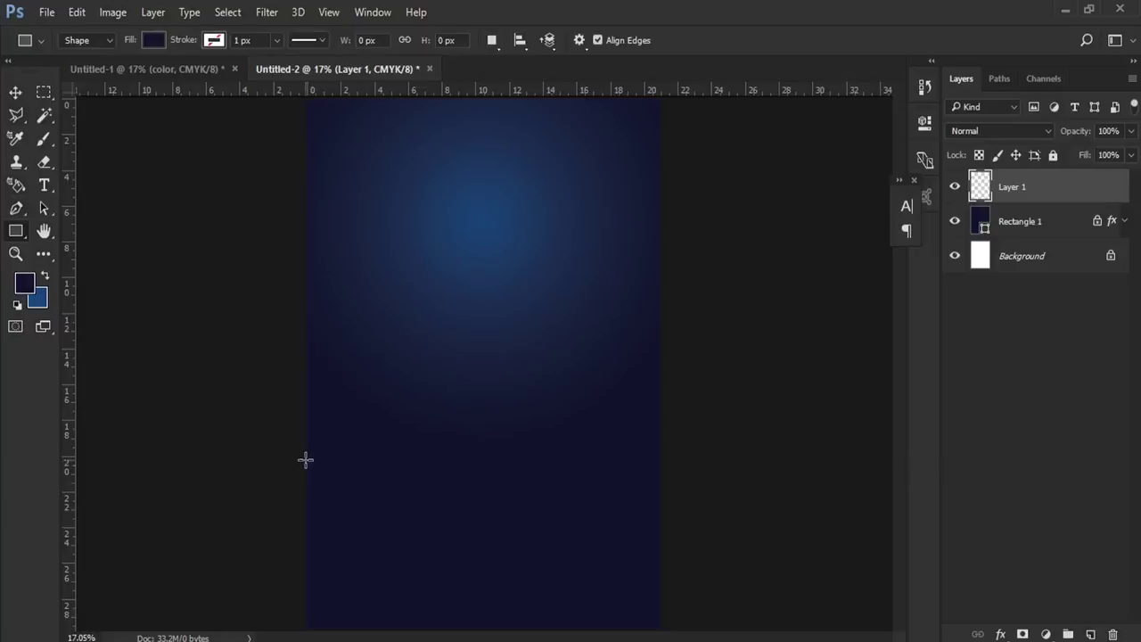
drag(286, 366, 718, 499)
click(998, 187)
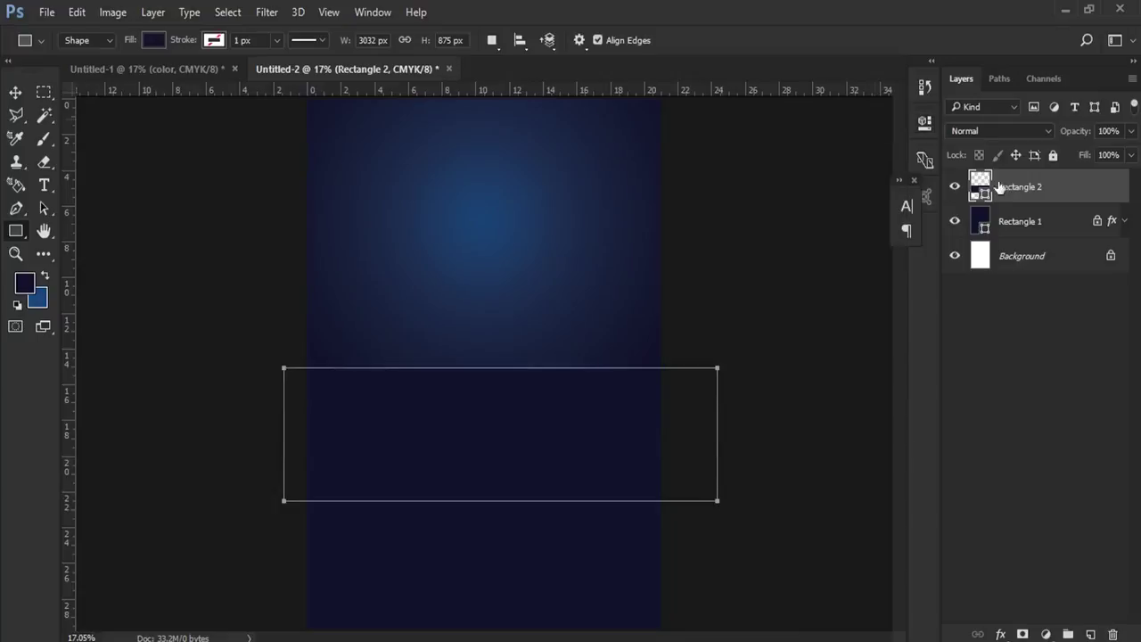
double_click(980, 185)
drag(751, 247, 745, 234)
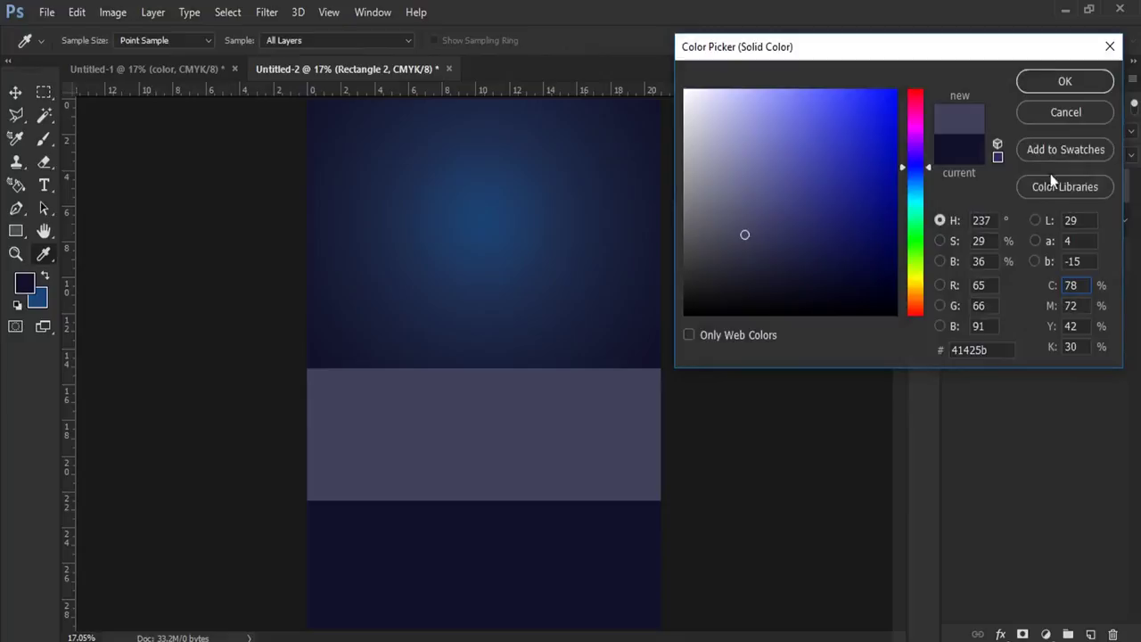
click(1064, 81)
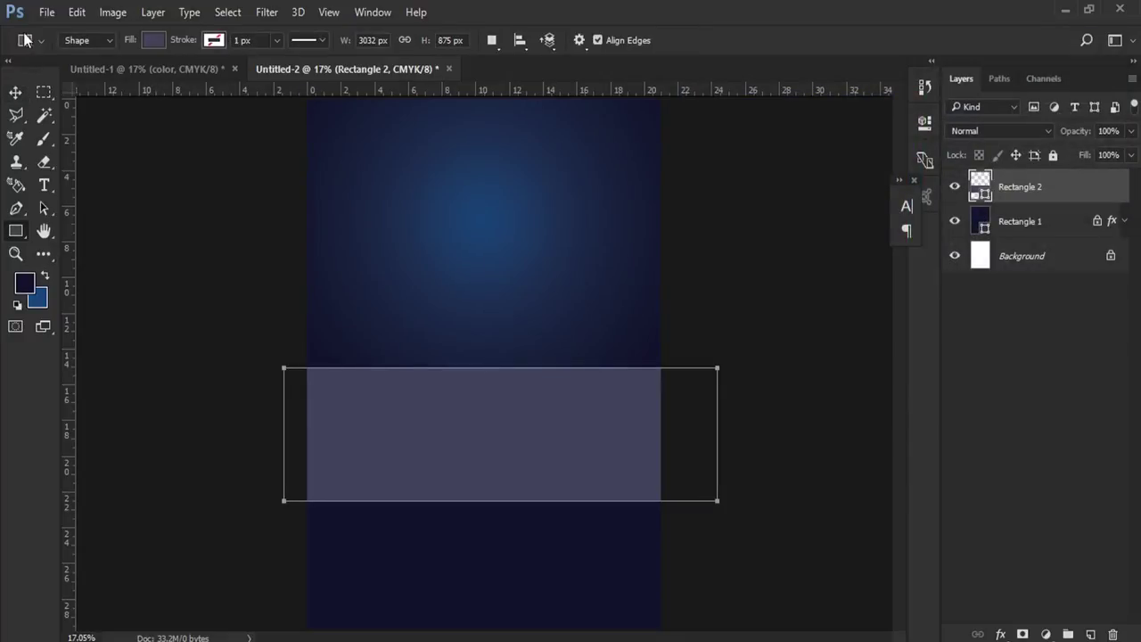
- Move the band up slightly, then narrow and shorten it with Free Transform
click(16, 92)
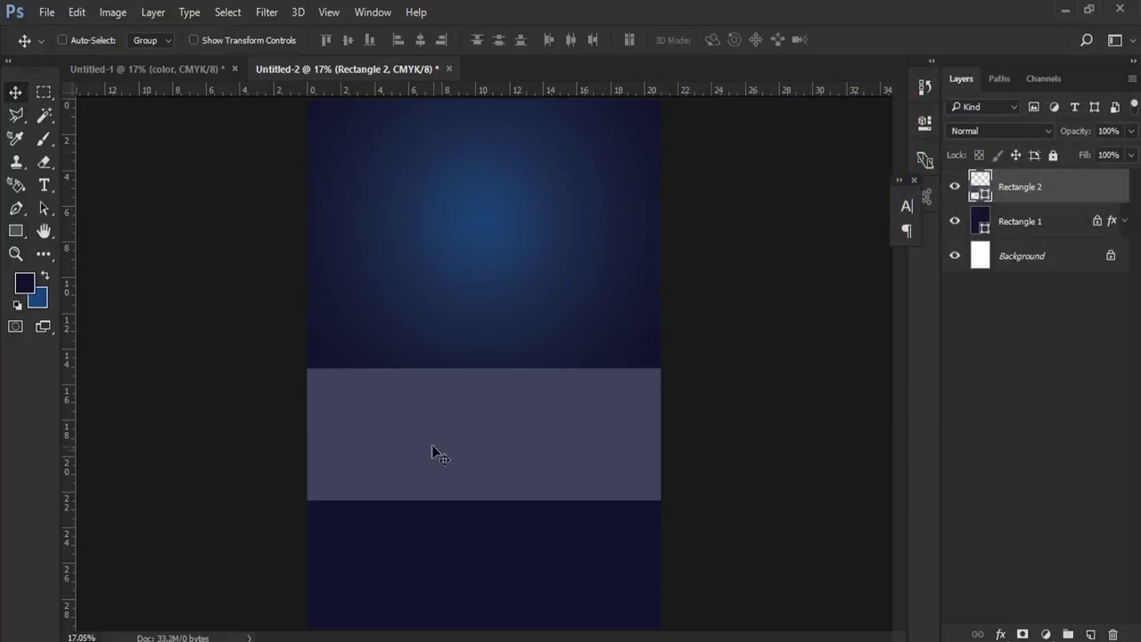
drag(433, 453, 434, 432)
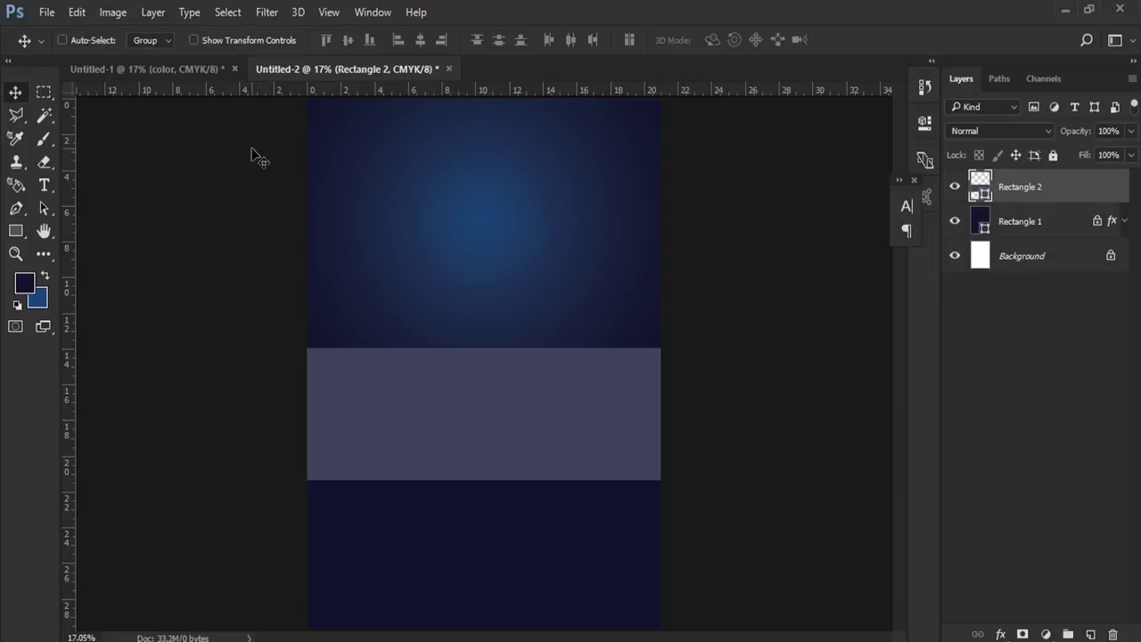
click(79, 11)
click(293, 369)
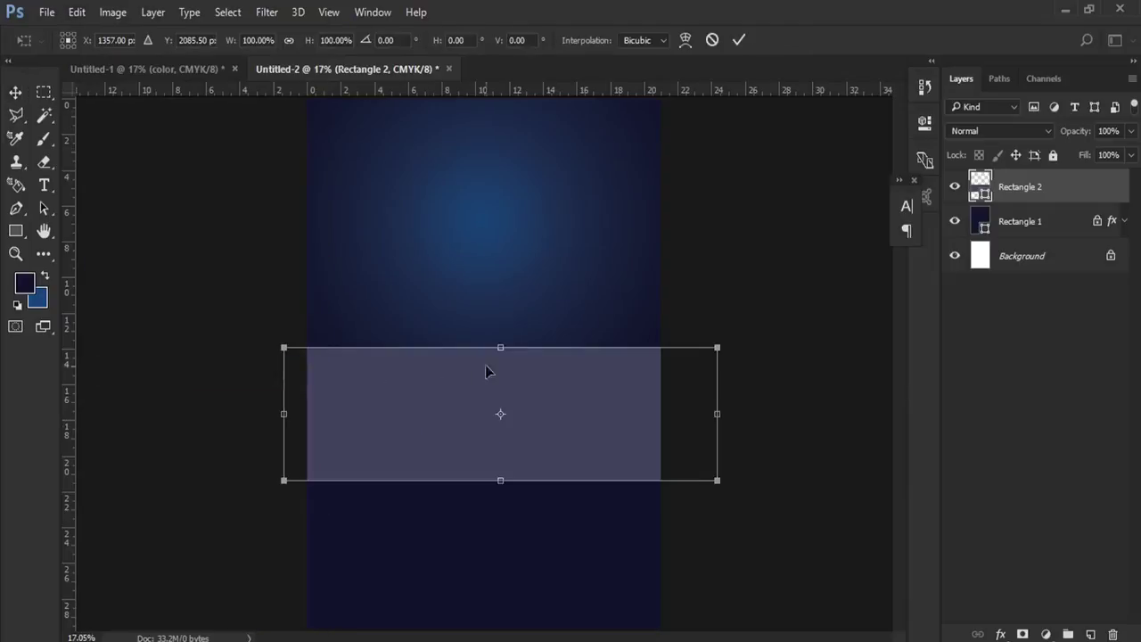
drag(717, 413, 676, 413)
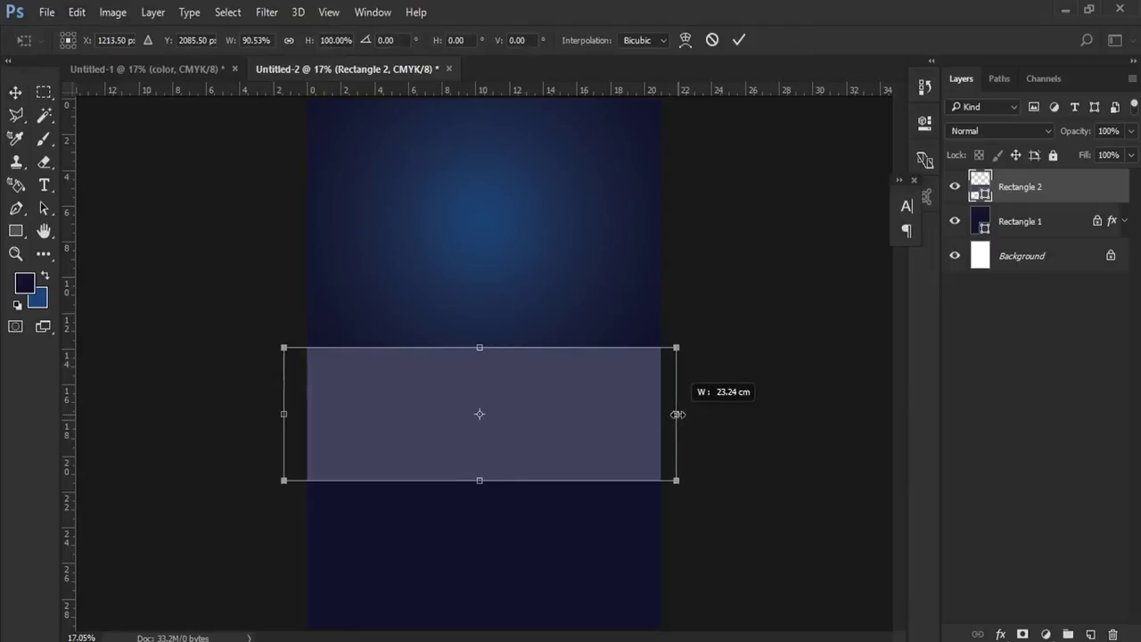
drag(284, 414, 296, 413)
drag(484, 479, 486, 460)
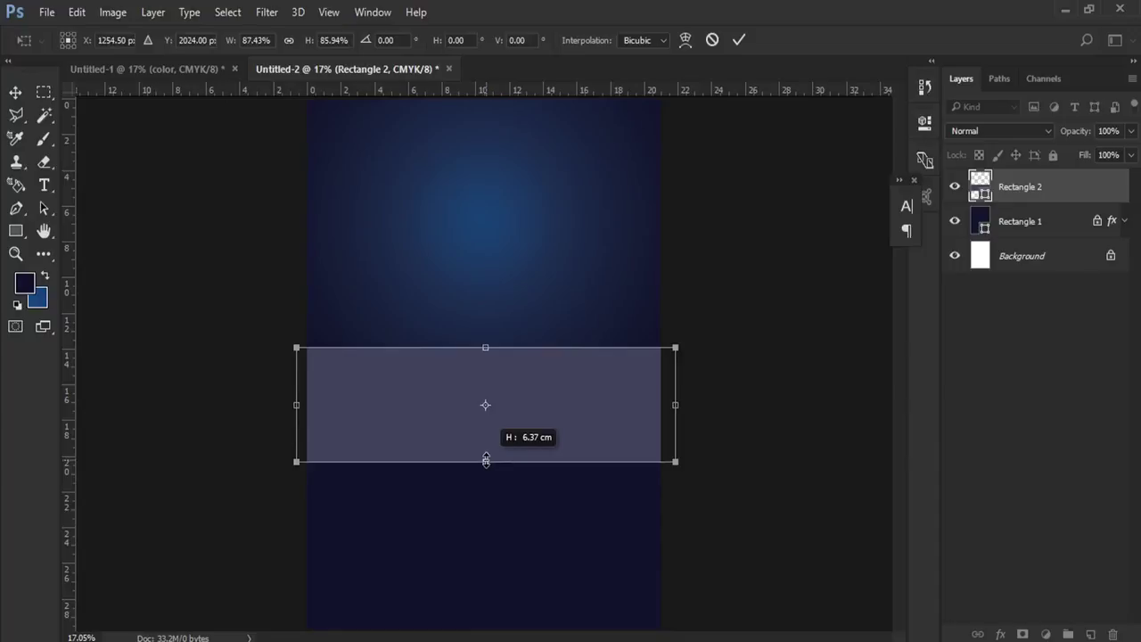
key(Return)
- Lower the band's top edge, fill it white, and drag in the WEB_PHOTO_FOOD_081217 photo
click(15, 253)
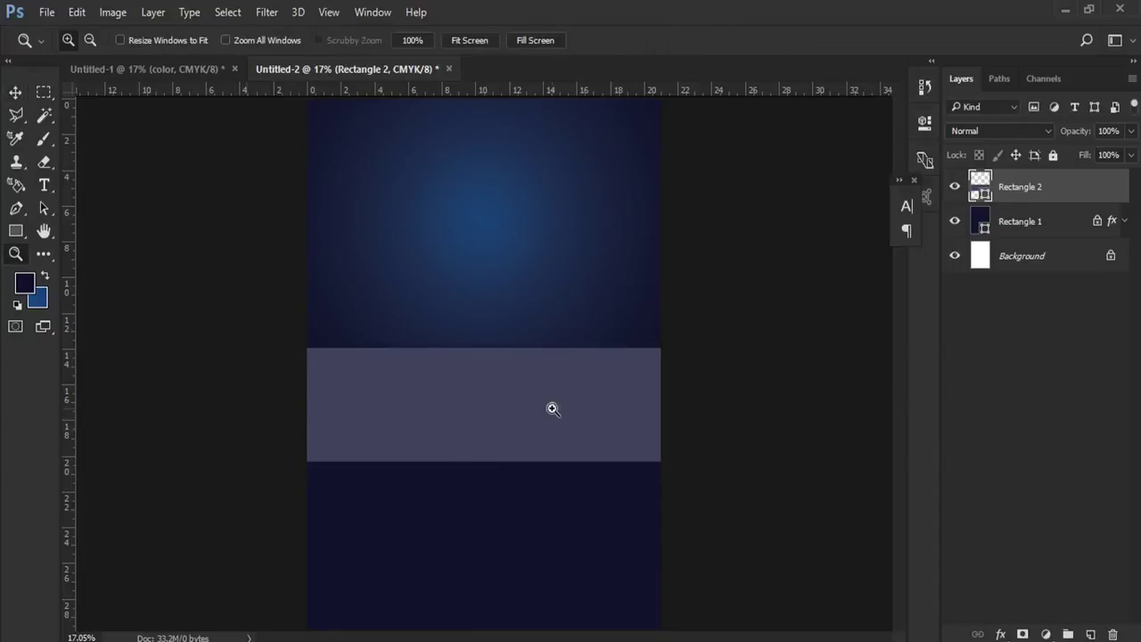
click(553, 408)
click(16, 92)
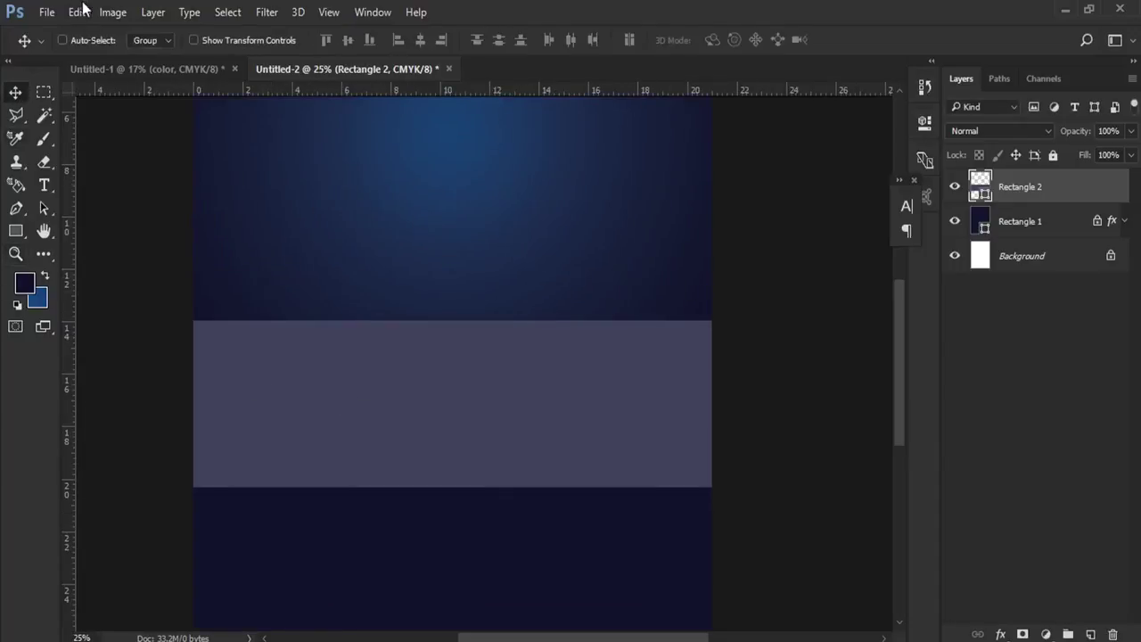
click(78, 12)
click(285, 370)
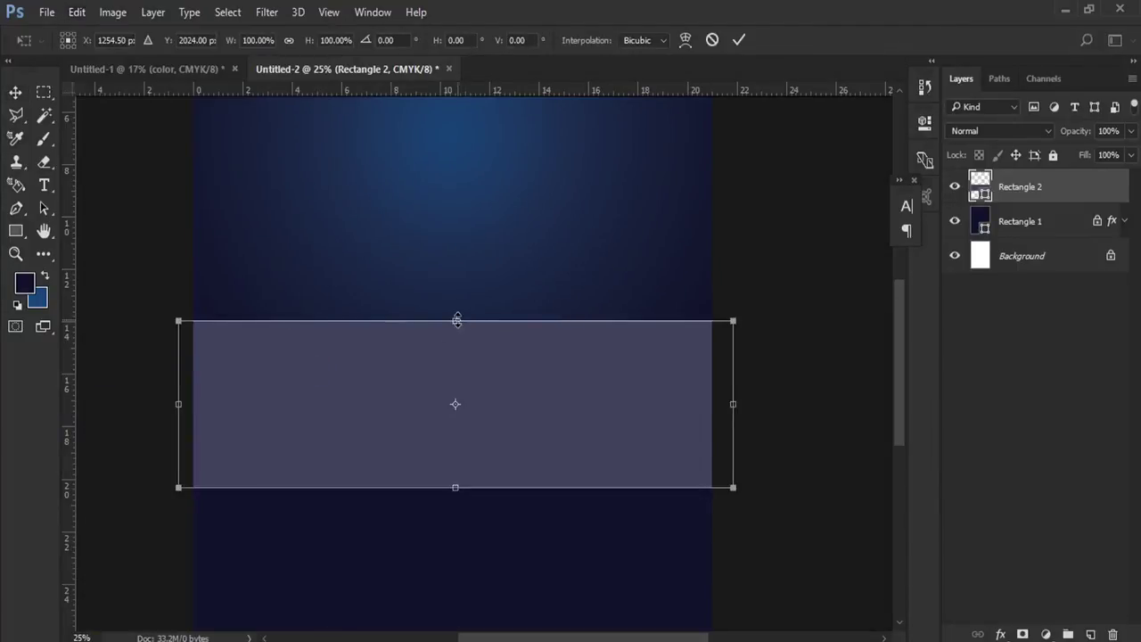
drag(456, 320, 457, 331)
key(Return)
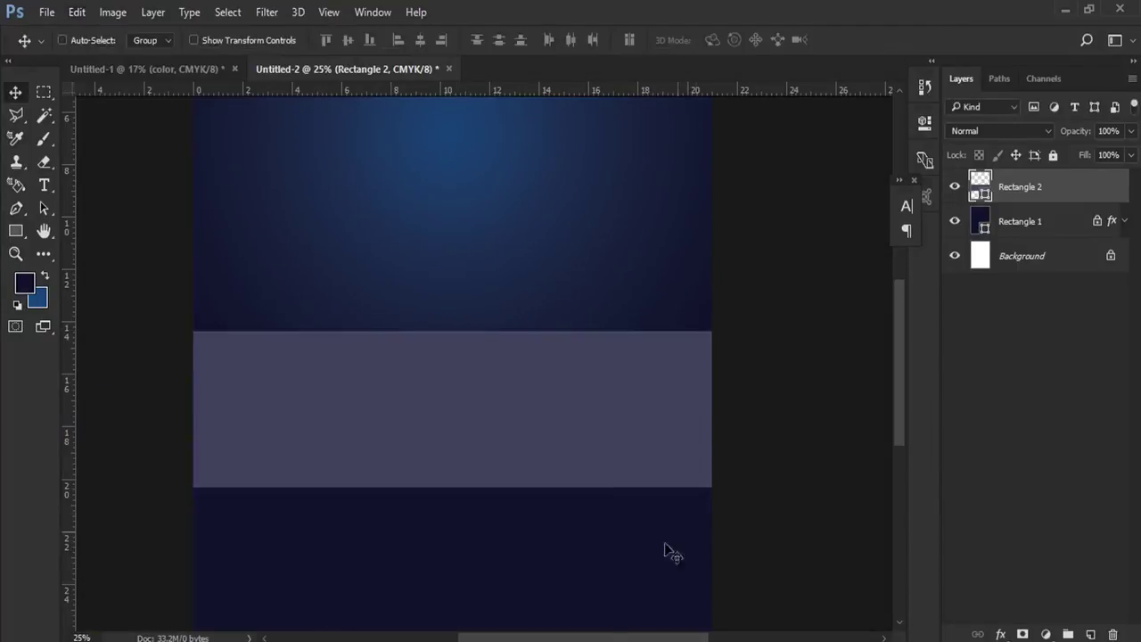
key(d)
key(ctrl+BackSpace)
key(e)
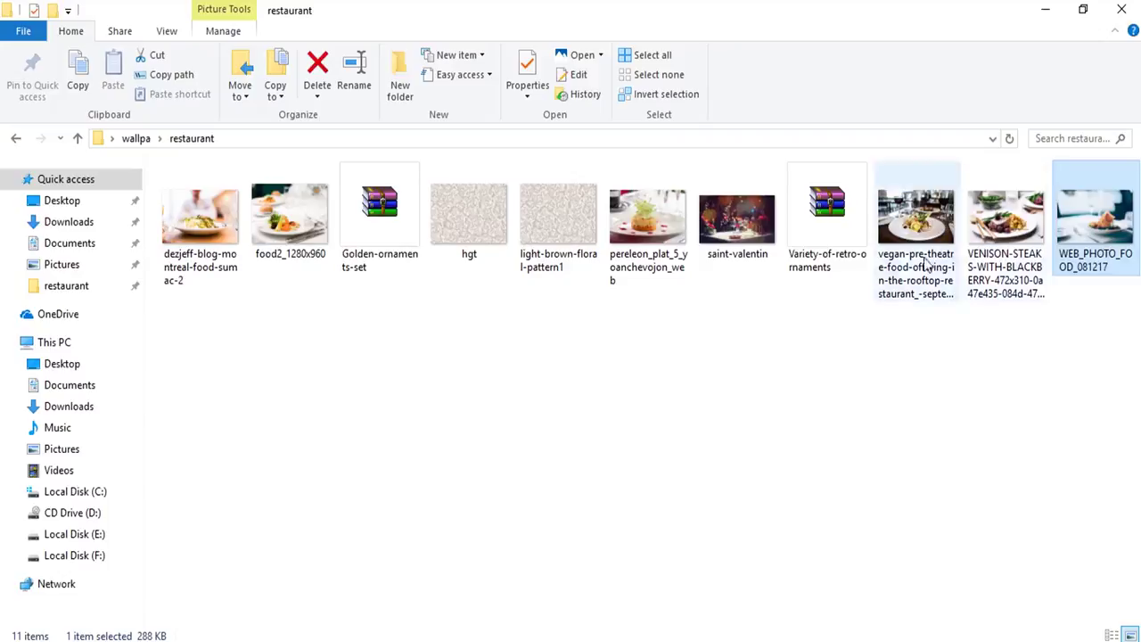
mouse_move(1092, 223)
mouse_down()
mouse_move(314, 571)
mouse_move(358, 287)
mouse_up()
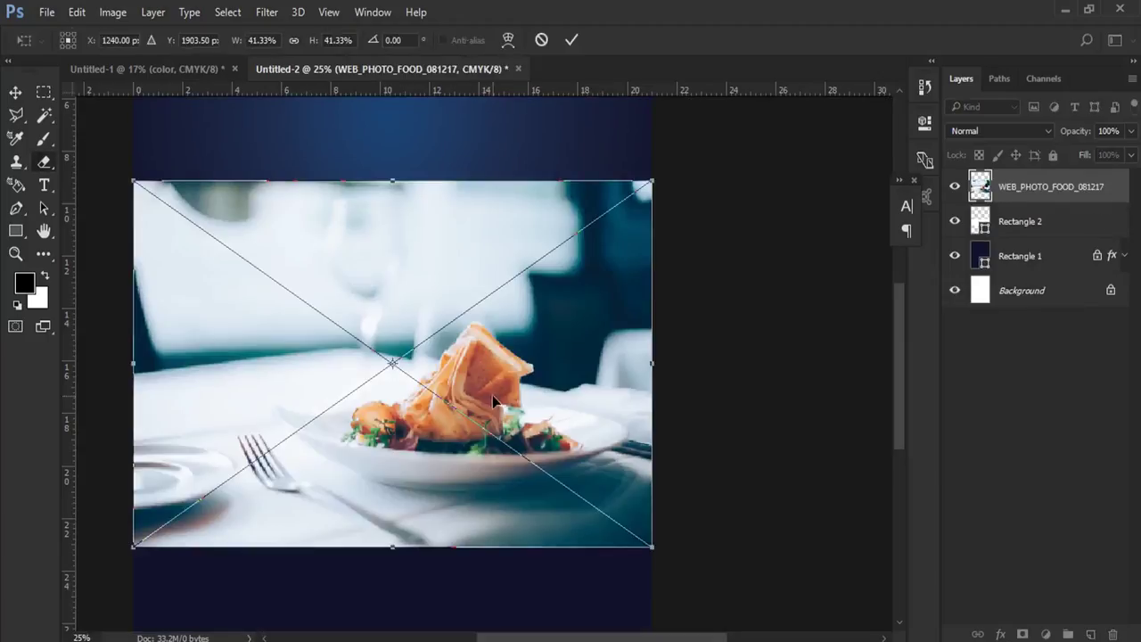
- Place the food photo and clip it to the white band
key(Return)
right_click(1027, 197)
click(807, 467)
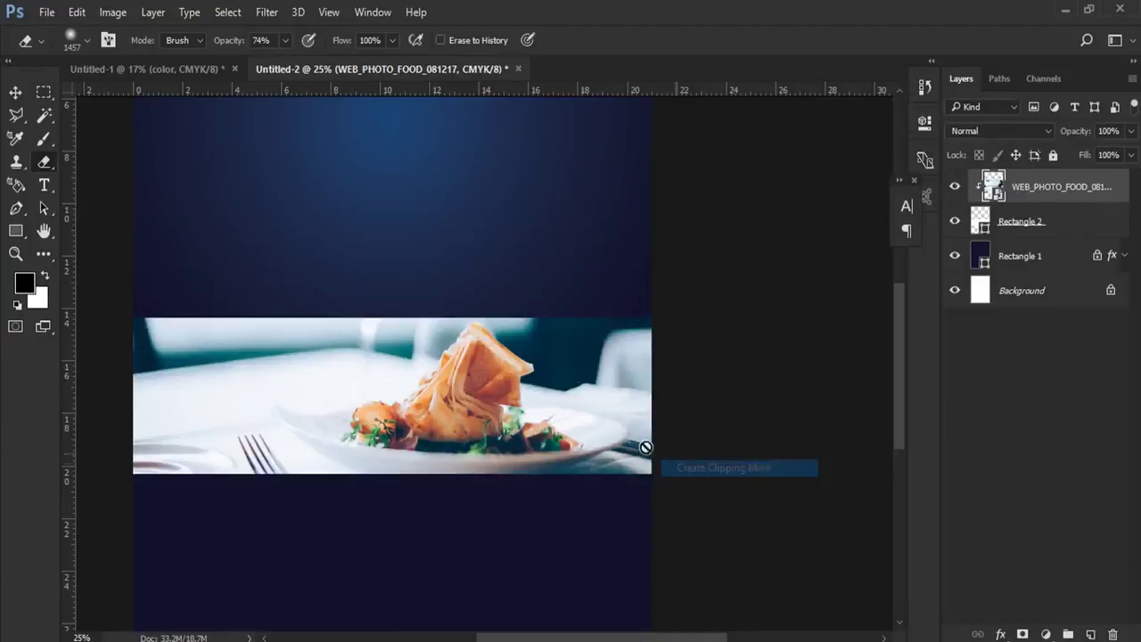
- Scale the photo to about 34.33% and position it over the band's left part
key(ctrl+t)
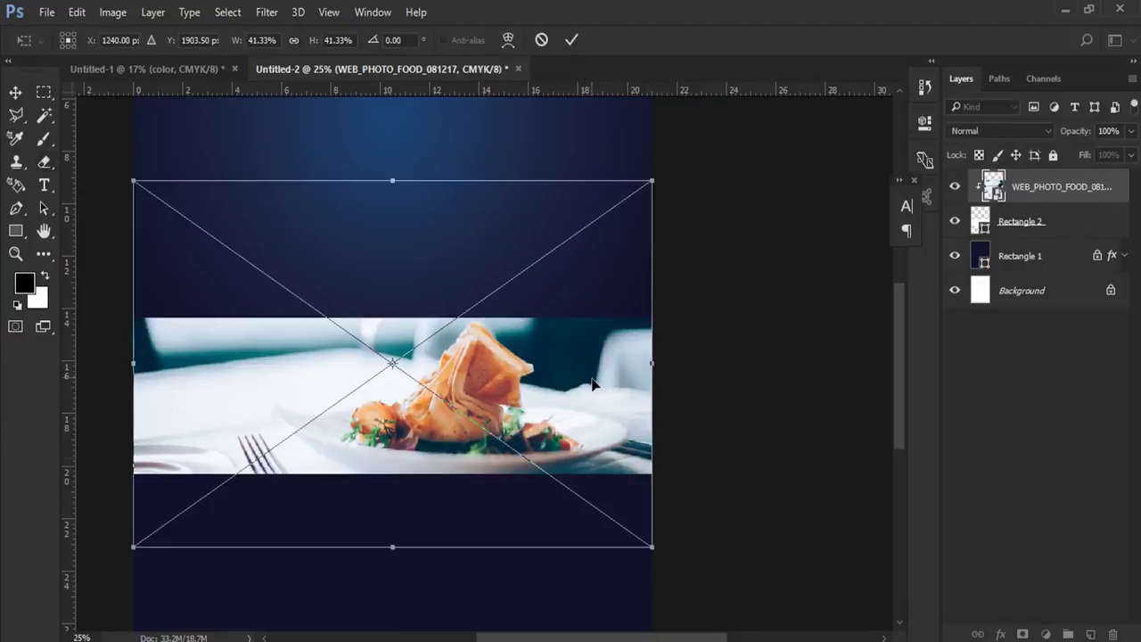
drag(649, 543, 597, 508)
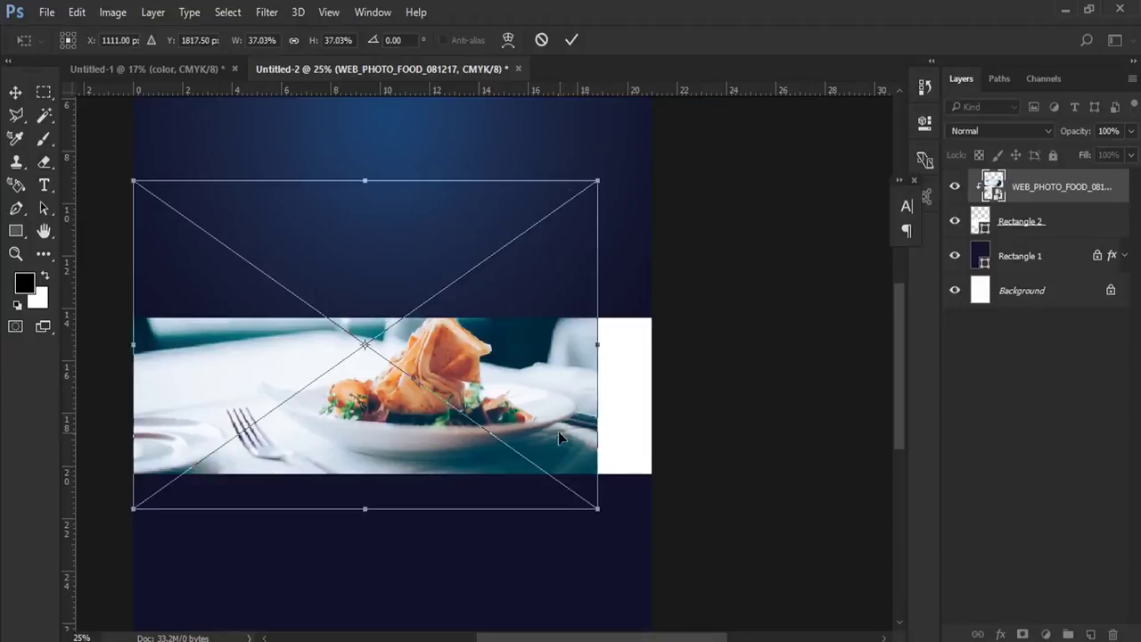
drag(557, 432, 535, 438)
drag(569, 184, 529, 210)
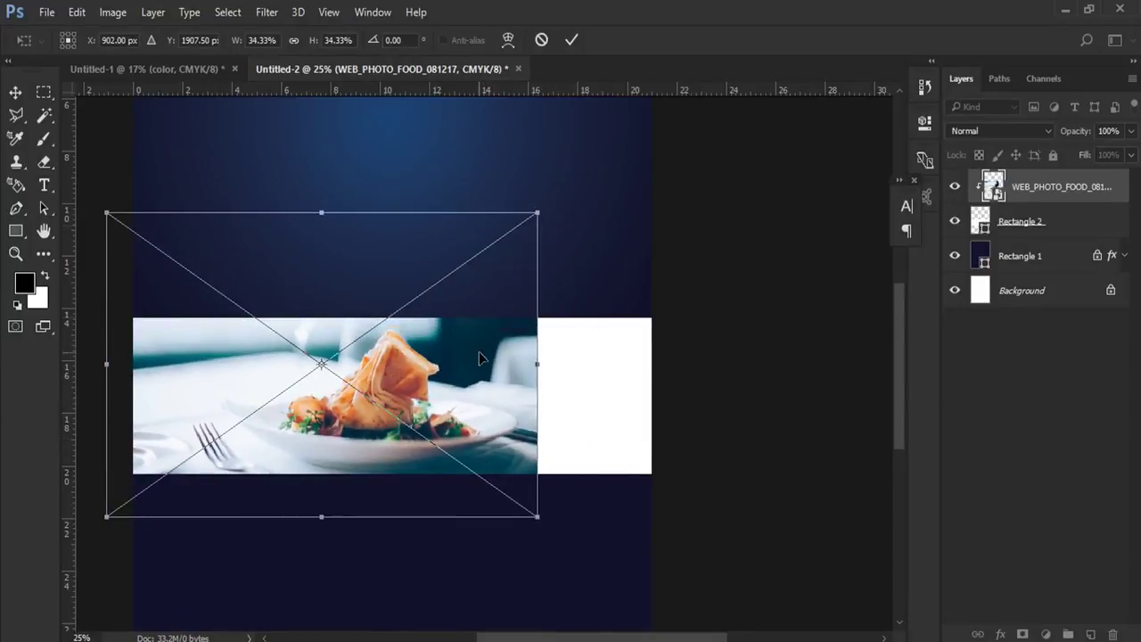
drag(476, 358, 487, 349)
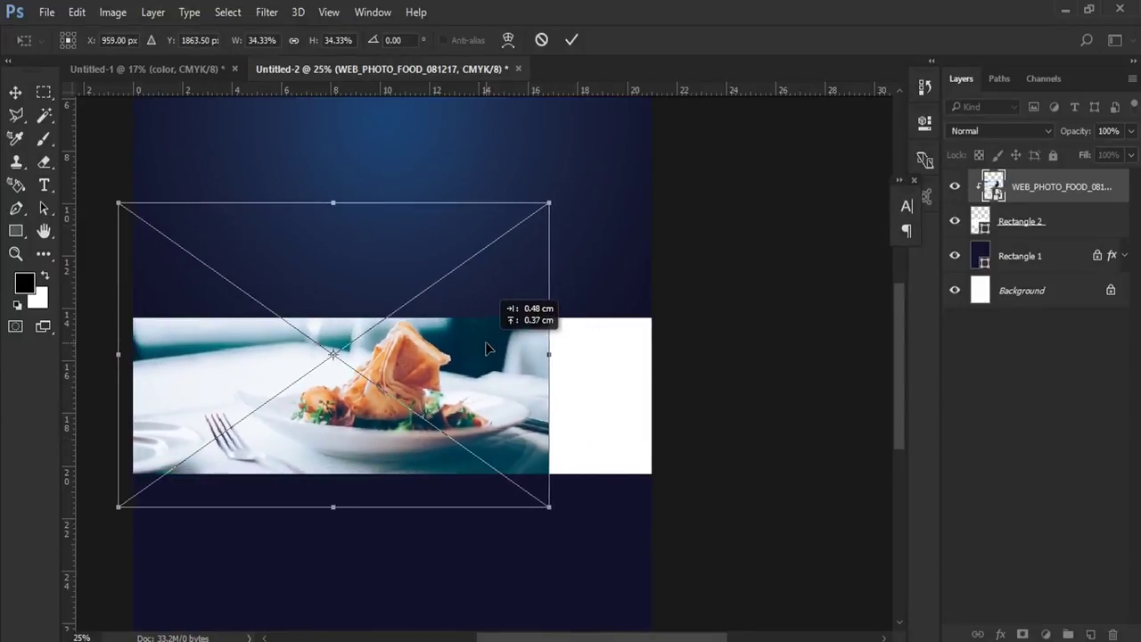
key(Return)
key(e)
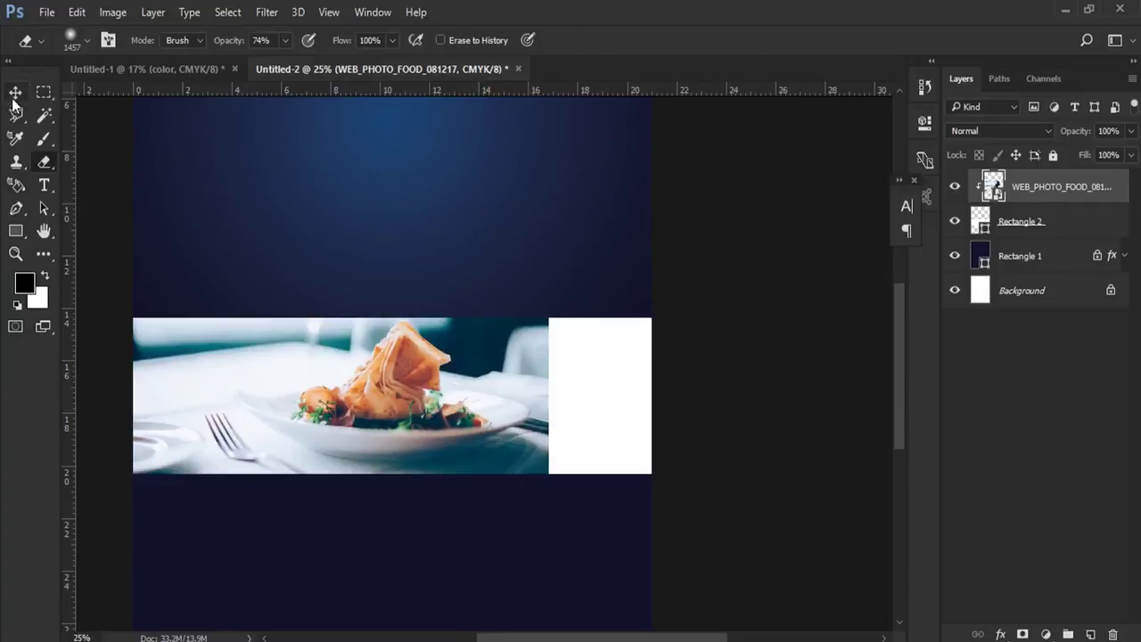
click(14, 97)
key(shift+Down)
key(shift+Down)
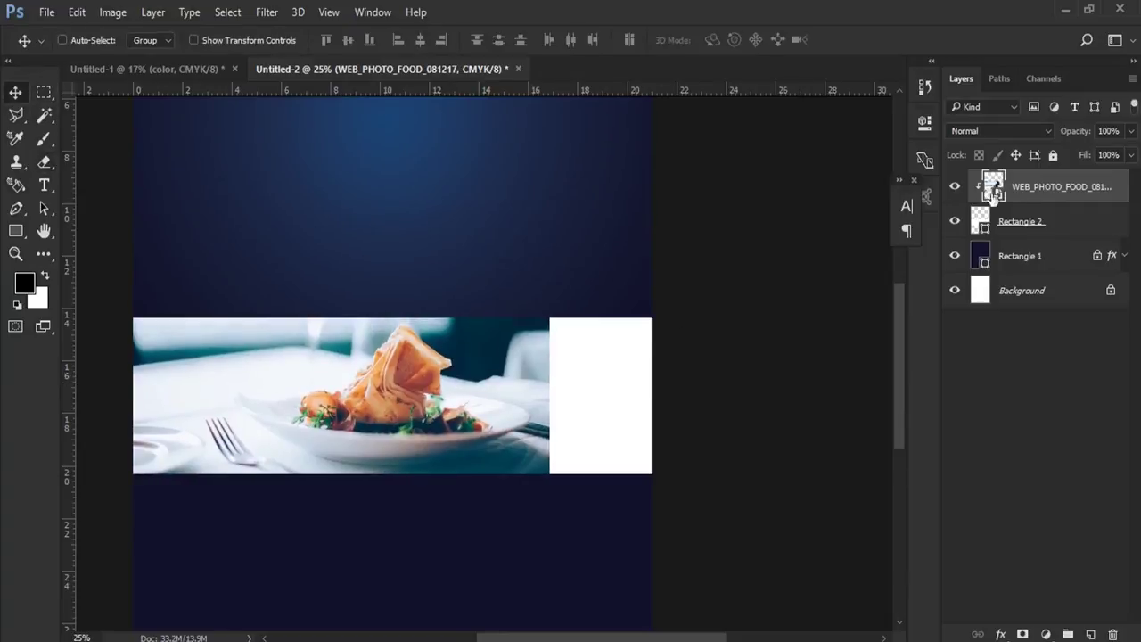
- Add a layer mask to the photo and paint black with a soft 37% brush along its right edge
click(1022, 635)
click(44, 161)
click(45, 141)
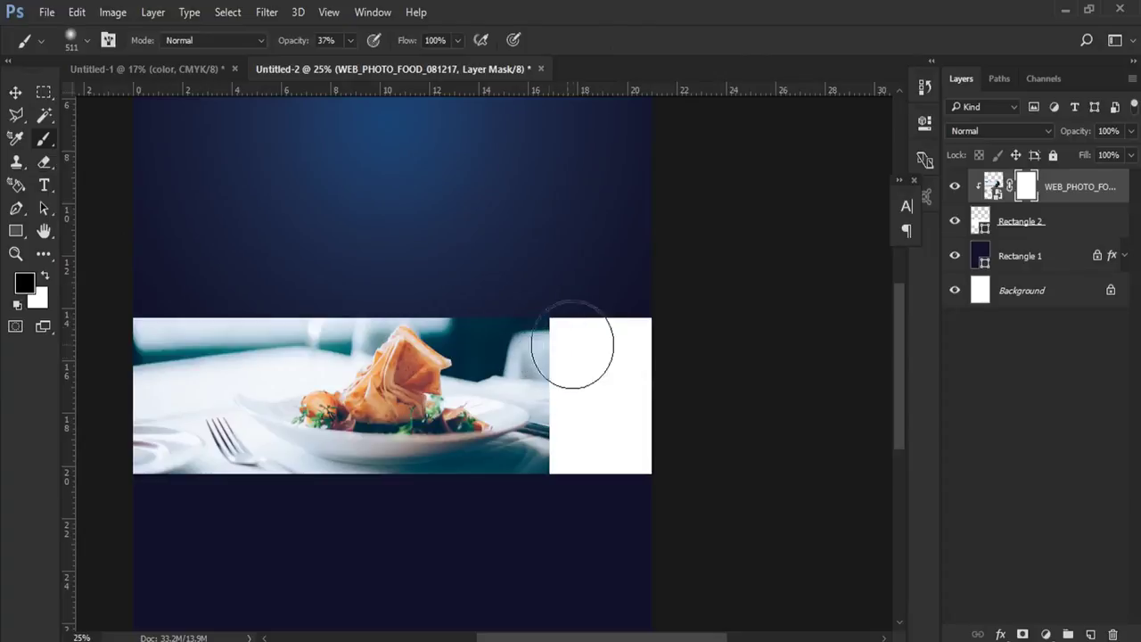
click(25, 284)
click(959, 150)
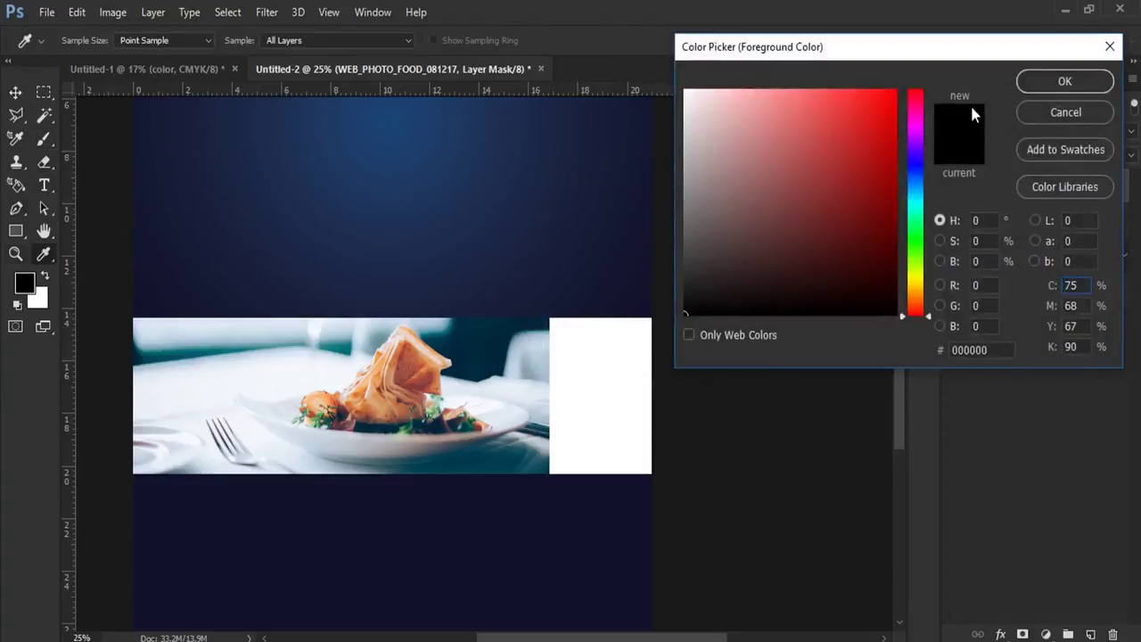
key(Return)
key(b)
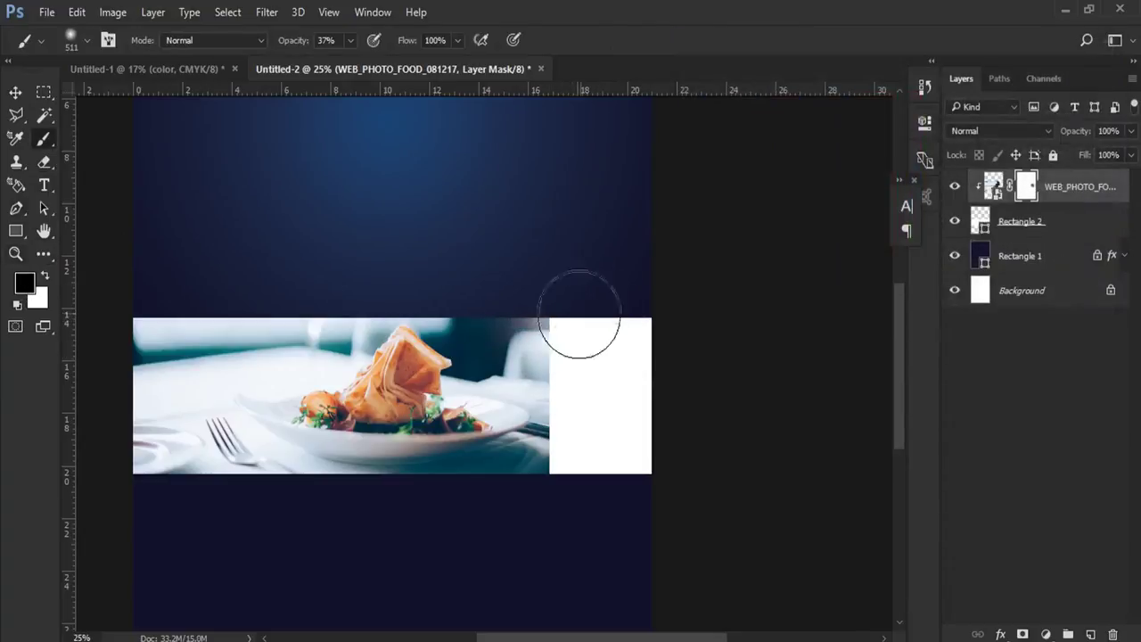
drag(581, 318, 581, 473)
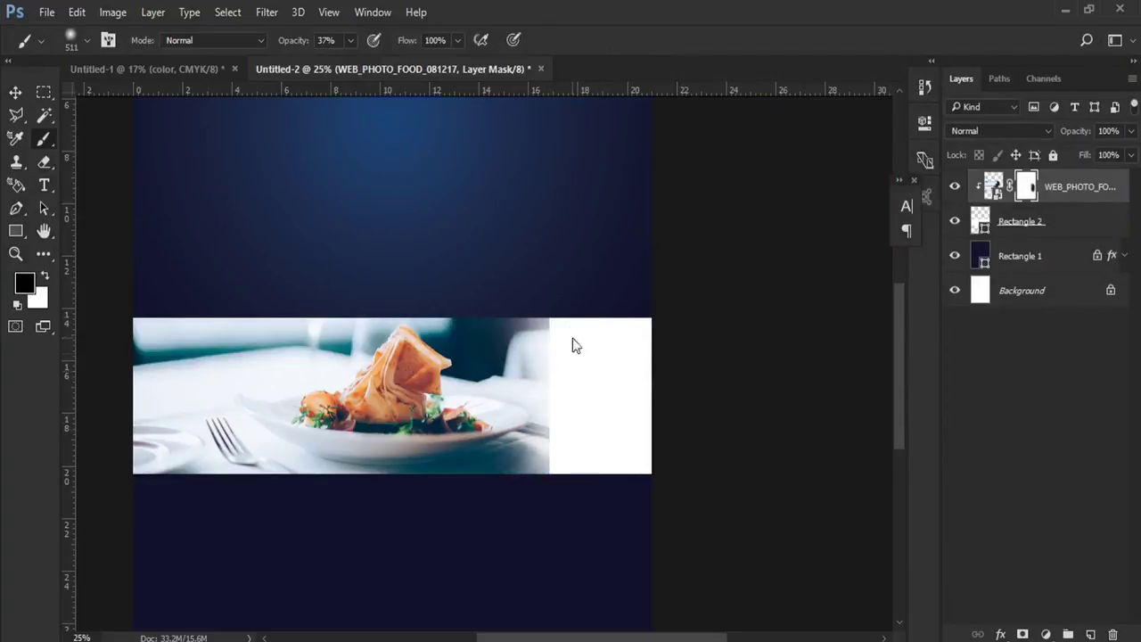
drag(561, 331, 591, 345)
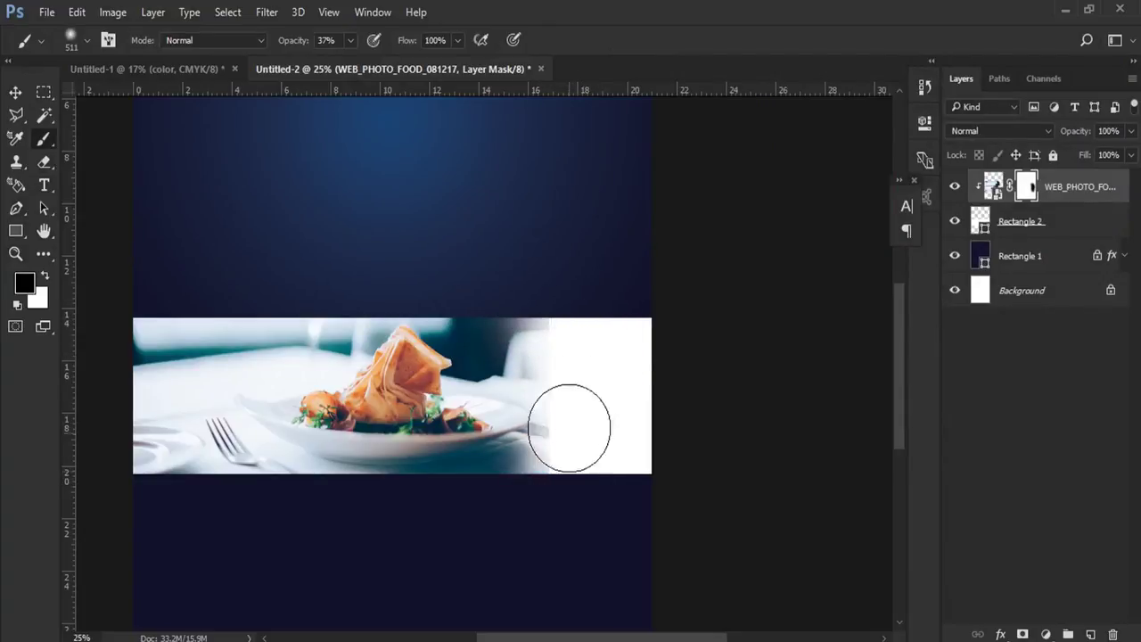
- Duplicate the food photo layer, flip the copy horizontally, and slide it to the band's right side
click(1041, 223)
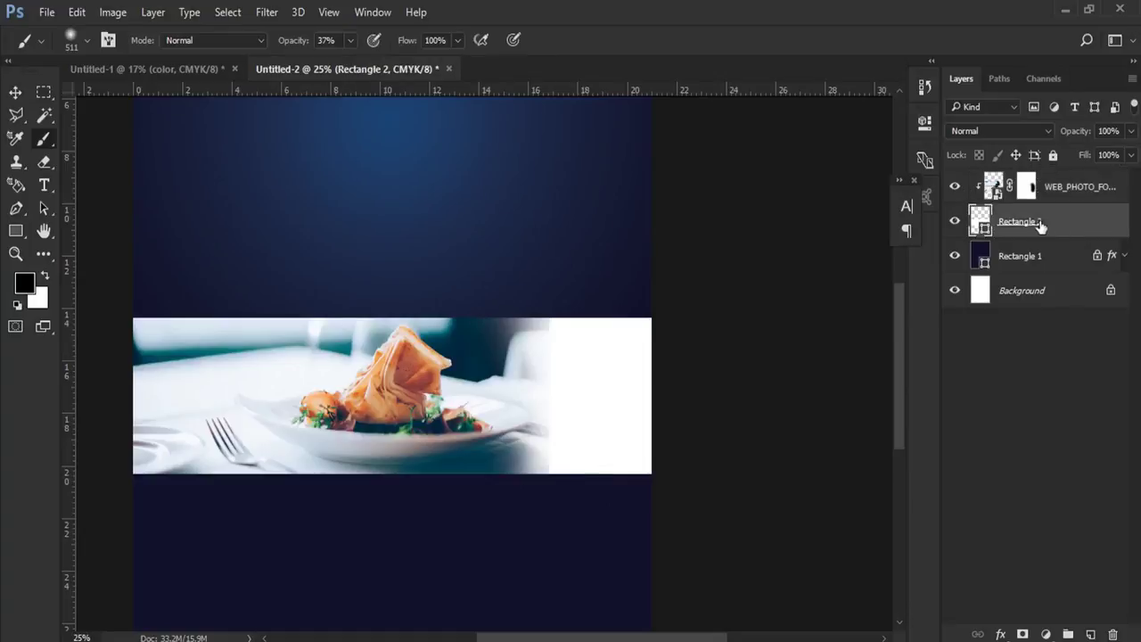
drag(1055, 190, 1089, 633)
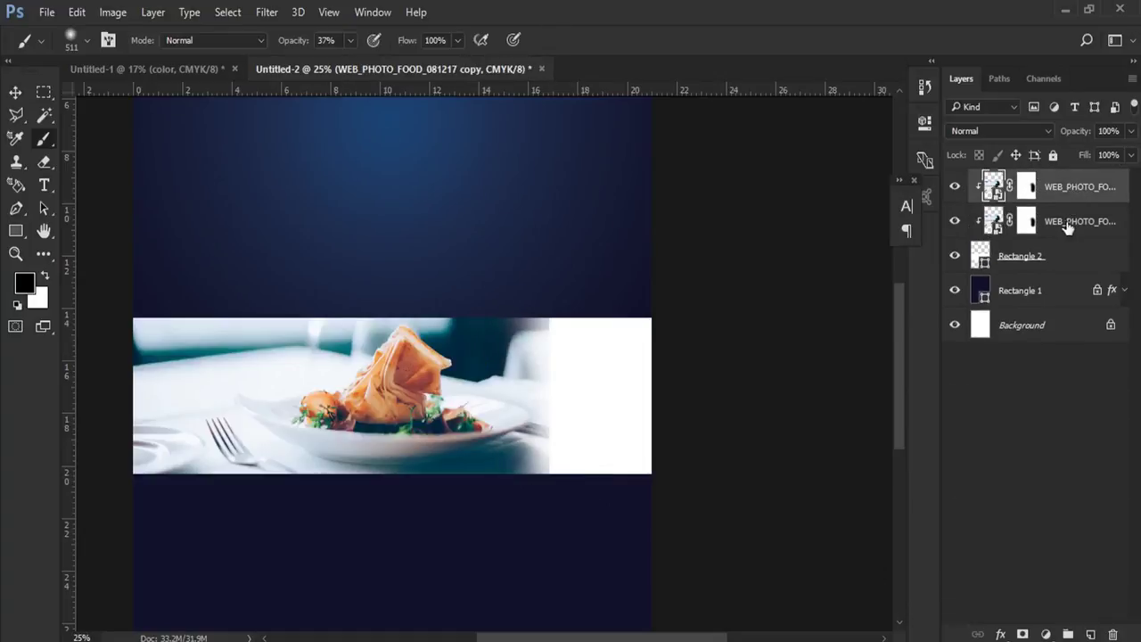
click(1072, 222)
click(76, 11)
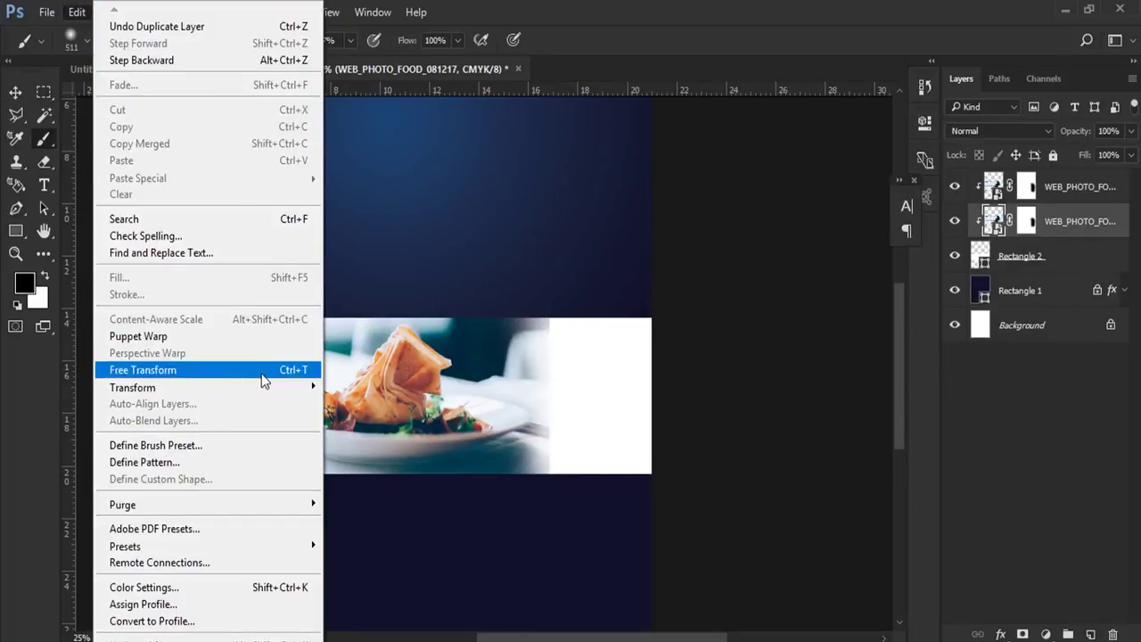
click(267, 369)
right_click(375, 376)
click(437, 343)
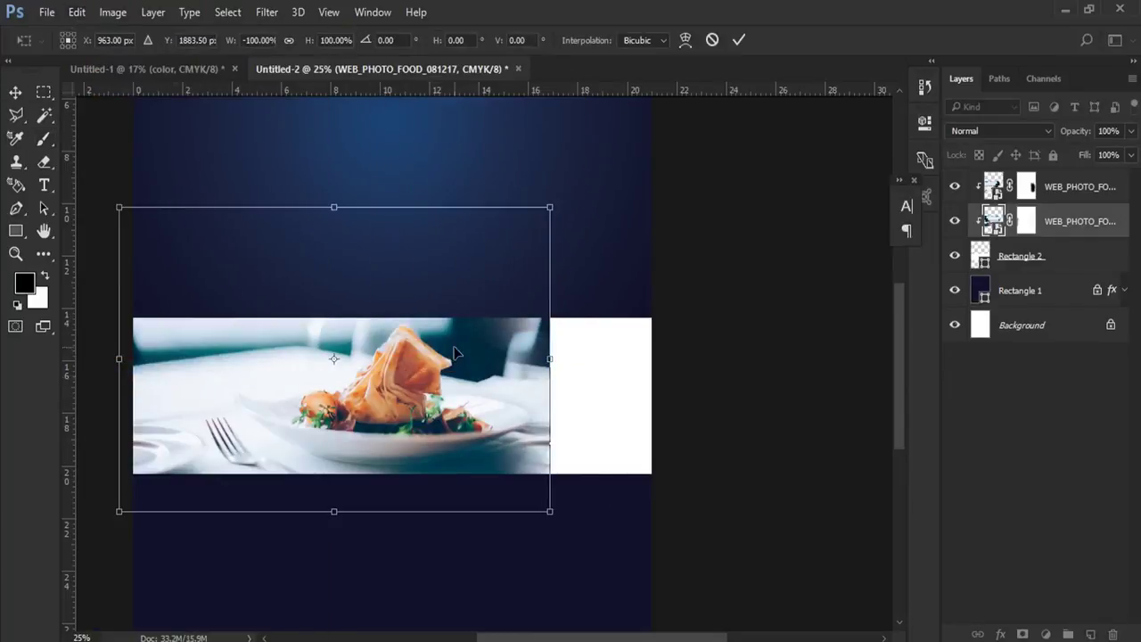
mouse_move(373, 368)
mouse_down()
mouse_move(521, 368)
mouse_move(540, 390)
mouse_up()
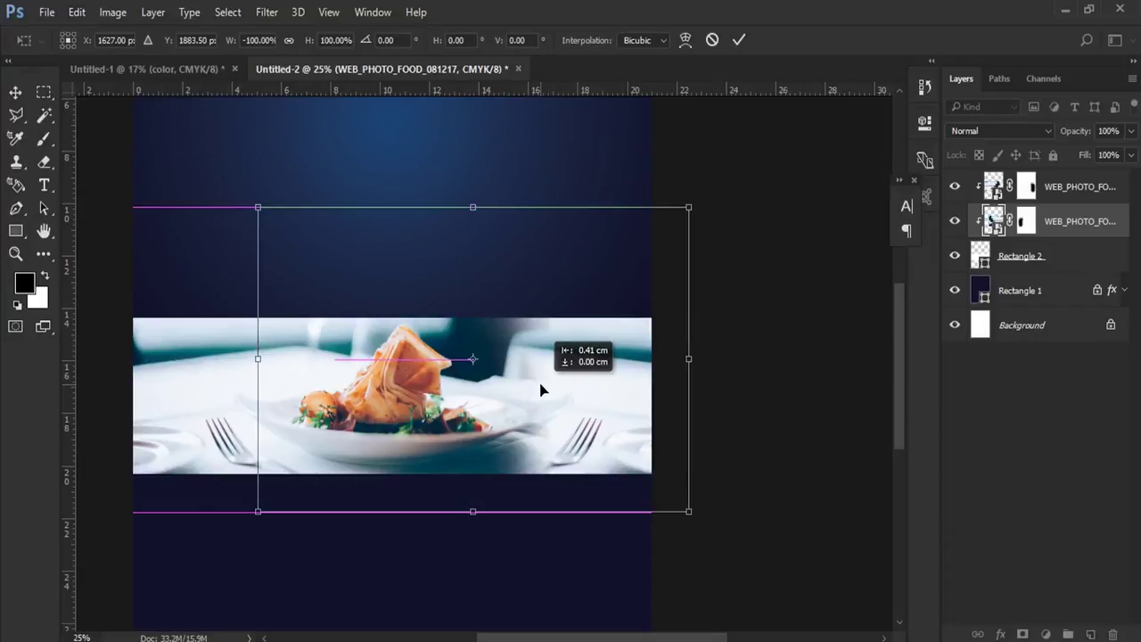
- Commit the transform and target the second photo layer's mask with the Brush
key(b)
key(Return)
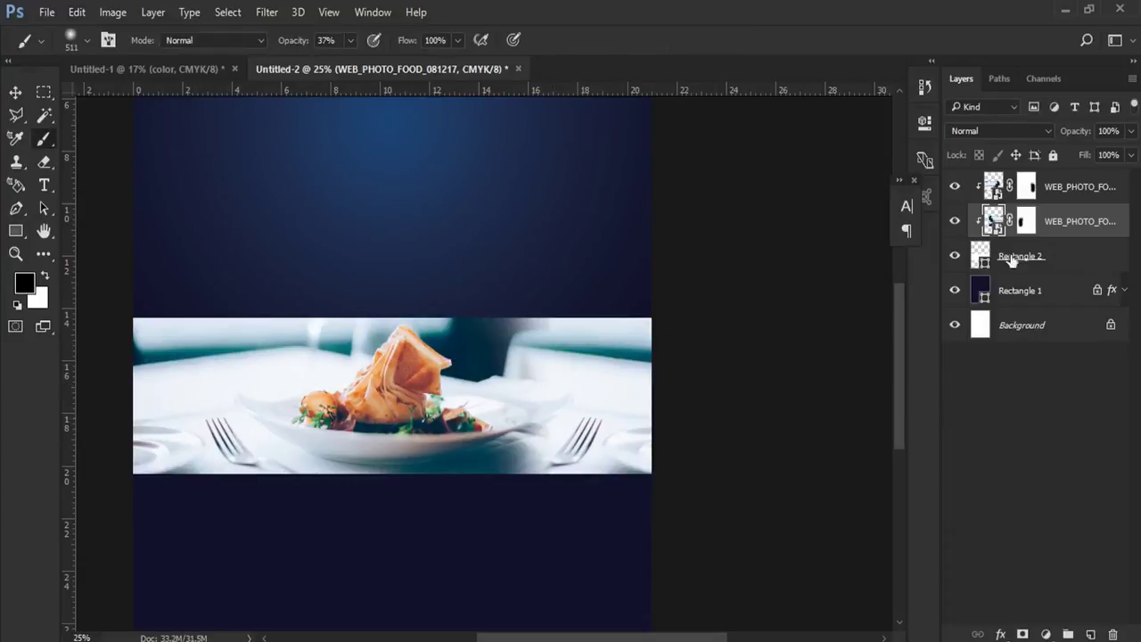
click(1026, 220)
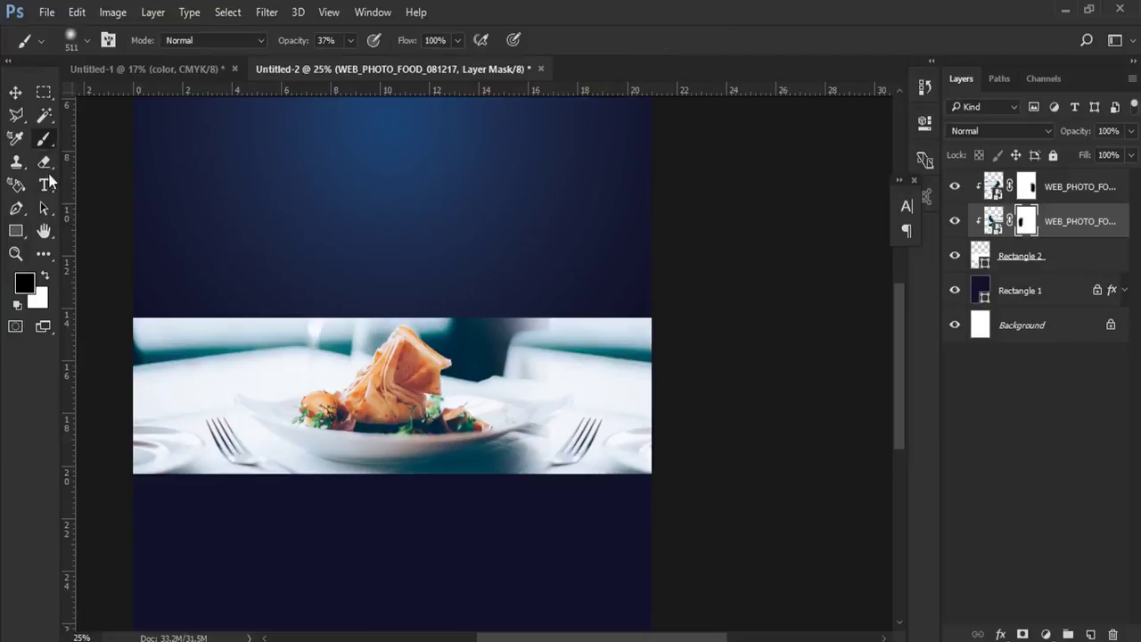
- Add a new layer clipped above the photos and make white the painting colour
click(1083, 198)
click(1091, 634)
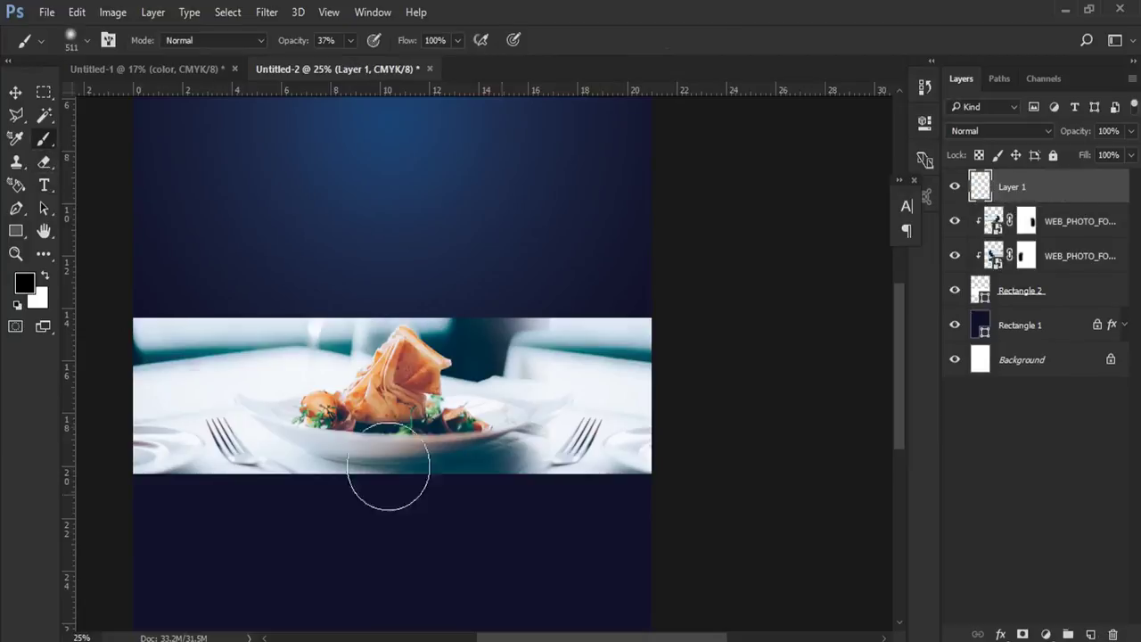
right_click(1021, 189)
click(749, 409)
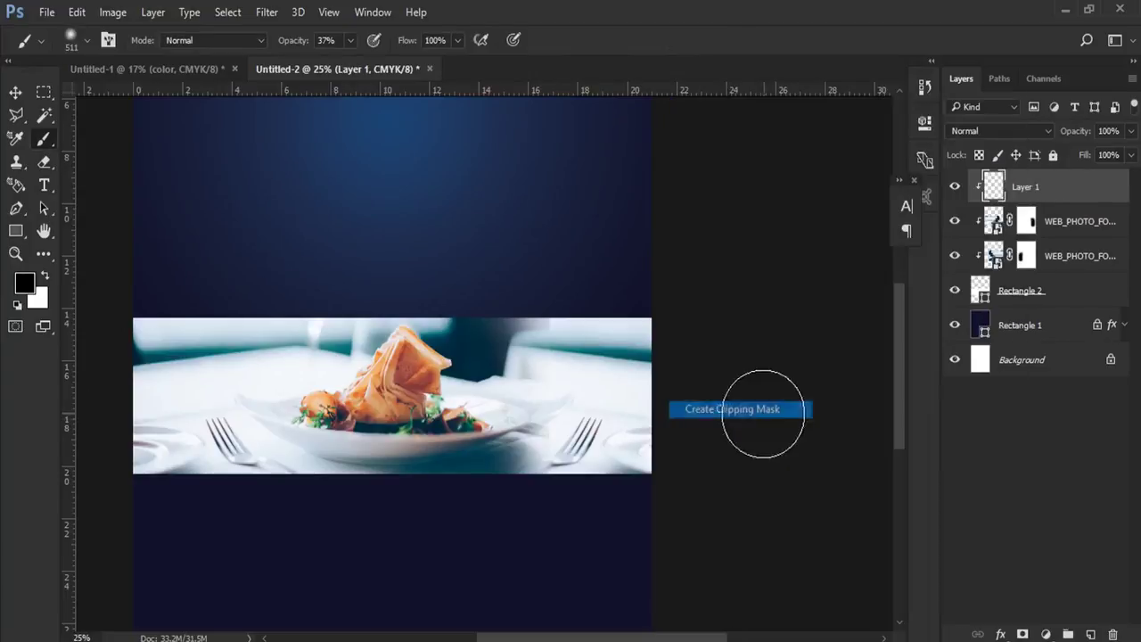
click(45, 277)
- Paint soft white over the photo's dark shadow patches, varying brush size from 183 to 417 px
drag(549, 360, 508, 326)
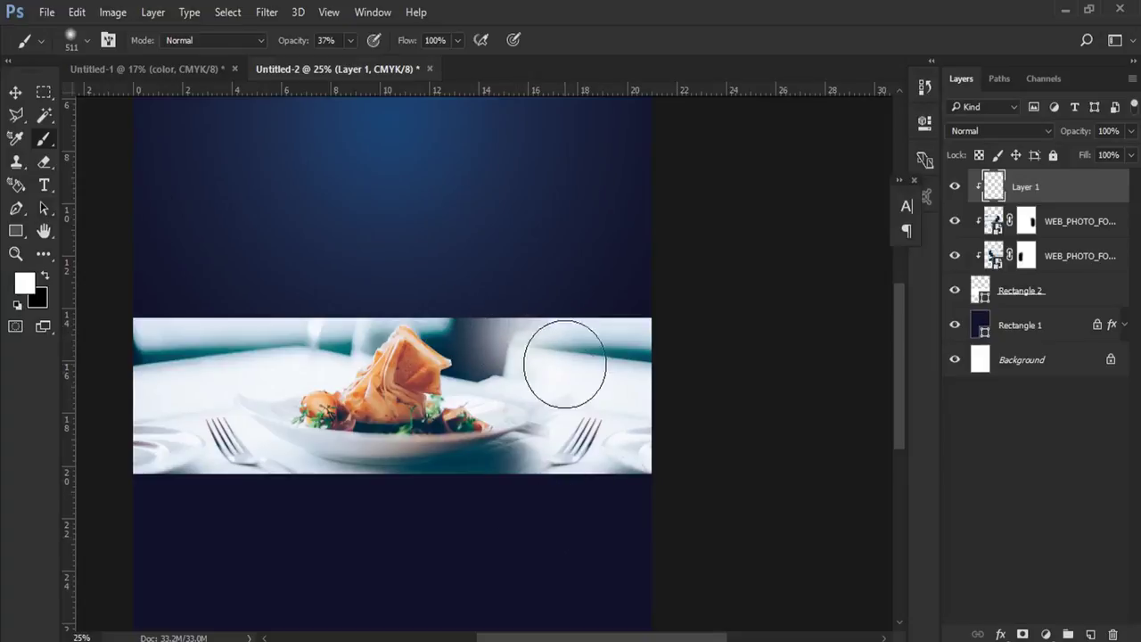
right_click(590, 403)
drag(749, 160, 731, 160)
click(736, 36)
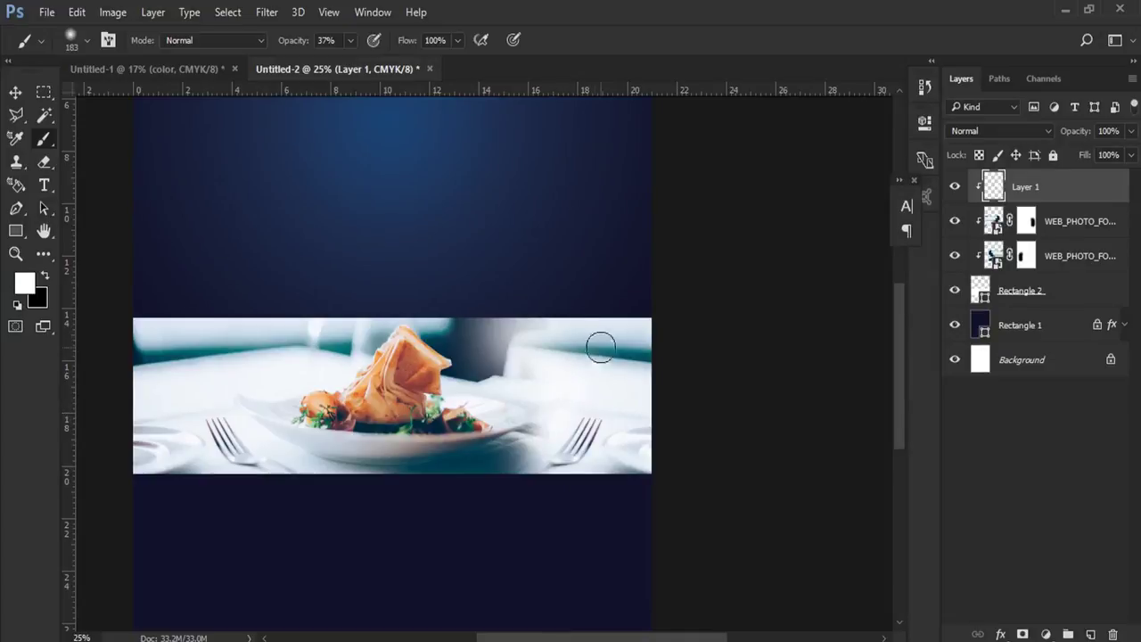
right_click(523, 359)
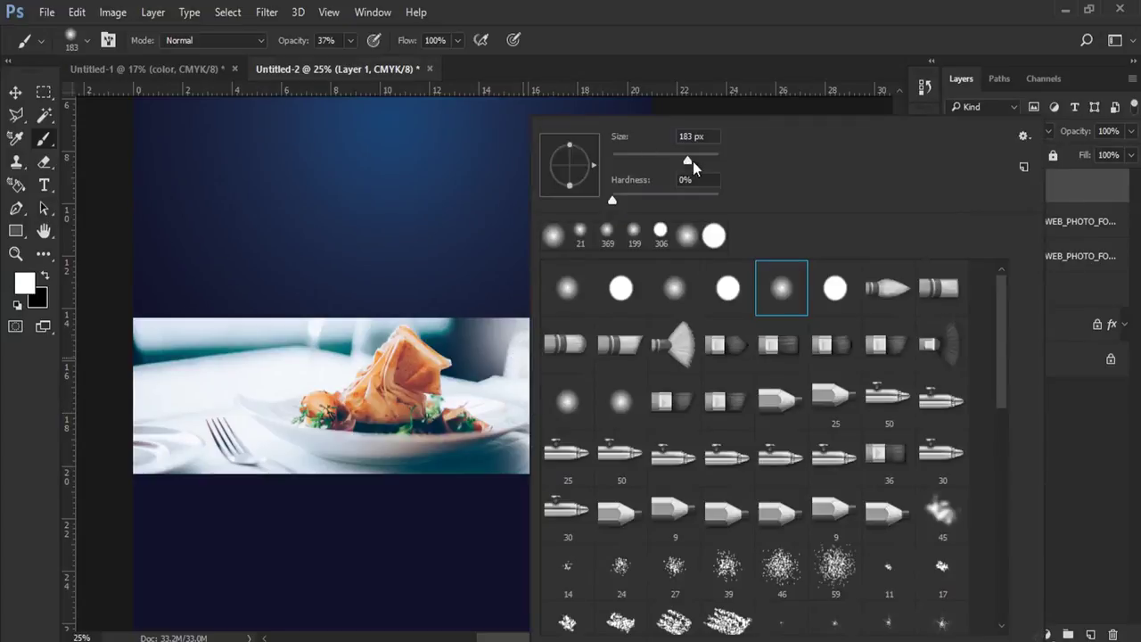
click(692, 30)
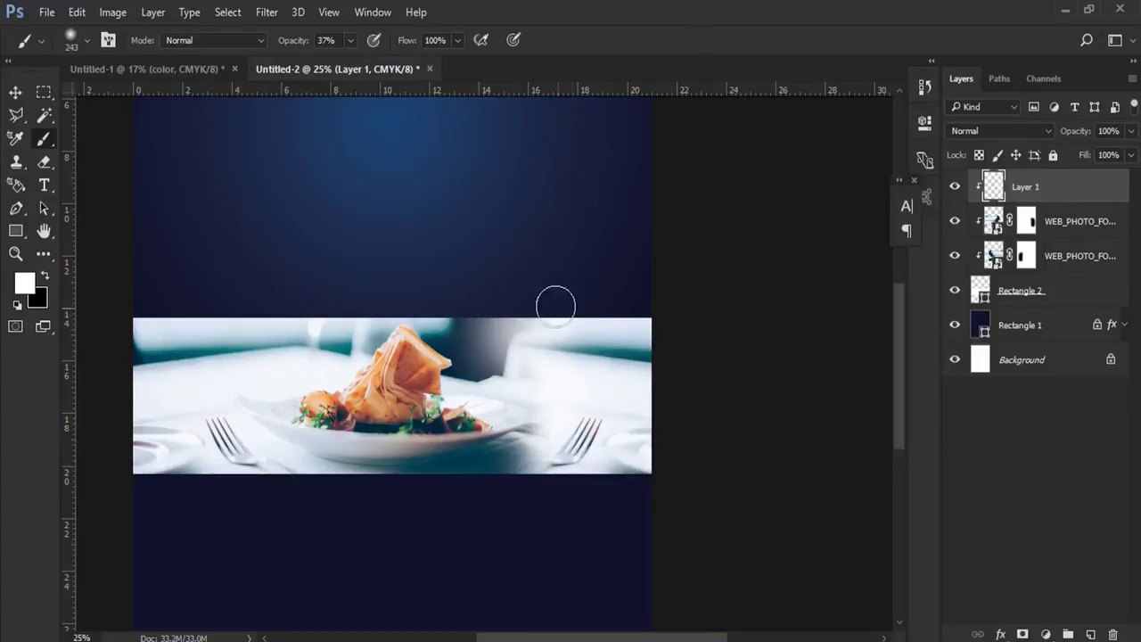
right_click(543, 389)
click(690, 25)
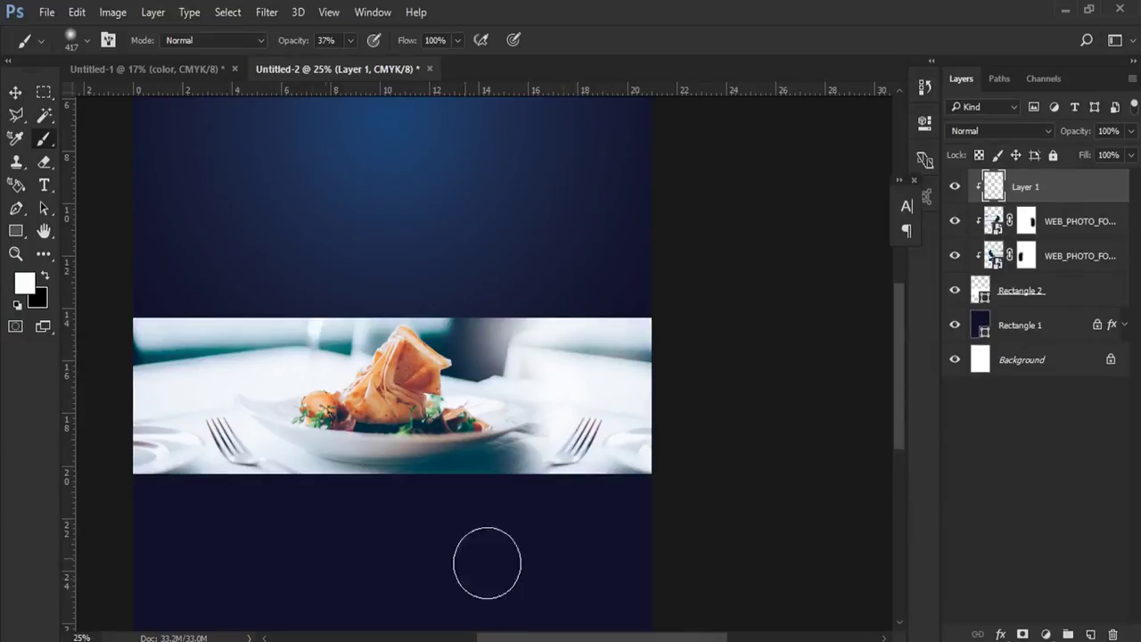
click(537, 458)
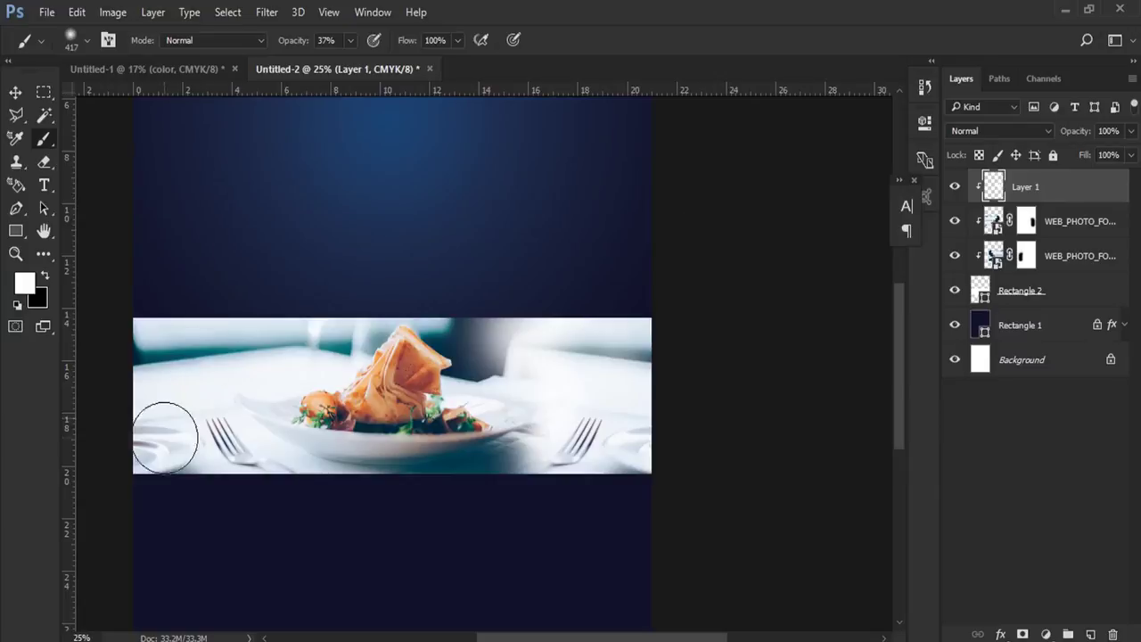
right_click(1031, 294)
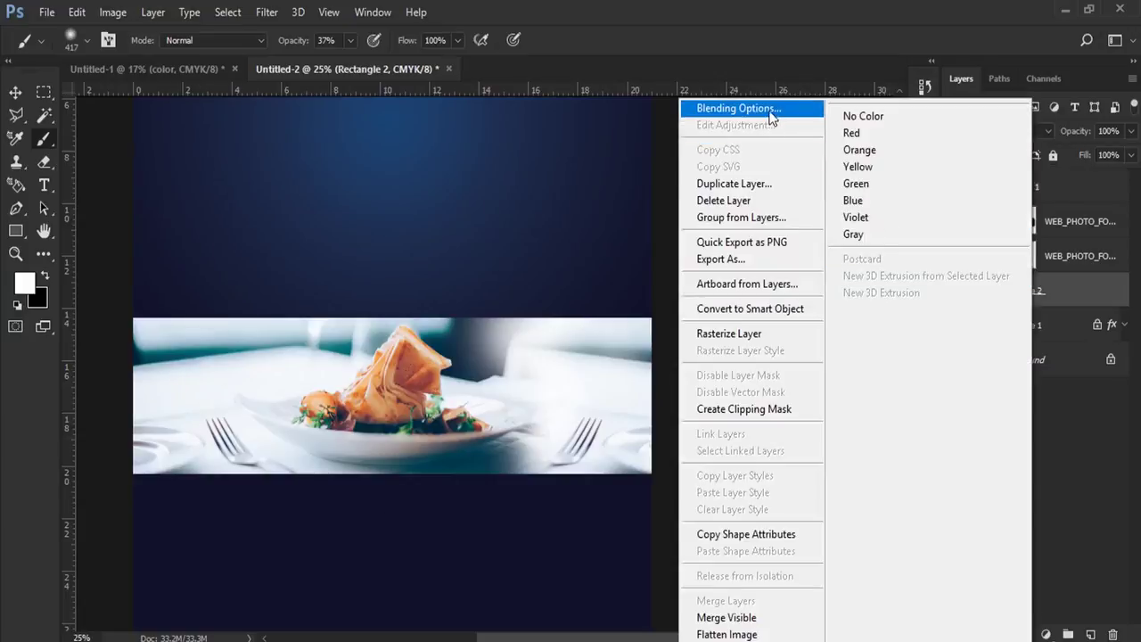
- Sample yellow from the Untitled-1 swatch document as the foreground colour
click(200, 78)
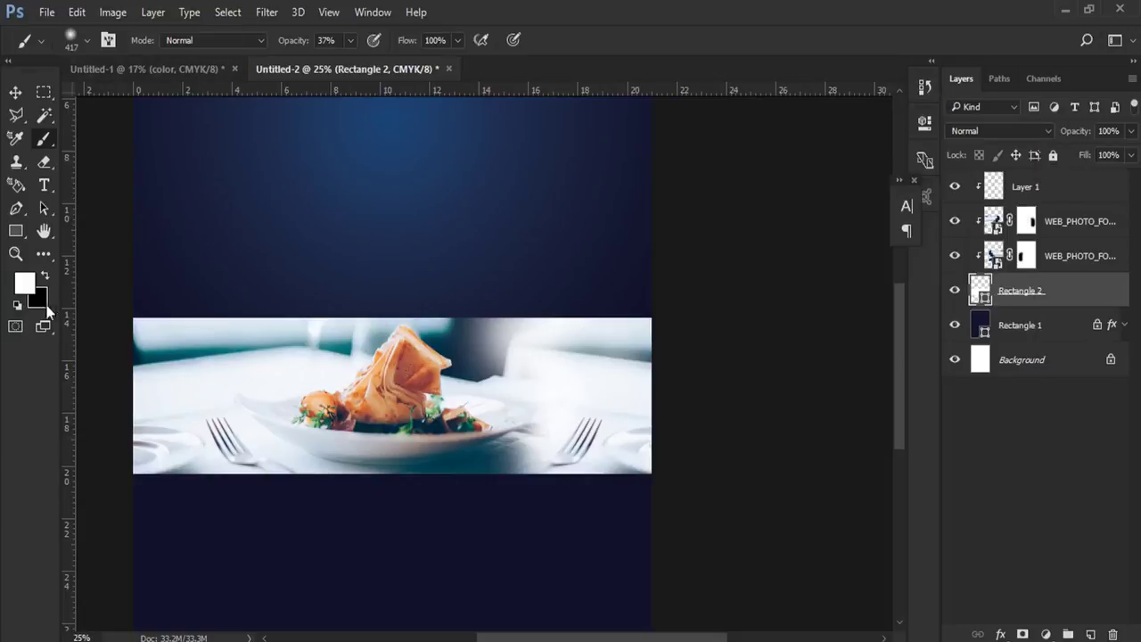
click(151, 71)
click(24, 283)
click(342, 312)
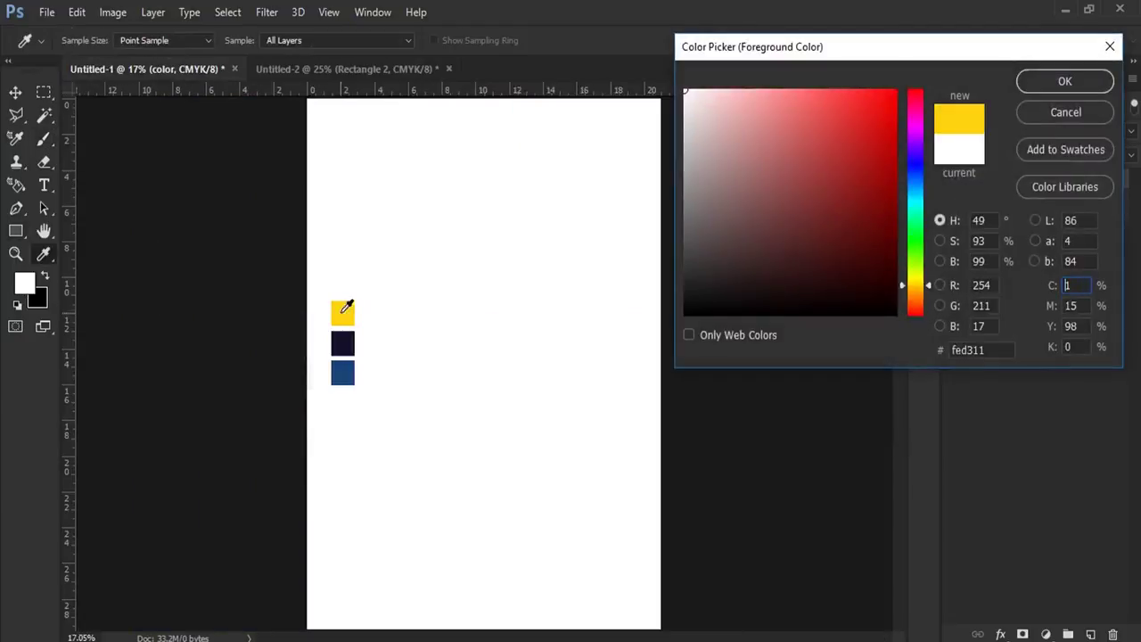
click(1064, 81)
click(343, 70)
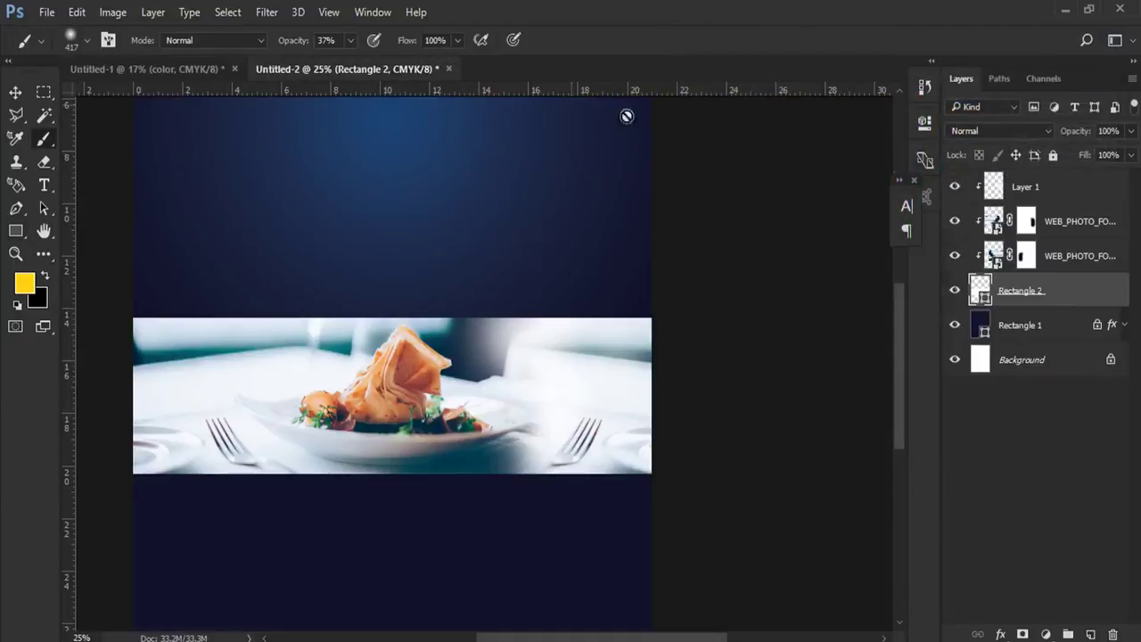
- Add a yellow Stroke of about 21–24 px to Rectangle 2 through Blending Options
right_click(1052, 301)
click(739, 109)
drag(524, 105, 666, 55)
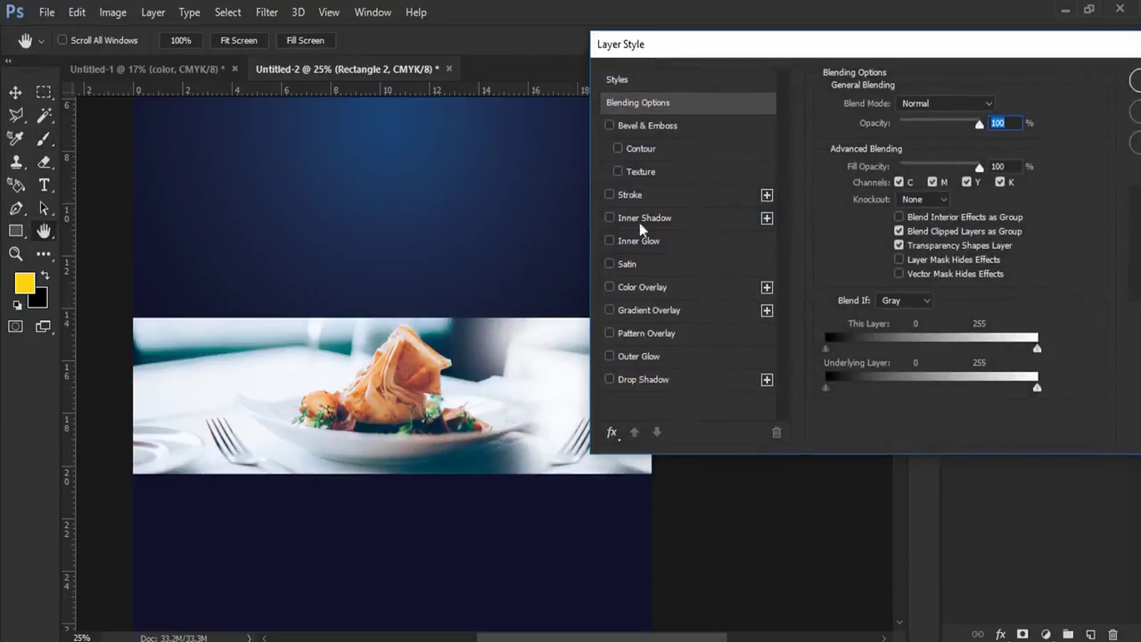
click(633, 196)
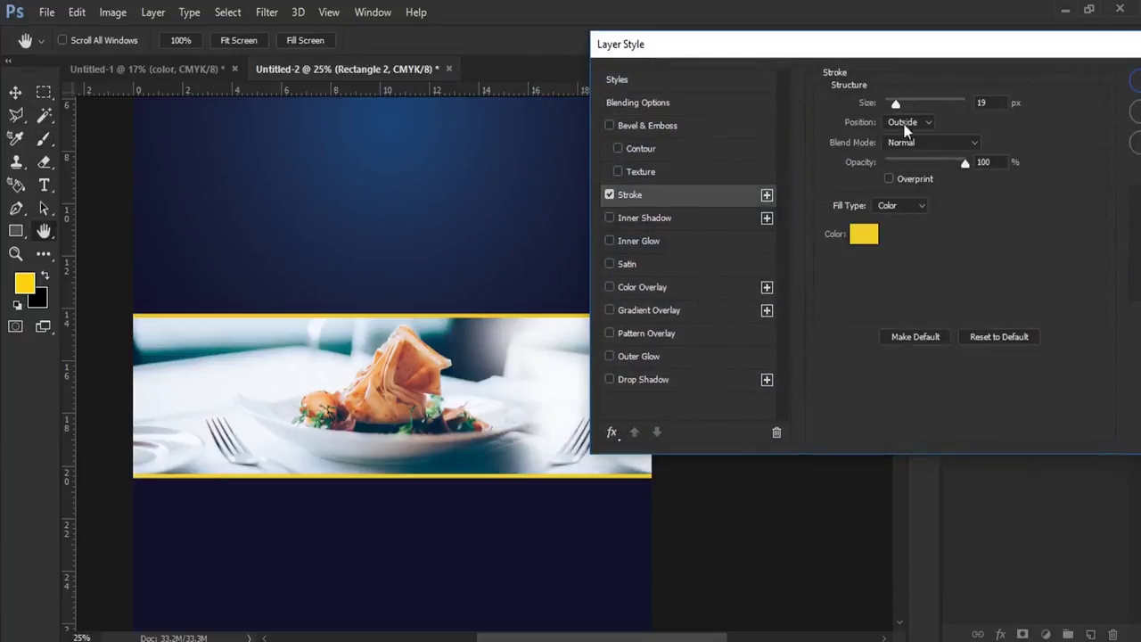
click(898, 104)
drag(898, 104, 897, 103)
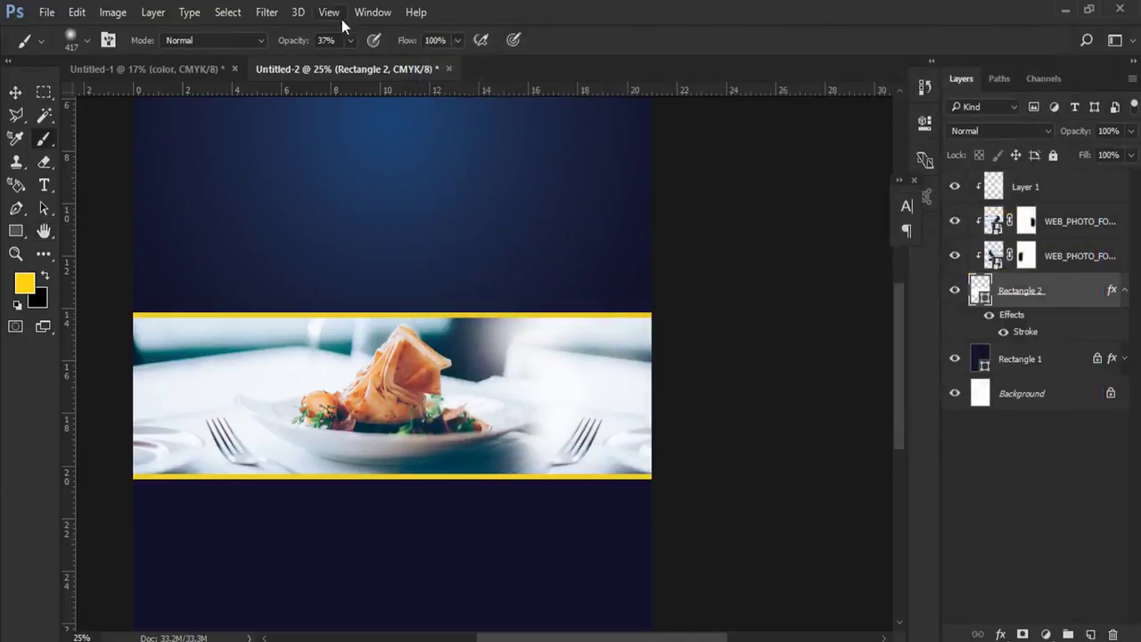
- Raise Rectangle 2's yellow stroke size to 29 px and apply it
click(334, 12)
click(468, 177)
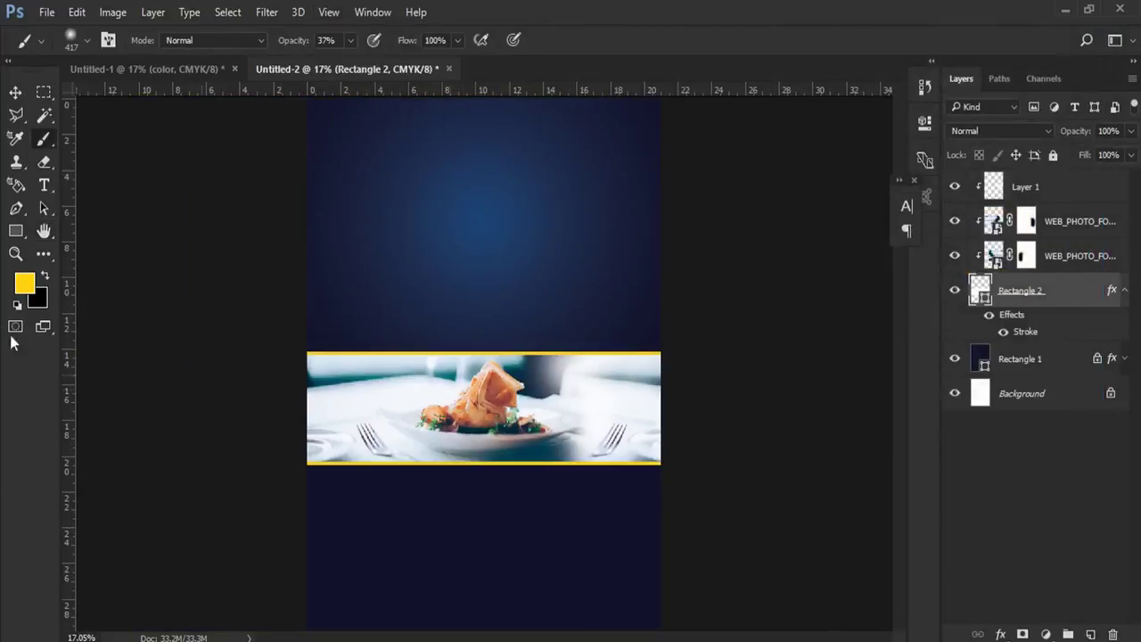
click(15, 253)
click(570, 392)
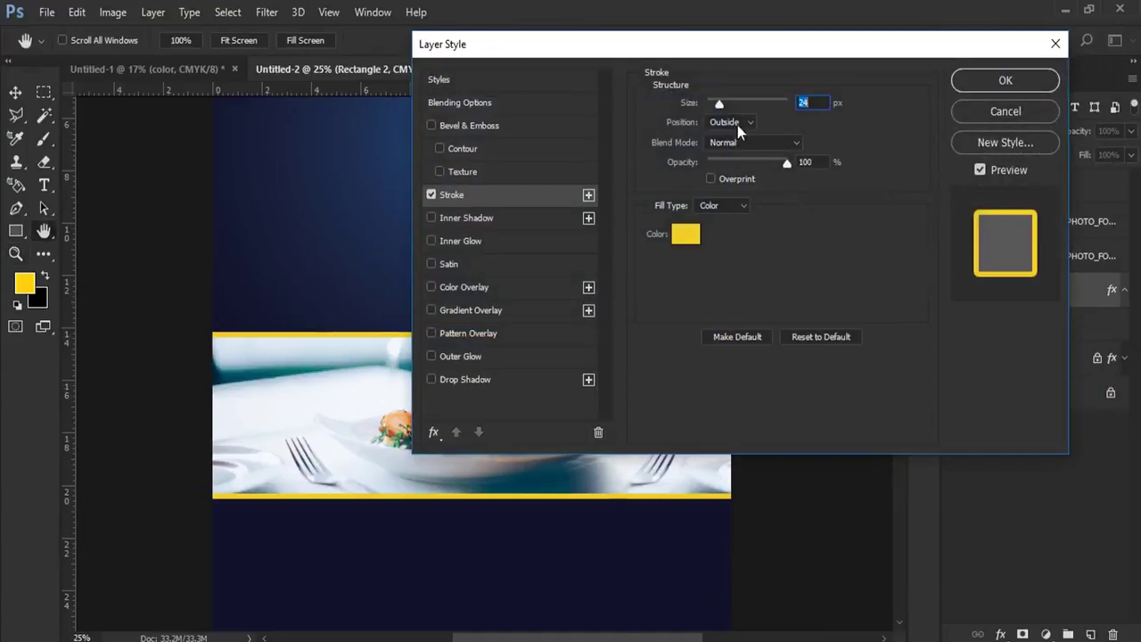
drag(720, 104, 721, 104)
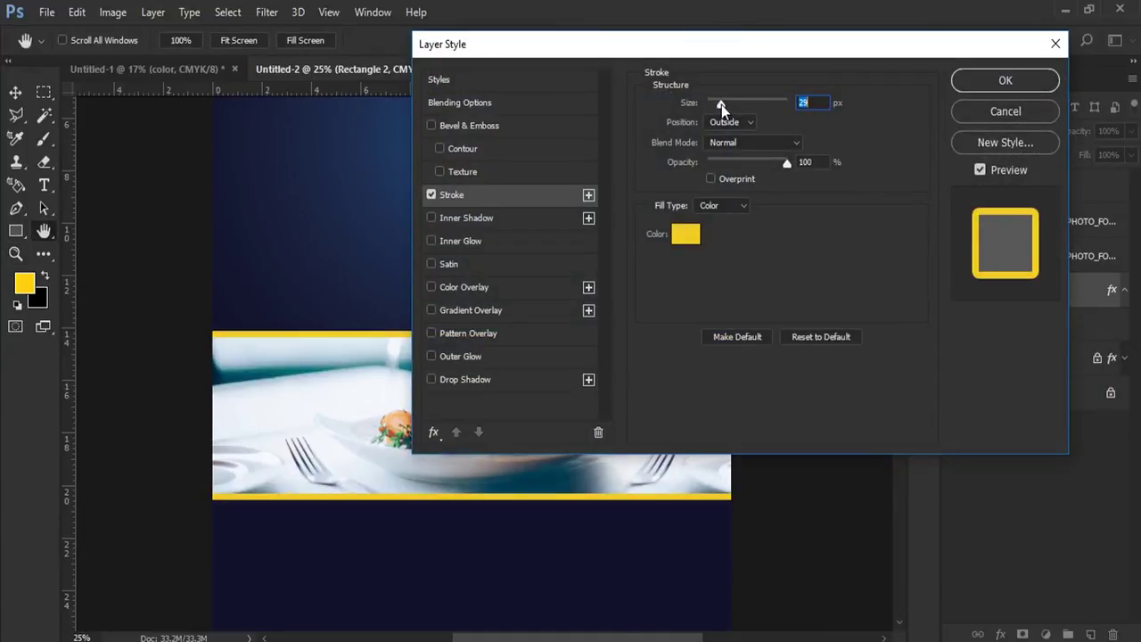
click(970, 82)
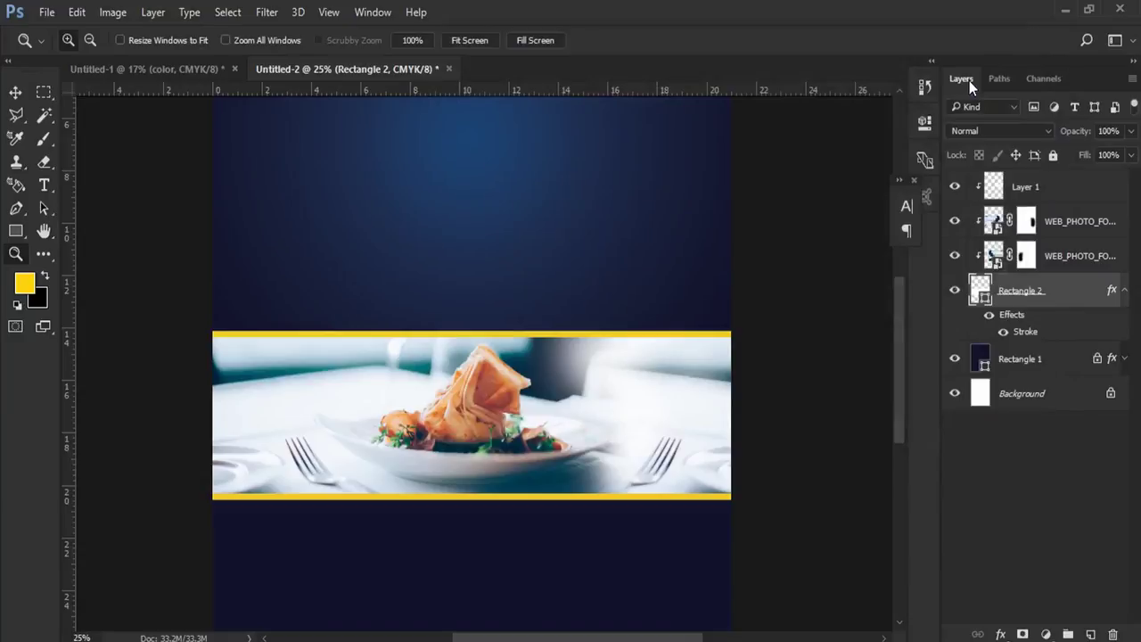
- Bring the poster top into view and select Layer 1 with the Rectangle tool
drag(427, 277, 422, 387)
click(15, 230)
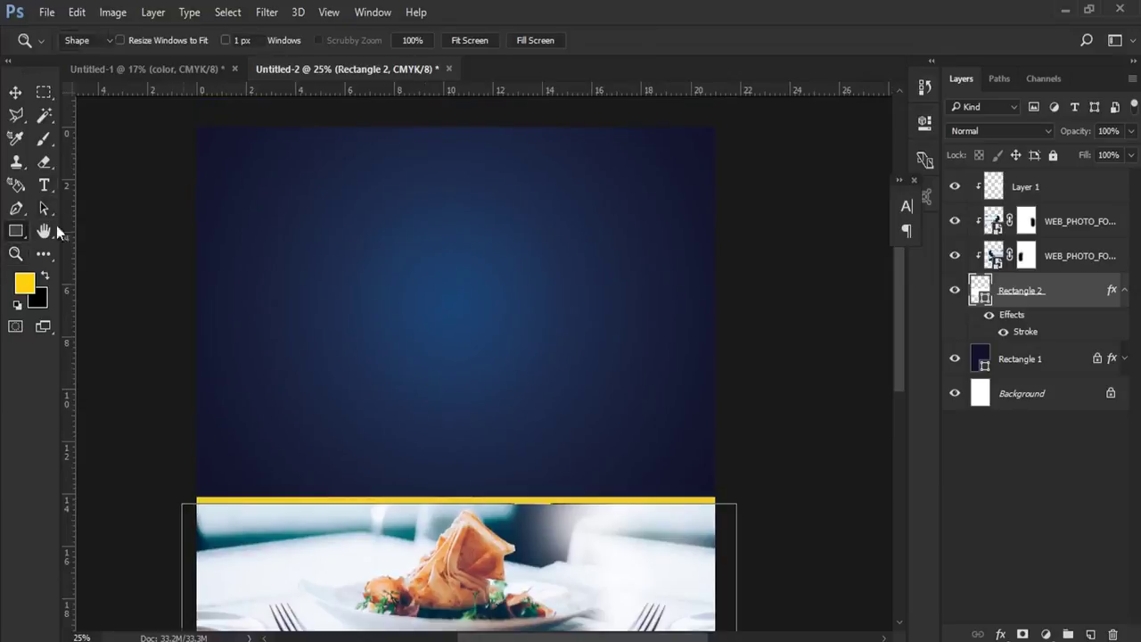
click(1081, 194)
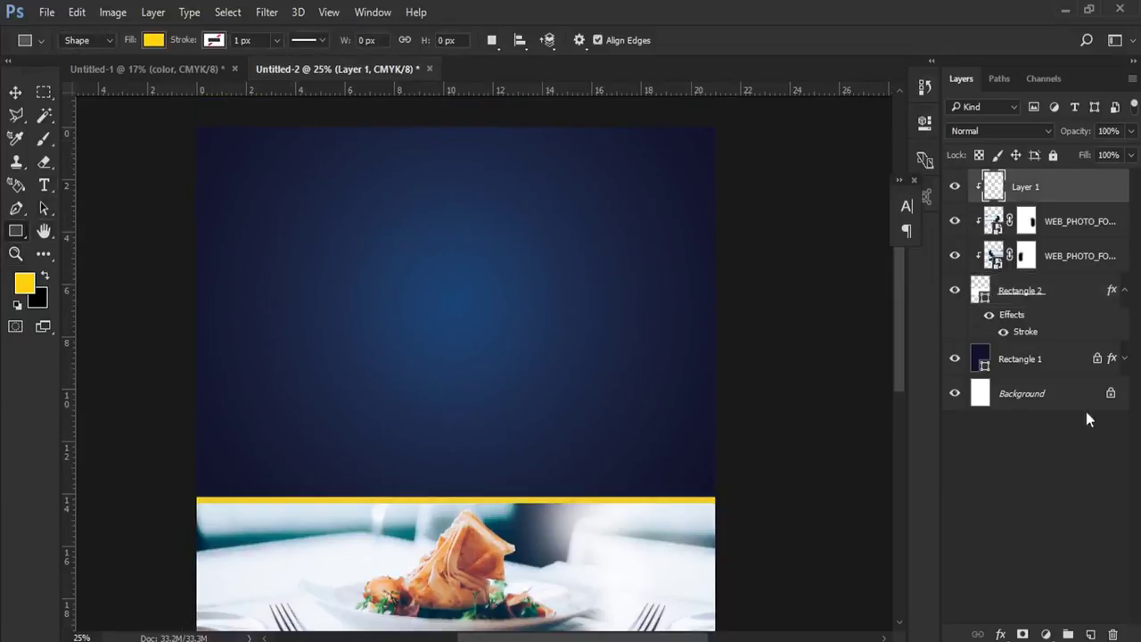
- Draw a new rectangle band across the top of the poster
click(1089, 634)
drag(189, 121, 733, 195)
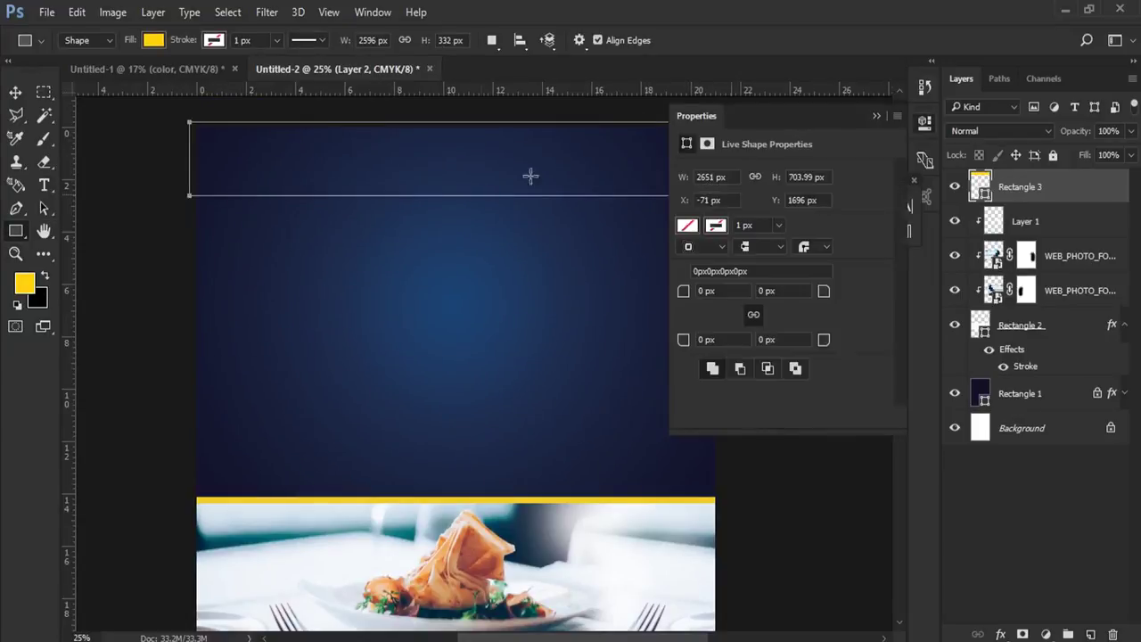
click(878, 117)
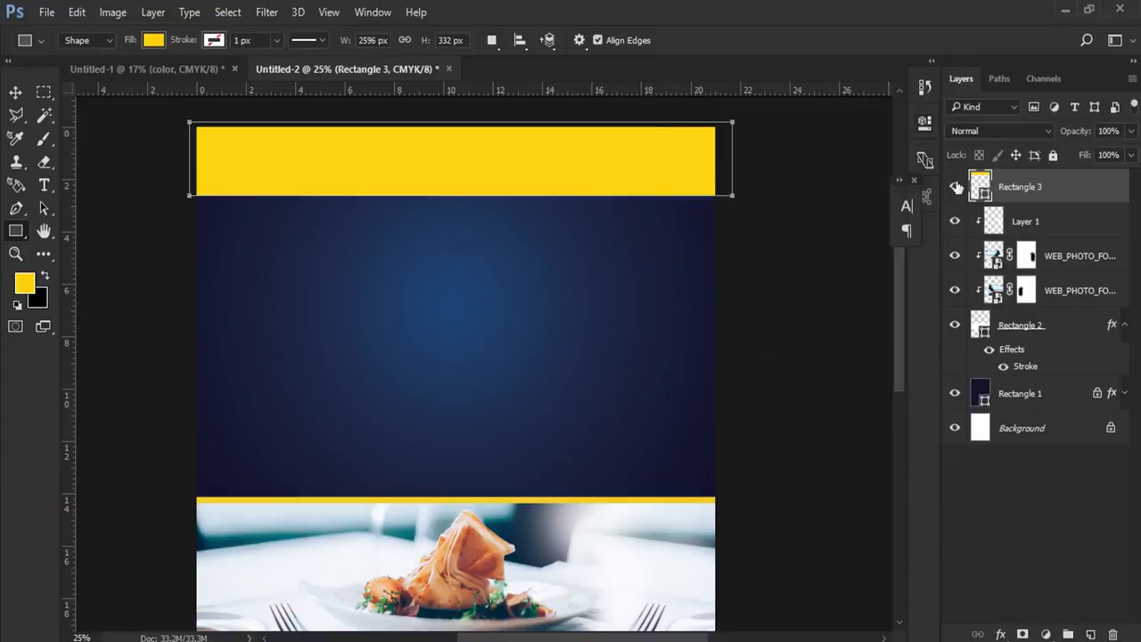
- Fill the band with dark navy and bring in light-brown-floral-pattern1.jpg as a document
double_click(978, 182)
click(572, 251)
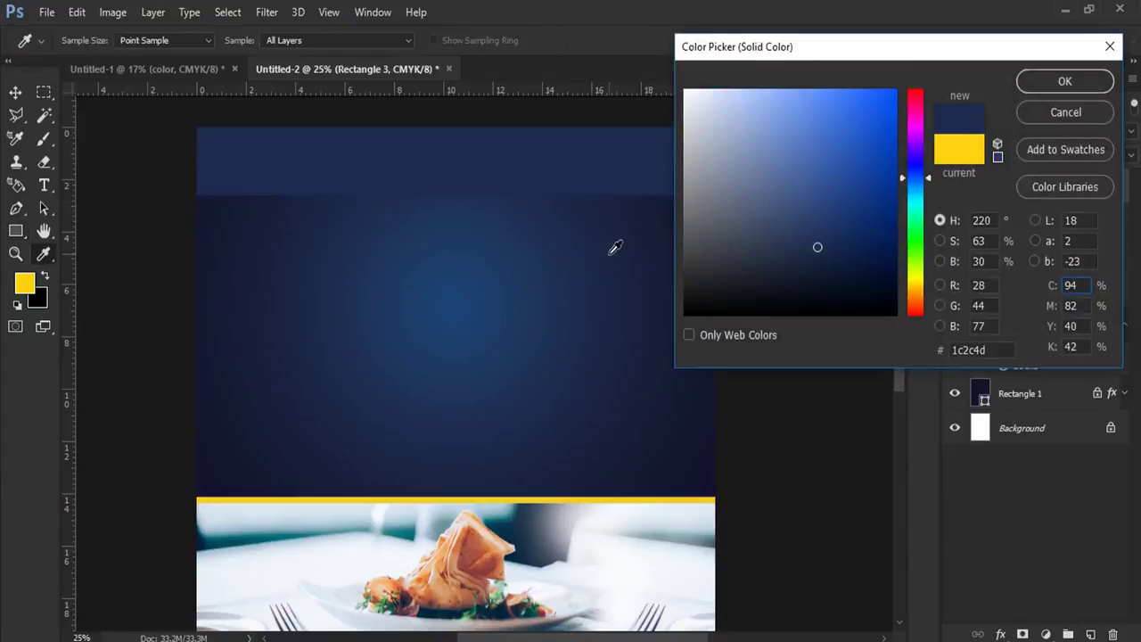
click(680, 443)
click(1065, 81)
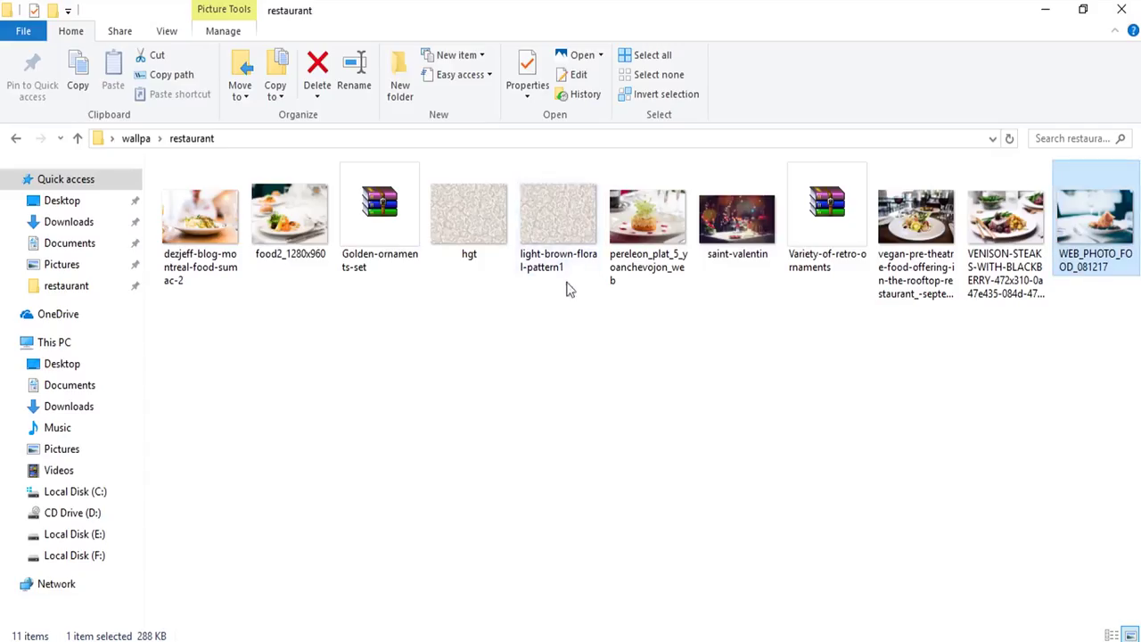
mouse_move(548, 223)
mouse_down()
mouse_move(579, 45)
mouse_move(543, 64)
mouse_up()
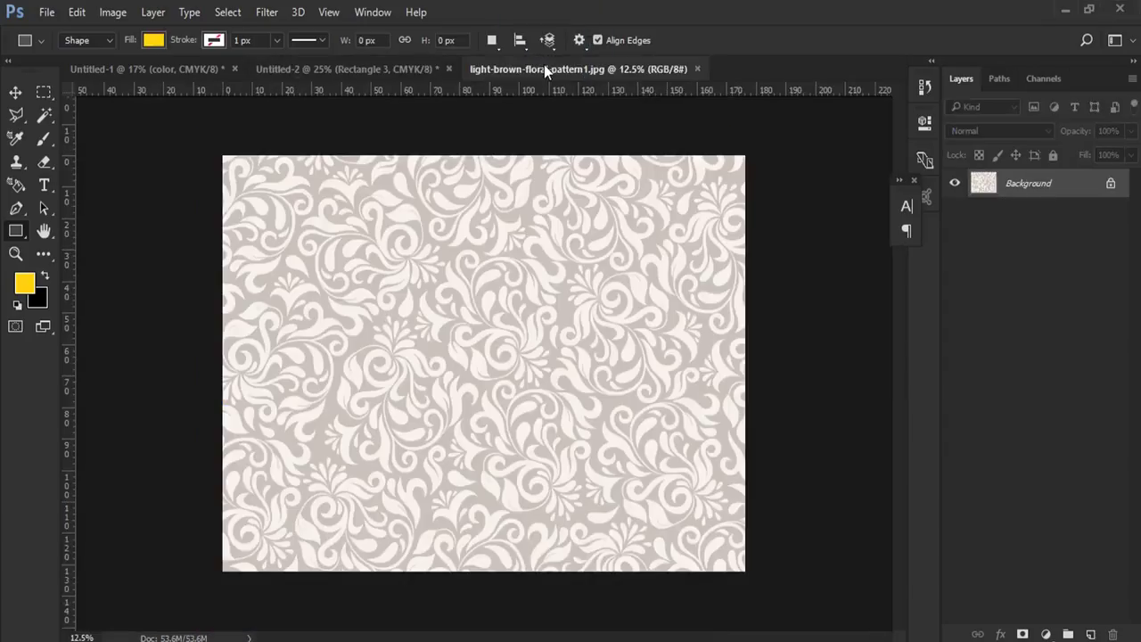
- Unlock the pattern's background as Layer 0 and darken it with Levels
double_click(1031, 194)
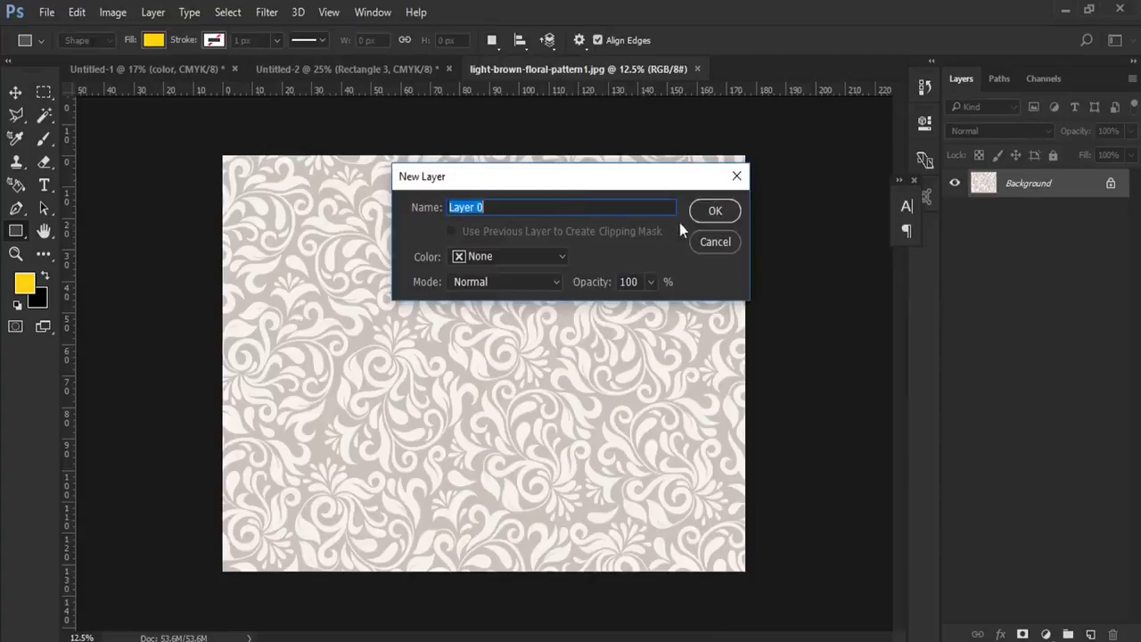
click(718, 210)
click(131, 11)
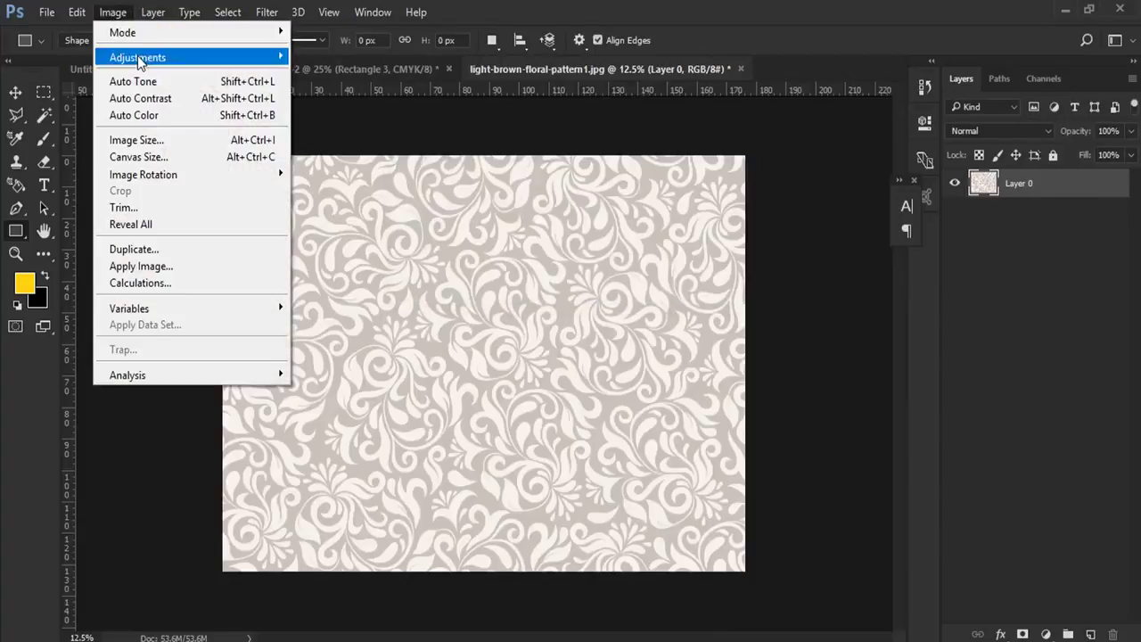
click(312, 75)
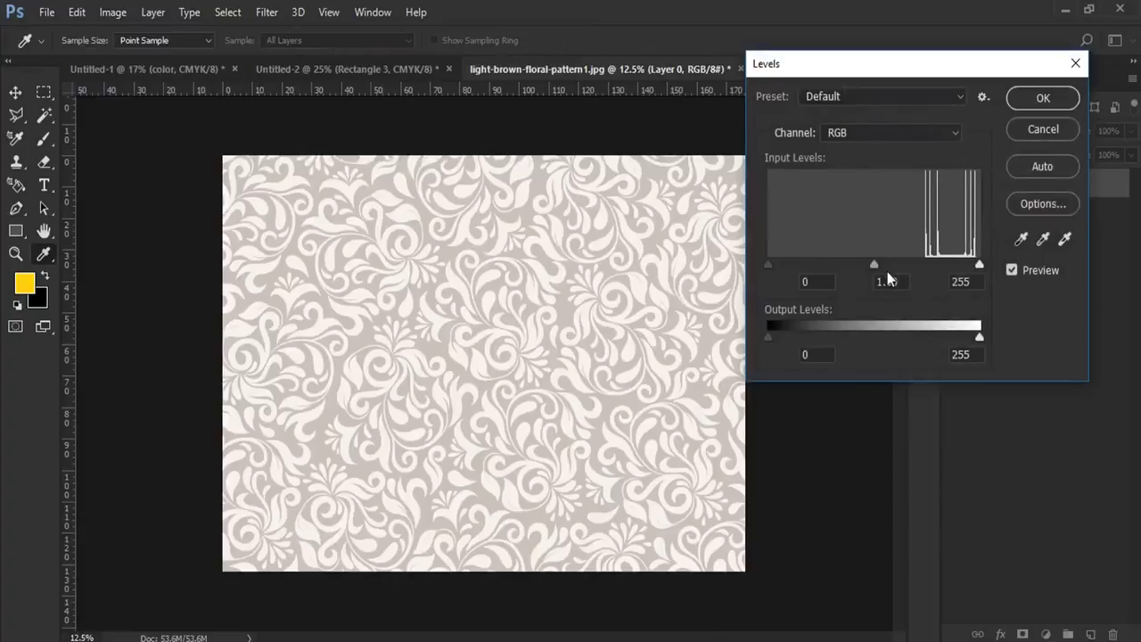
drag(873, 265, 898, 264)
drag(781, 266, 798, 266)
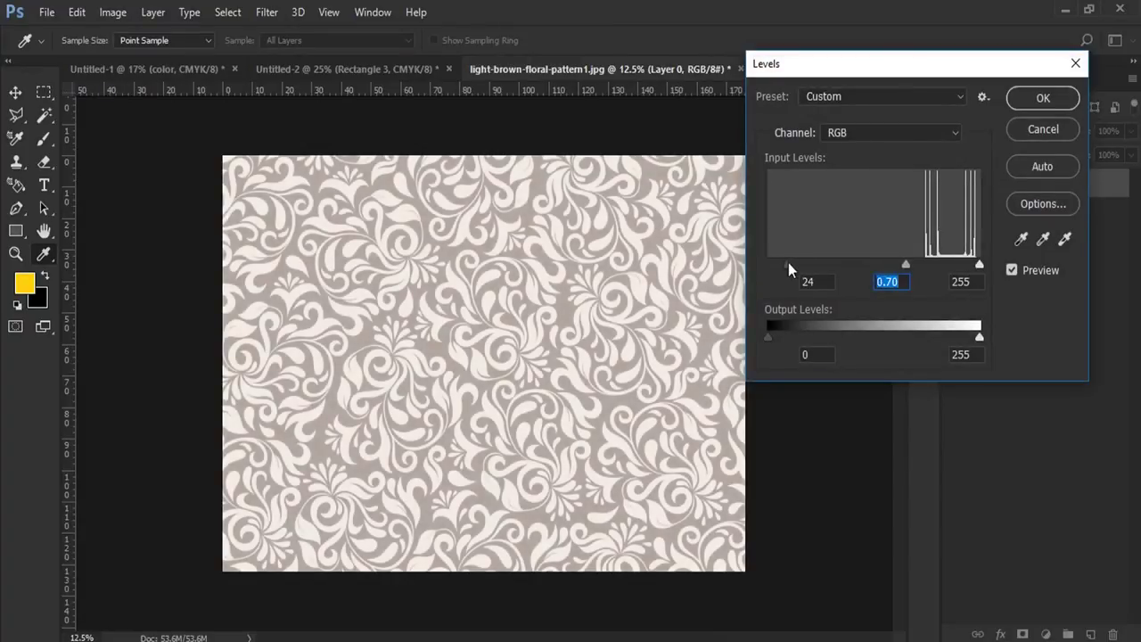
click(1043, 97)
key(u)
- Select the grey background with Color Range, clear it, and deselect
click(228, 13)
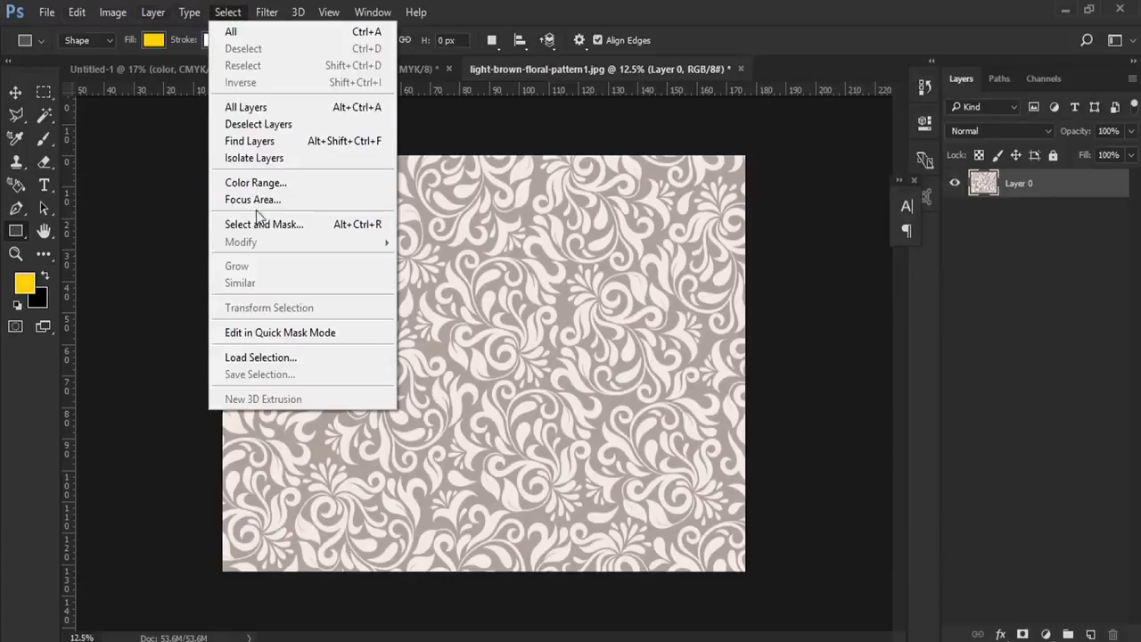
click(259, 181)
click(364, 189)
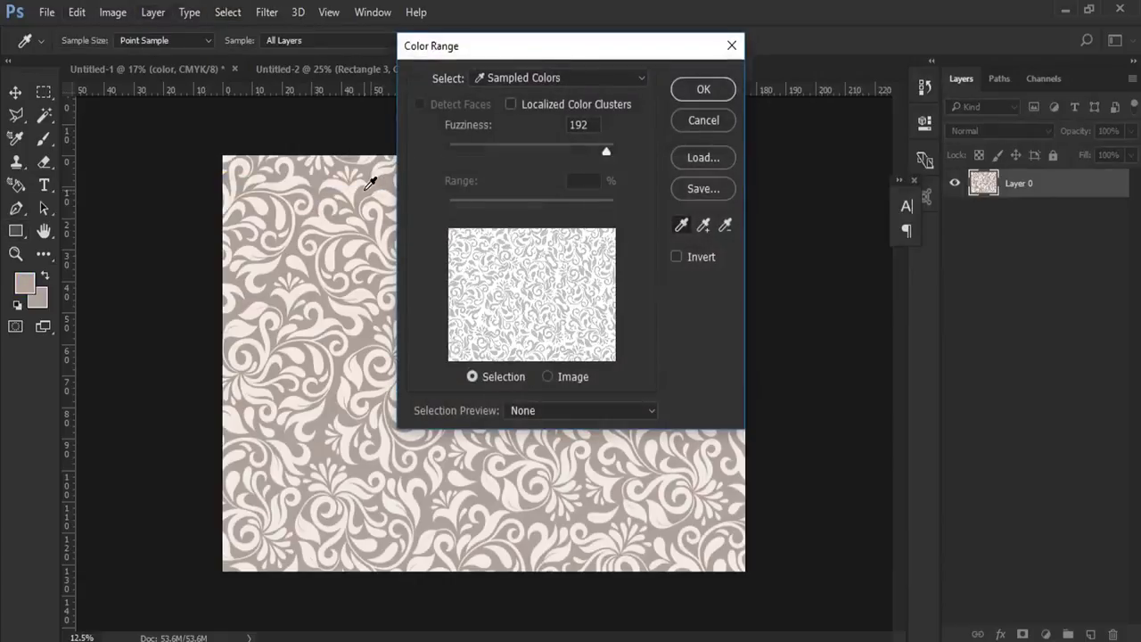
drag(601, 154, 517, 157)
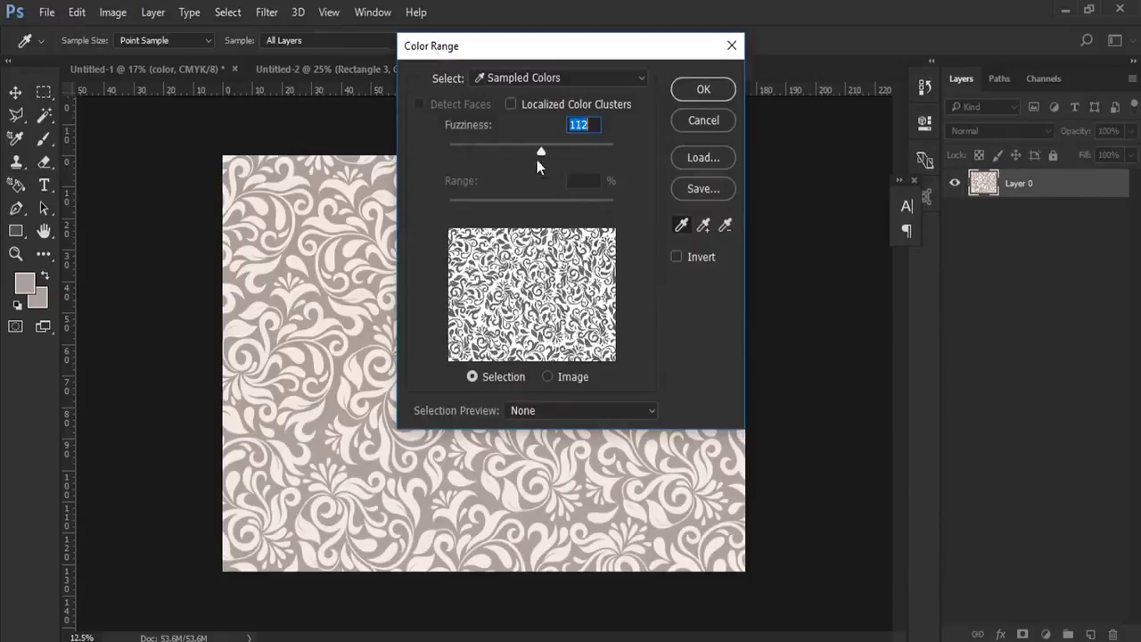
click(703, 89)
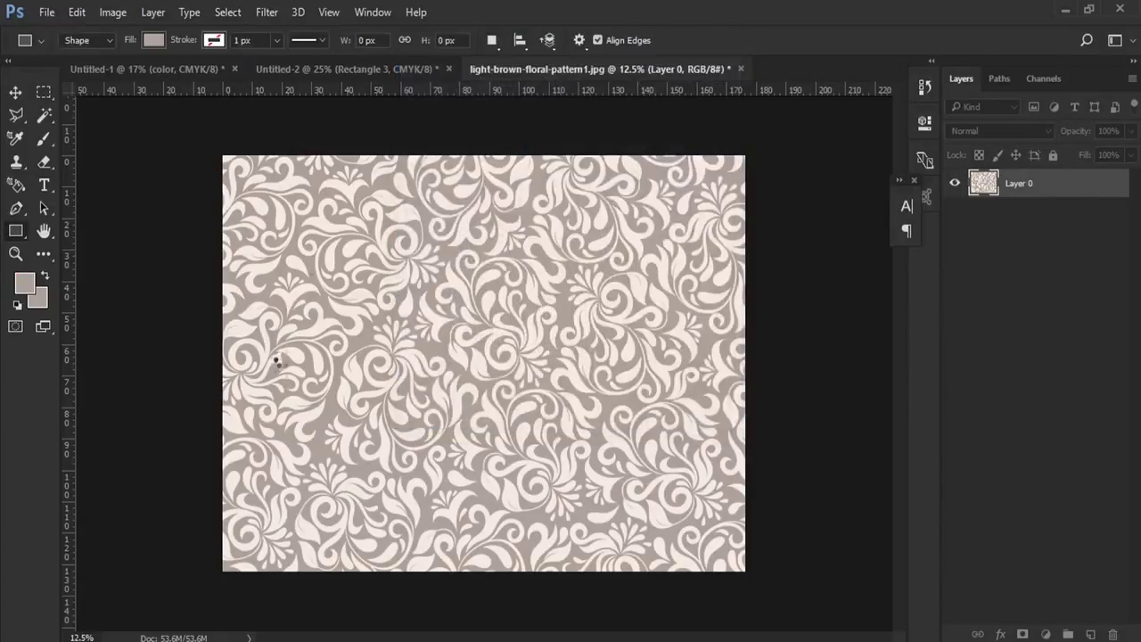
click(187, 12)
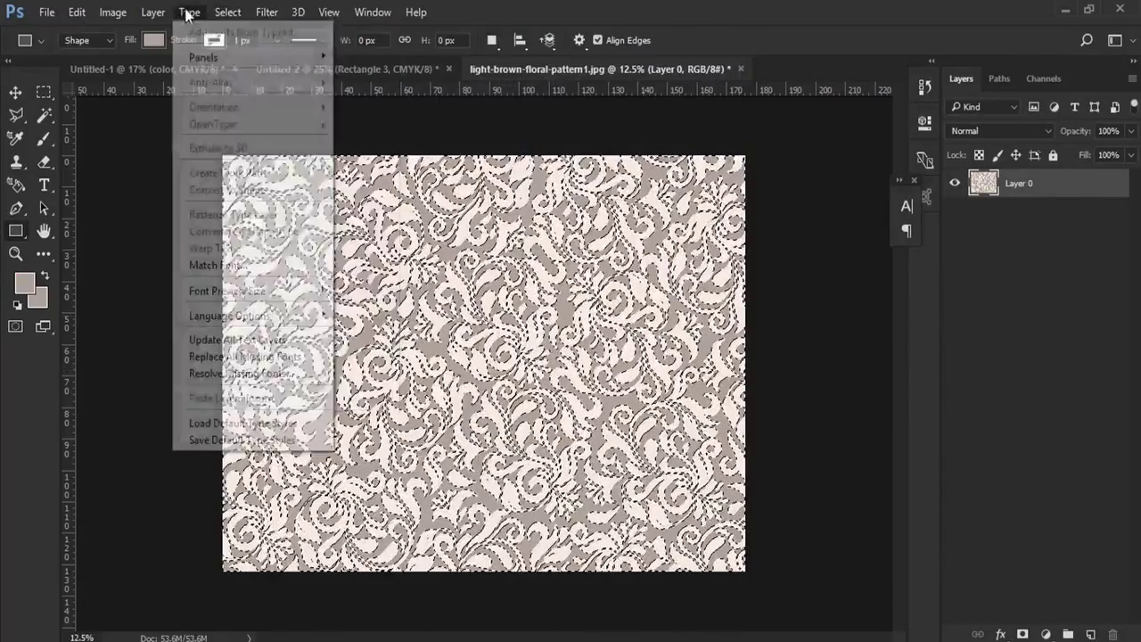
click(120, 195)
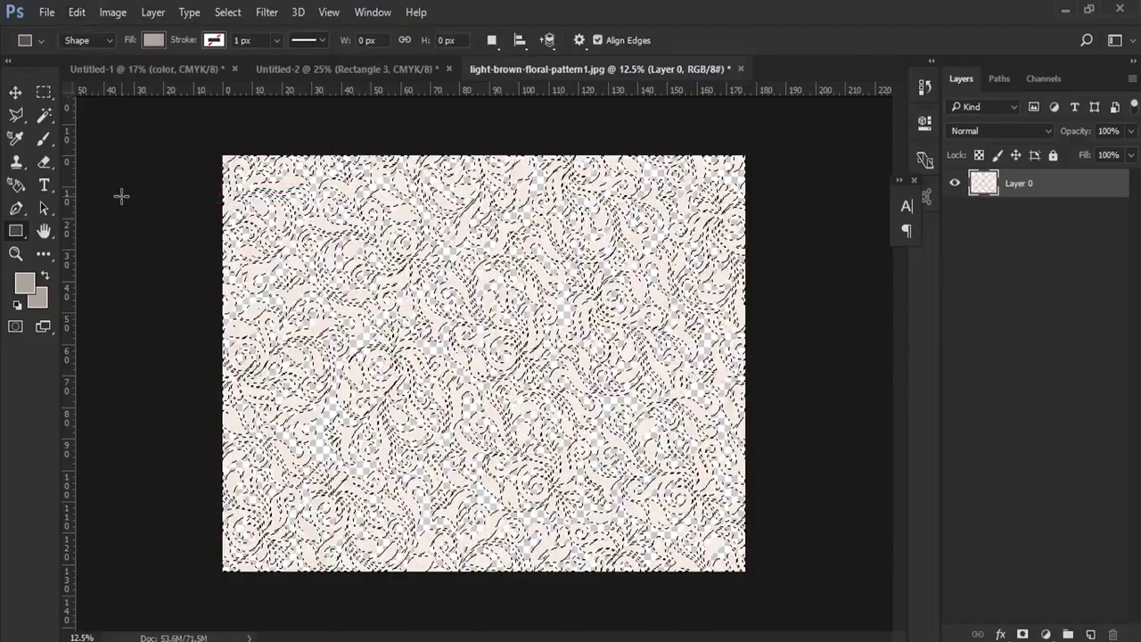
click(228, 12)
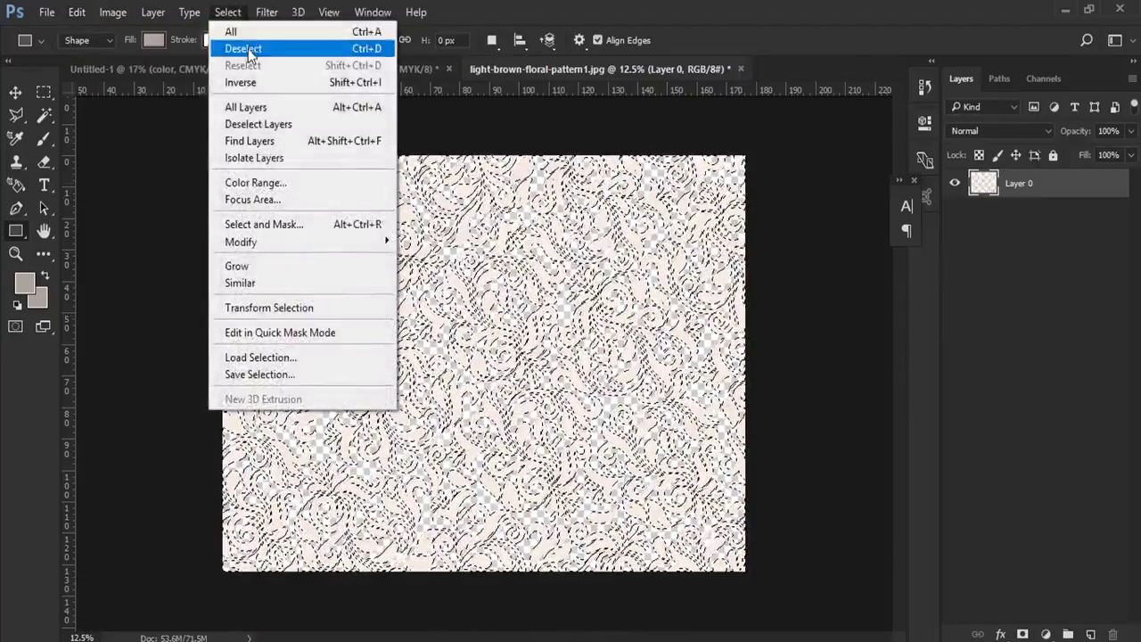
click(244, 41)
- Convert Layer 0 to a smart object
right_click(1047, 188)
click(775, 312)
click(15, 92)
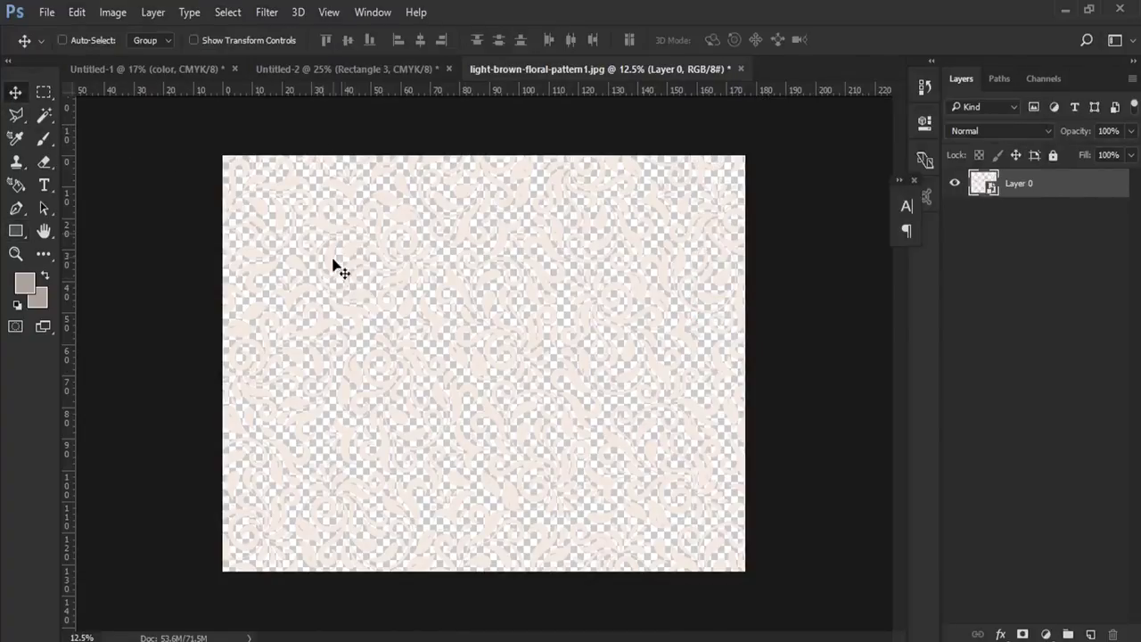
- Drag the pattern layer into the Untitled-2 poster and scale it down to 4%
mouse_move(361, 284)
mouse_down()
mouse_move(298, 74)
mouse_move(376, 201)
mouse_up()
click(77, 11)
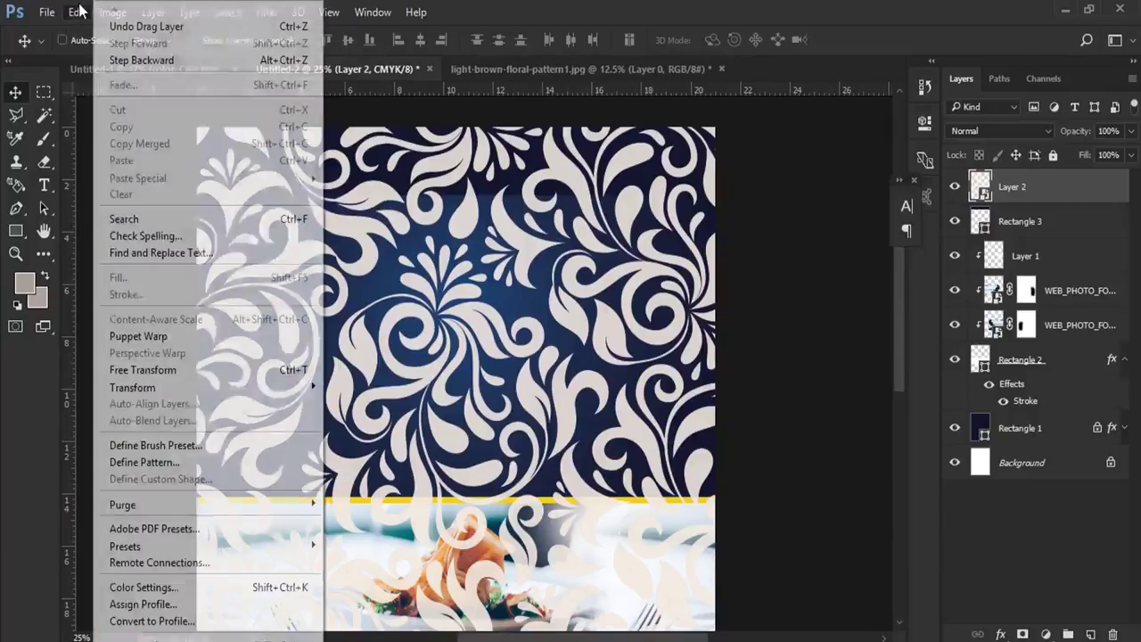
click(134, 369)
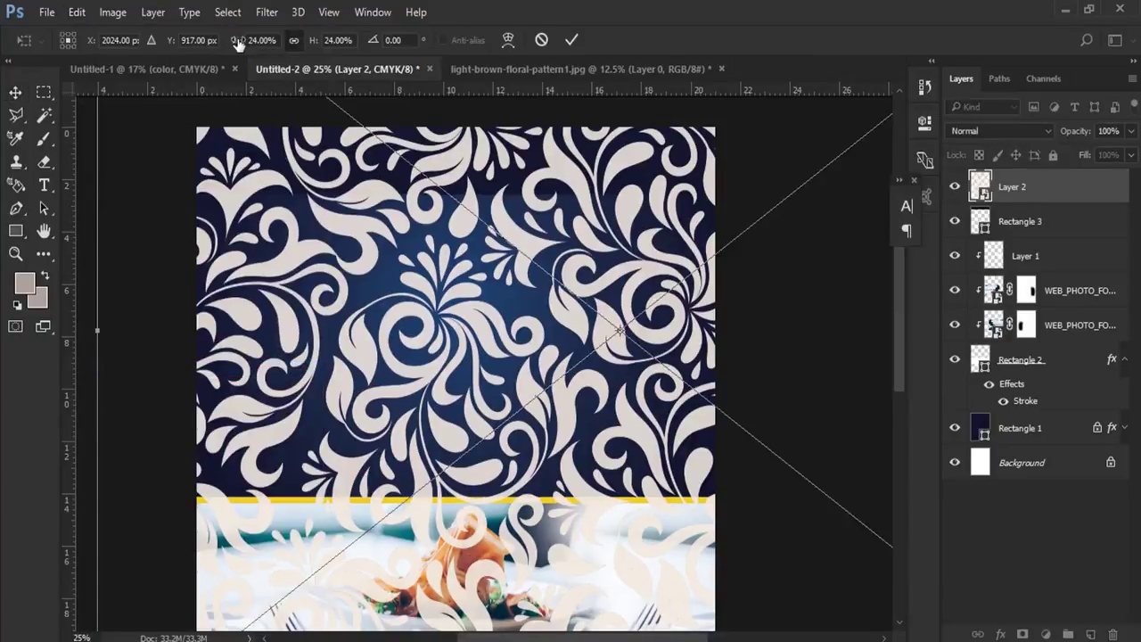
drag(238, 45, 222, 46)
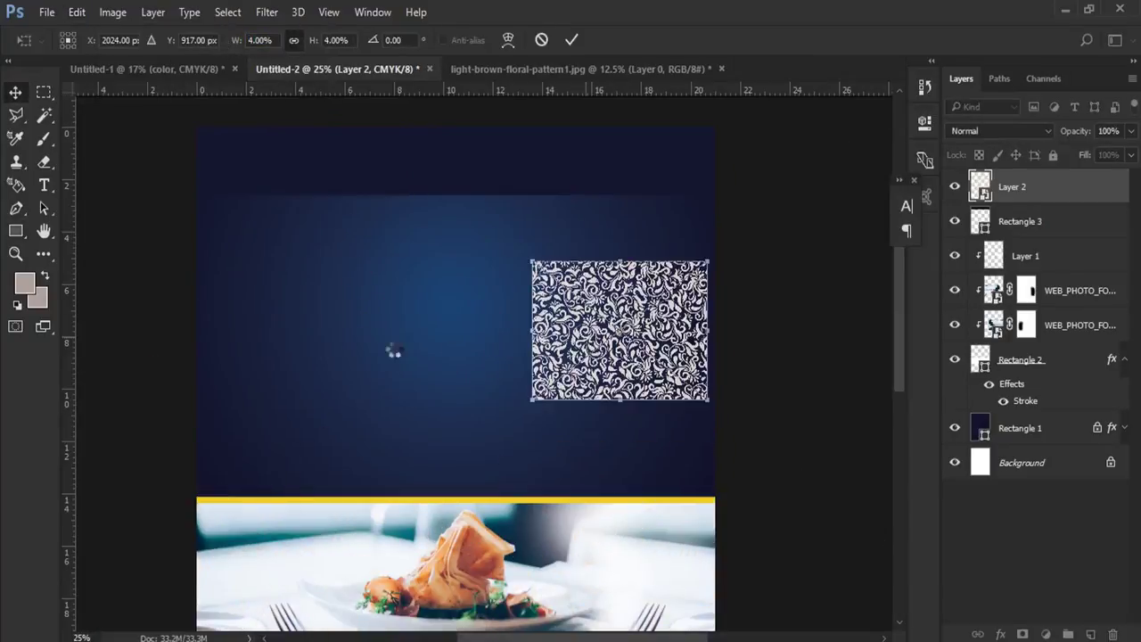
key(Return)
click(15, 255)
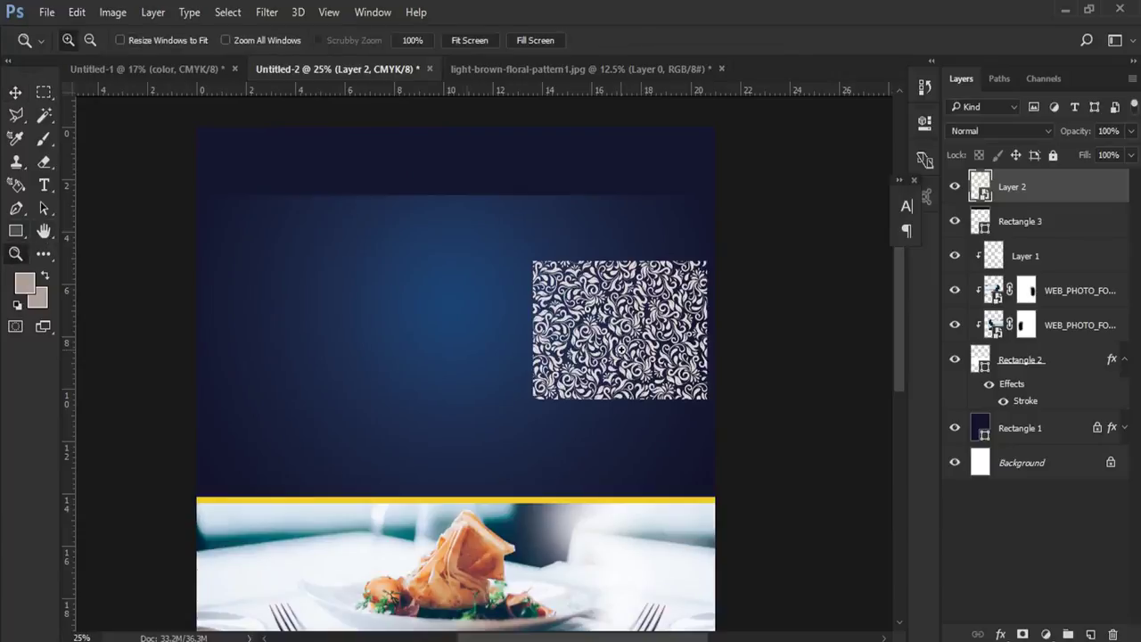
click(552, 361)
drag(435, 336, 553, 459)
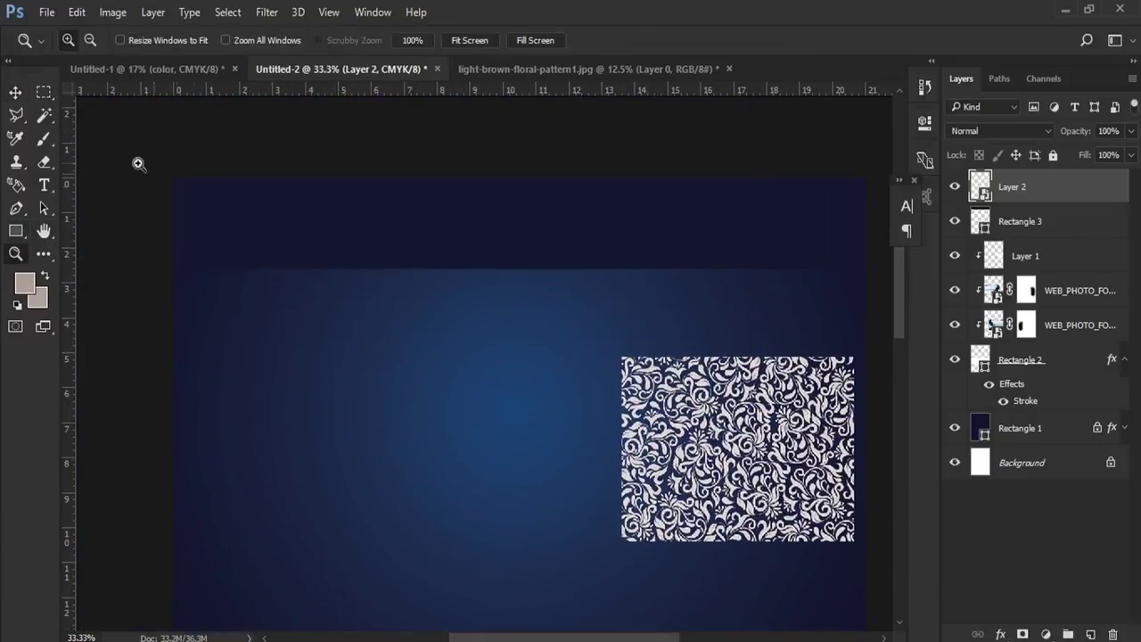
- Move the pattern to the top-left and duplicate copies across to the right edge
click(15, 92)
mouse_move(651, 419)
mouse_down()
mouse_move(219, 217)
mouse_move(252, 172)
mouse_up()
drag(1089, 188, 1089, 634)
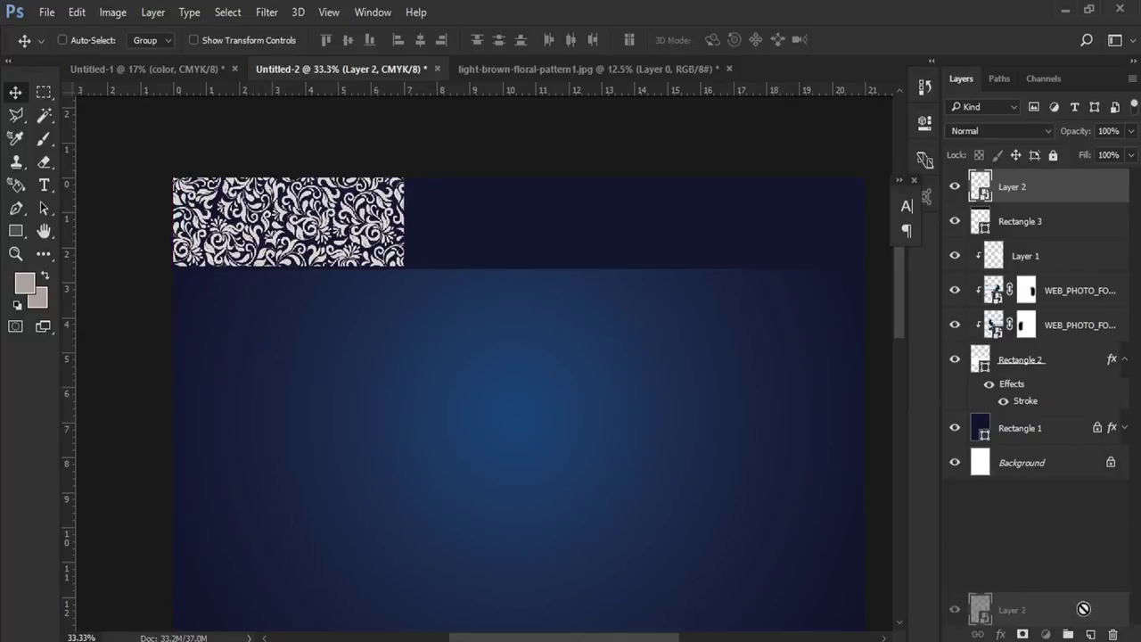
drag(273, 223, 505, 228)
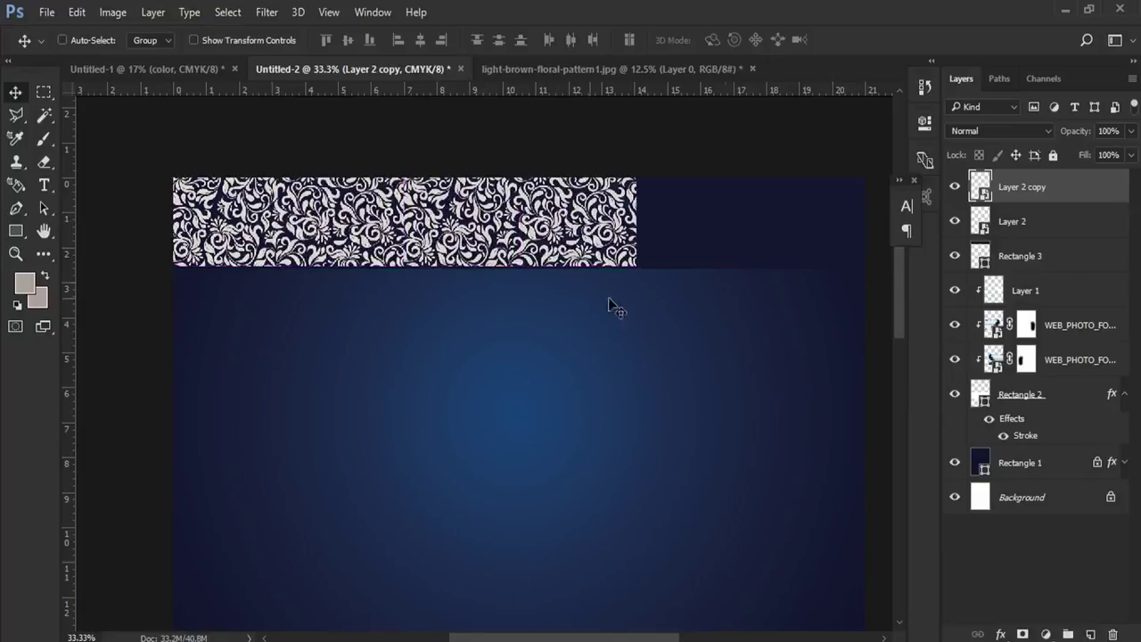
ctrl+click(1027, 224)
drag(296, 230, 708, 225)
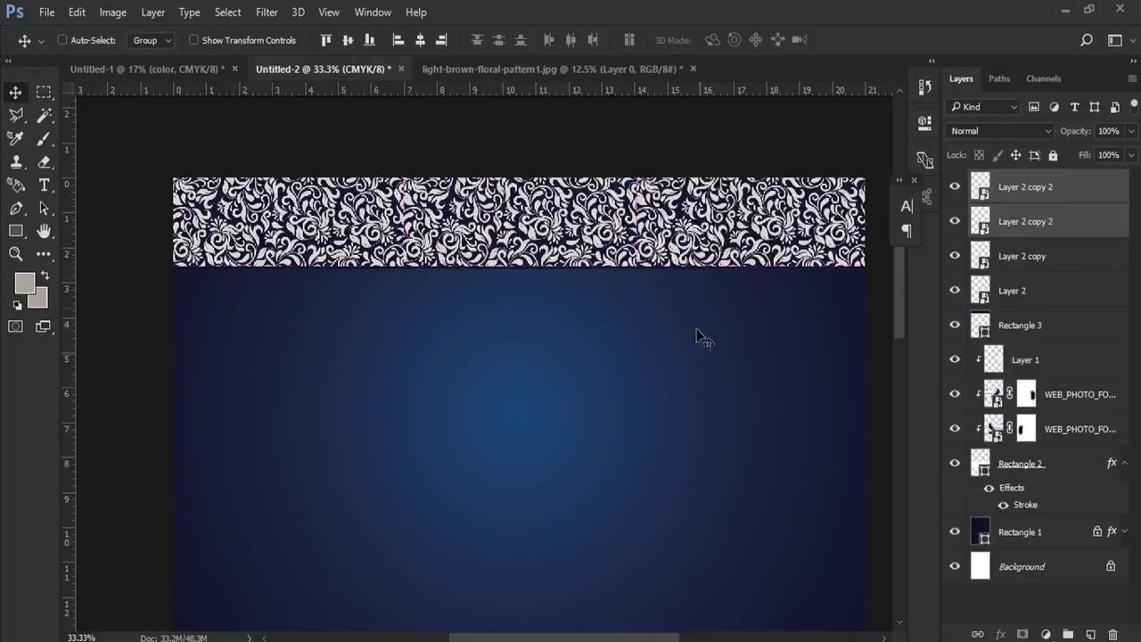
- Combine all the pattern copies into one smart object
ctrl+click(1049, 258)
ctrl+click(1065, 290)
right_click(1081, 286)
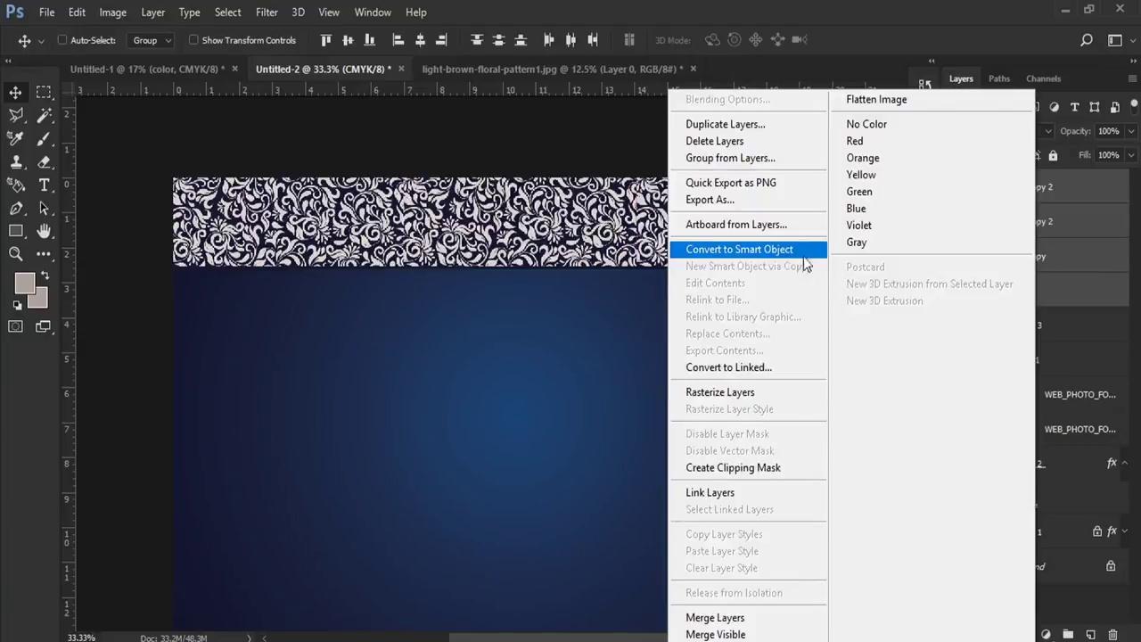
click(739, 249)
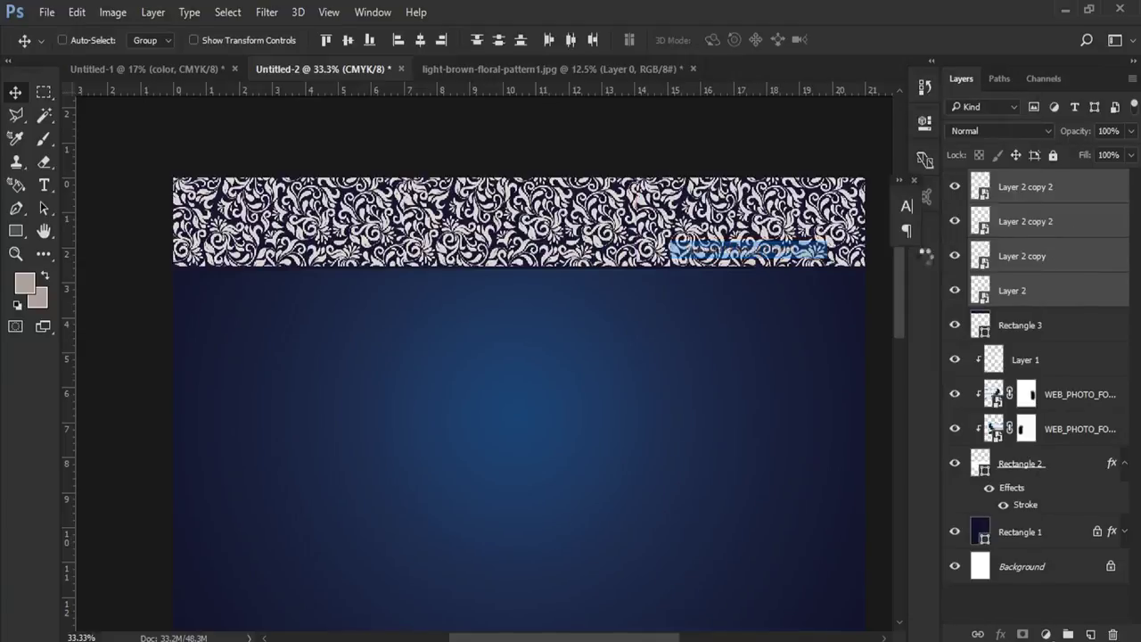
right_click(1028, 192)
- Clip the pattern strip to Rectangle 3, then shift and widen it in the band
click(726, 467)
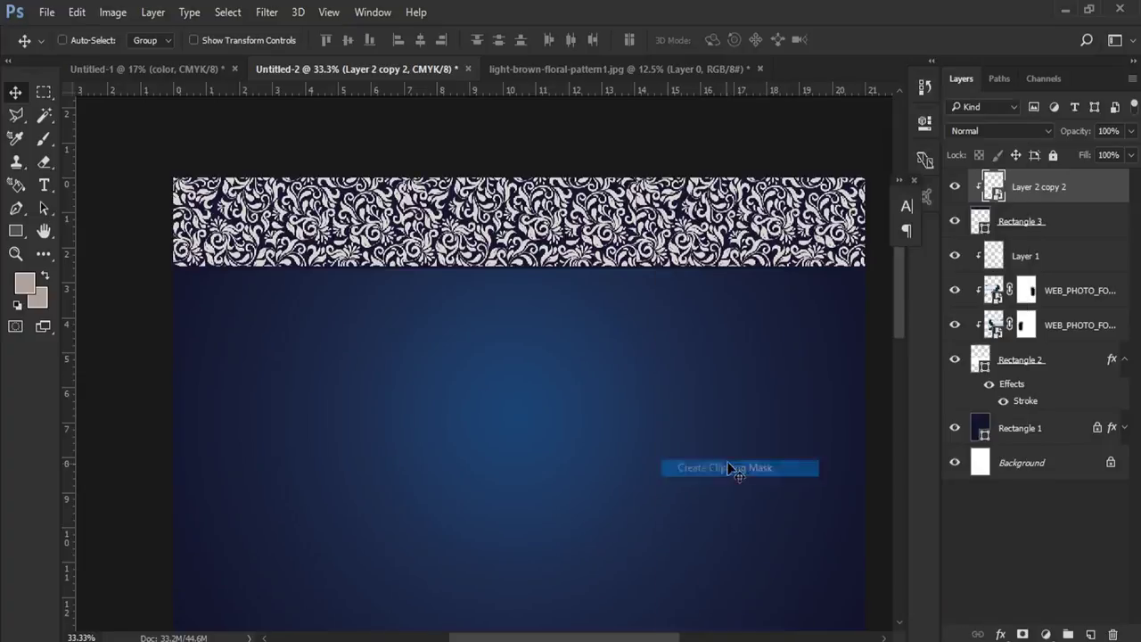
key(ctrl+t)
drag(562, 227, 523, 245)
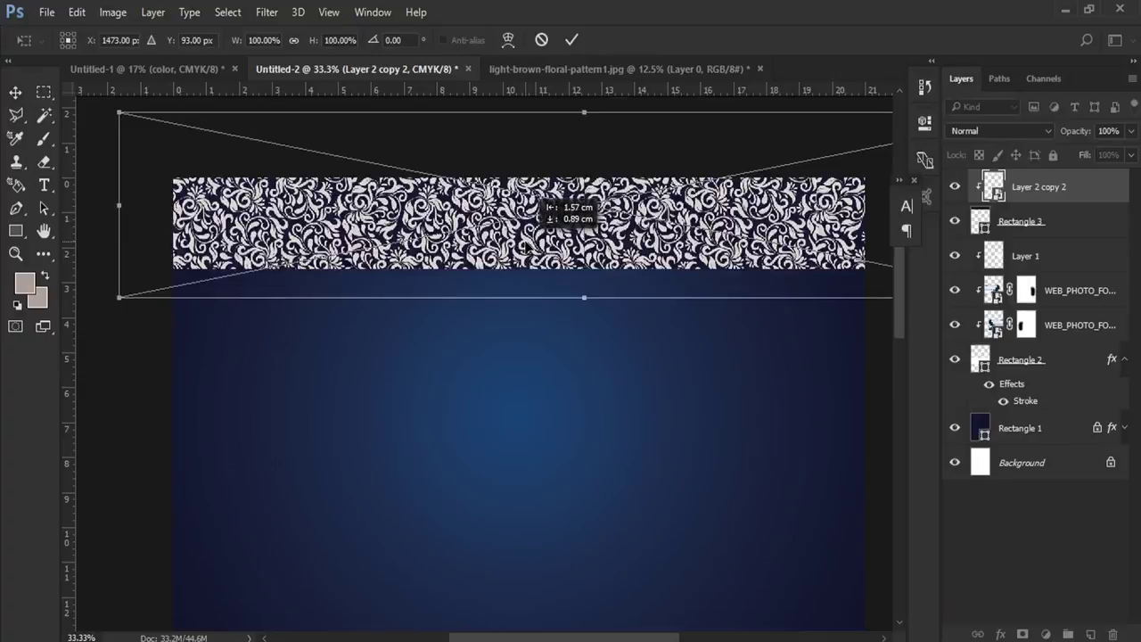
key(Return)
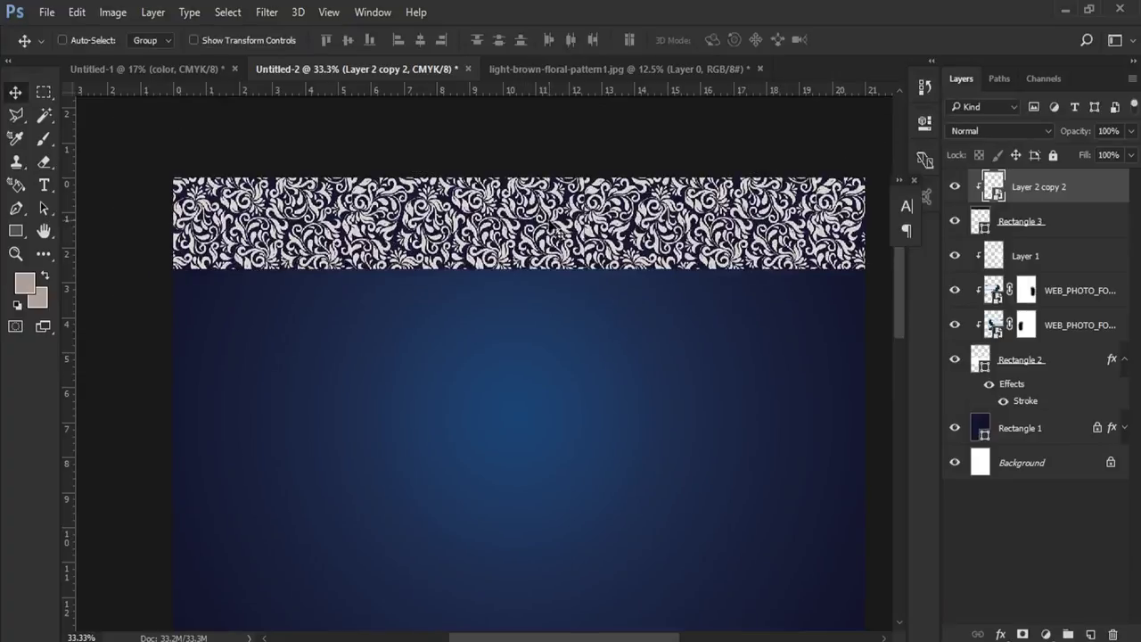
click(76, 12)
click(232, 370)
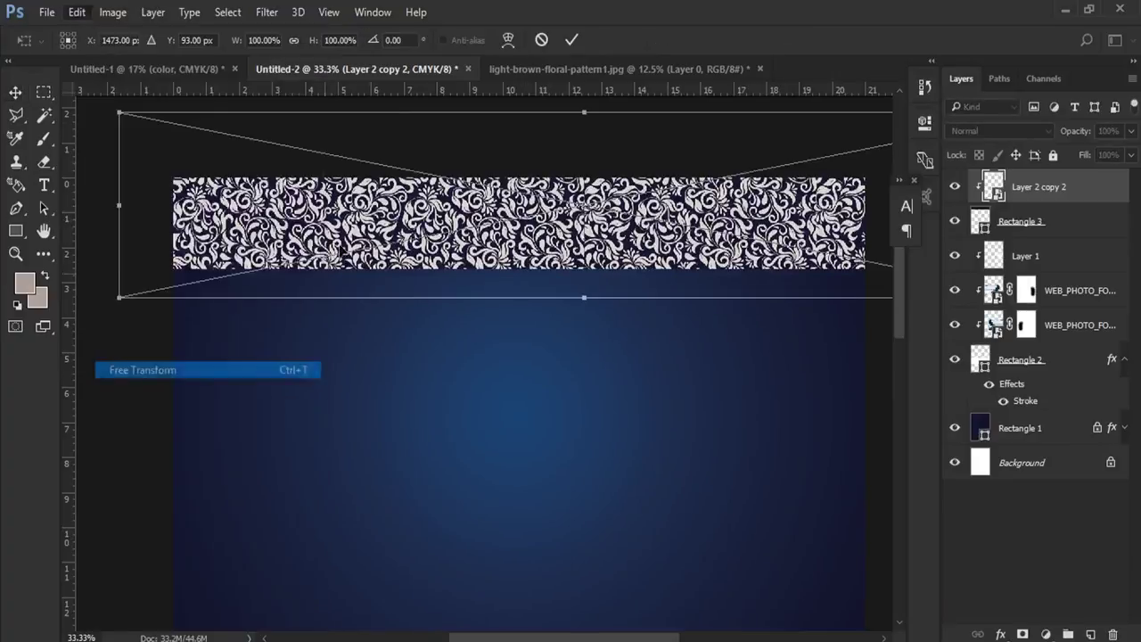
drag(236, 45, 255, 41)
key(Return)
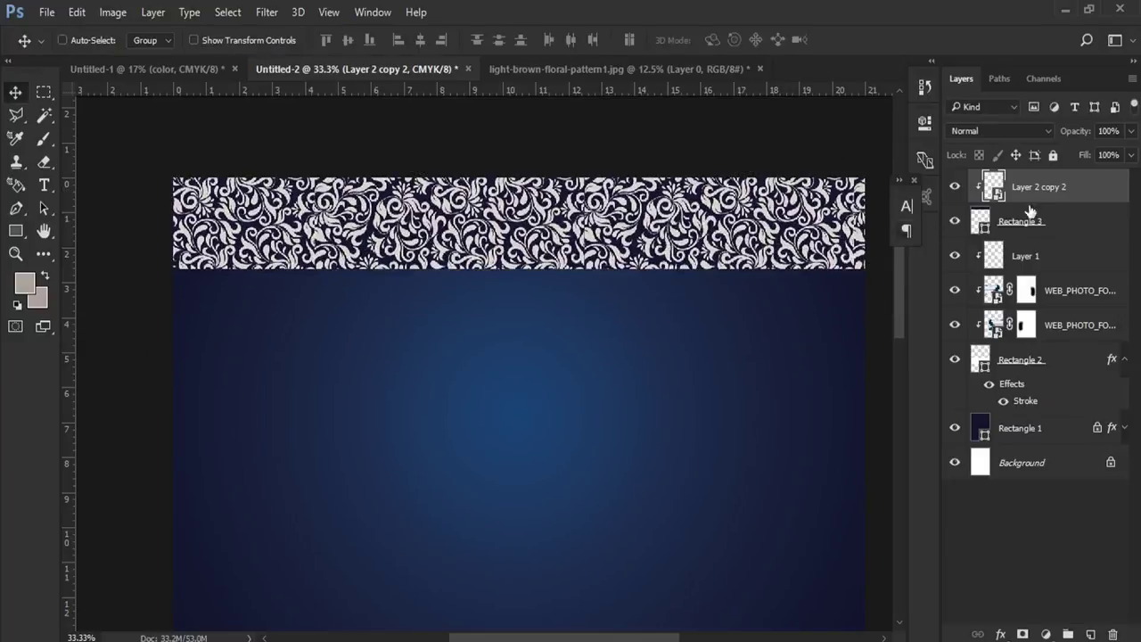
- Enlarge the pattern to about 162% and align it with the poster's right edge
key(ctrl+t)
click(268, 264)
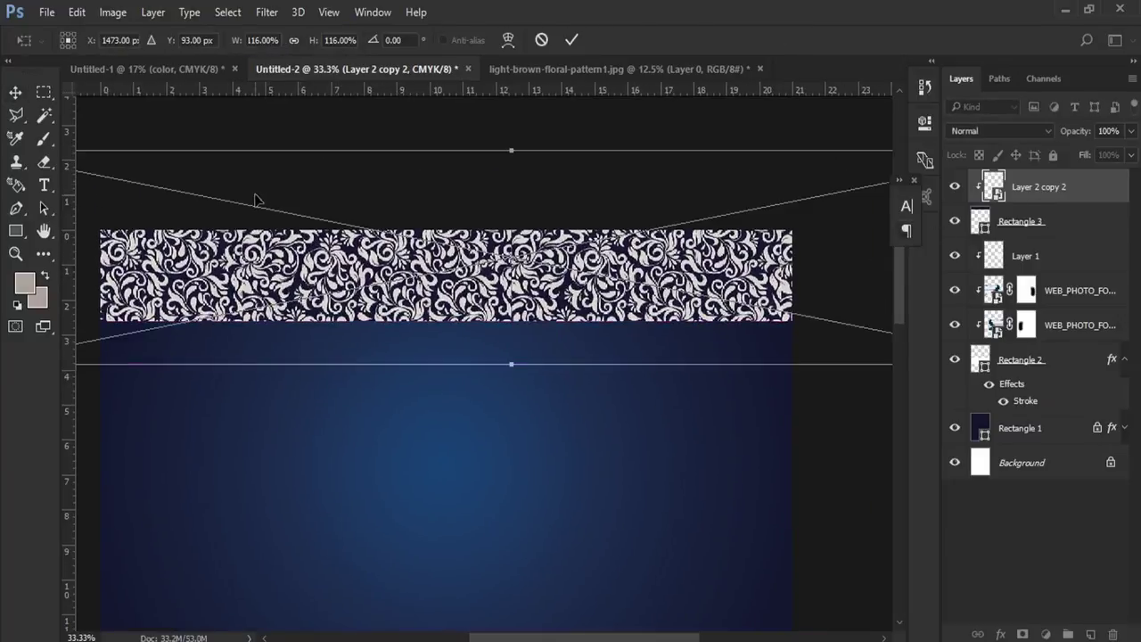
drag(248, 40, 275, 41)
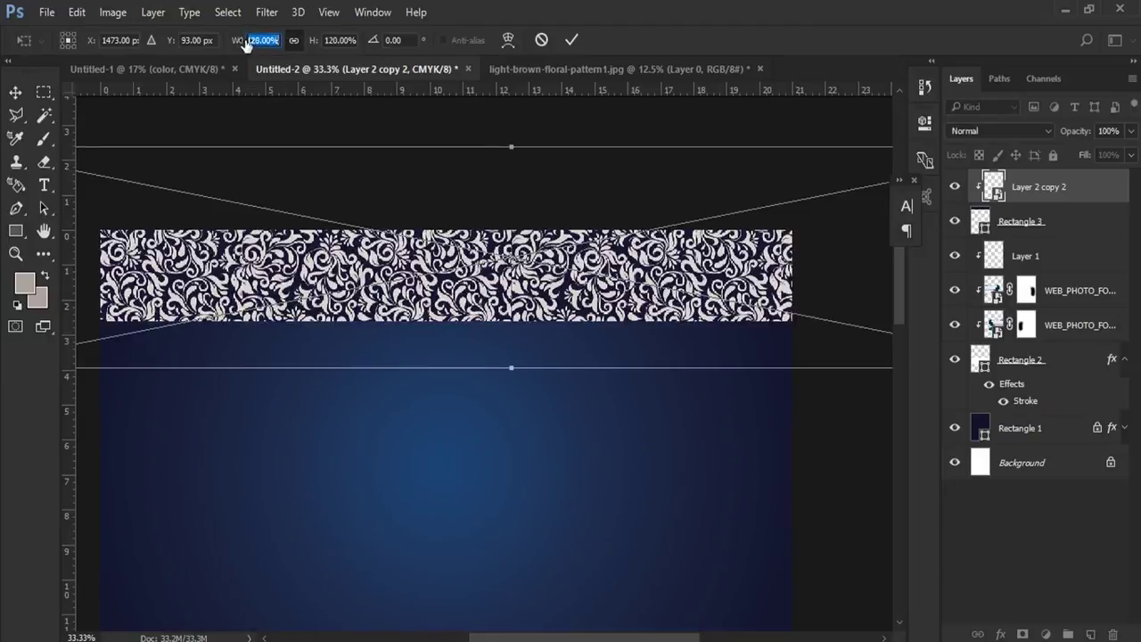
drag(284, 266, 368, 265)
drag(382, 223, 495, 228)
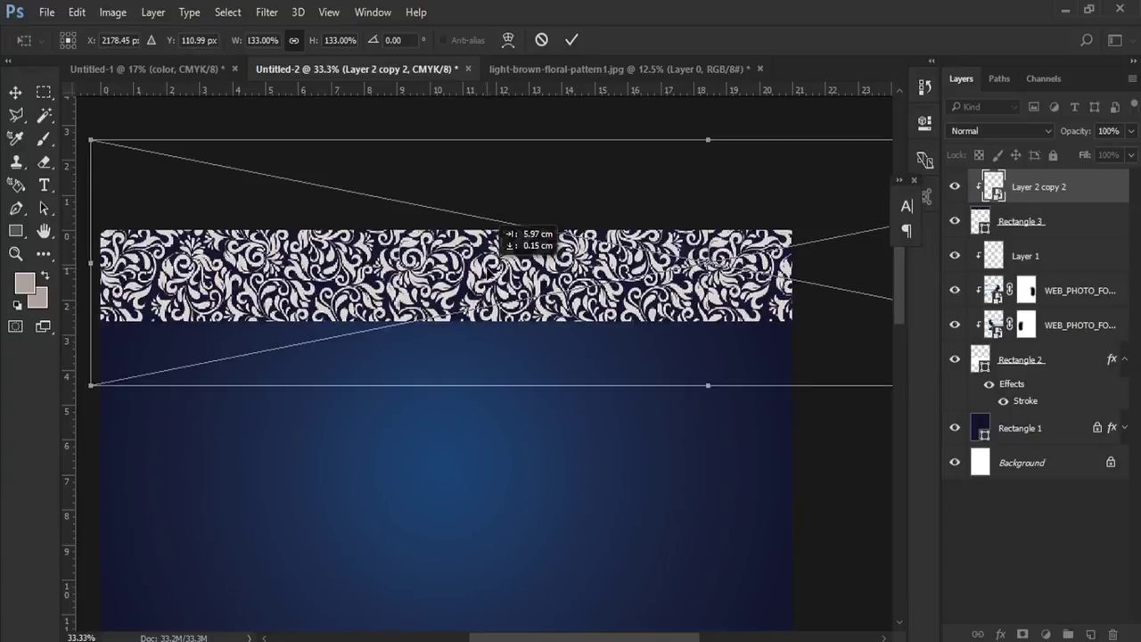
drag(92, 140, 564, 232)
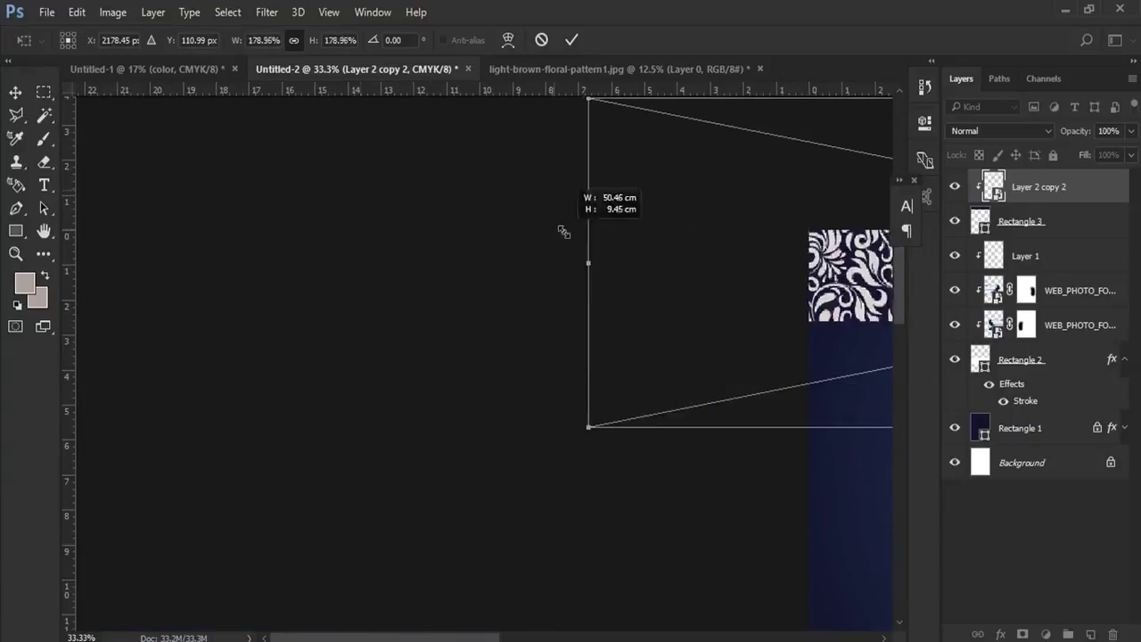
drag(782, 297, 276, 267)
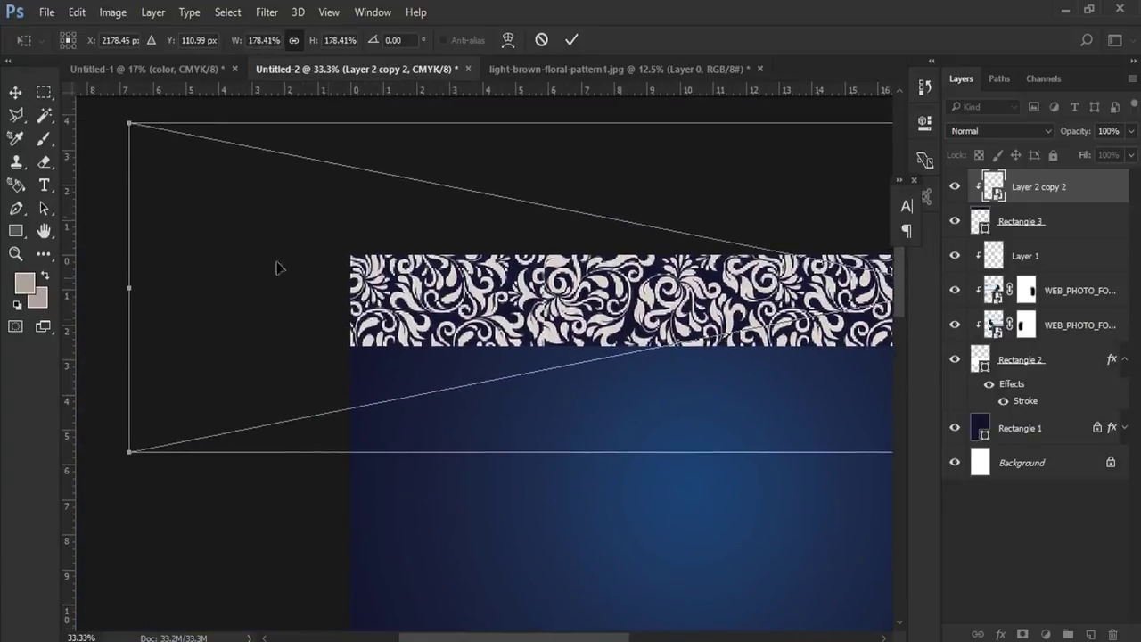
drag(129, 127, 203, 135)
mouse_move(731, 307)
mouse_down()
mouse_move(488, 330)
mouse_move(563, 329)
mouse_up()
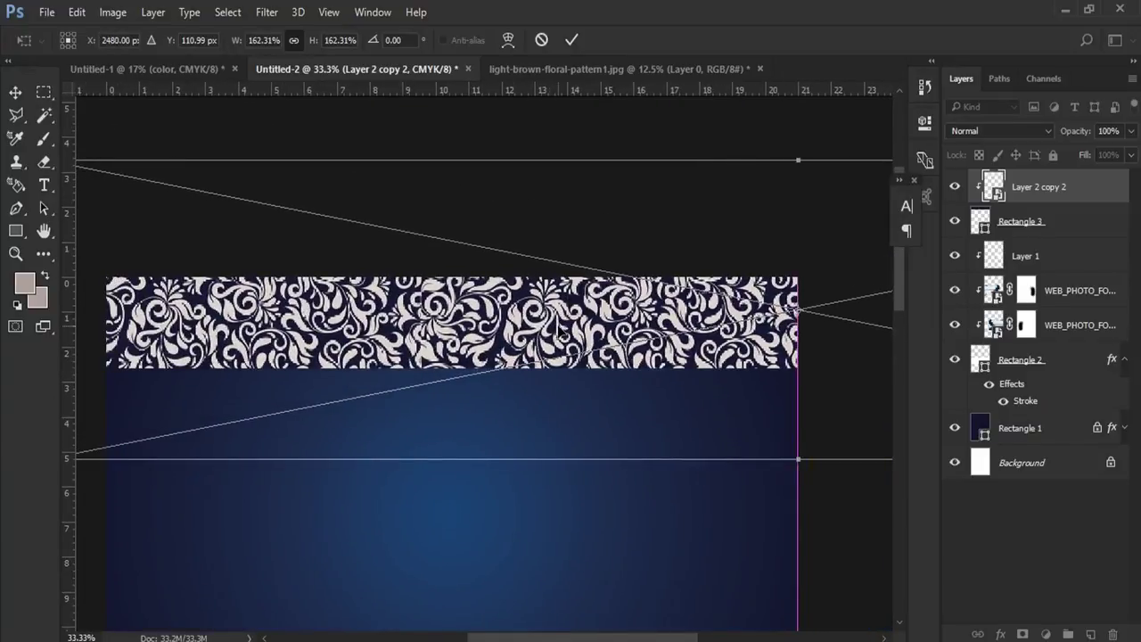
key(Return)
- Set the floral pattern layer's opacity to 82%
drag(411, 416, 437, 362)
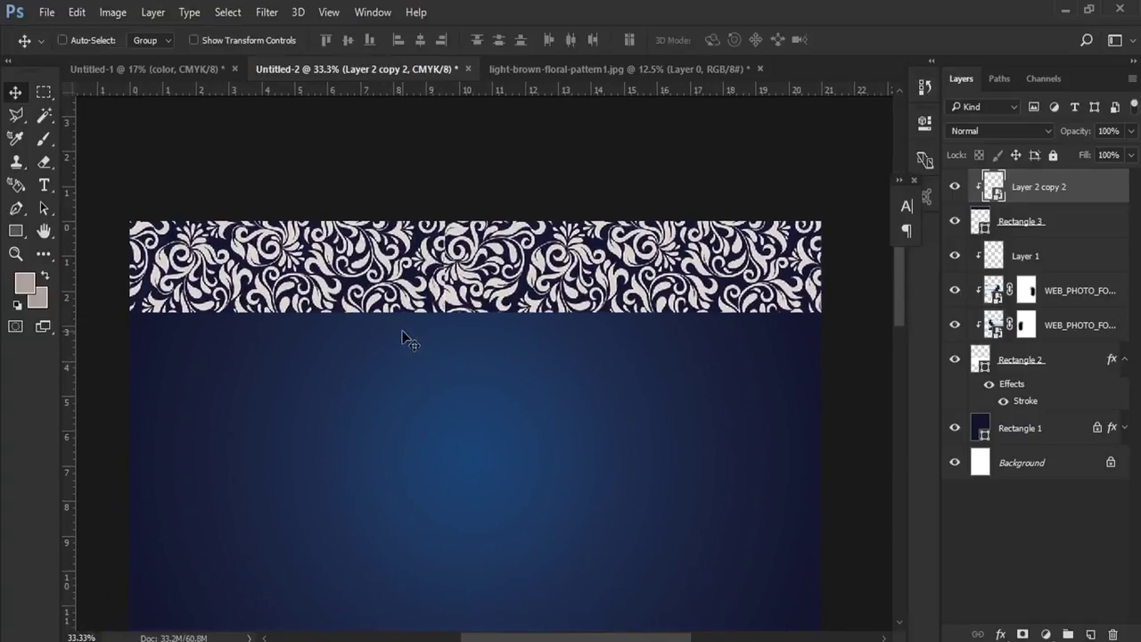
click(1130, 131)
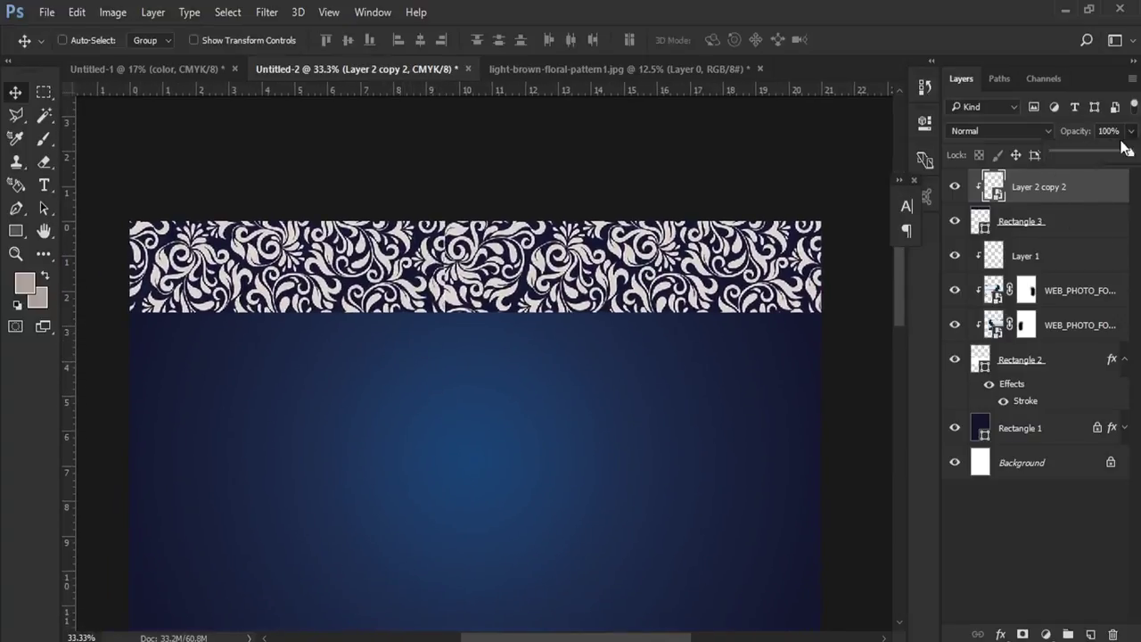
drag(1132, 154, 1109, 154)
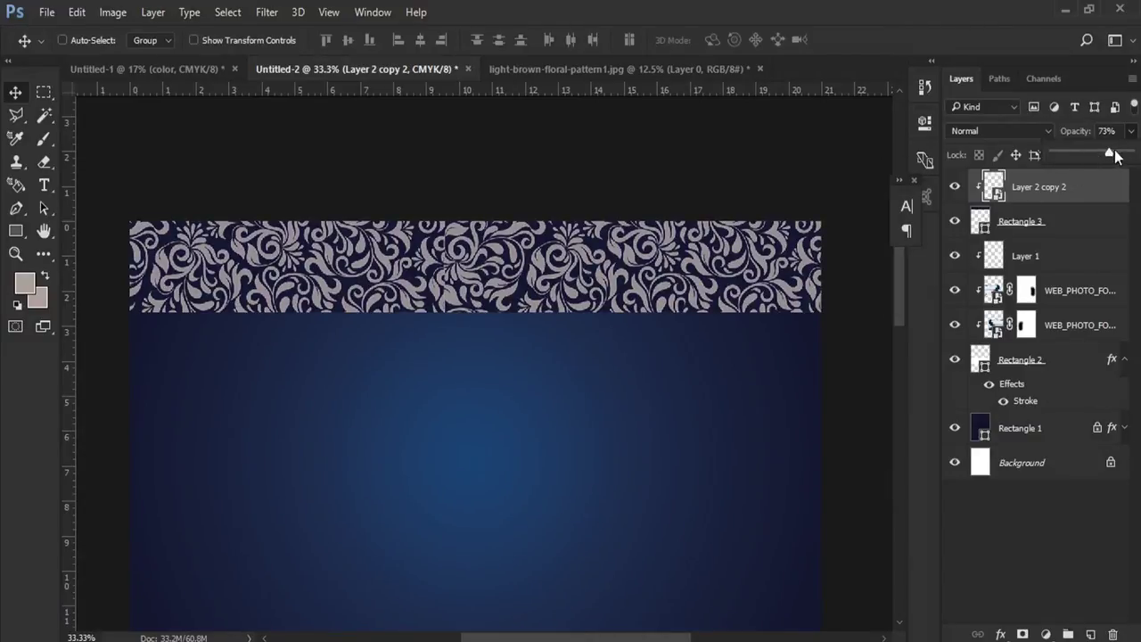
drag(1114, 156, 1119, 156)
click(561, 98)
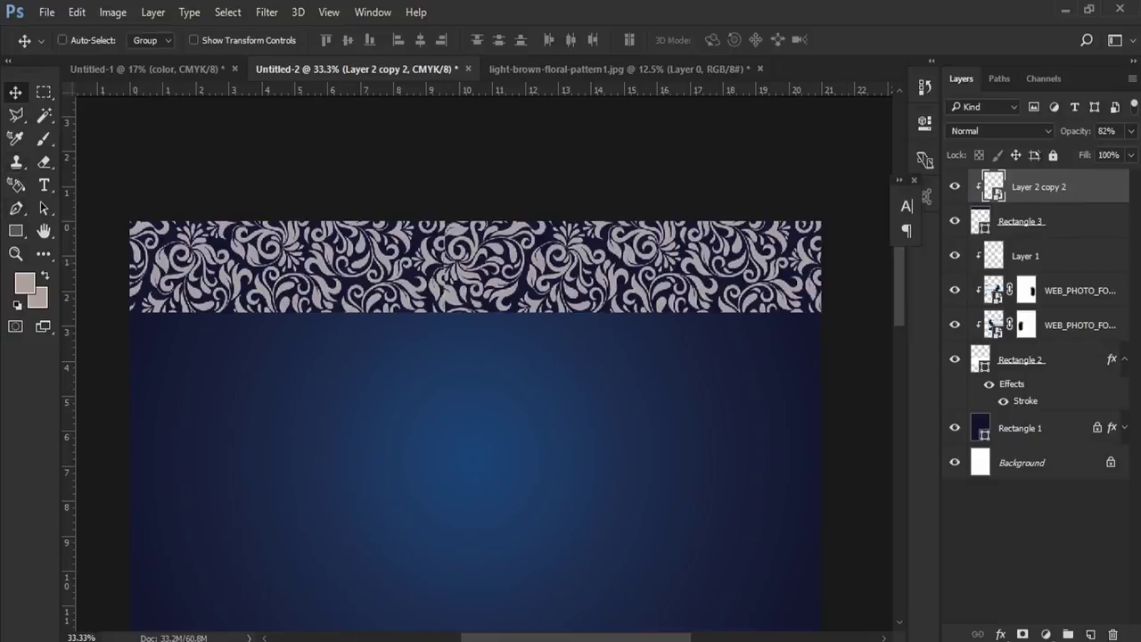
- Duplicate the pattern strip with Rectangle 3 and move the copy to the poster bottom
ctrl+click(1034, 223)
drag(1034, 223, 1090, 633)
click(321, 12)
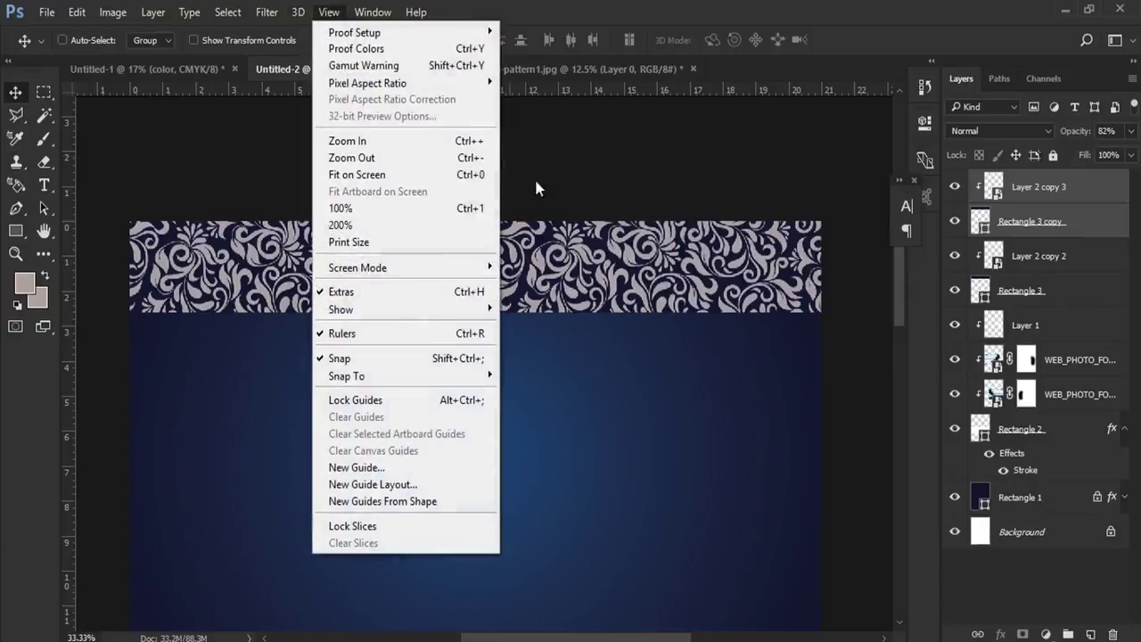
click(484, 173)
drag(527, 143, 528, 617)
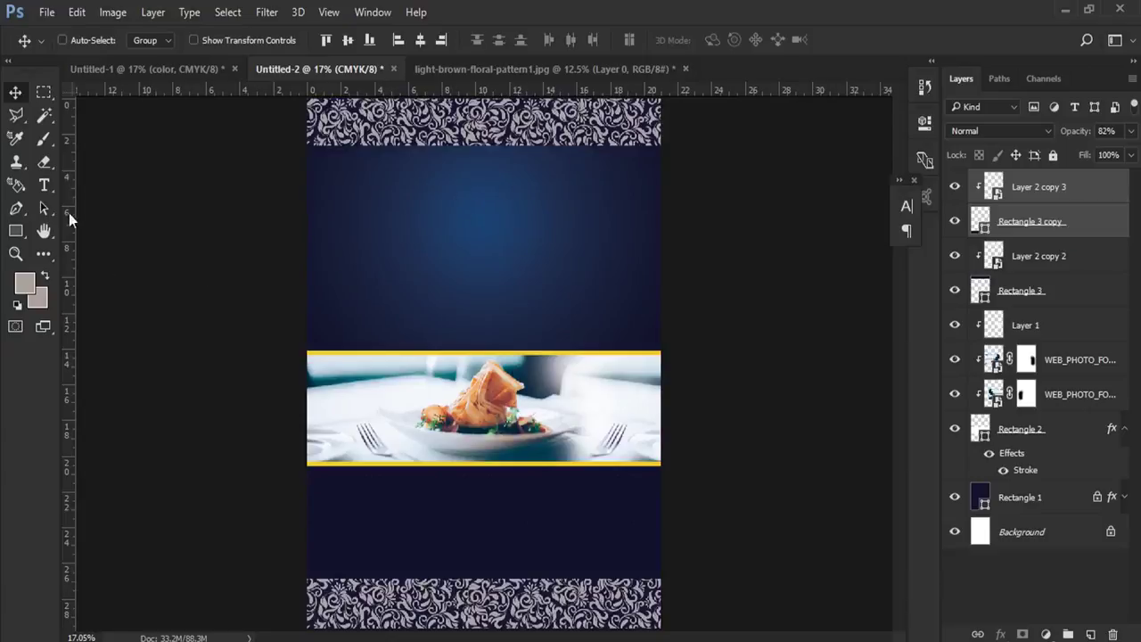
ctrl+click(353, 625)
- Add the text 'Menu' in Edwardian Script ITC above the food photo
key(t)
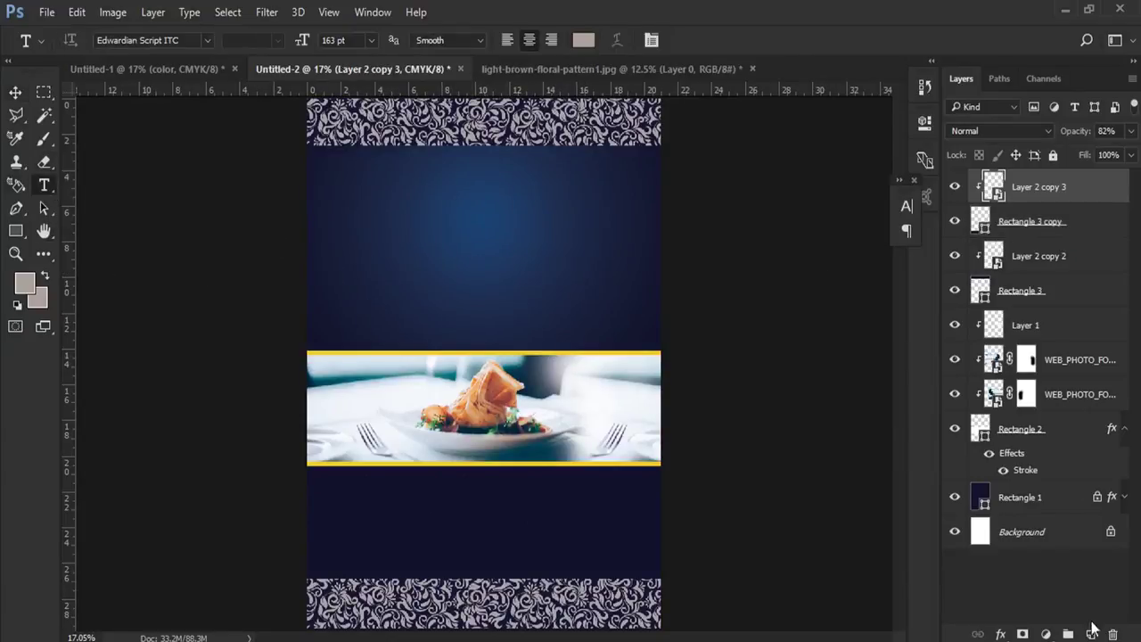
click(1092, 631)
click(467, 258)
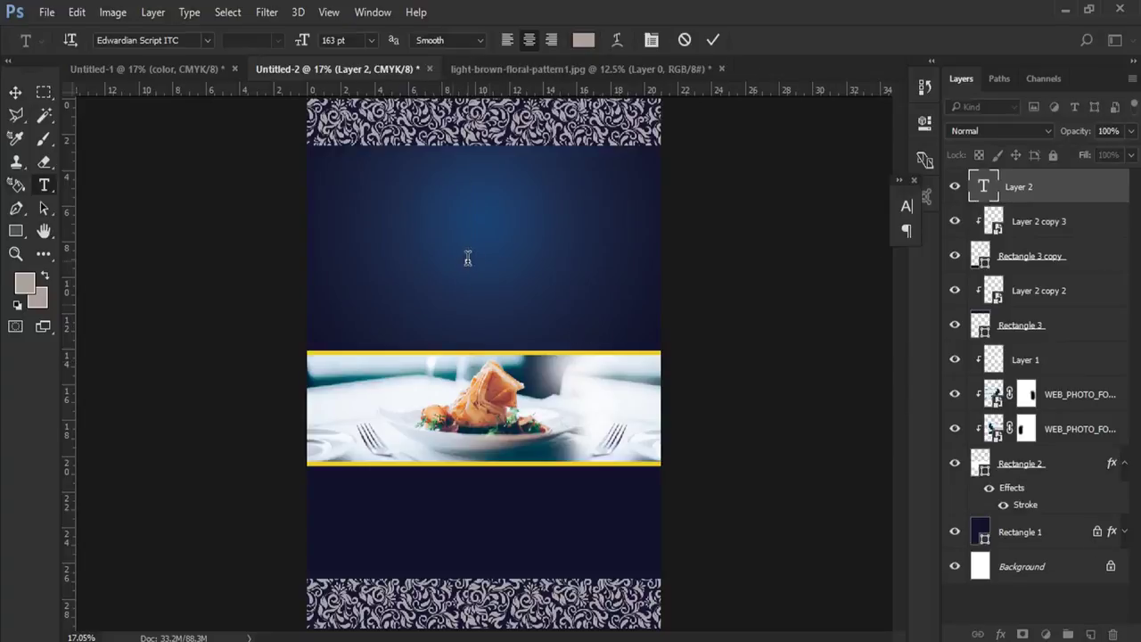
text(m)
key(BackSpace)
text(M)
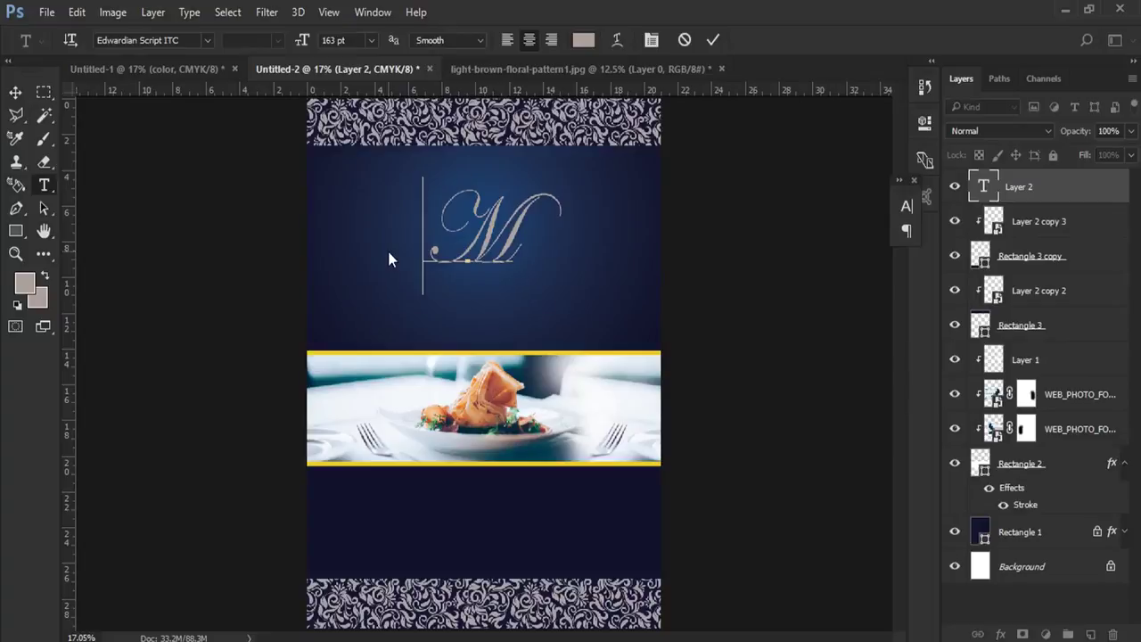
text(enu)
double_click(506, 254)
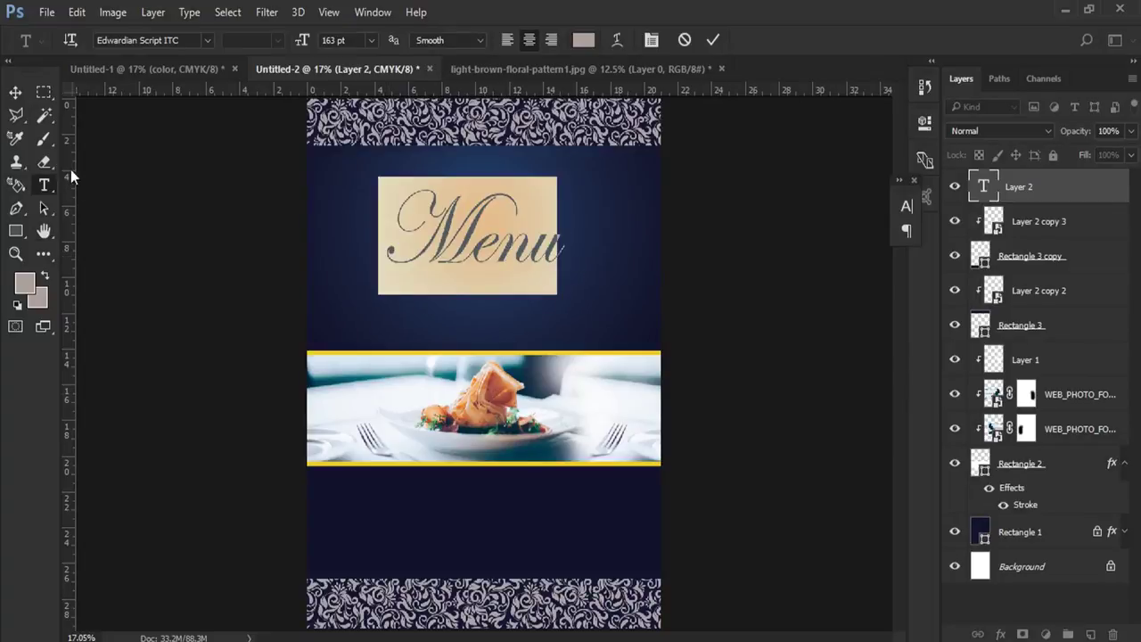
click(207, 41)
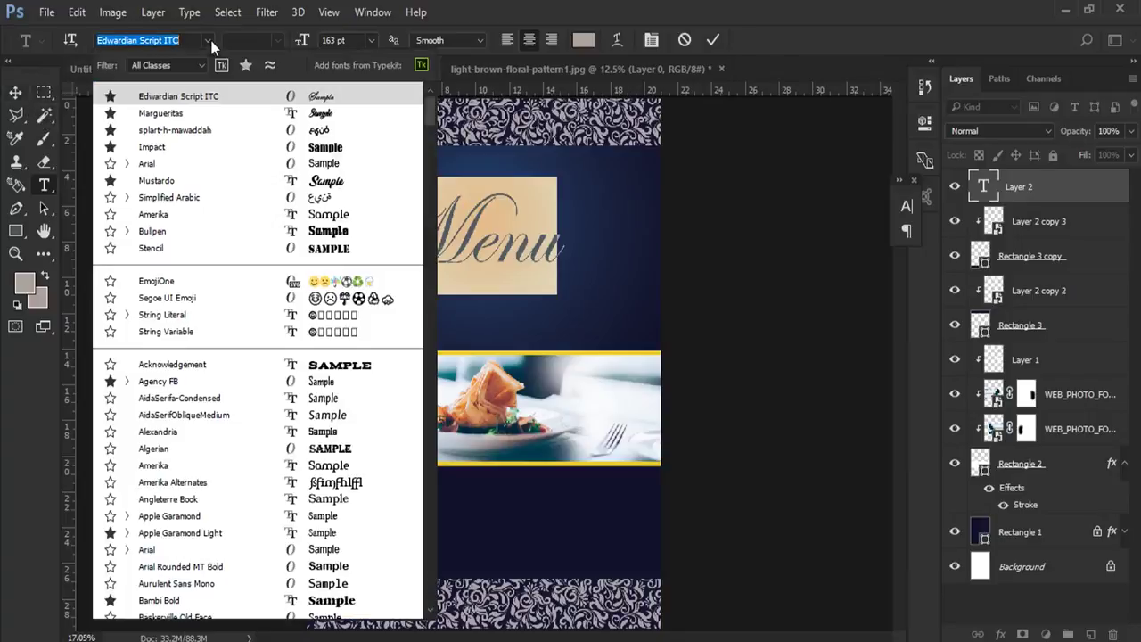
click(195, 103)
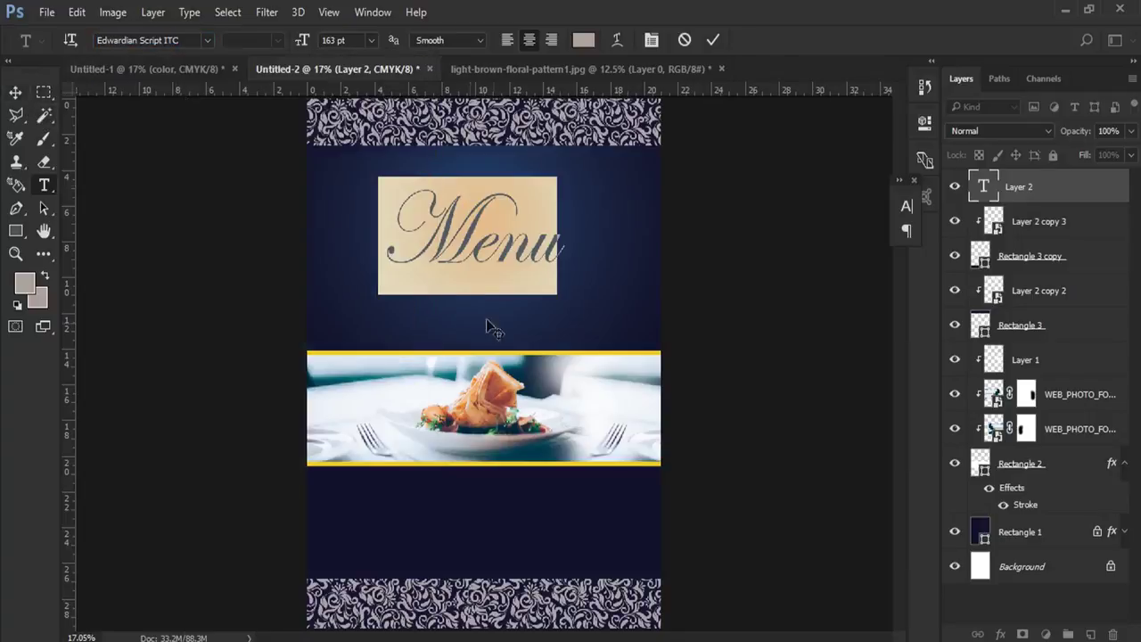
click(109, 71)
- Sample yellow from the swatch document and recolour the Menu text yellow
click(25, 284)
click(349, 308)
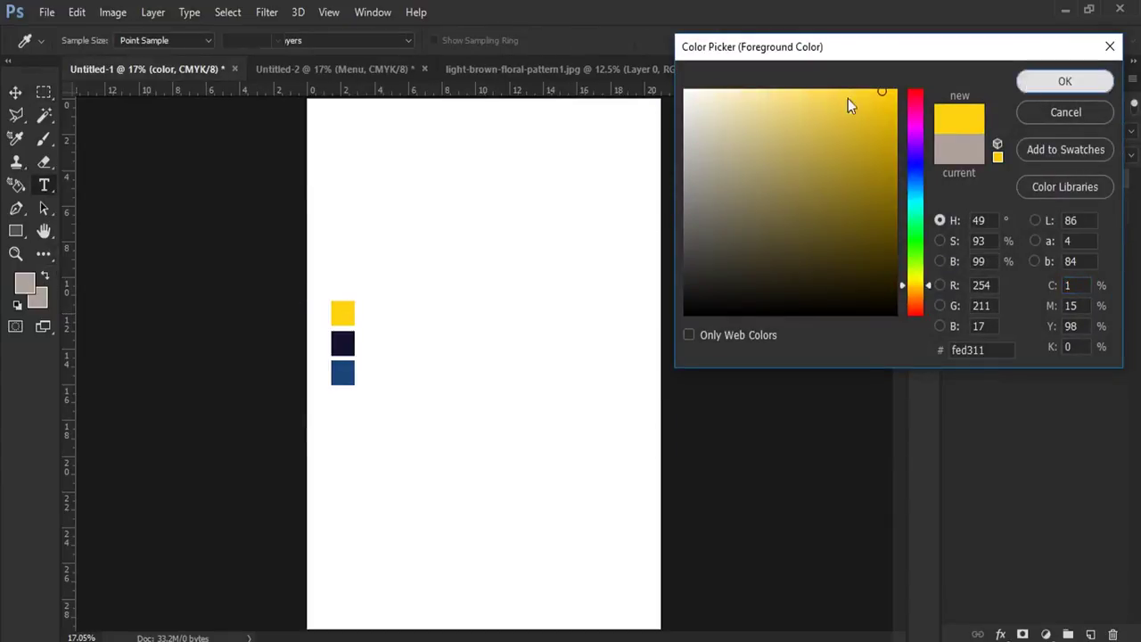
click(1064, 80)
click(362, 71)
double_click(472, 230)
click(25, 283)
click(1038, 84)
click(491, 232)
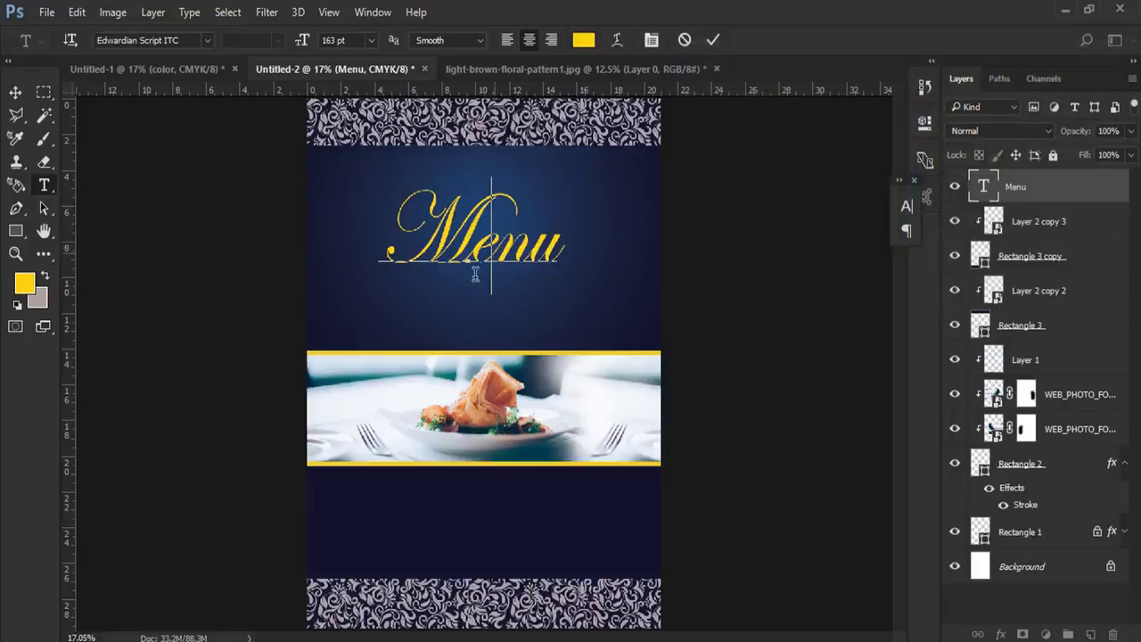
click(16, 94)
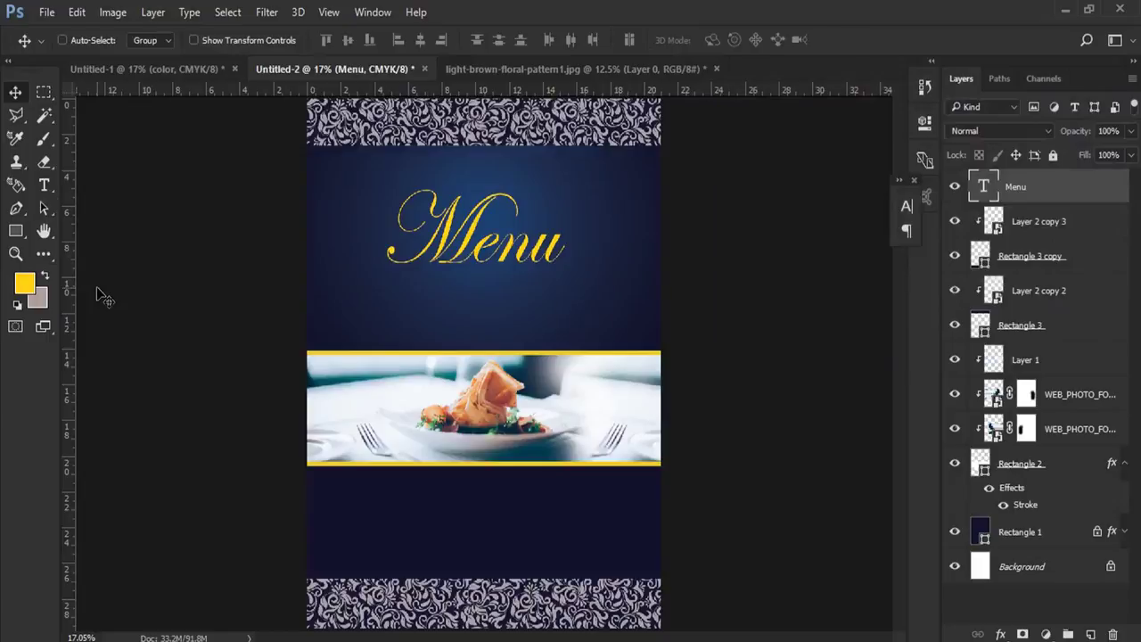
- Shrink the Menu text from 163 pt to 144 pt
click(16, 254)
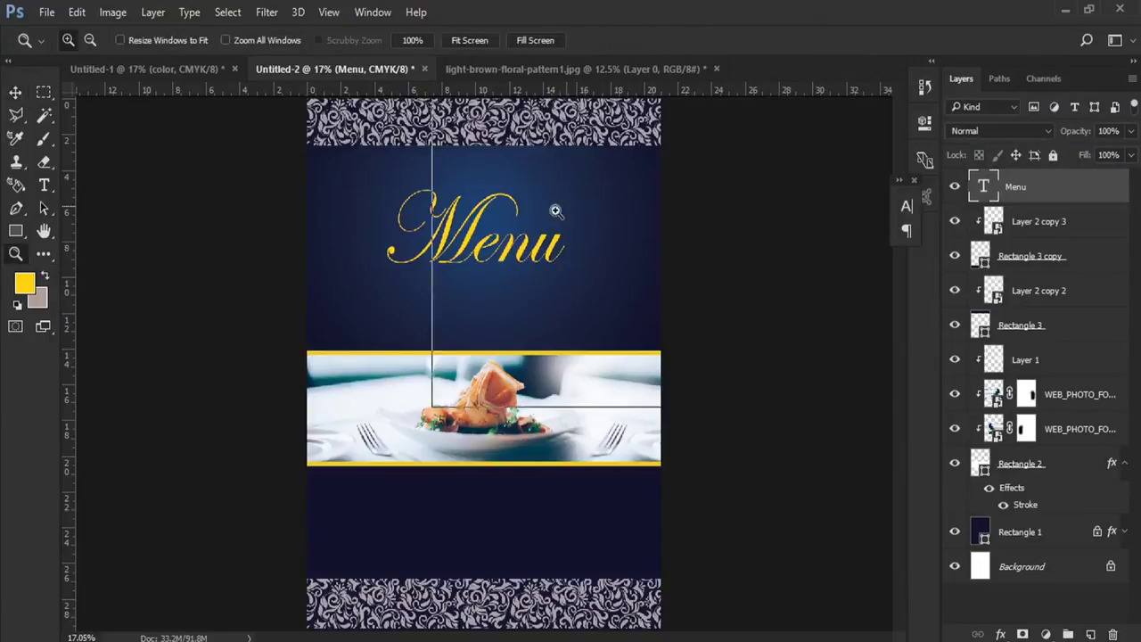
click(433, 261)
click(44, 186)
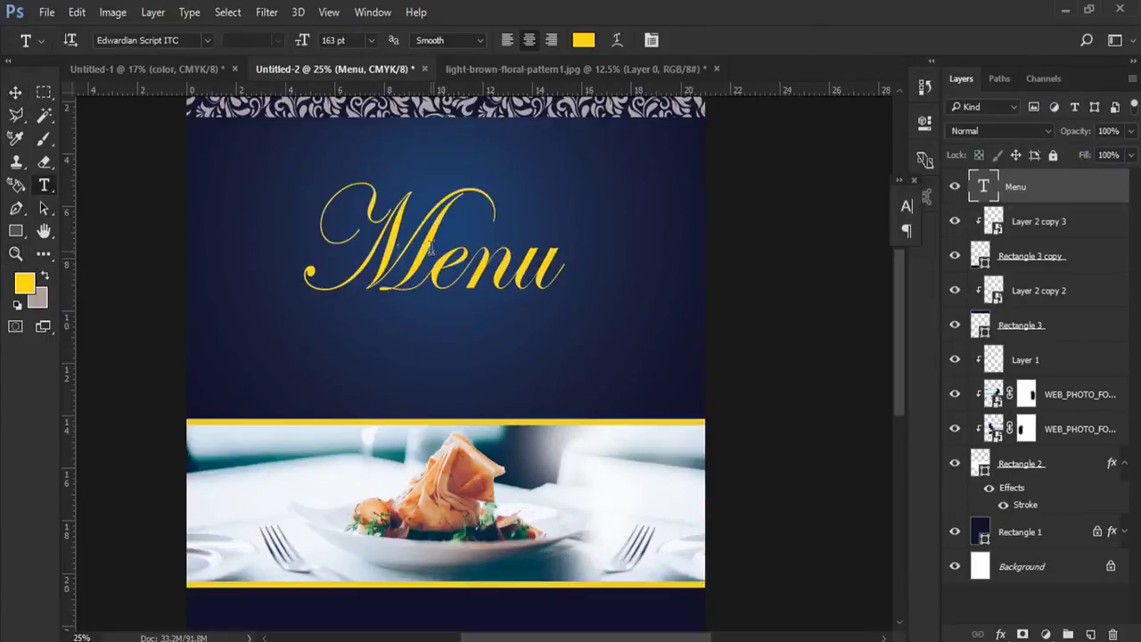
click(458, 236)
key(ctrl+a)
drag(303, 40, 286, 45)
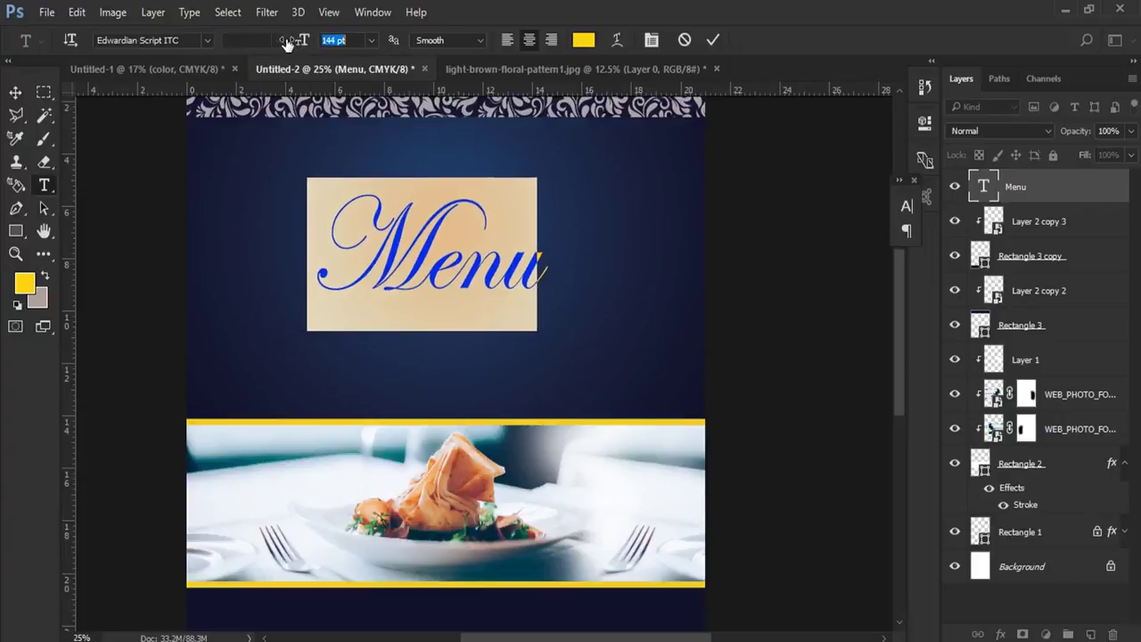
- Make Menu faux bold and nudge it slightly right and down
click(650, 39)
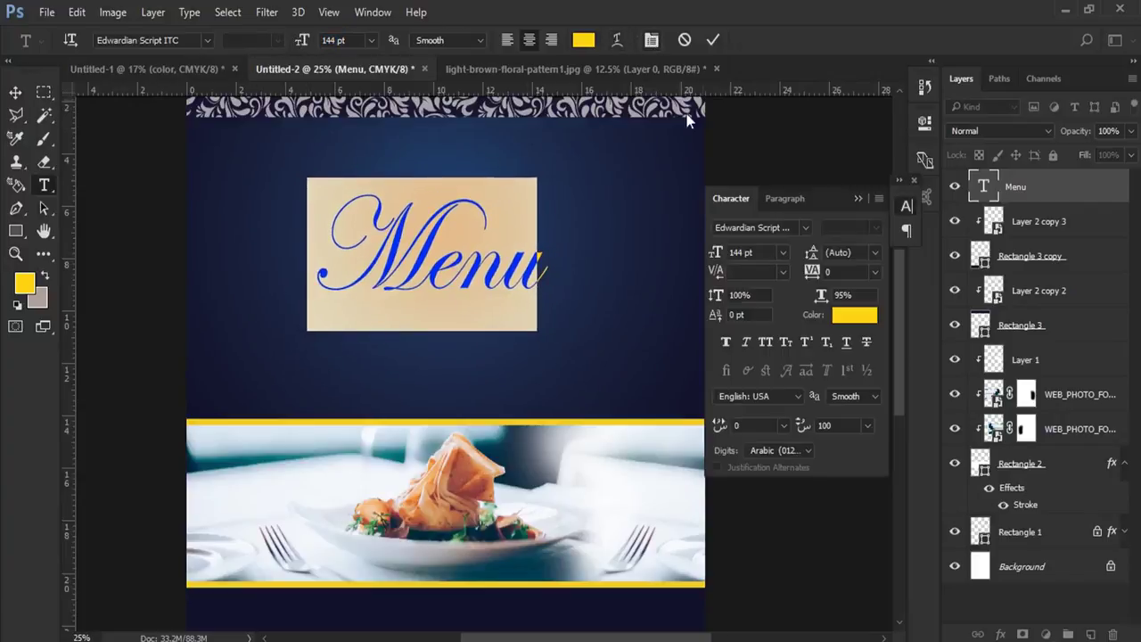
click(727, 340)
click(484, 299)
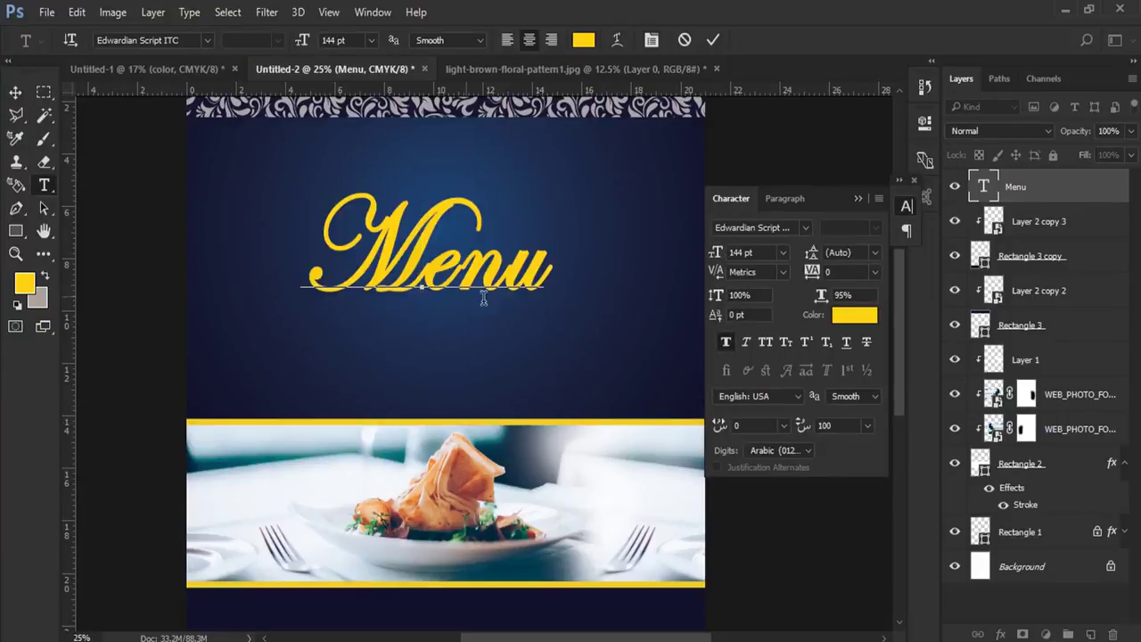
click(16, 93)
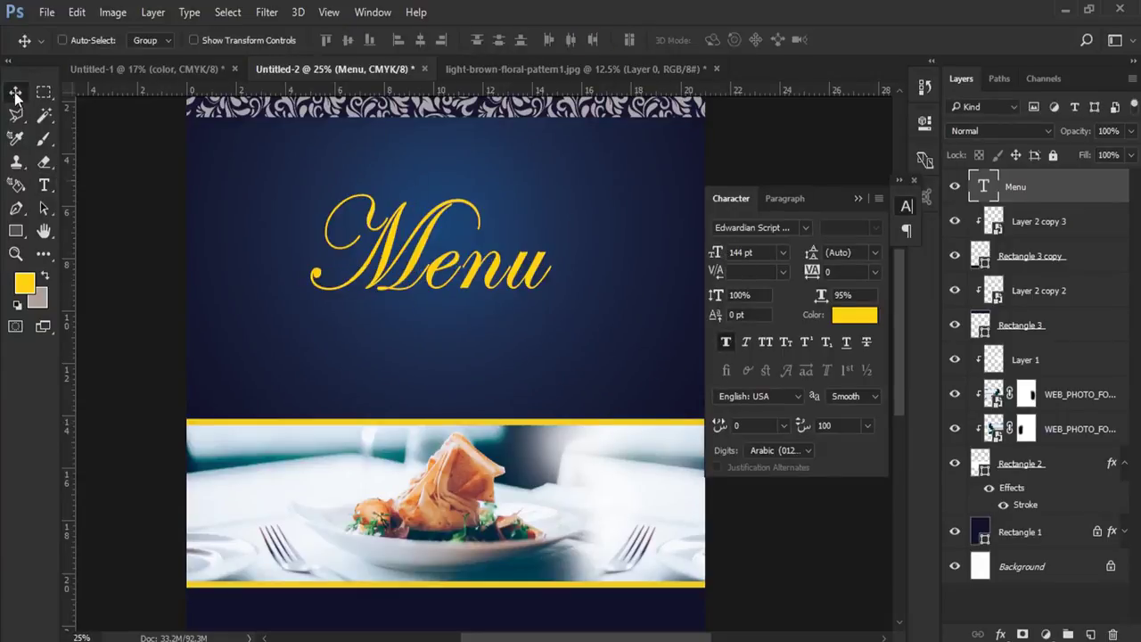
drag(437, 269, 444, 275)
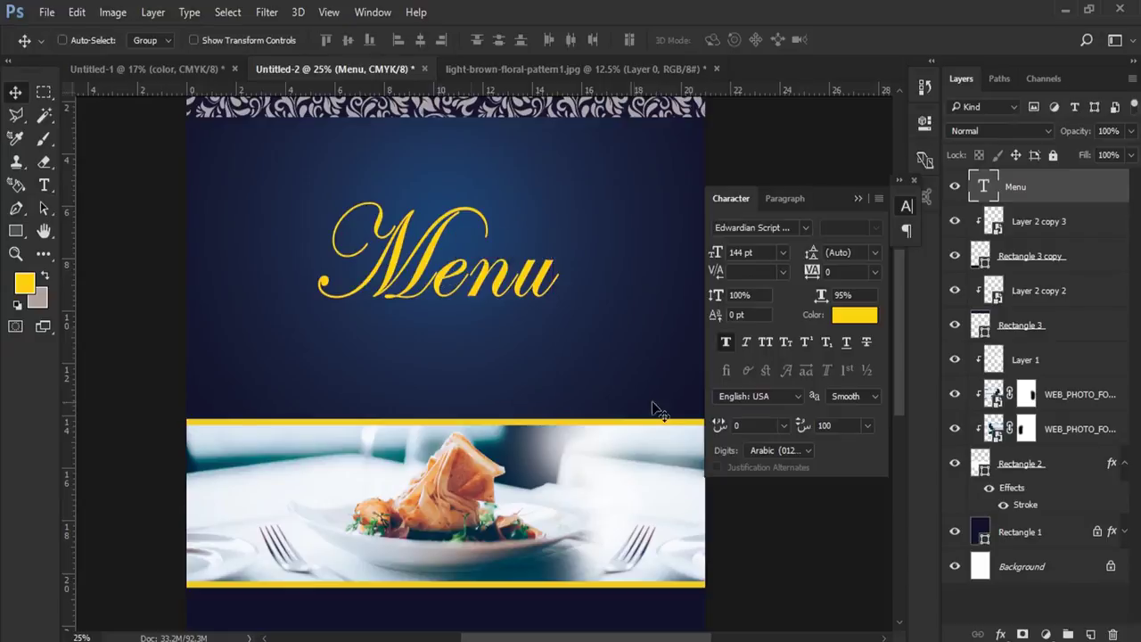
click(860, 199)
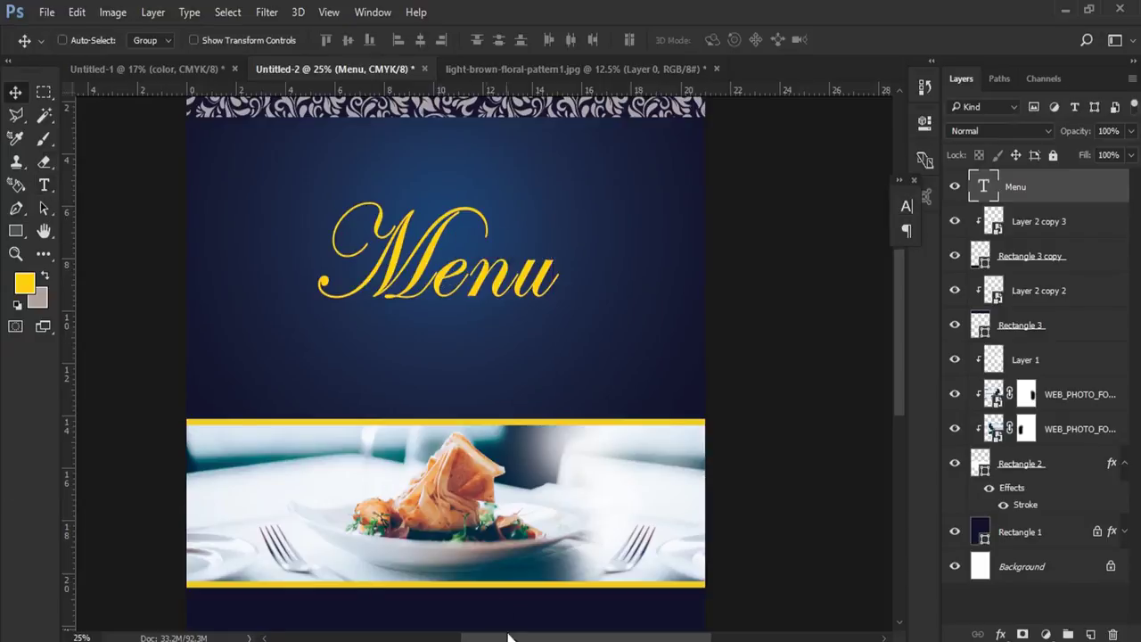
- In the Illustrator ornament file, ungroup the whole gold flourish set into separate pieces
key(alt+Tab)
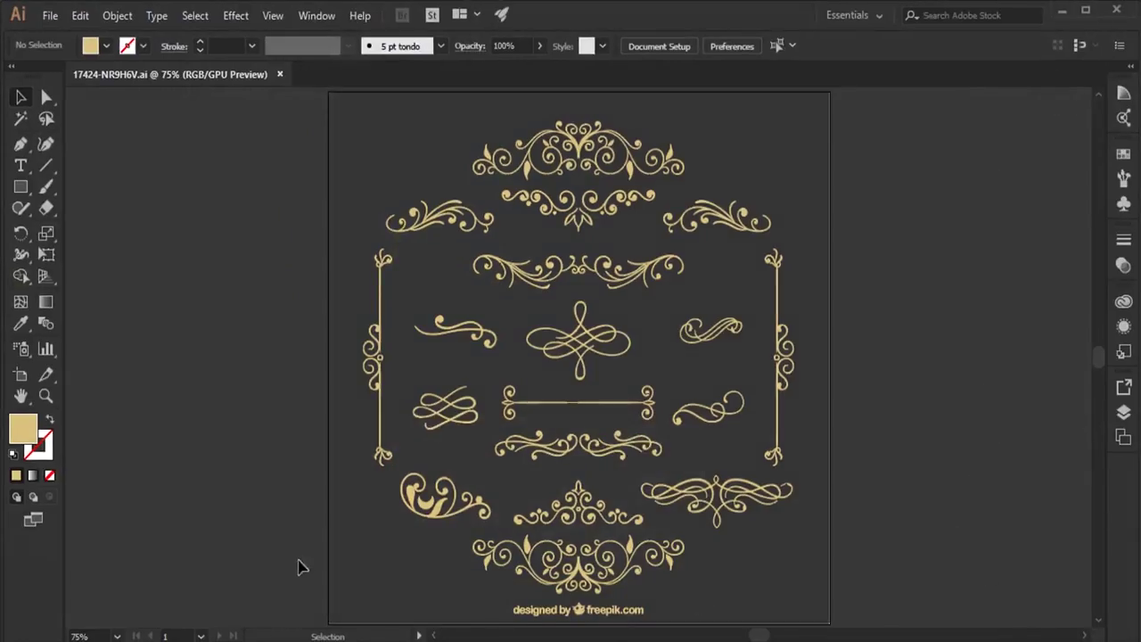
click(605, 624)
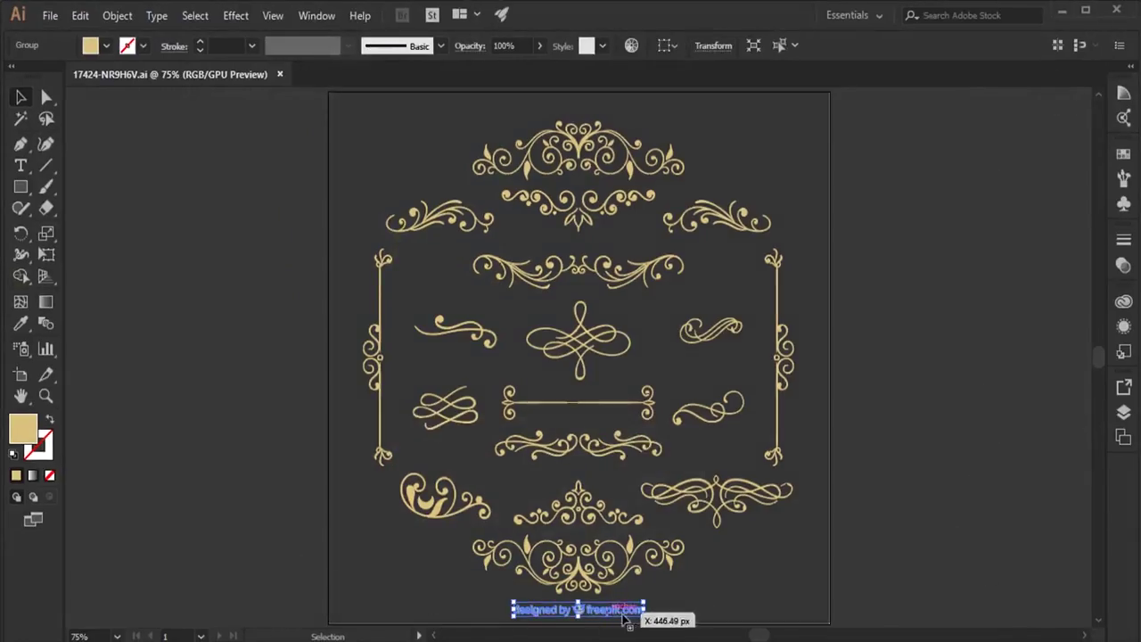
click(873, 554)
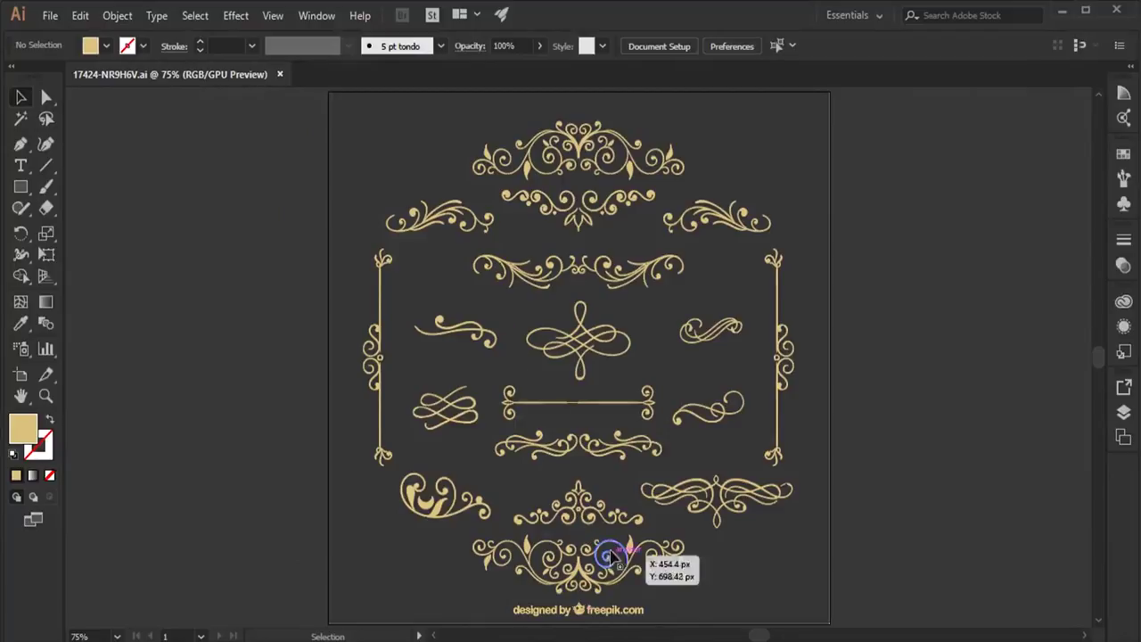
mouse_move(626, 502)
mouse_down()
mouse_move(615, 201)
mouse_move(584, 230)
mouse_up()
right_click(599, 217)
click(643, 337)
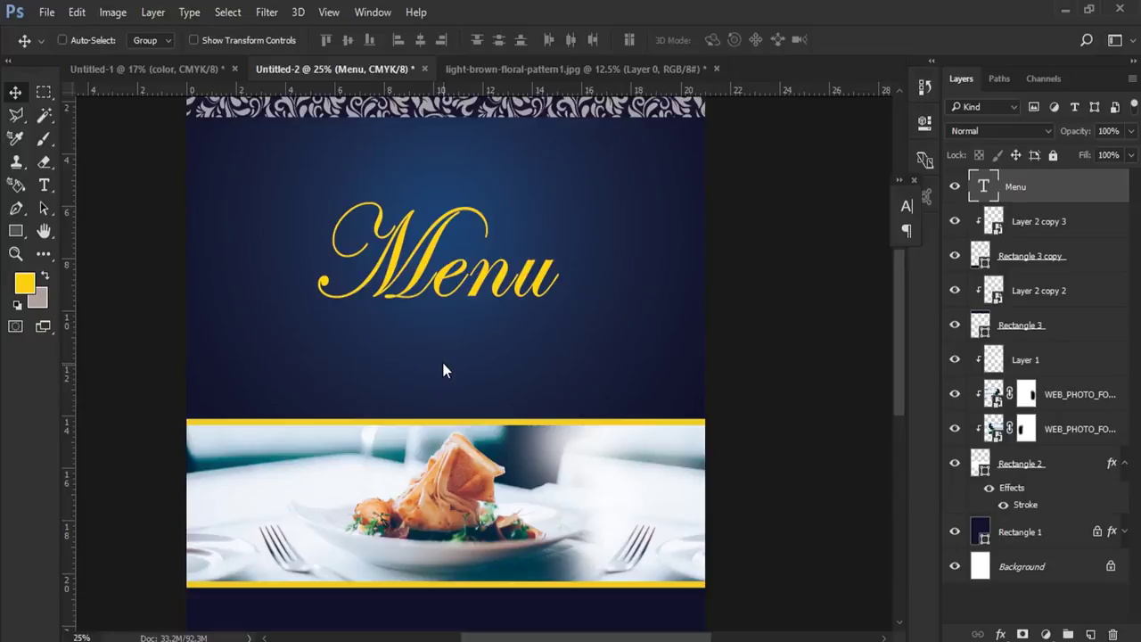
- Paste the ornament and give it a Color Overlay in the yellow sampled from the Menu text
key(ctrl+v)
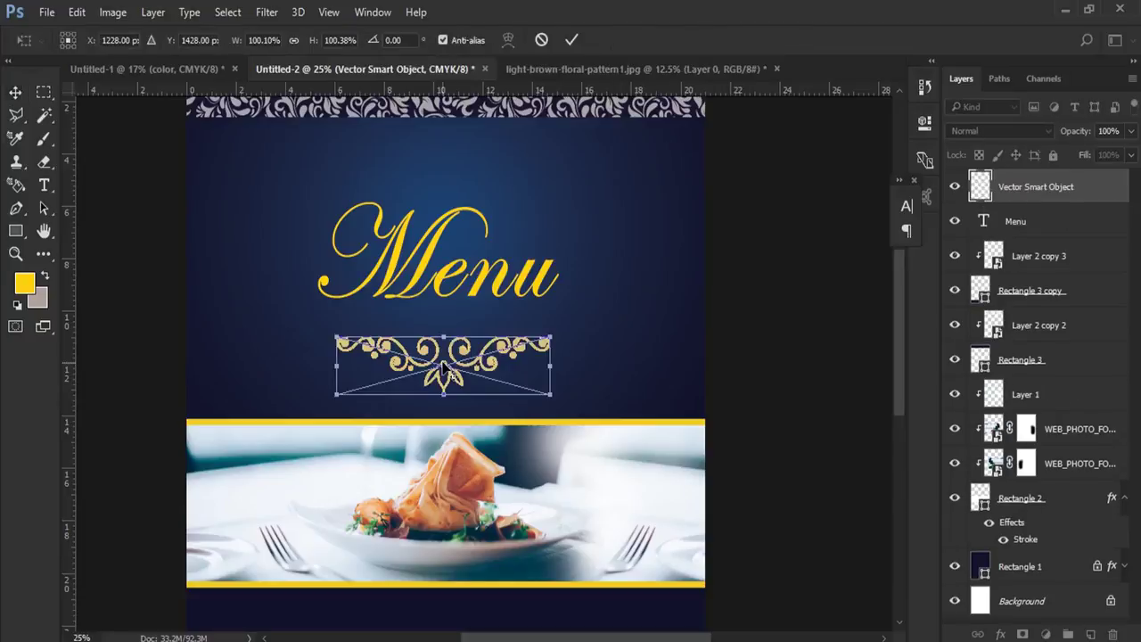
key(Return)
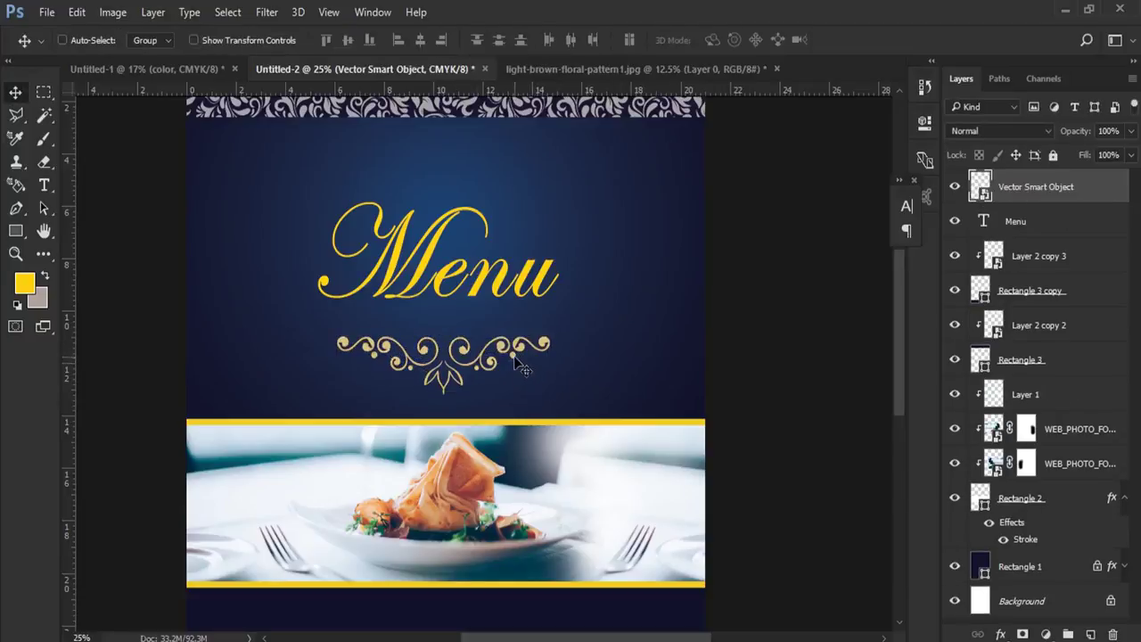
right_click(1074, 200)
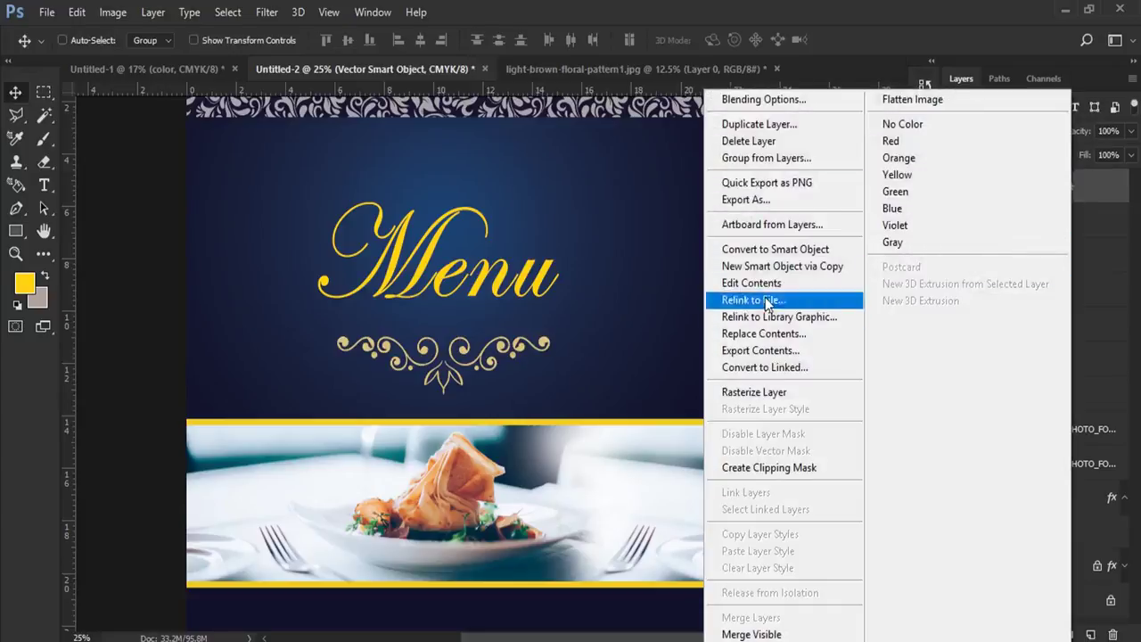
click(759, 100)
drag(546, 45, 835, 48)
click(756, 292)
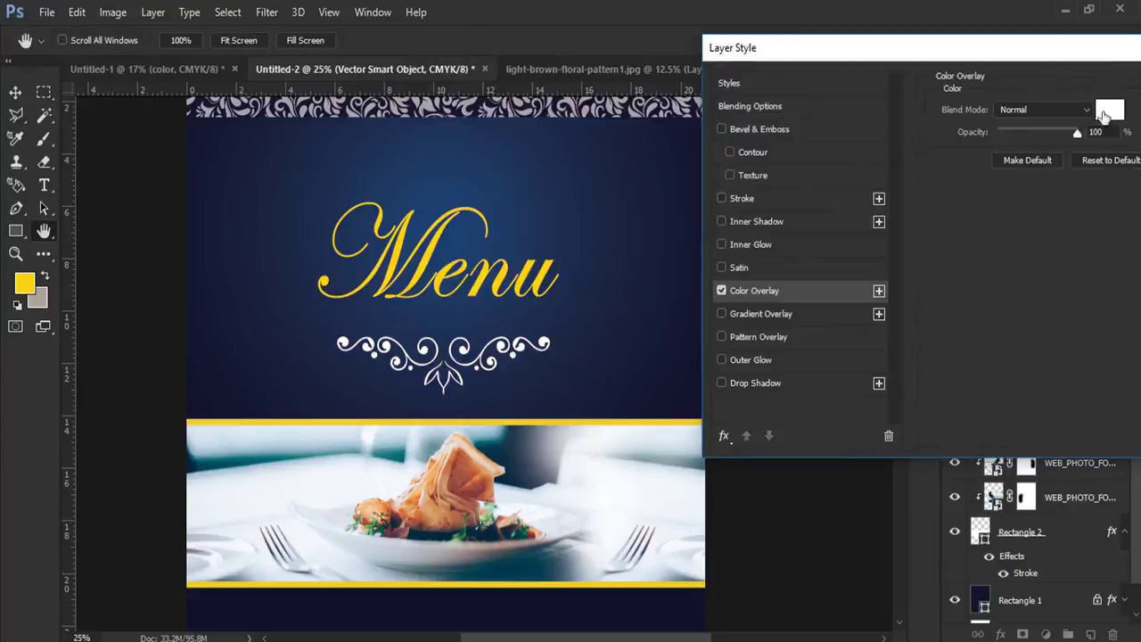
click(1108, 109)
click(436, 240)
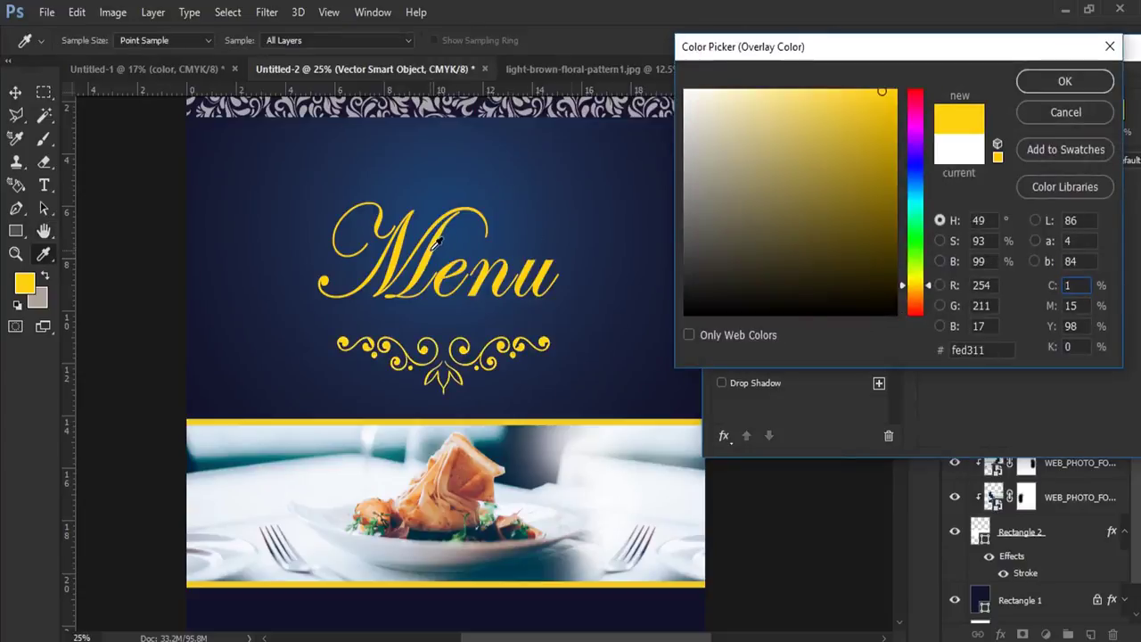
click(1060, 81)
drag(1111, 62, 972, 77)
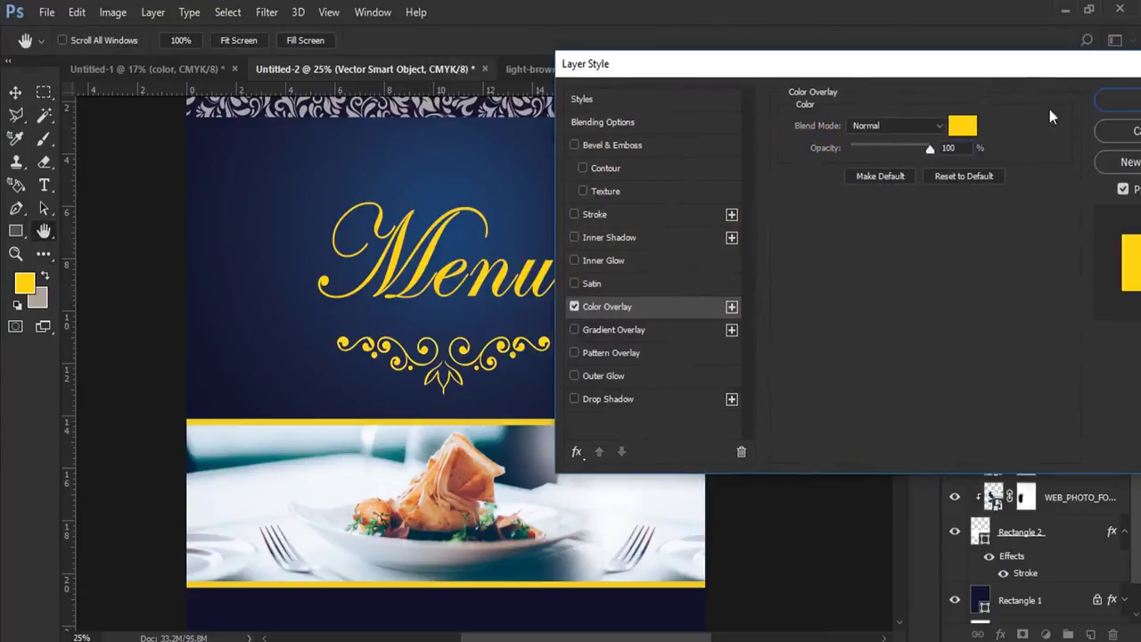
click(1116, 102)
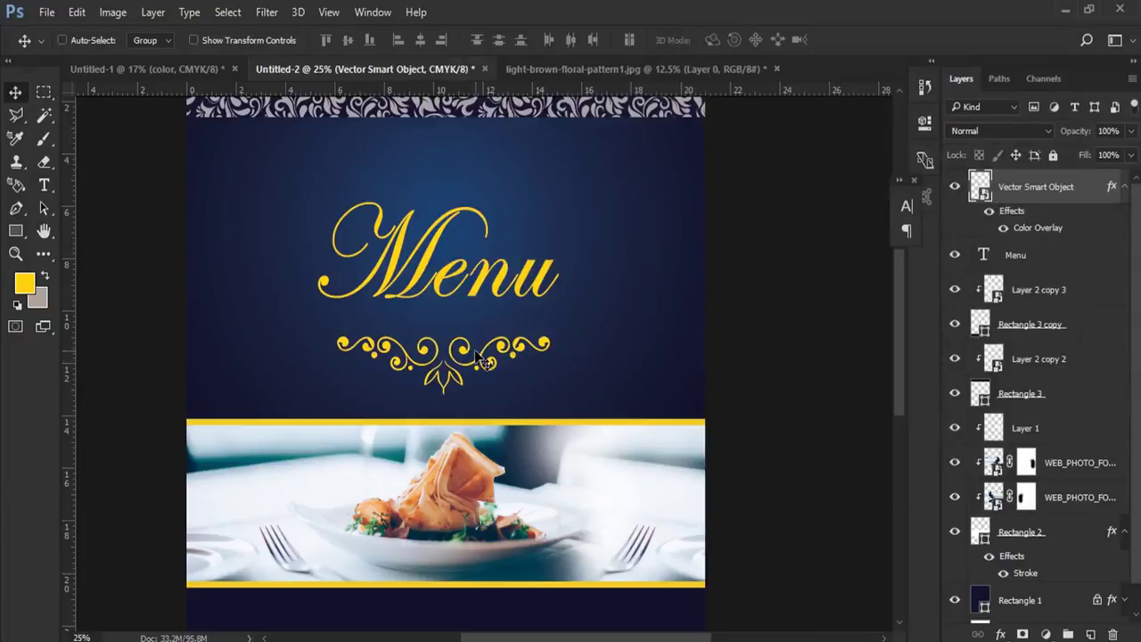
- Centre the Menu title horizontally on the page against the Background layer
click(1047, 260)
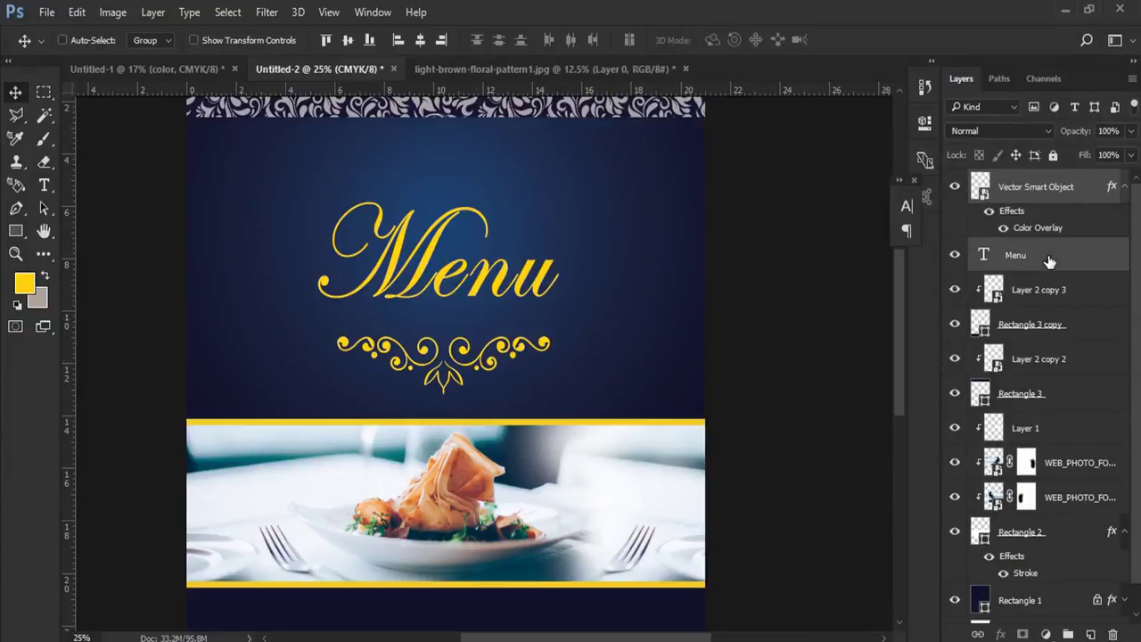
scroll(1132, 243, down, 1)
ctrl+click(1021, 606)
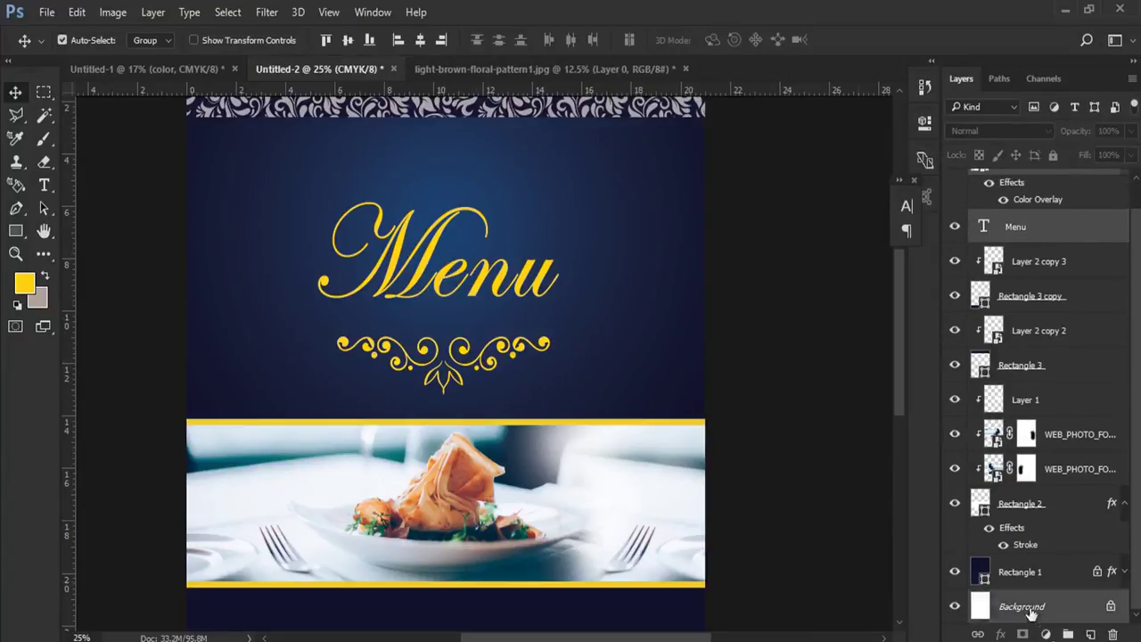
click(418, 39)
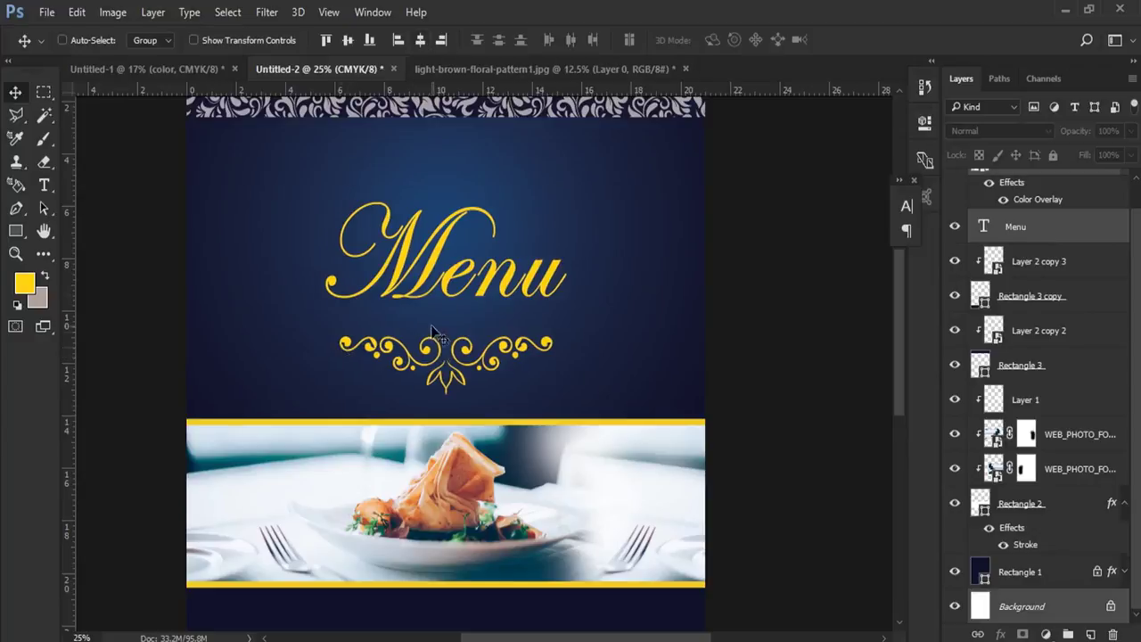
- Shrink the ornament slightly about its centre
right_click(436, 355)
click(438, 358)
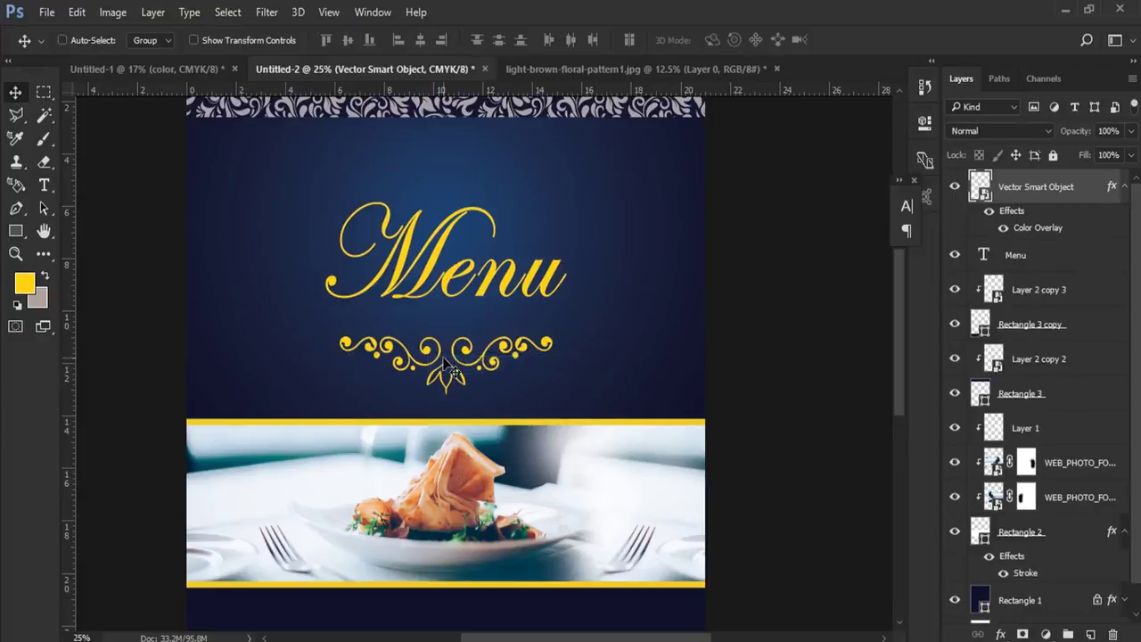
key(ctrl+t)
drag(553, 338, 538, 341)
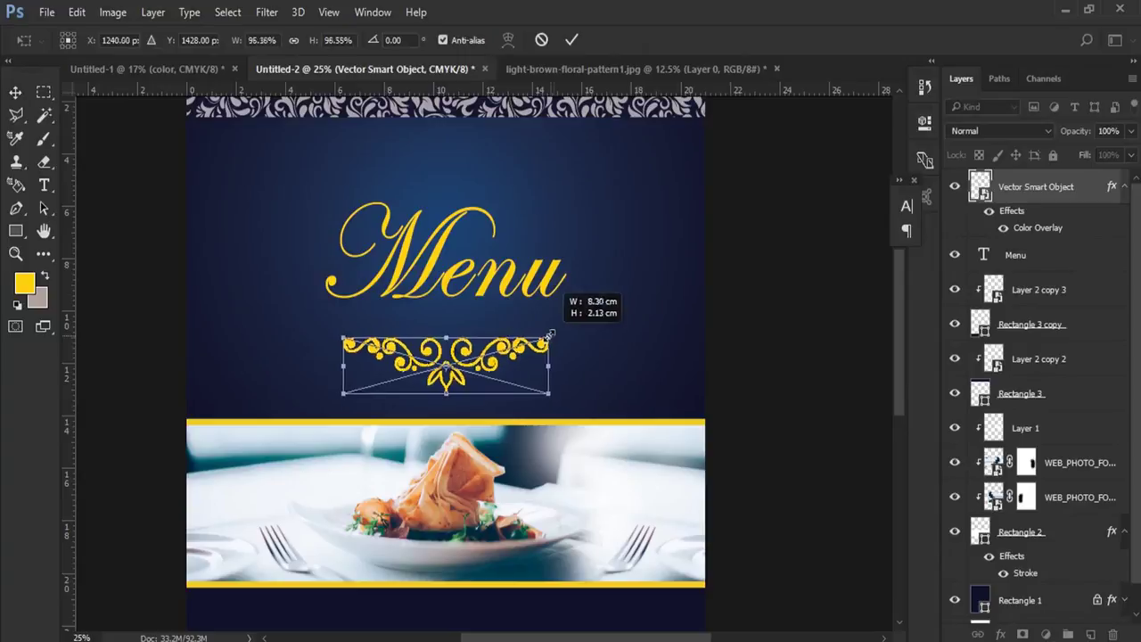
key(Return)
- Flip the ornament vertically, move it centred above Menu, and scale it down
right_click(489, 365)
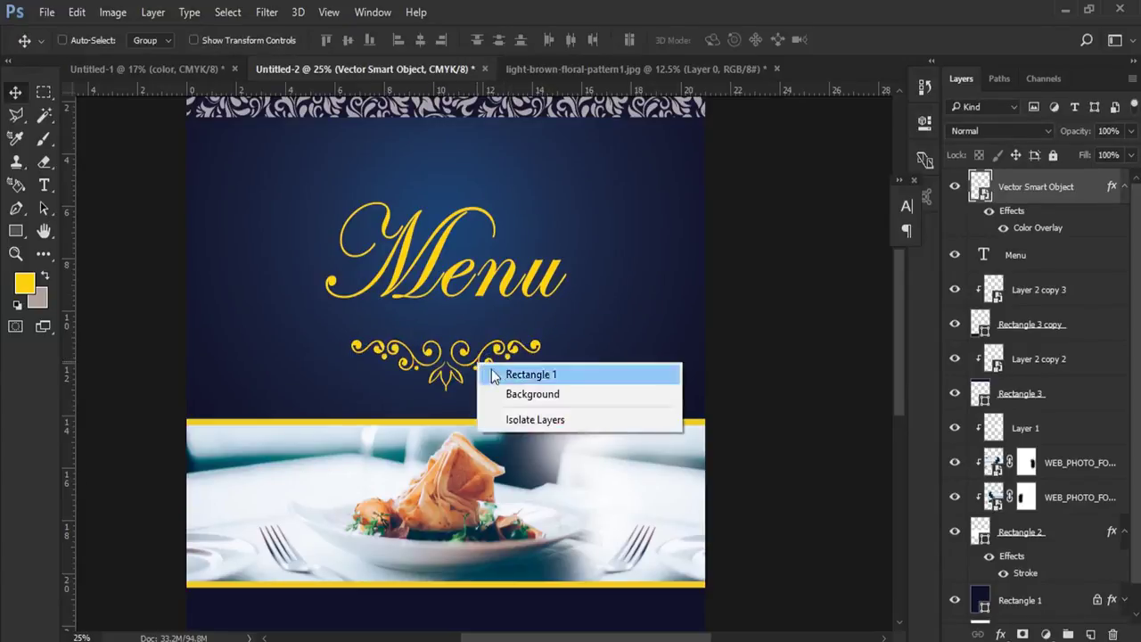
click(525, 374)
right_click(490, 364)
click(559, 376)
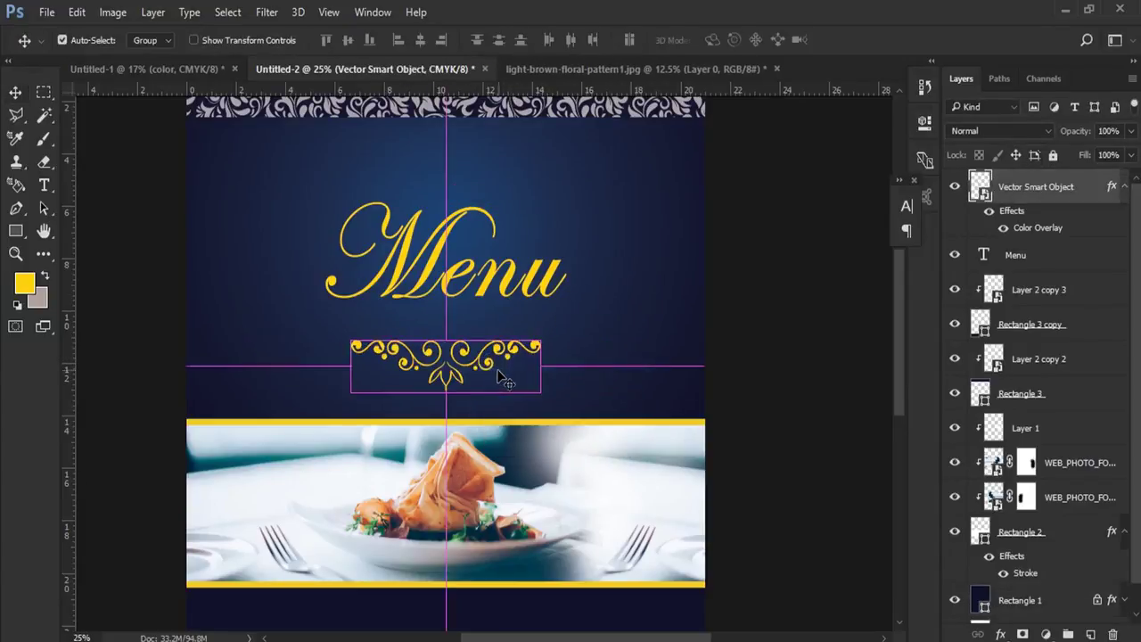
key(ctrl+t)
right_click(524, 368)
click(543, 355)
drag(499, 377, 495, 175)
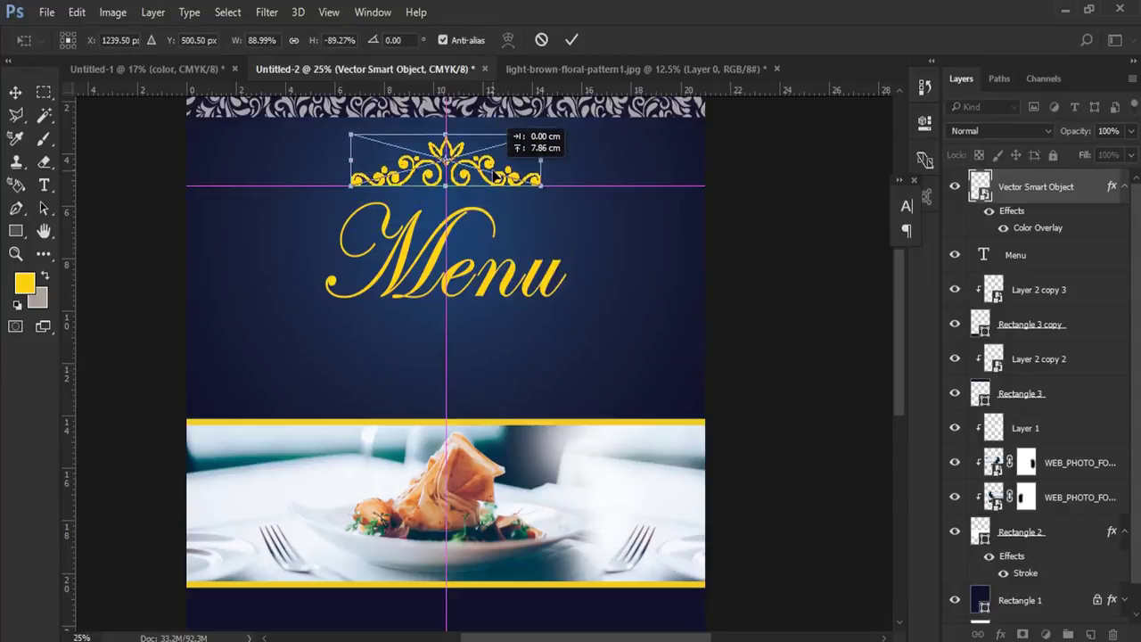
drag(495, 175, 496, 174)
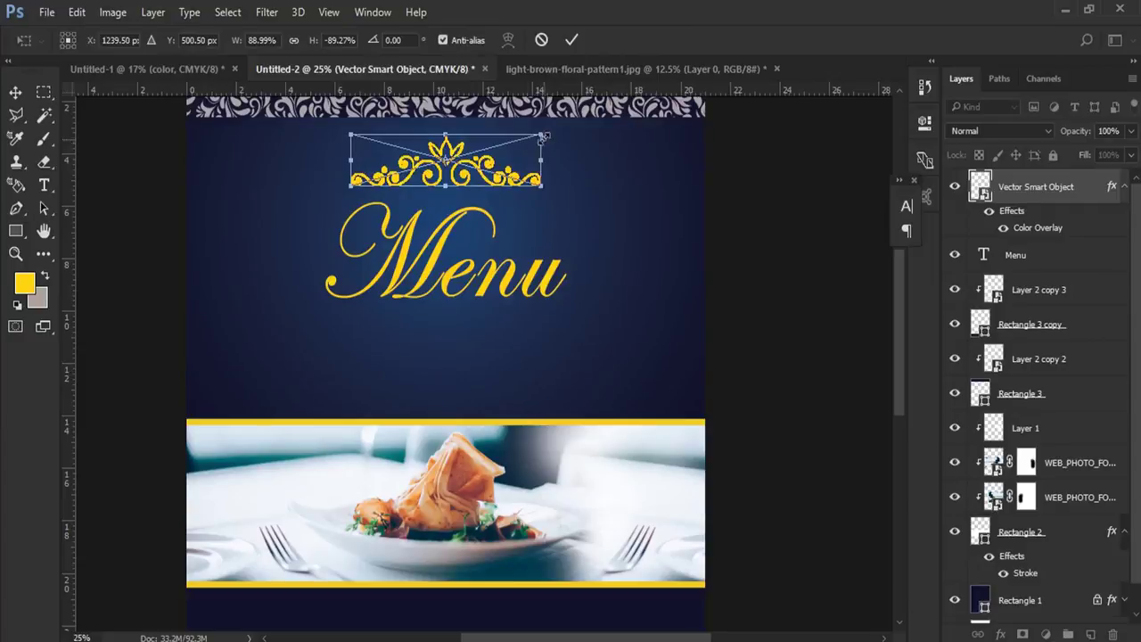
drag(541, 138, 527, 137)
key(Return)
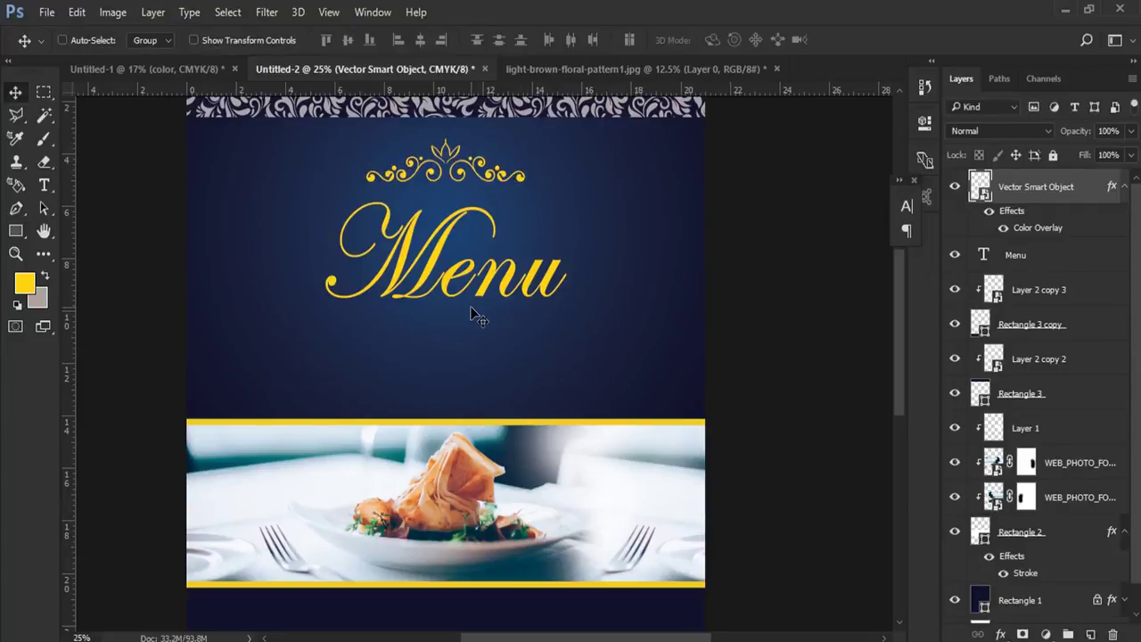
- Fine-tune the size of the ornament above the Menu title
click(473, 314)
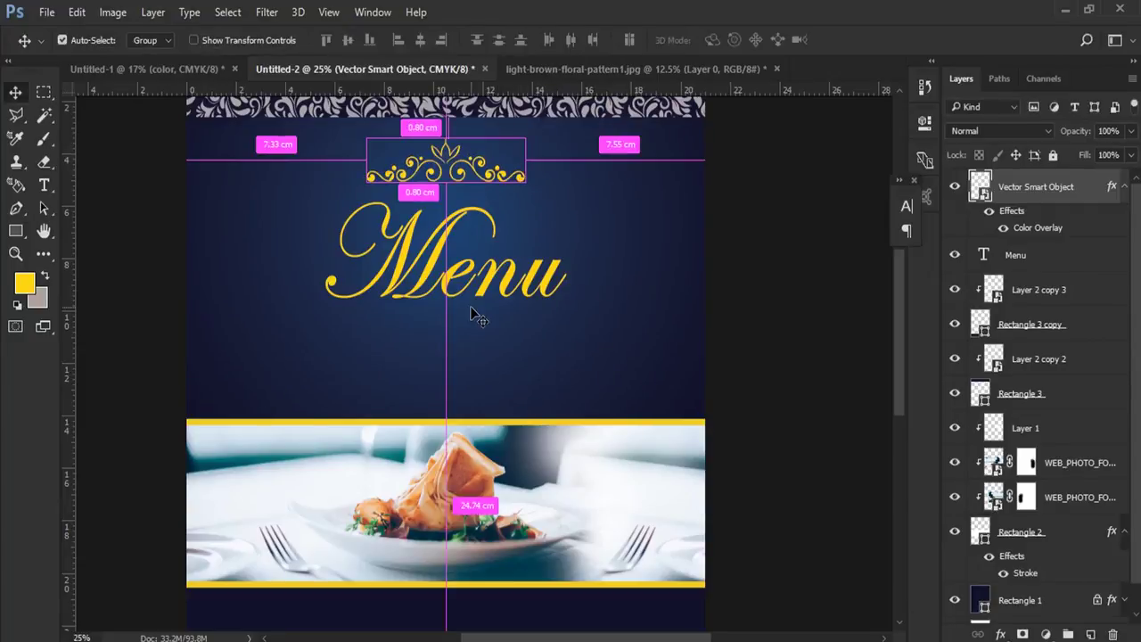
key(ctrl+t)
drag(528, 184, 532, 181)
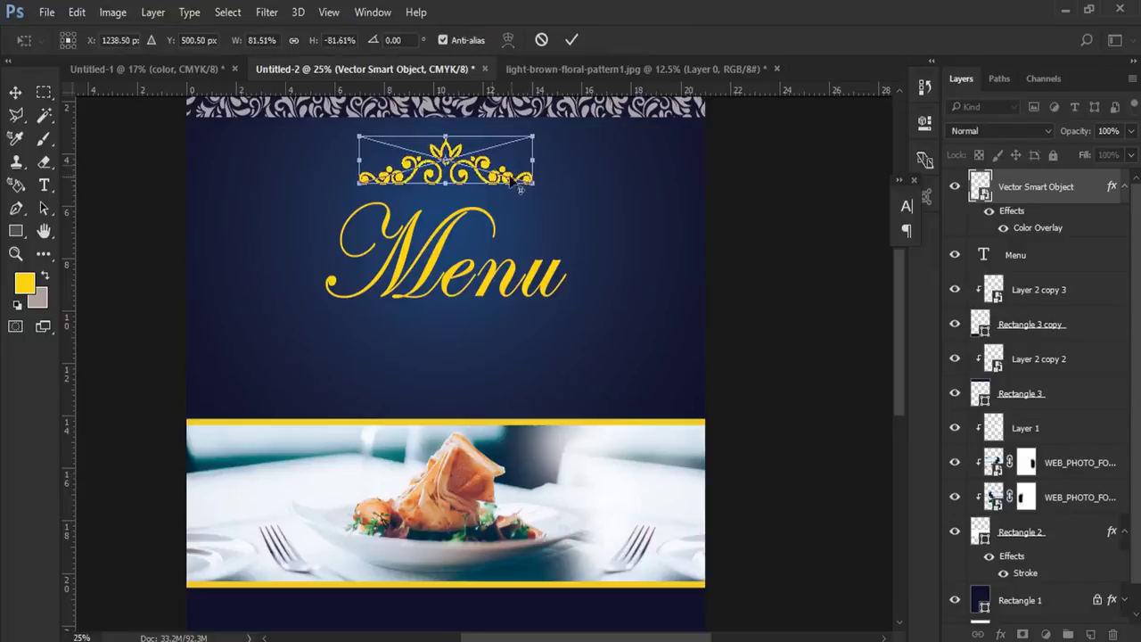
key(Return)
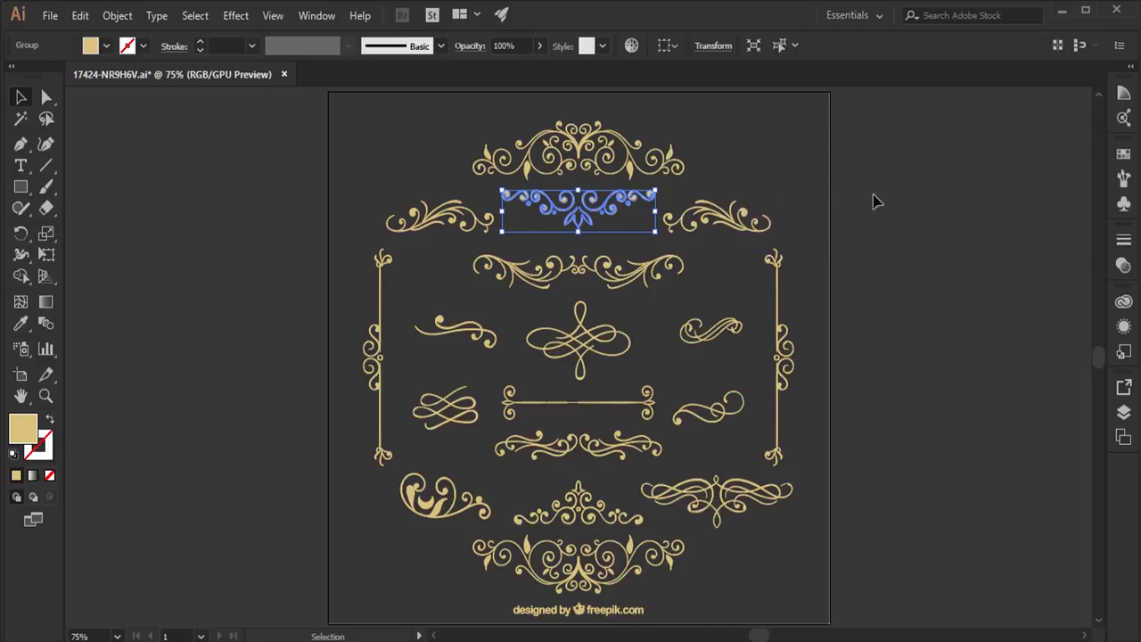
- Ungroup the top-and-bottom ornament pair on the swirl sheet and select the top ornament
click(947, 208)
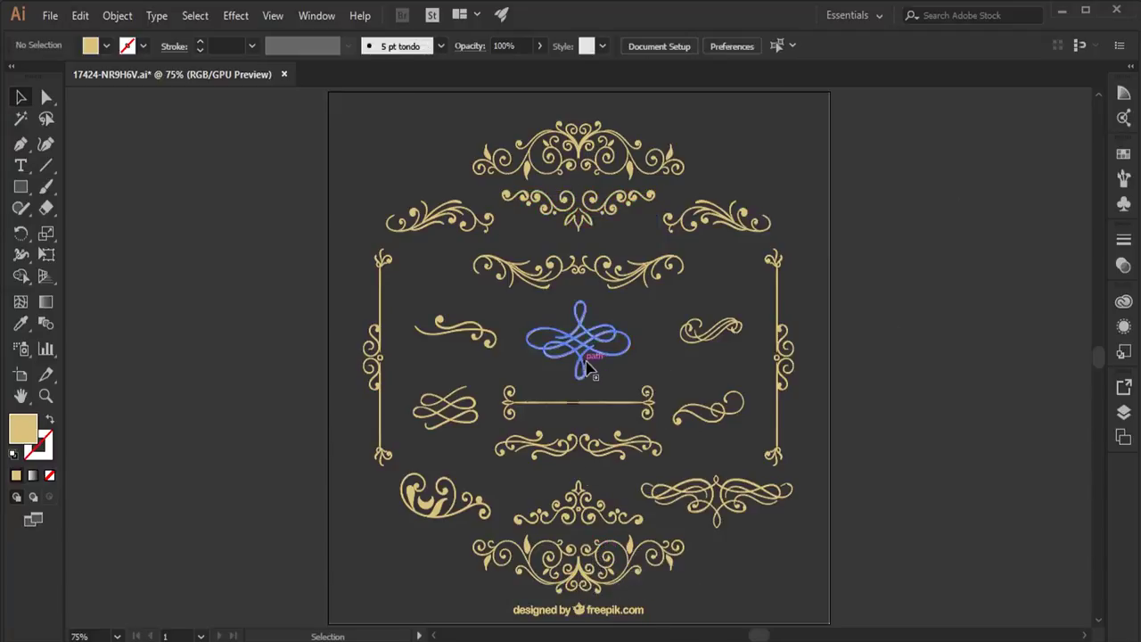
click(587, 573)
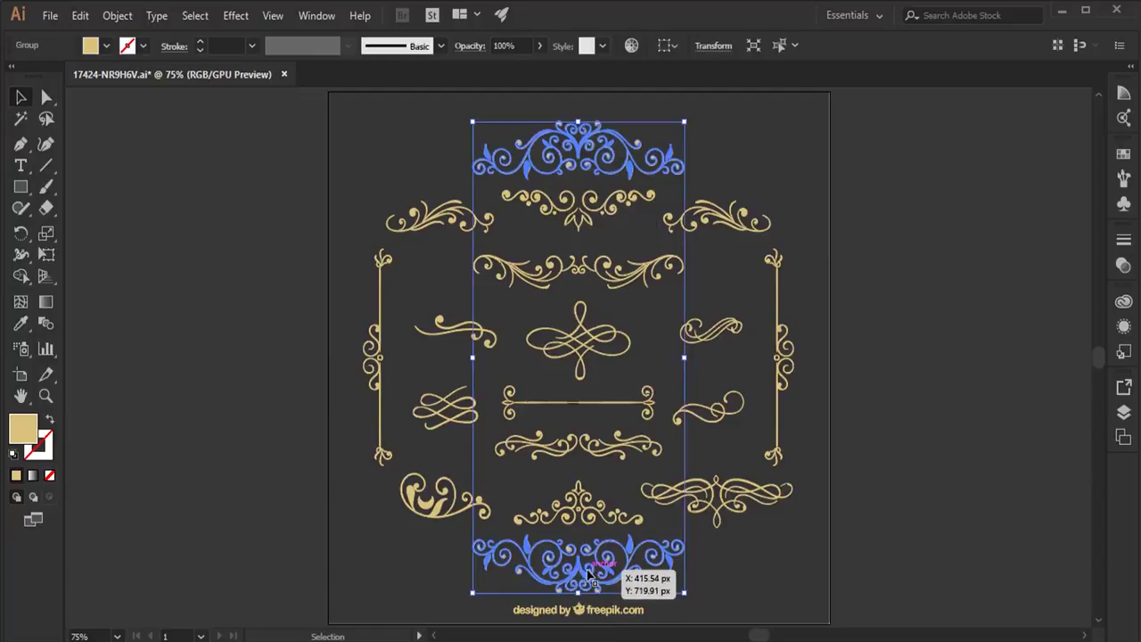
right_click(587, 573)
click(639, 437)
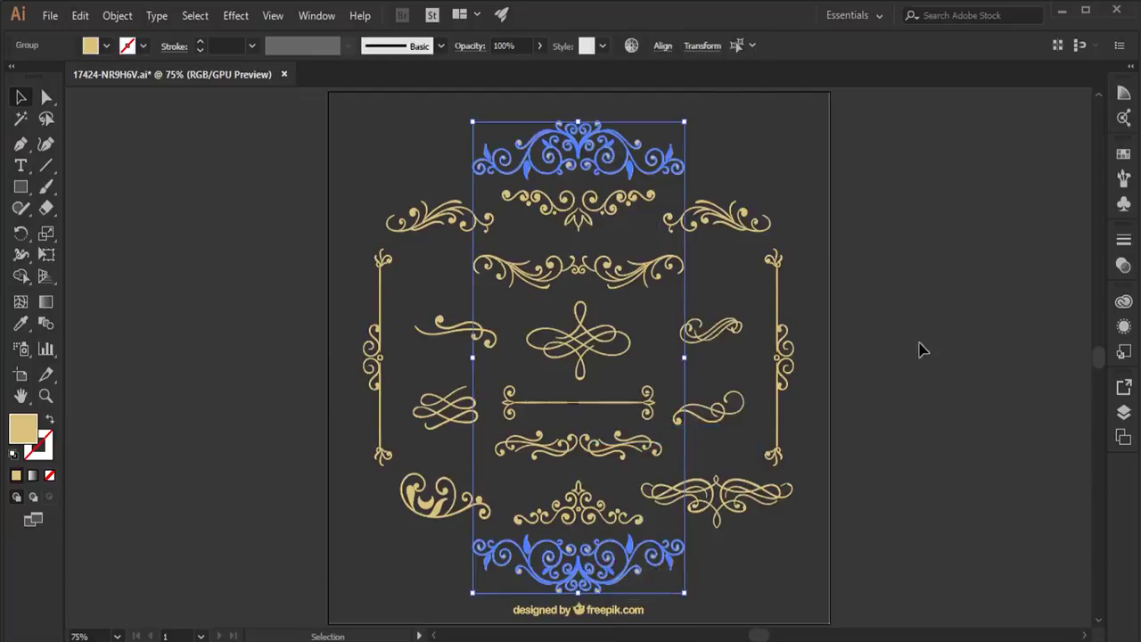
click(921, 348)
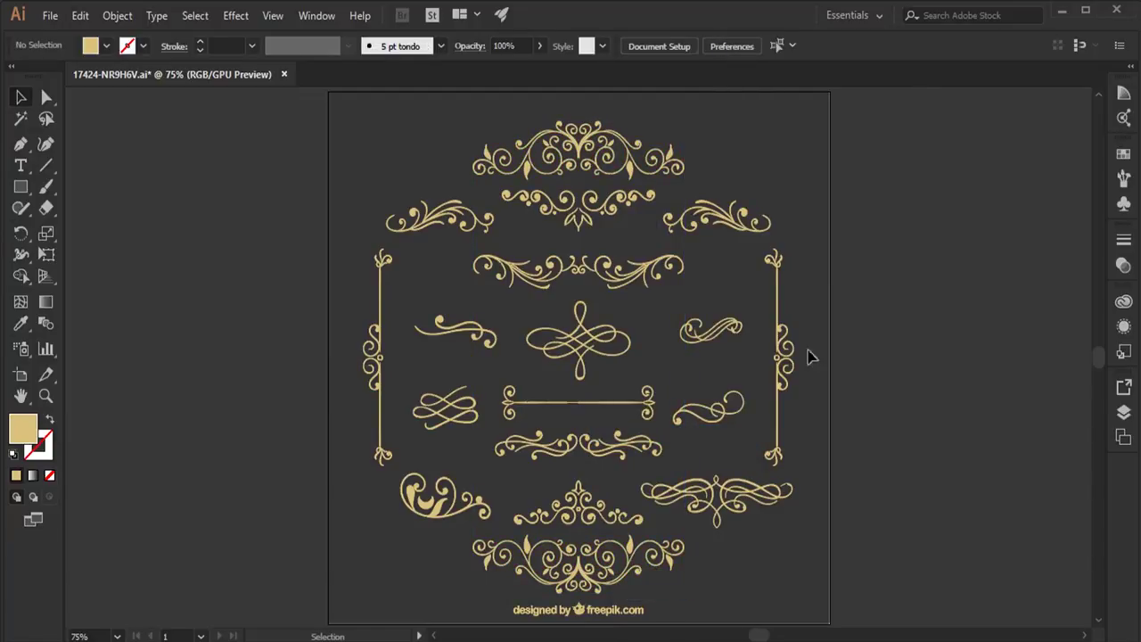
drag(622, 181, 347, 624)
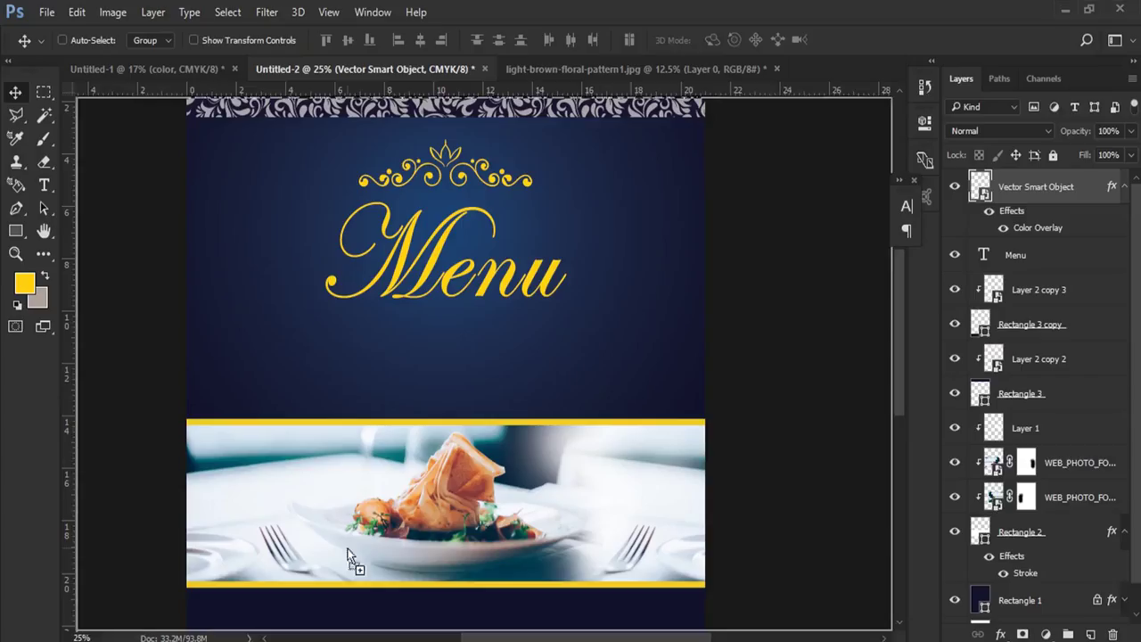
- Paste the ornament, flip it vertically, and place it under the Menu title
key(ctrl+v)
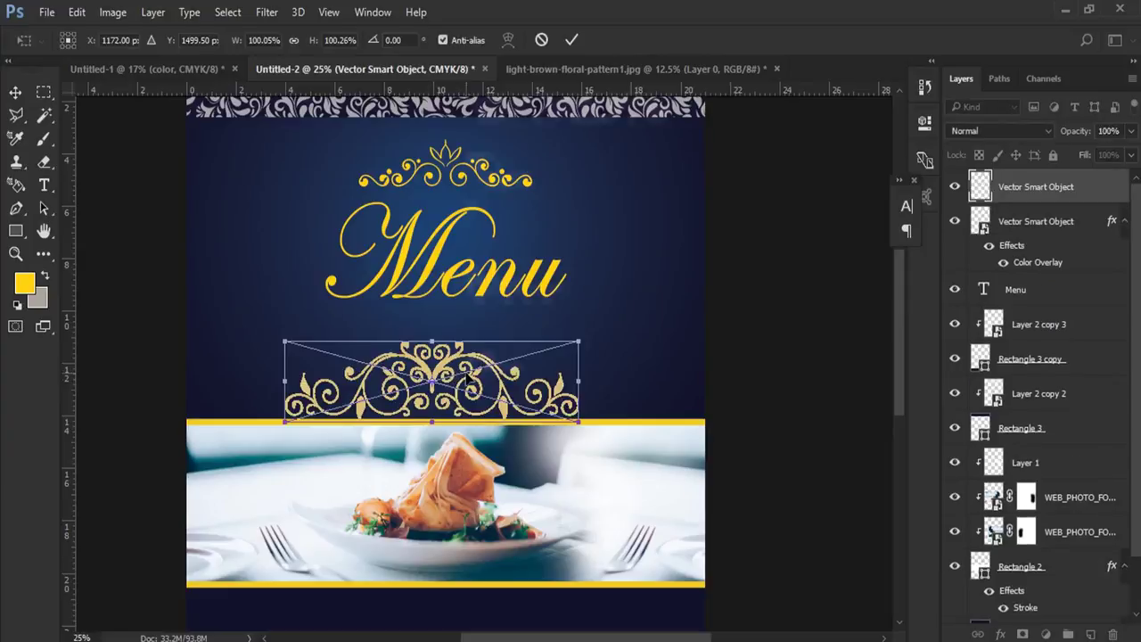
right_click(461, 376)
click(535, 359)
mouse_move(535, 366)
mouse_down()
mouse_move(534, 339)
mouse_move(570, 321)
mouse_up()
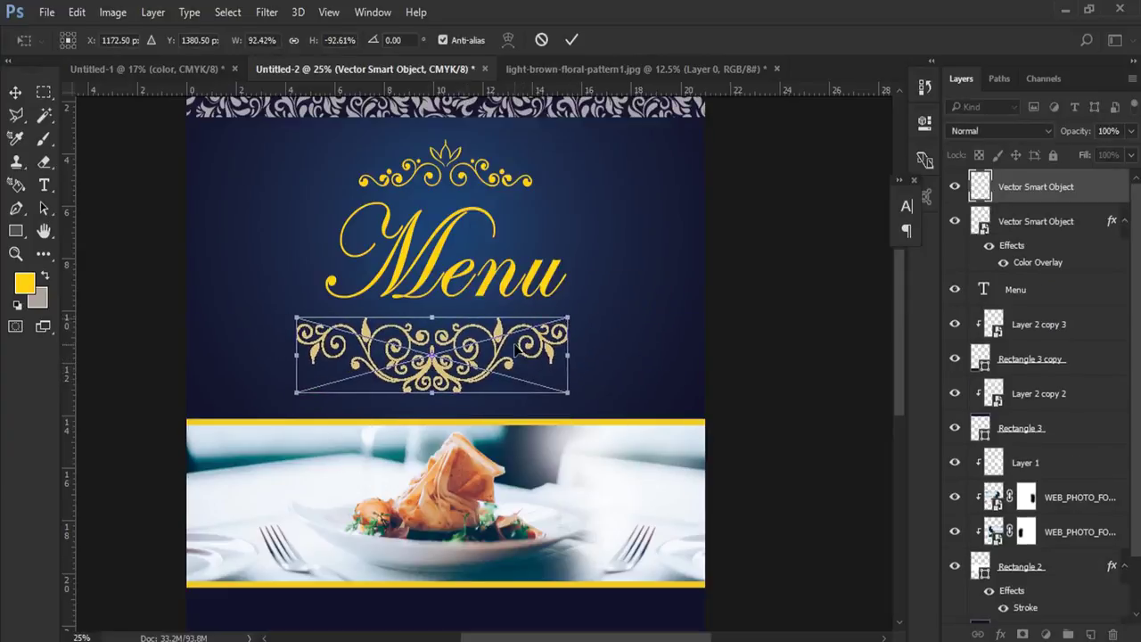
key(Return)
- Copy the yellow overlay layer style from the top ornament onto the new ornament
right_click(1055, 219)
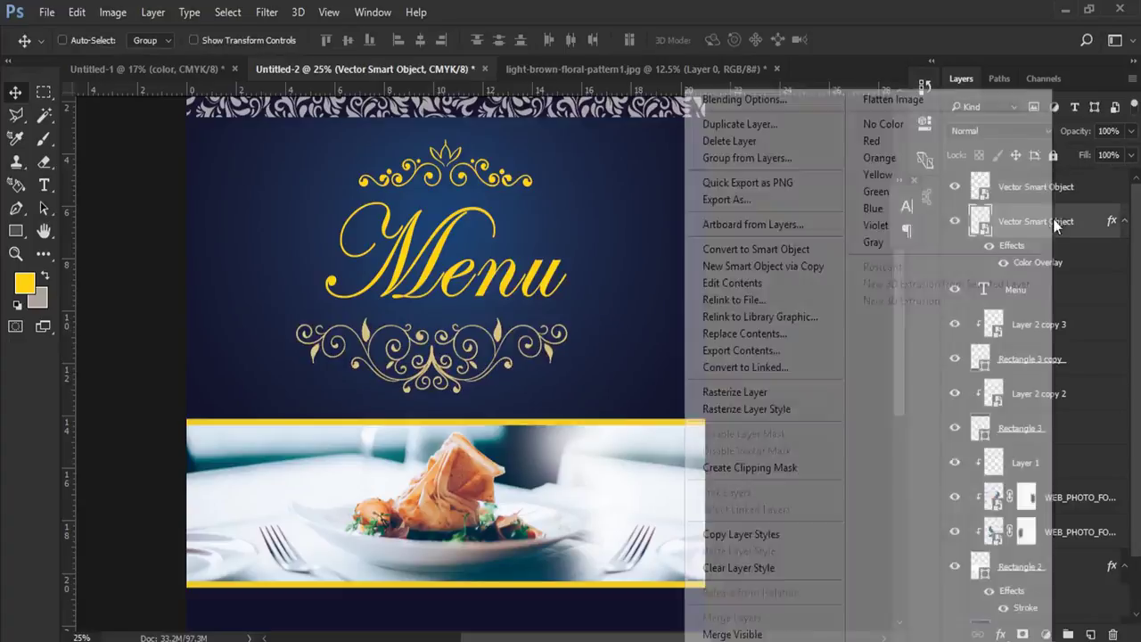
click(790, 535)
click(981, 187)
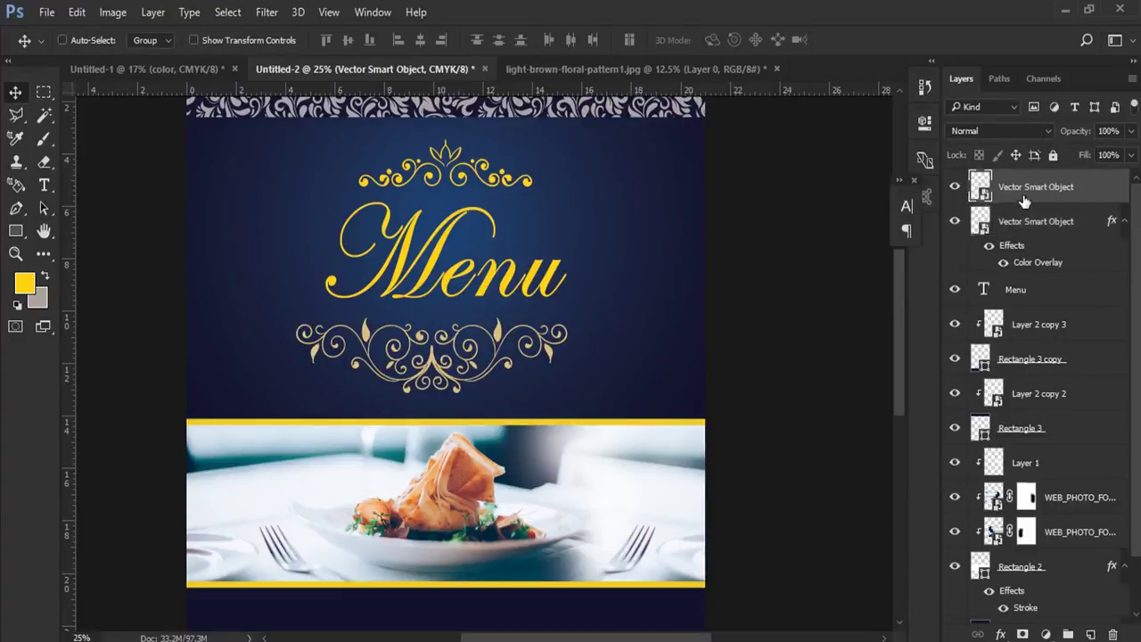
right_click(1033, 187)
click(704, 551)
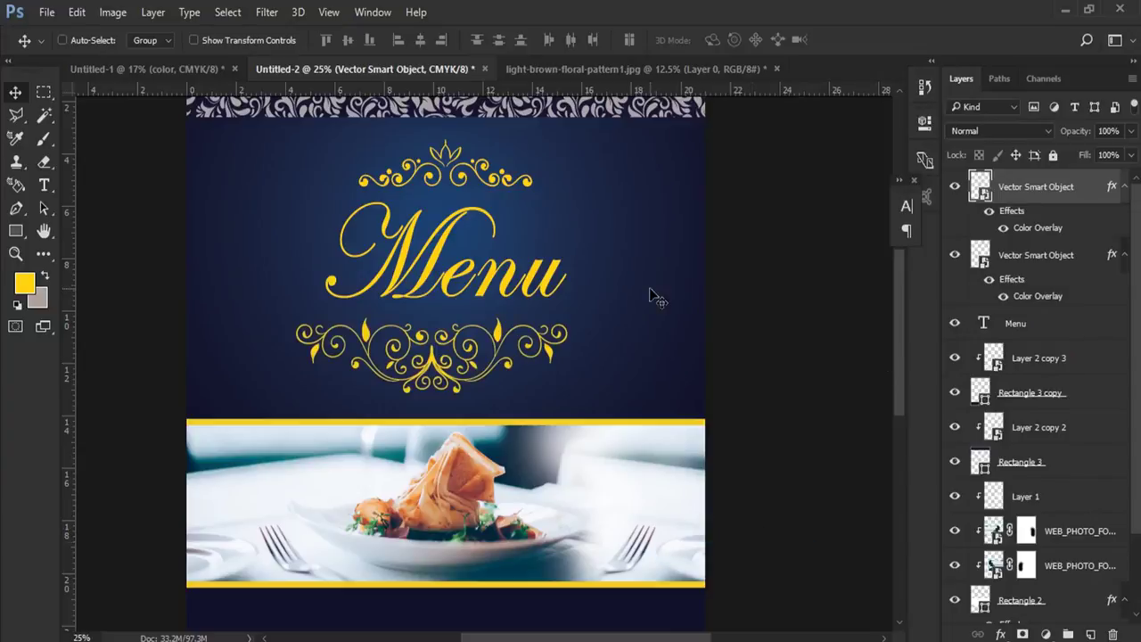
click(1124, 186)
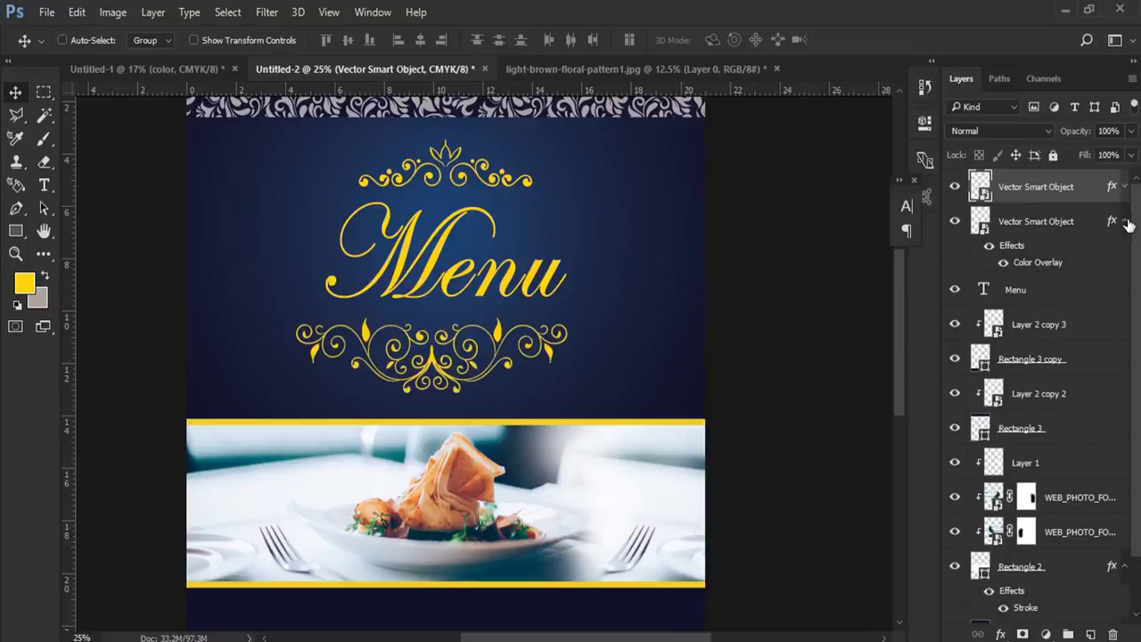
click(1127, 224)
- Centre both ornaments and the Menu title horizontally
ctrl+click(1076, 230)
ctrl+click(1054, 269)
drag(1137, 258, 1137, 305)
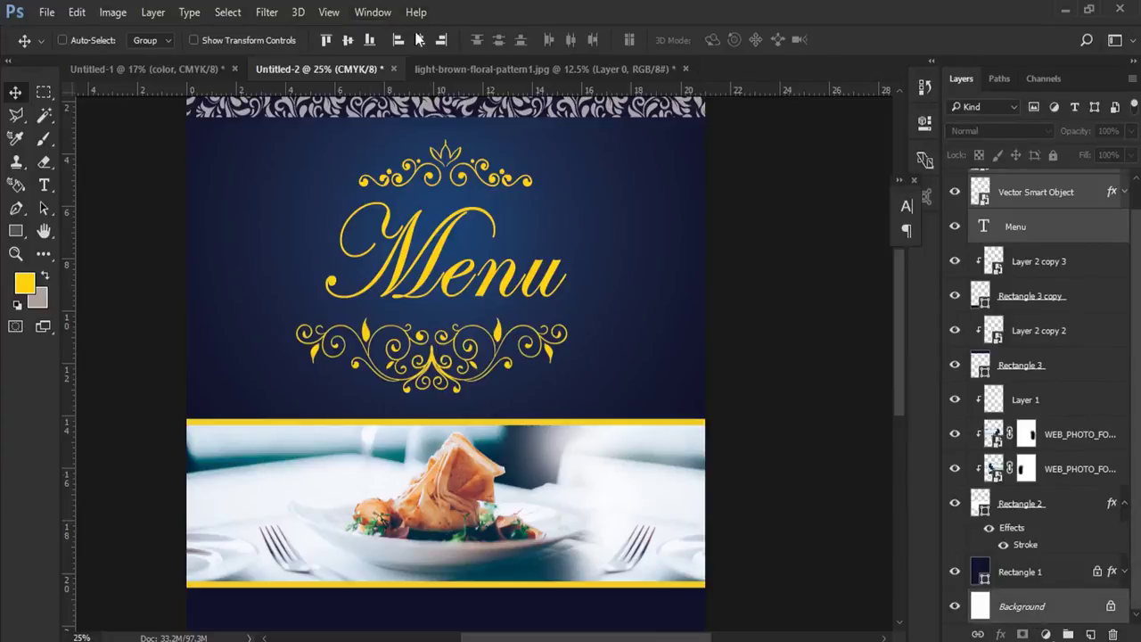
click(420, 39)
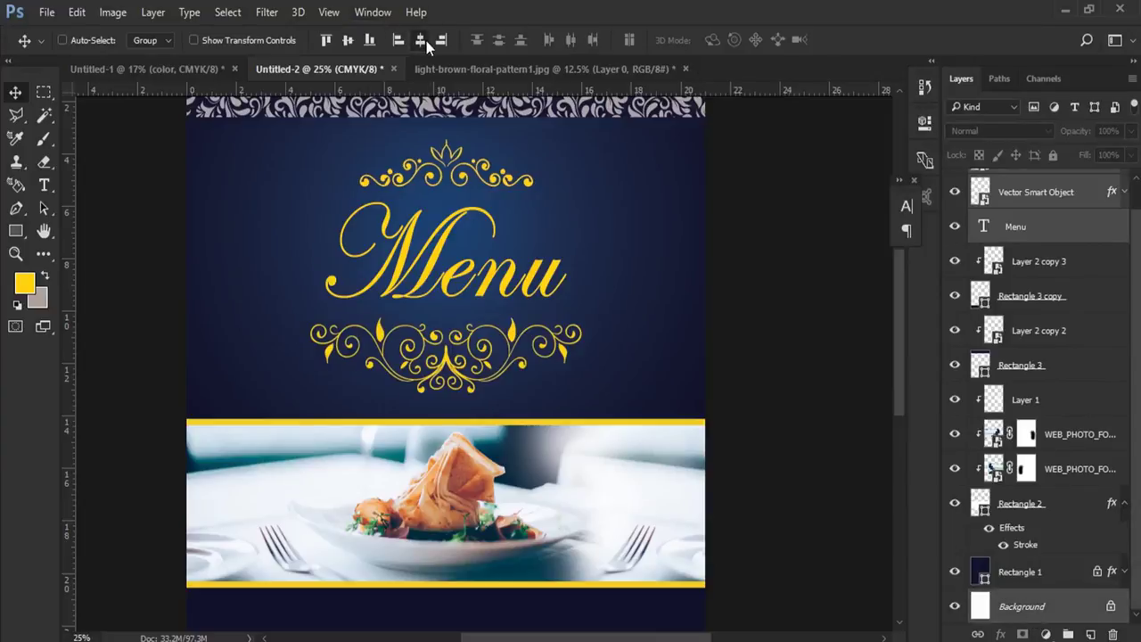
- Scale the lower ornament down, then widen it slightly to the right
right_click(446, 358)
click(462, 371)
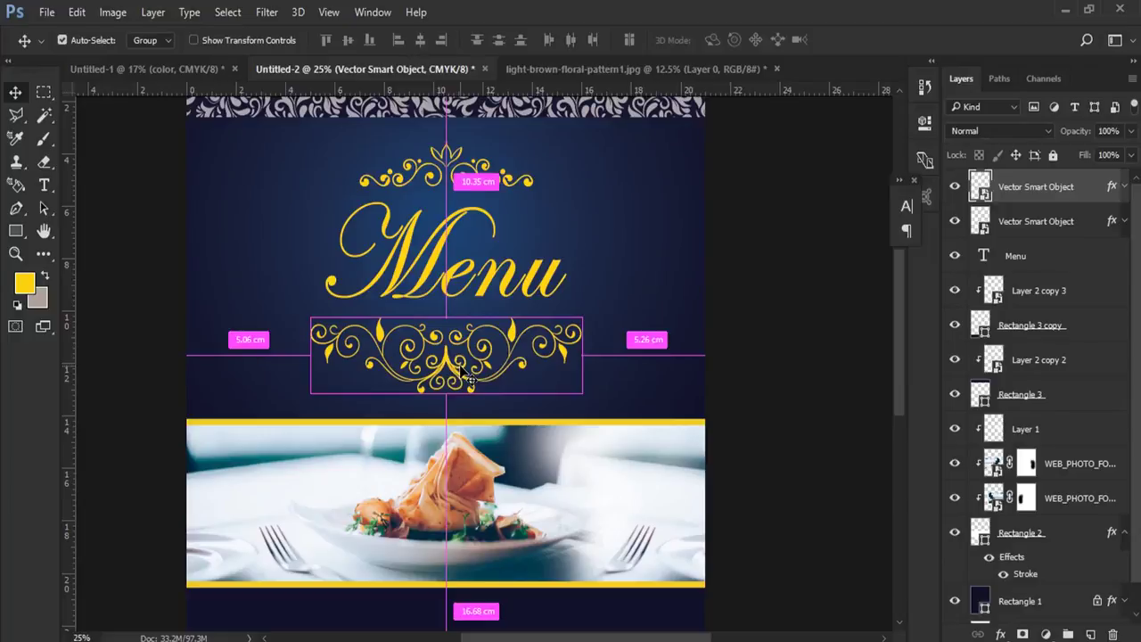
key(ctrl+t)
key(Return)
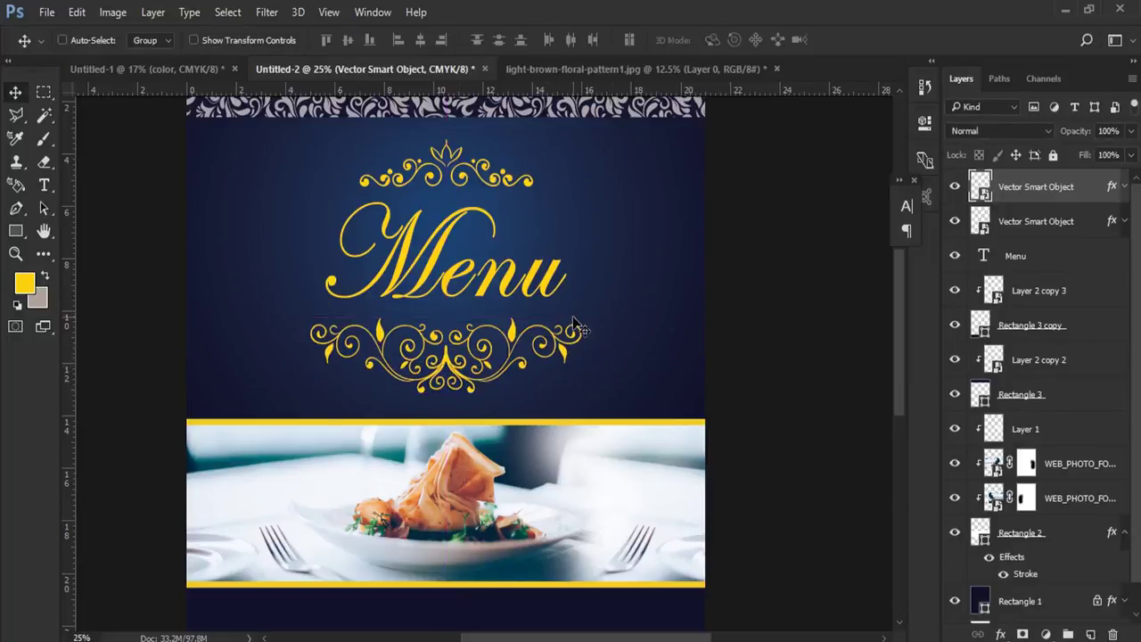
key(ctrl+t)
drag(580, 320, 567, 321)
key(Return)
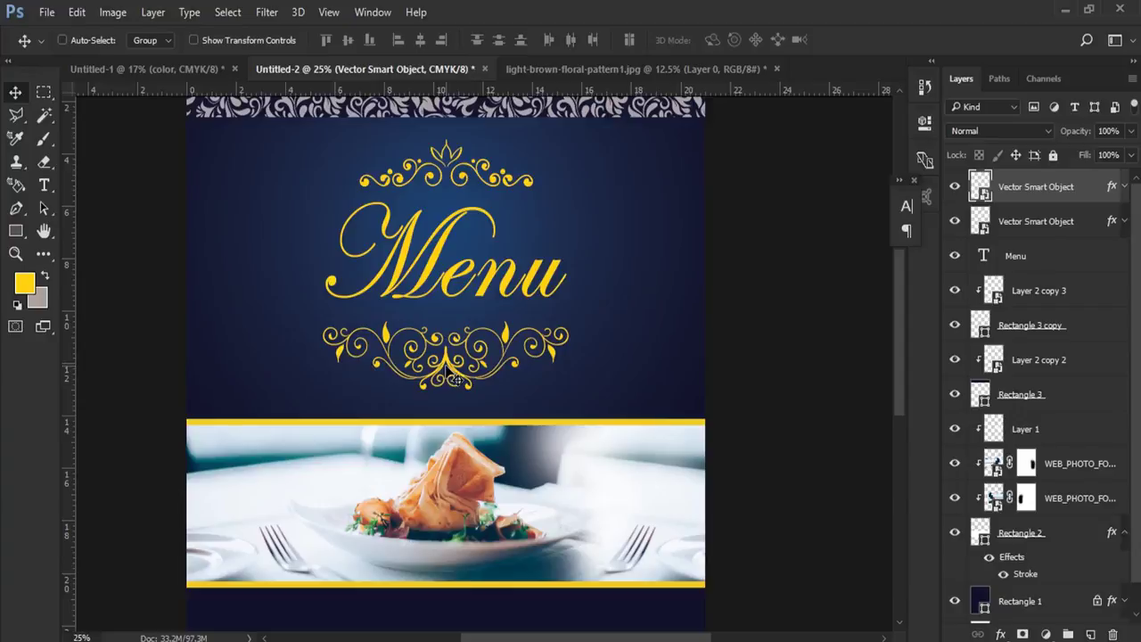
key(ctrl+t)
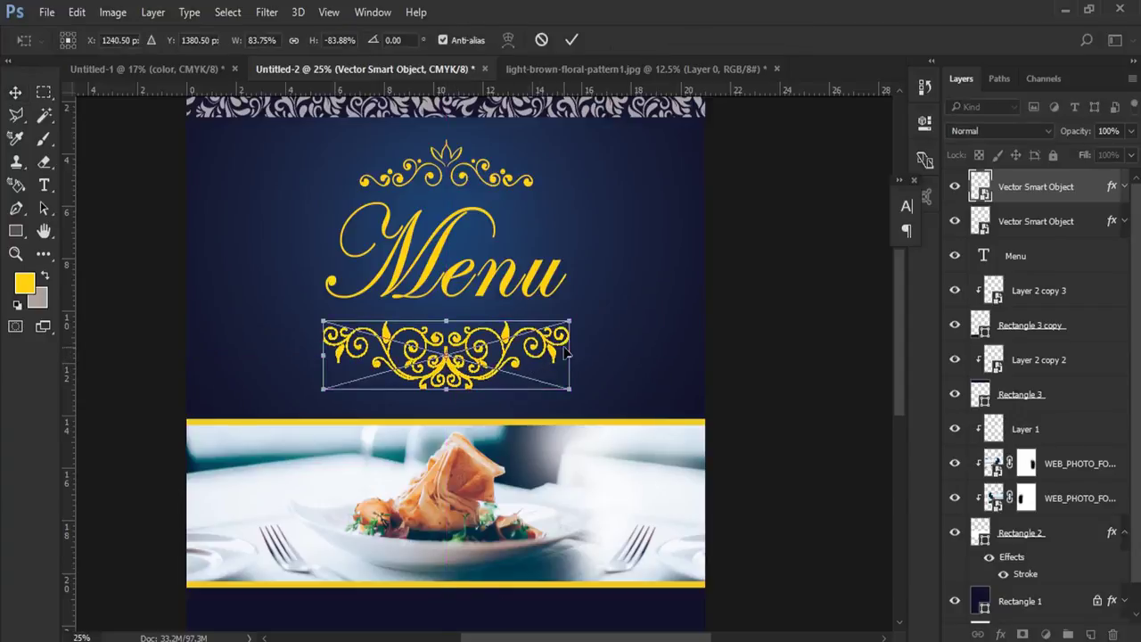
drag(573, 354, 581, 355)
key(Return)
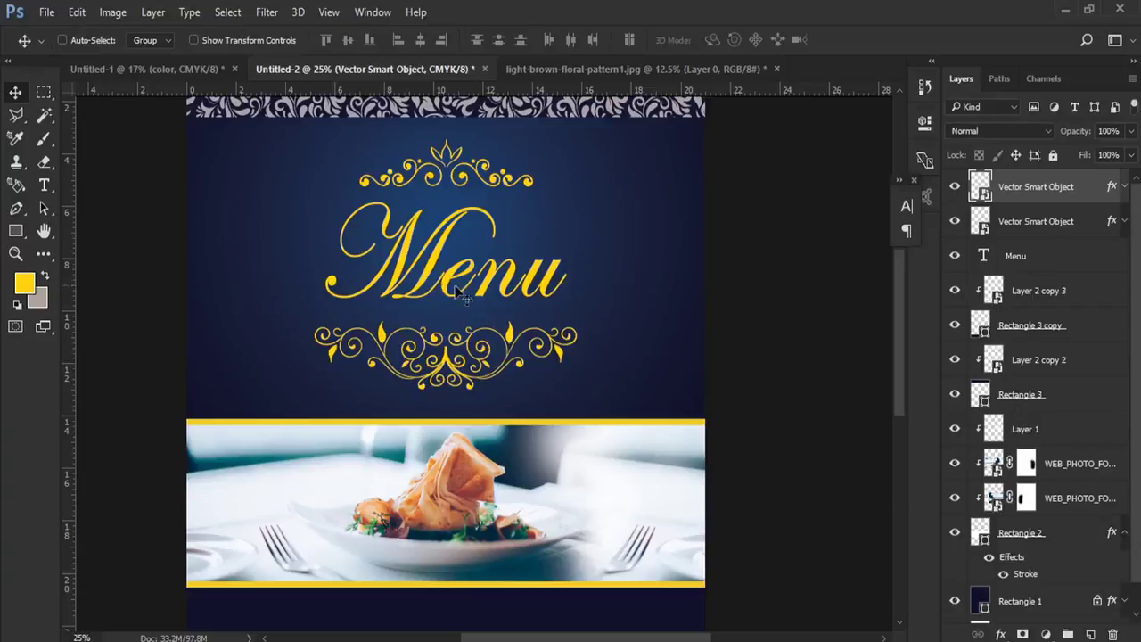
- Open Rectangle 1's Gradient Overlay and reduce the radial gradient's scale
right_click(595, 225)
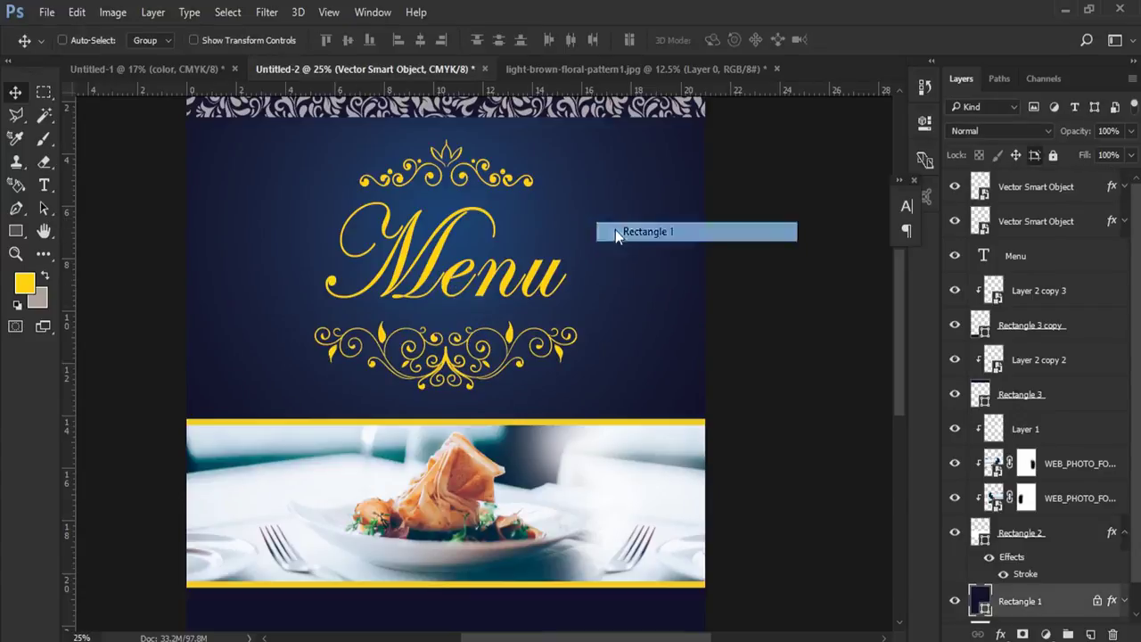
click(624, 232)
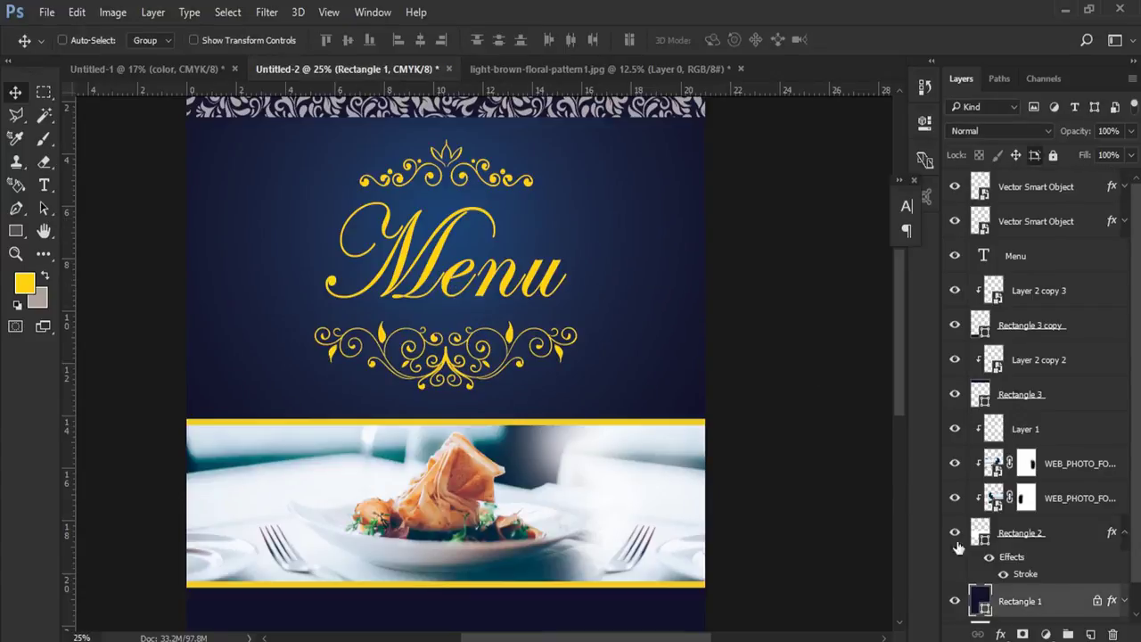
double_click(1112, 601)
drag(446, 82, 800, 63)
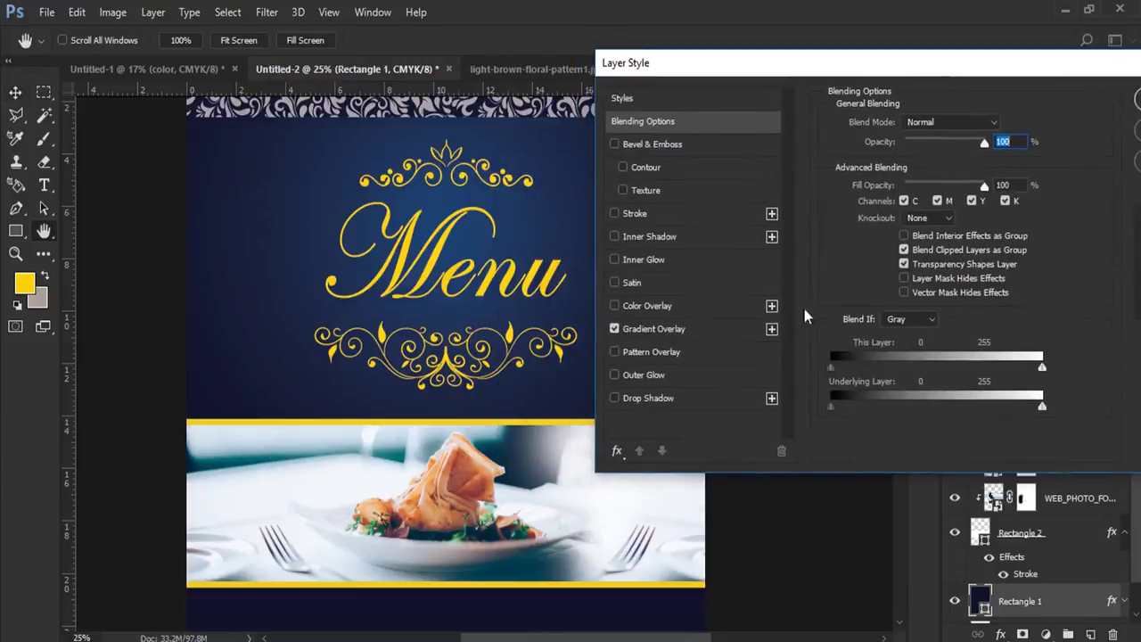
click(653, 329)
click(931, 163)
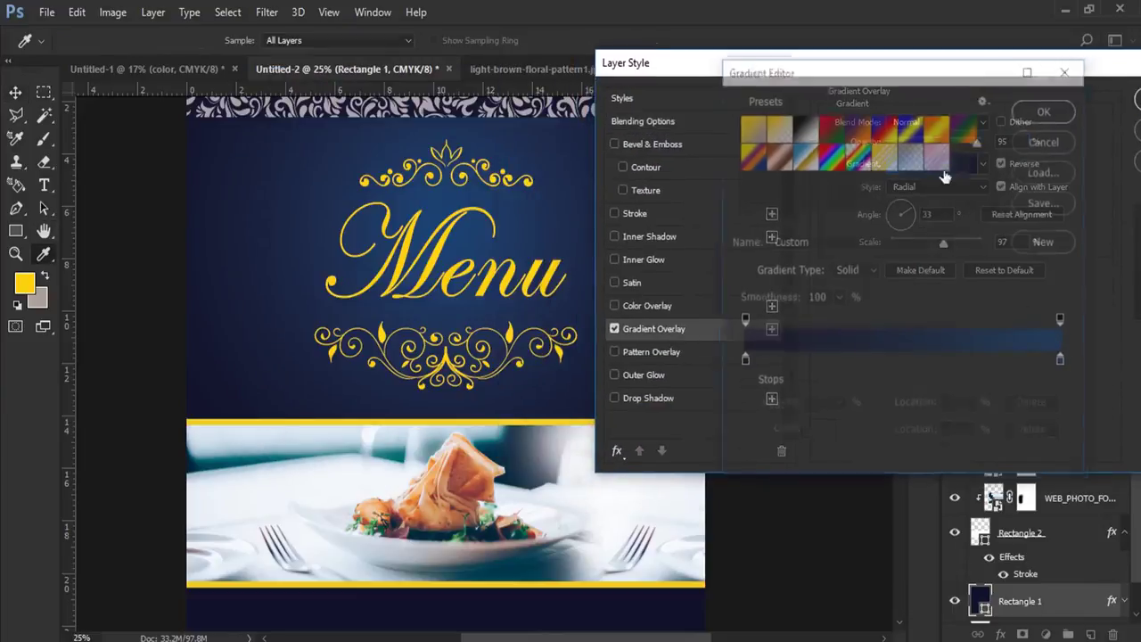
click(1064, 362)
click(943, 360)
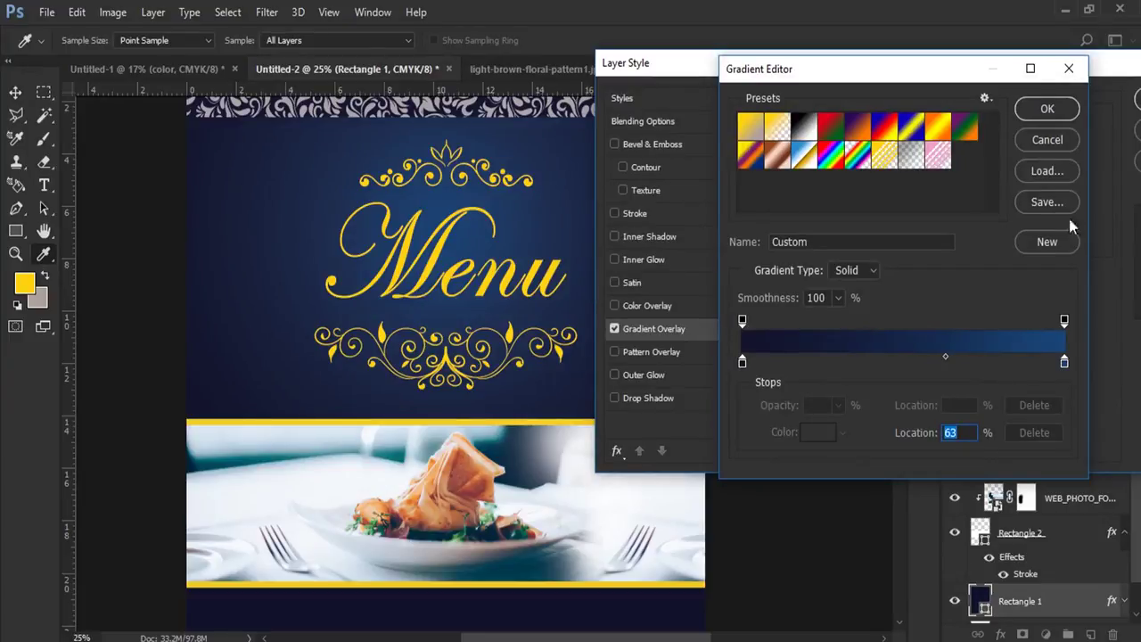
click(1057, 108)
drag(943, 242, 934, 243)
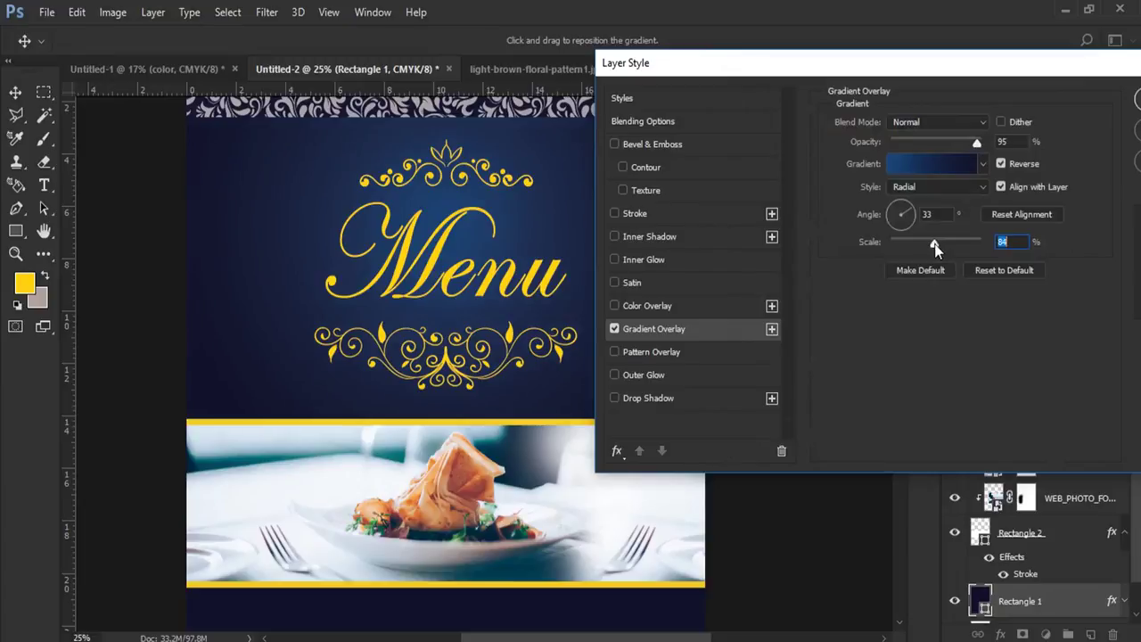
- Shift the gradient midpoint to 55% and apply the layer style
click(936, 163)
click(1064, 362)
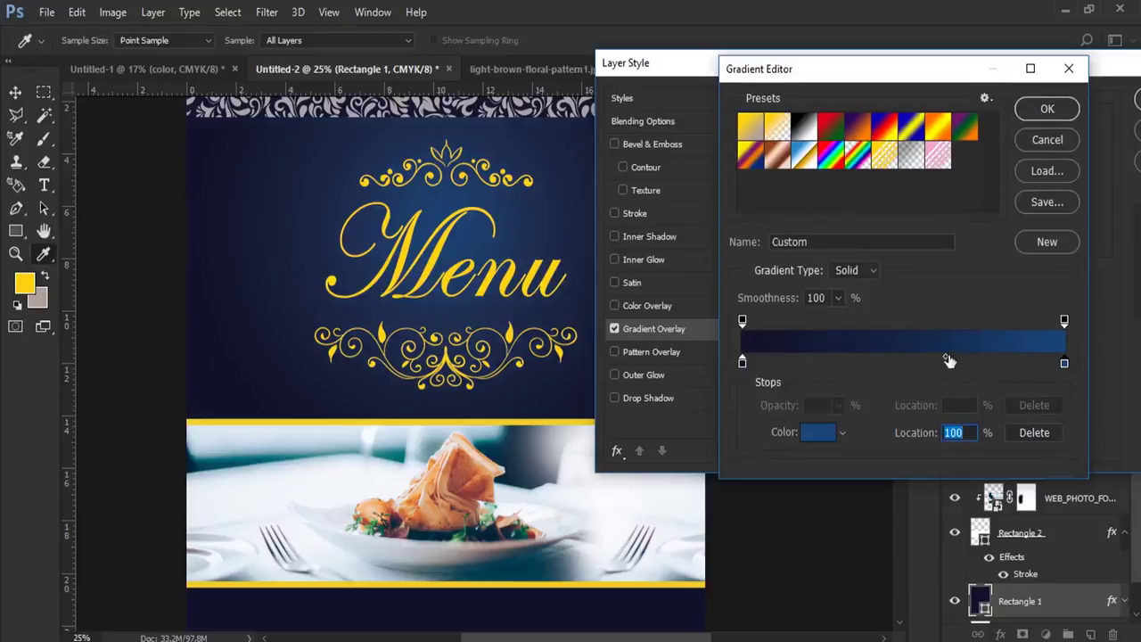
drag(947, 359, 925, 356)
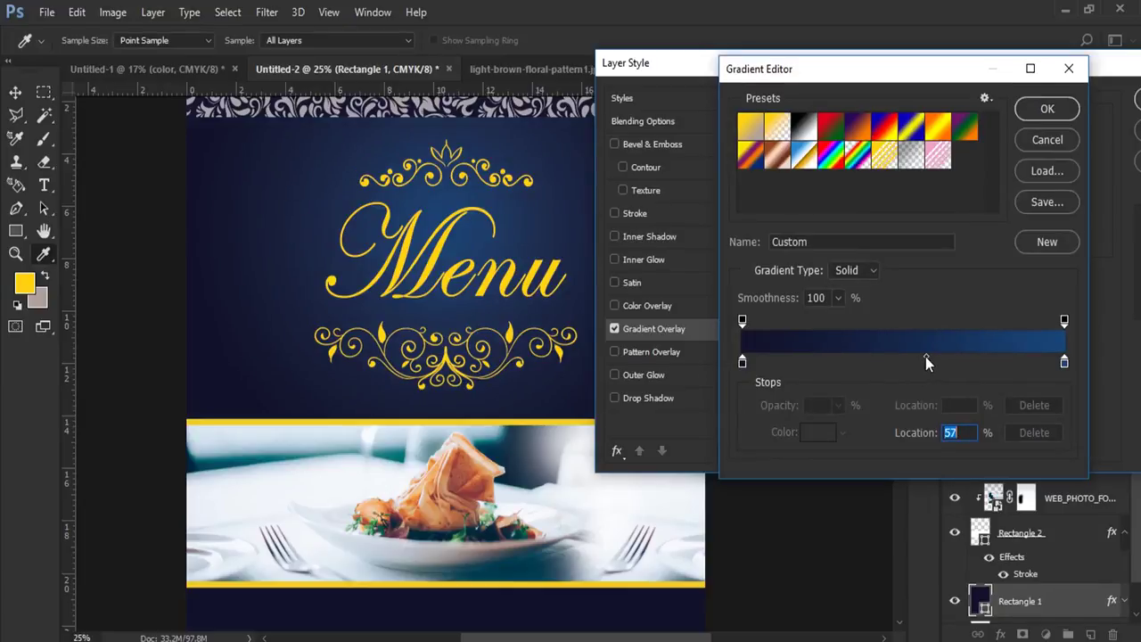
drag(924, 356, 919, 357)
click(1047, 108)
click(1135, 99)
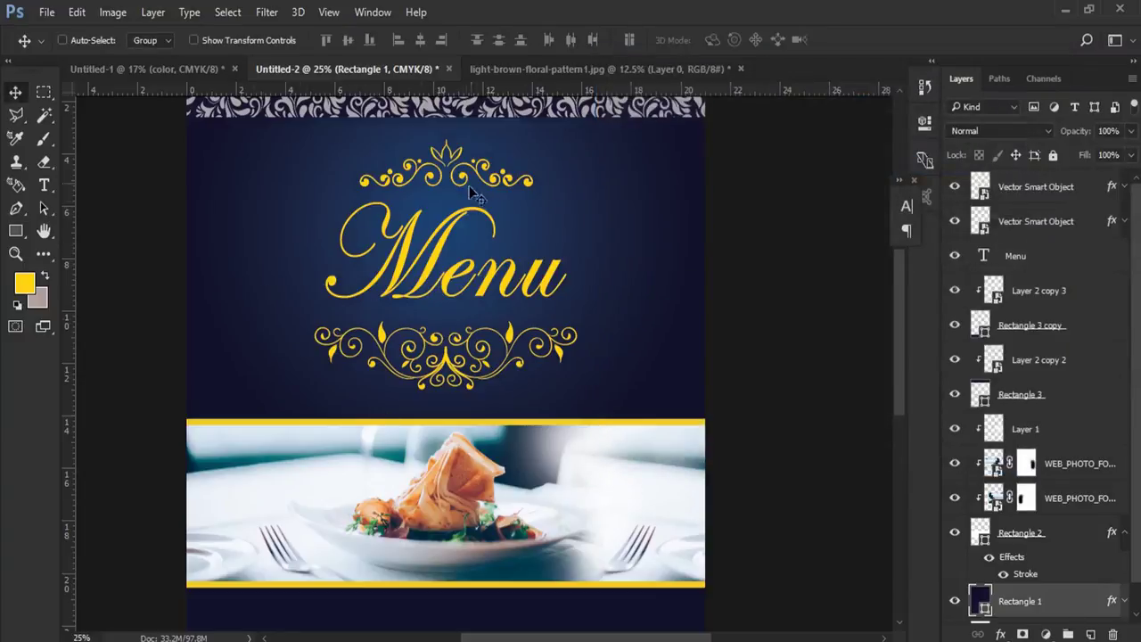
right_click(453, 374)
click(469, 381)
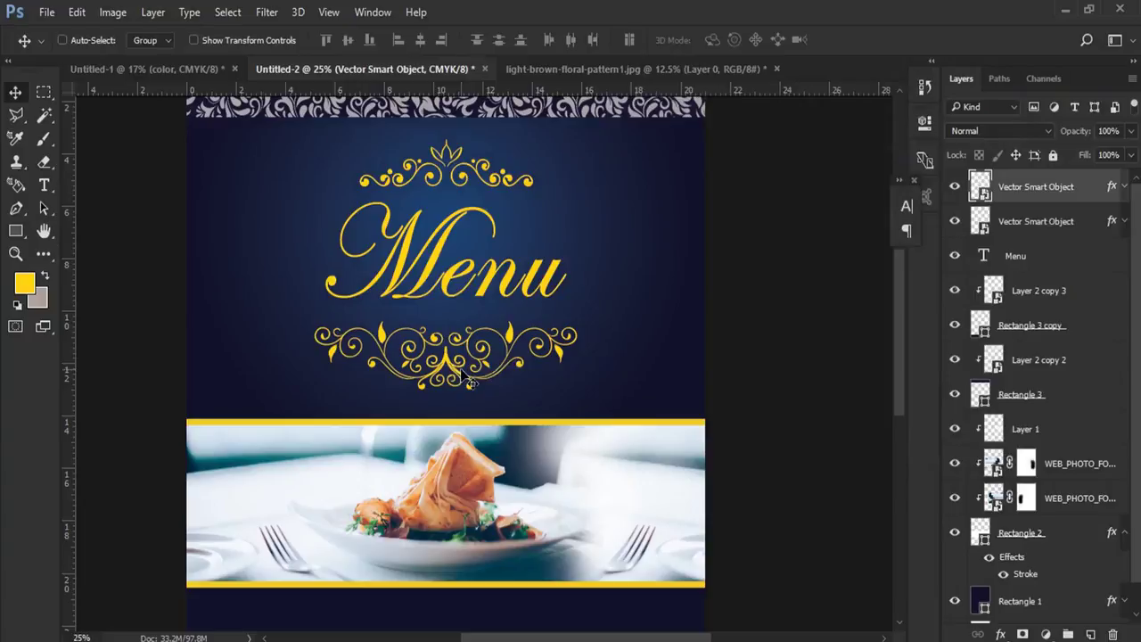
- Nudge the lower ornament down and the Menu text up slightly
key(shift+Down)
key(shift+Down)
key(shift+Down)
key(shift+Down)
right_click(450, 242)
click(473, 248)
key(shift+Up)
key(shift+Up)
key(shift+Up)
- Type 'Restaurant Menu' in Arial at 19 pt below the Menu script
click(51, 188)
click(254, 267)
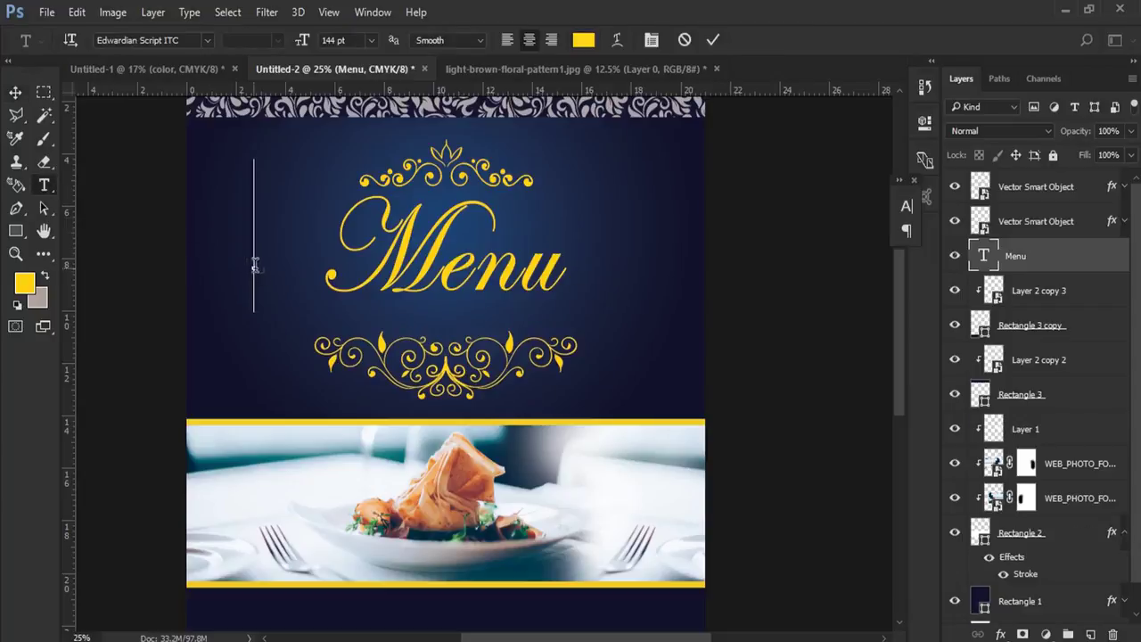
drag(303, 40, 267, 49)
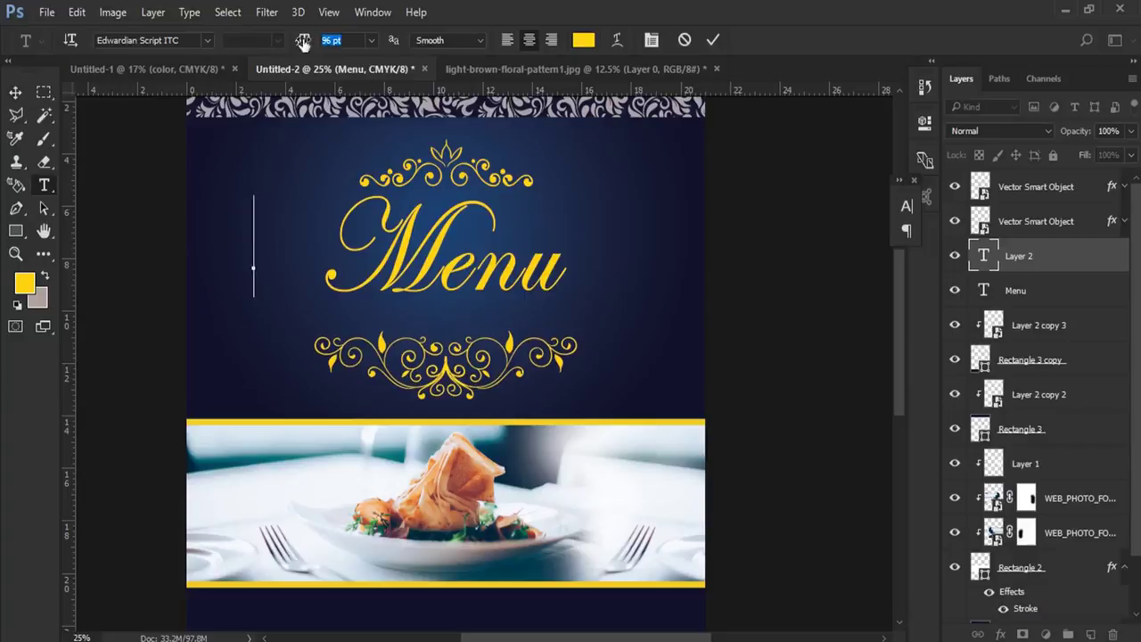
drag(266, 49, 267, 49)
click(207, 40)
click(227, 169)
text(R)
key(ctrl+a)
drag(302, 40, 280, 40)
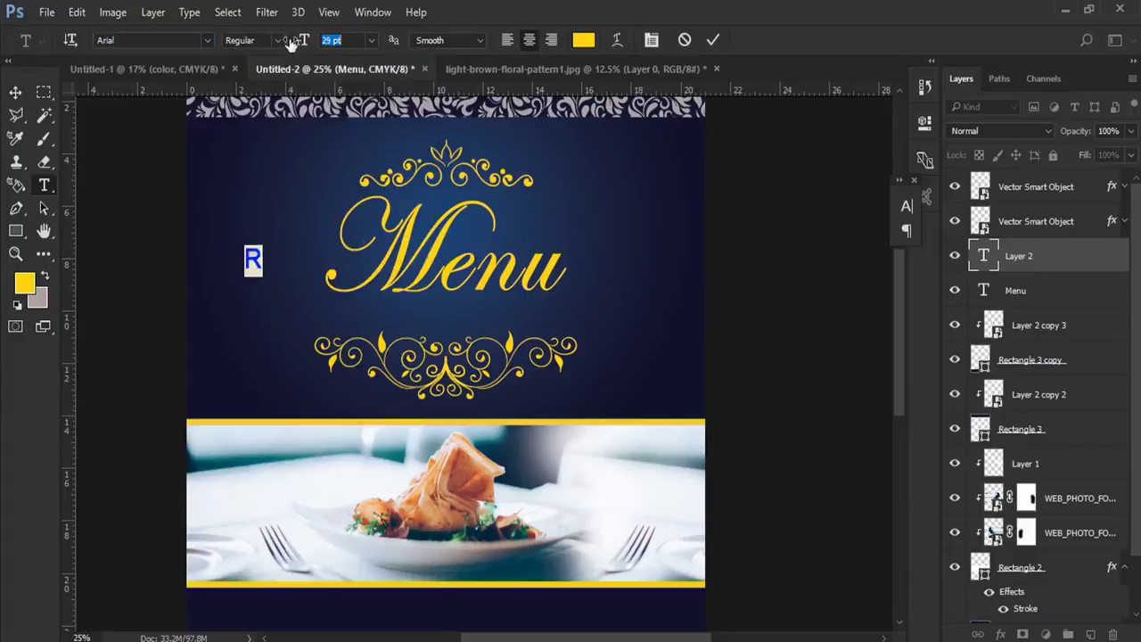
text(Restaurant)
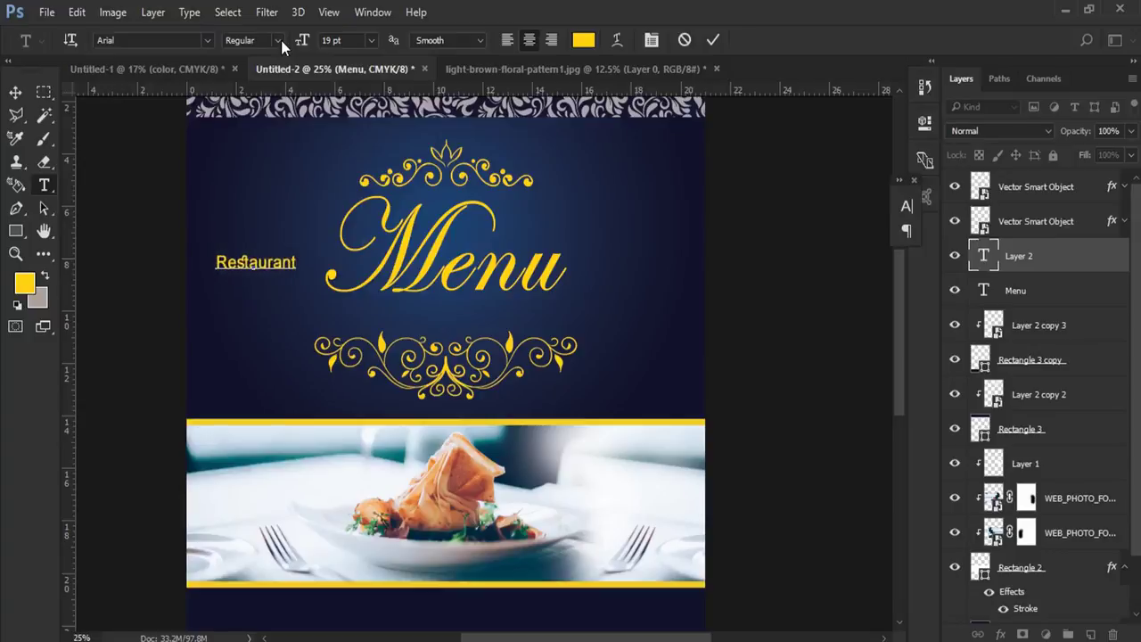
text( Menu)
- Make the subtitle All Caps with wider tracking in the Character panel
key(ctrl+a)
drag(289, 256, 431, 313)
click(651, 40)
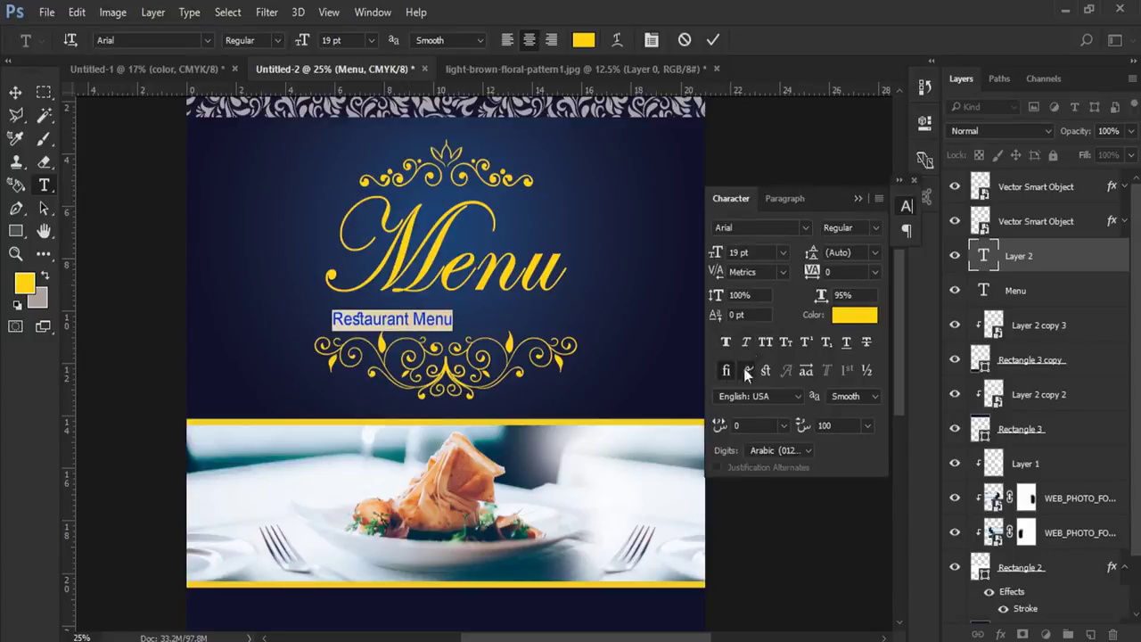
click(765, 342)
drag(812, 271, 822, 278)
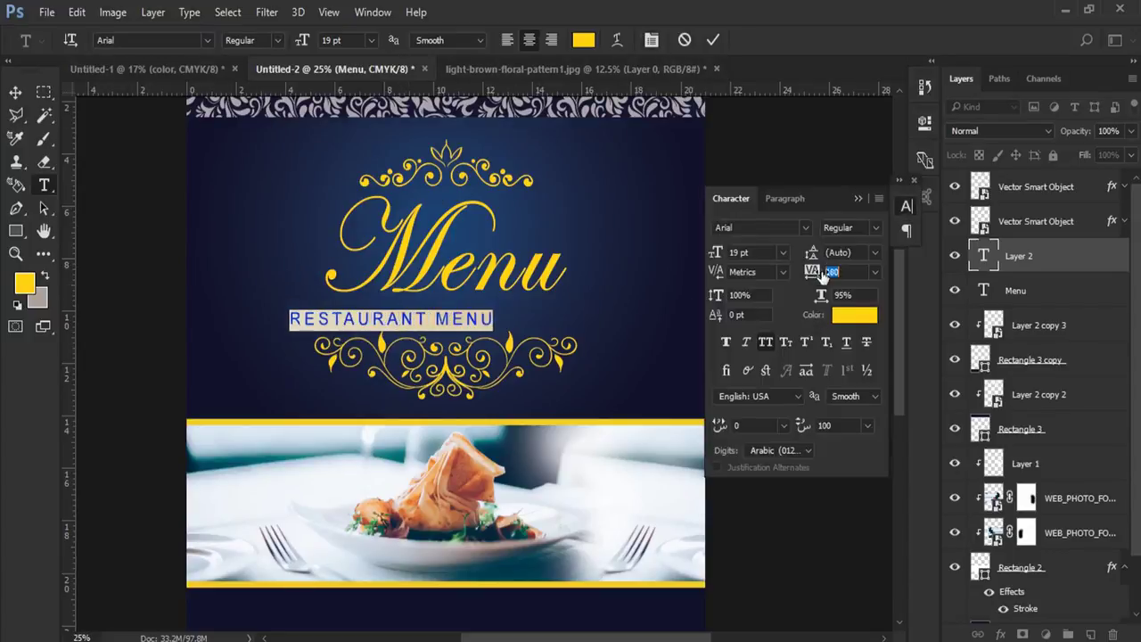
key(ctrl+Return)
- Move the RESTAURANT MENU subtitle up slightly and enlarge it a little
key(v)
drag(392, 318, 392, 311)
key(ctrl+t)
drag(561, 328, 575, 329)
key(Return)
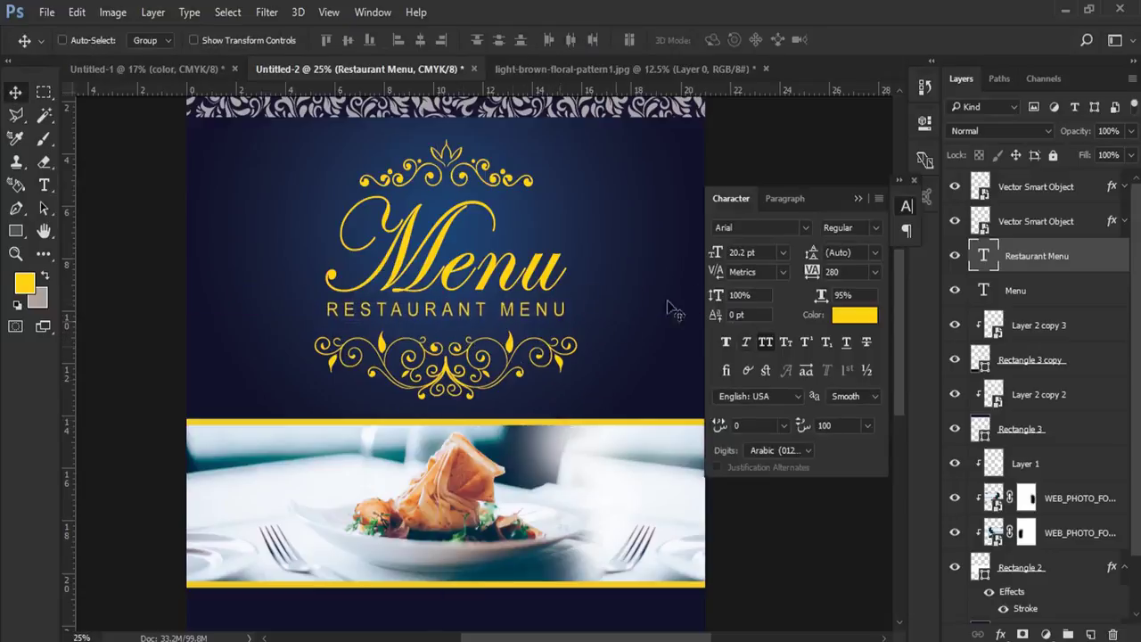
click(857, 199)
drag(899, 282, 898, 351)
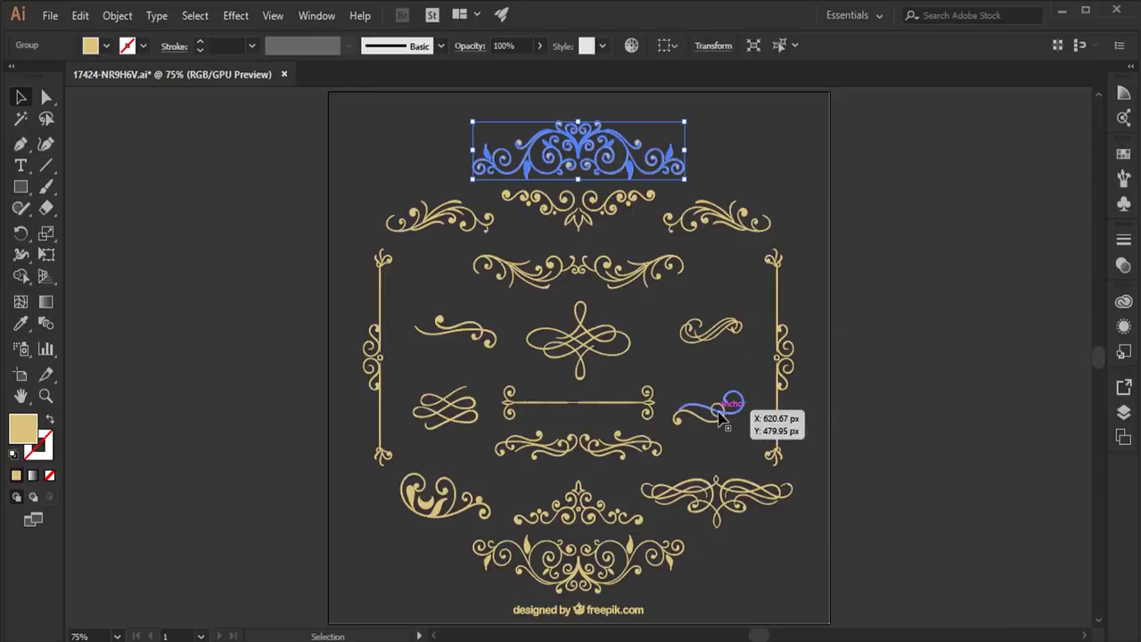
- Ungroup the middle ornament row and select the small right-hand swirl
click(718, 415)
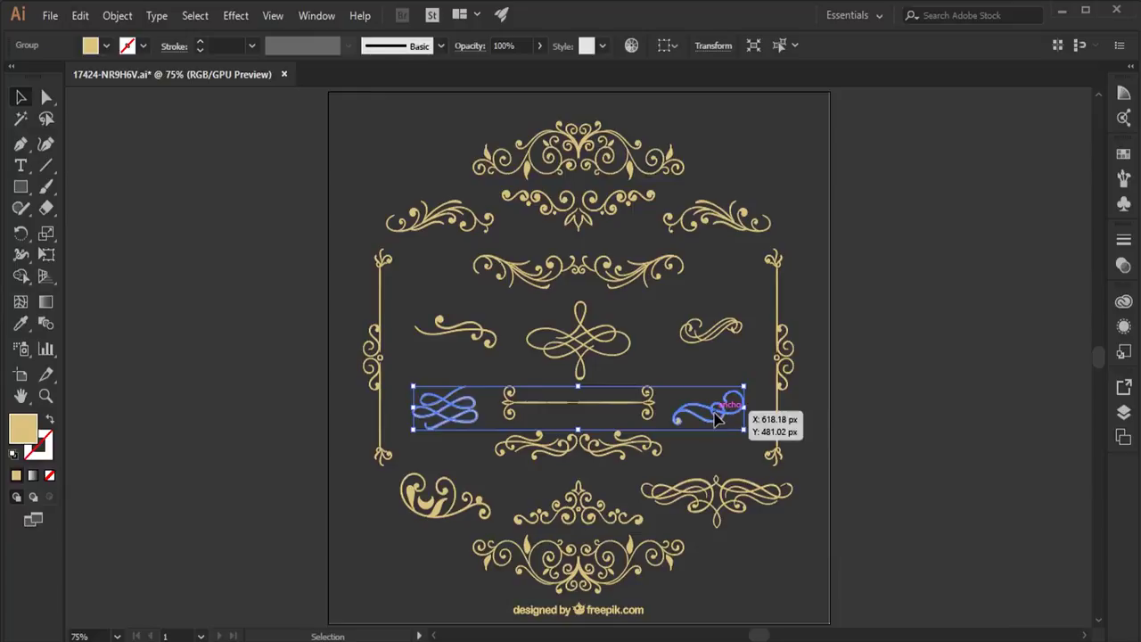
right_click(718, 417)
click(767, 275)
click(731, 382)
drag(727, 397, 713, 408)
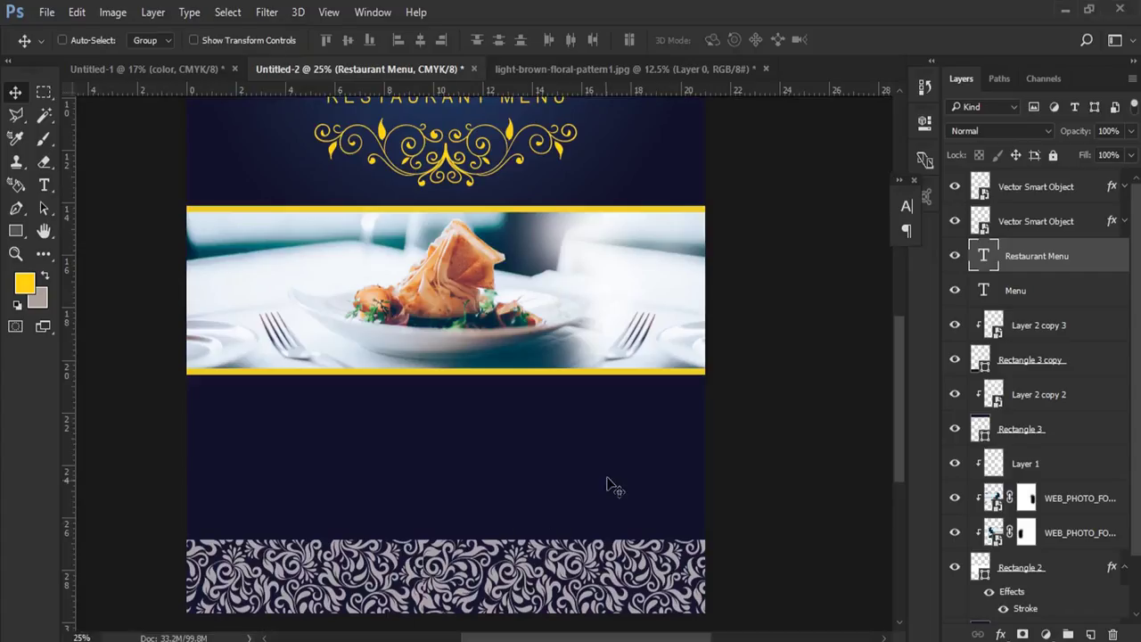
- Paste the swirl, scale it to about three quarters, and apply the yellow layer style
key(ctrl+v)
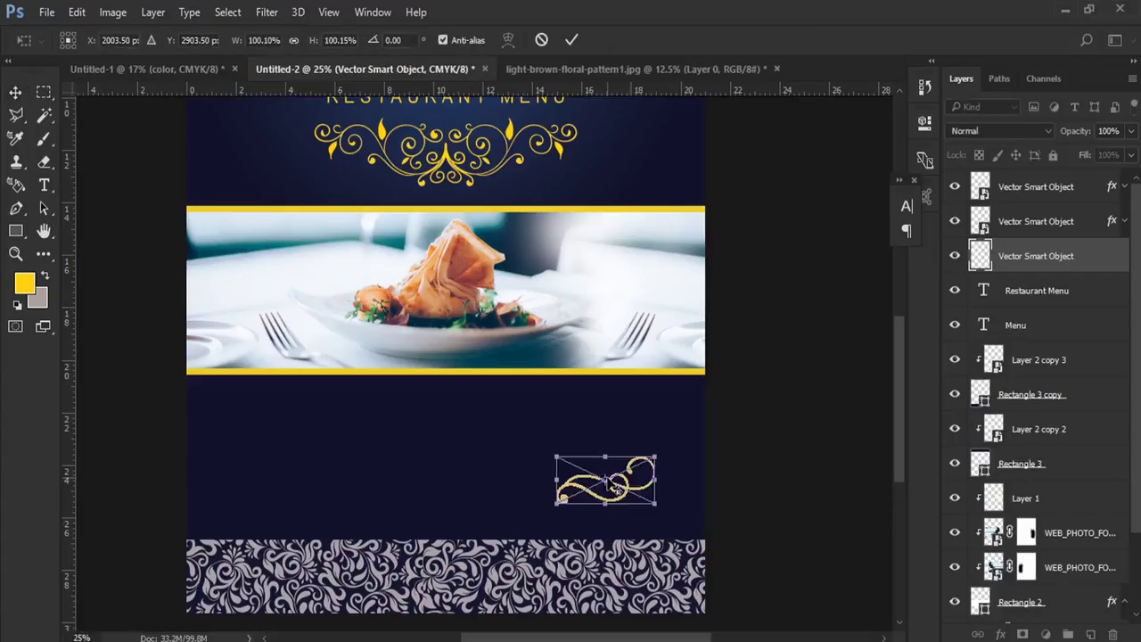
mouse_move(661, 459)
mouse_down()
mouse_move(620, 464)
mouse_move(655, 430)
mouse_up()
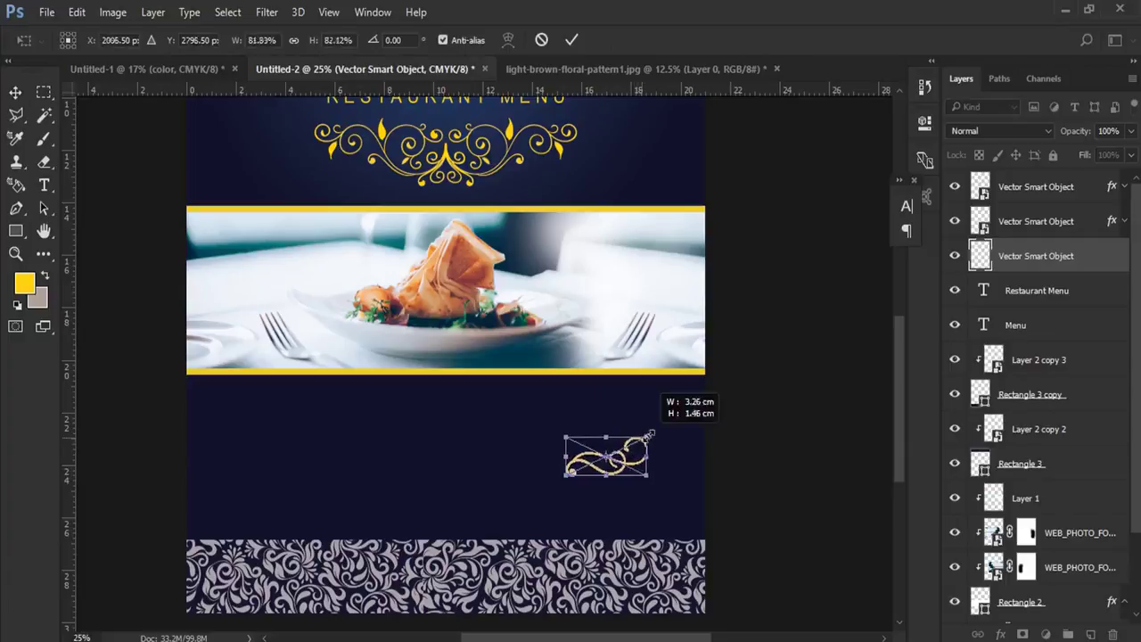
key(Return)
right_click(1029, 257)
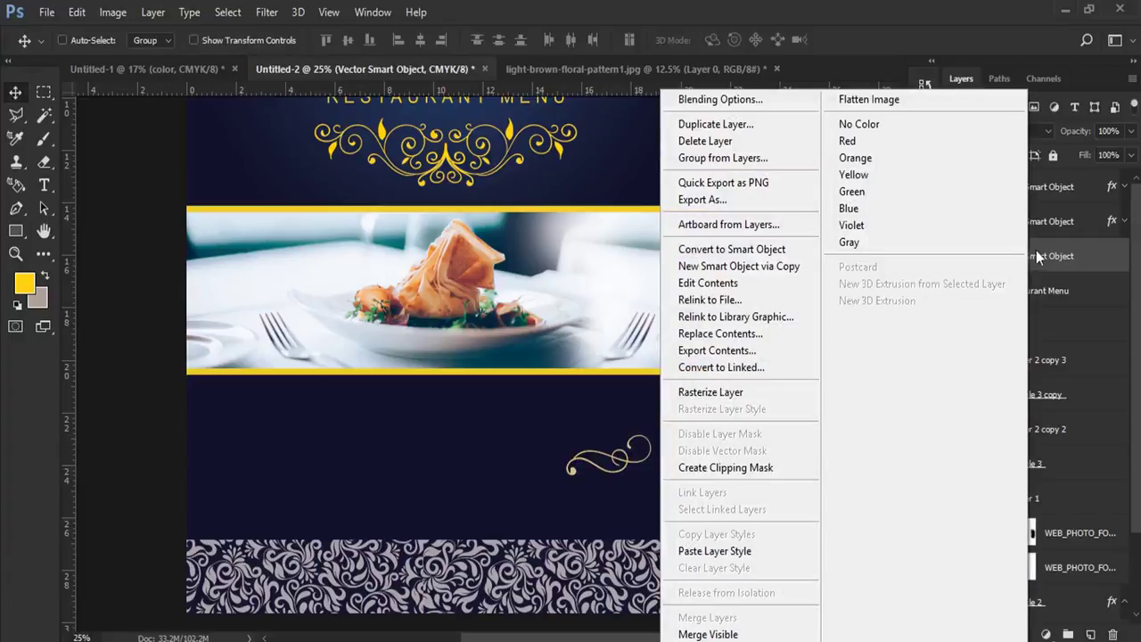
click(713, 548)
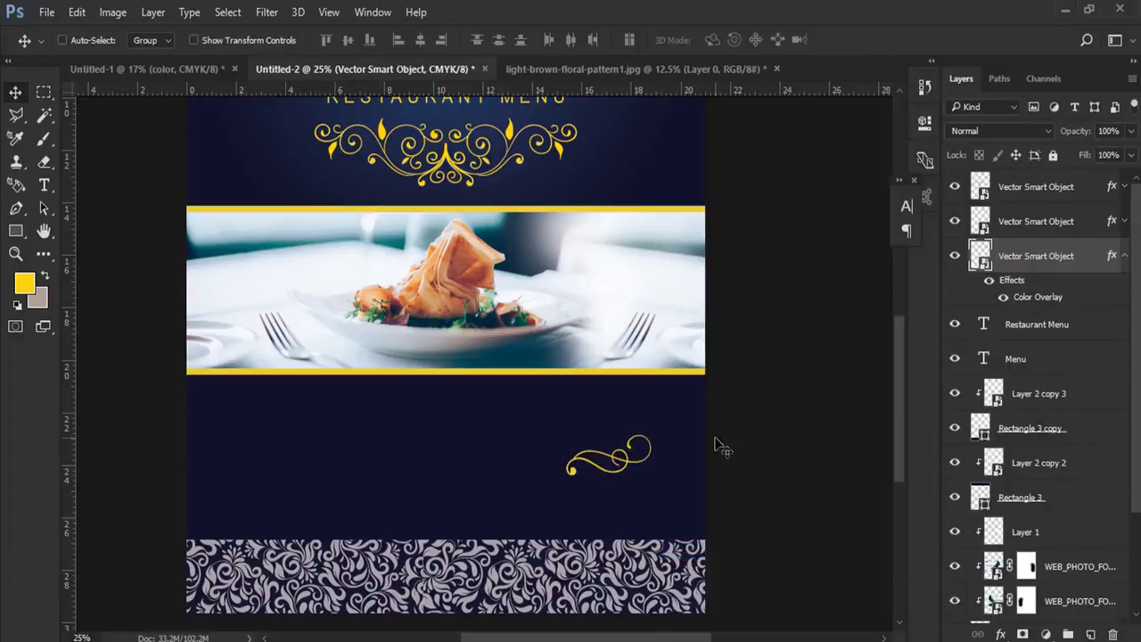
- Duplicate the swirl, flip the copy horizontally, and place it on the left
drag(638, 442, 416, 443)
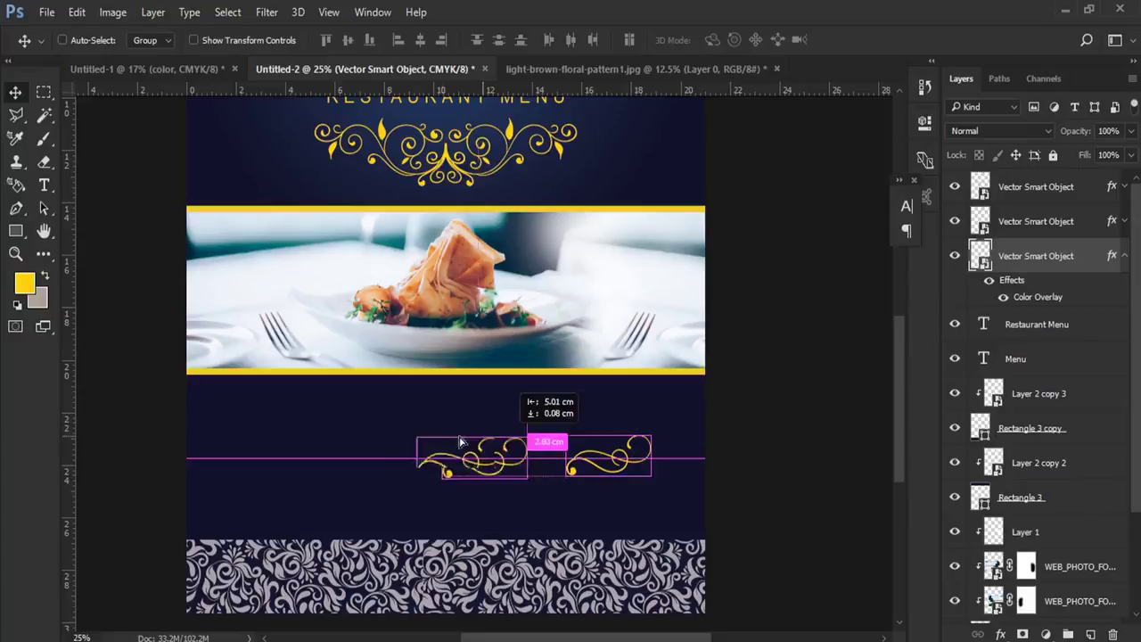
key(ctrl+t)
right_click(406, 459)
click(471, 410)
drag(426, 470, 335, 470)
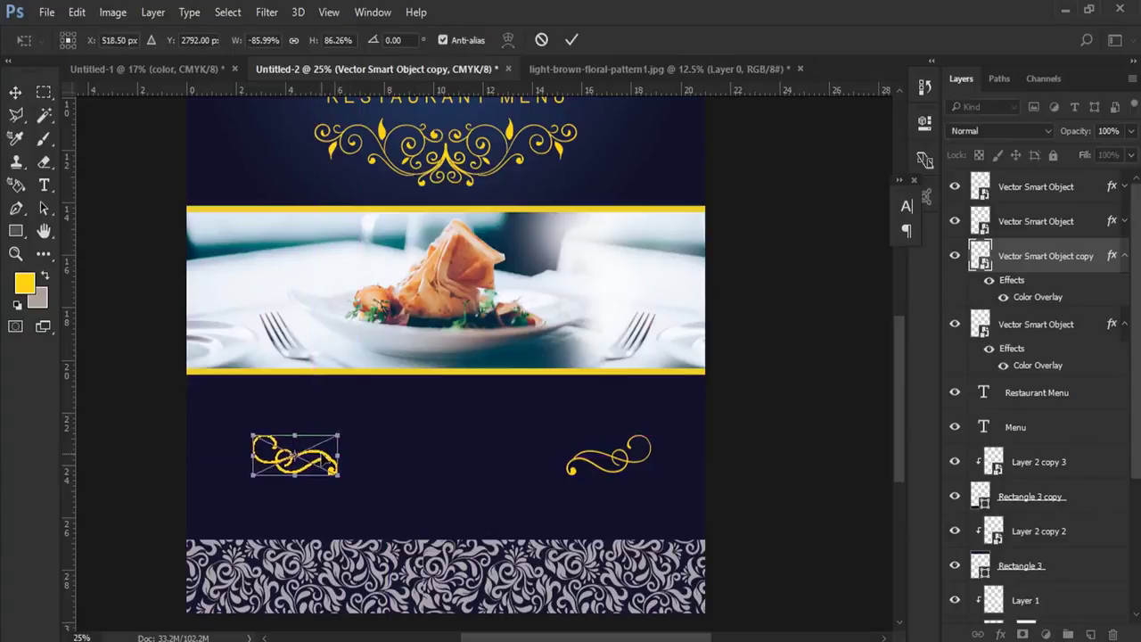
key(Return)
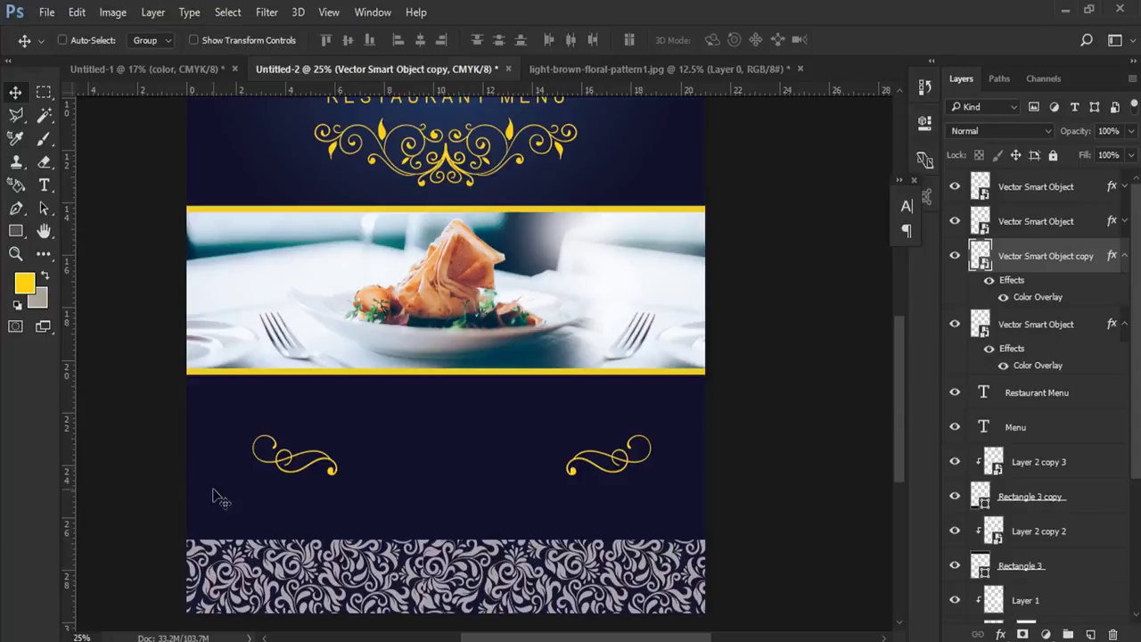
- Start a text line between the swirls with '00', setting letter spacing 0 and bold weight
click(43, 187)
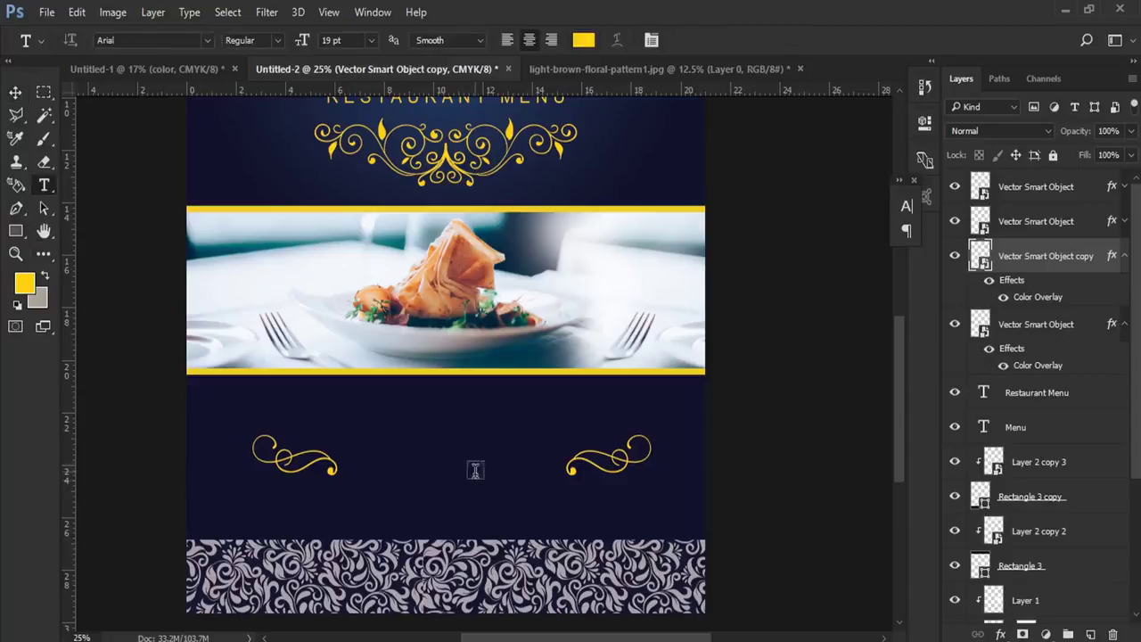
click(414, 464)
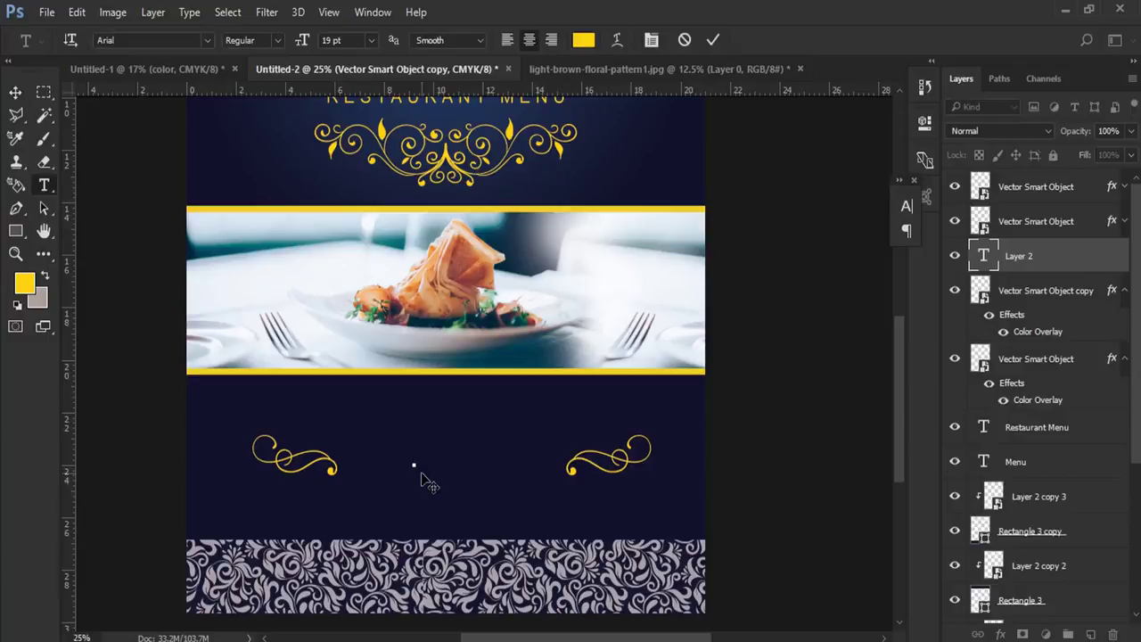
text(po0000)
key(ctrl+a)
click(651, 39)
click(875, 271)
click(838, 416)
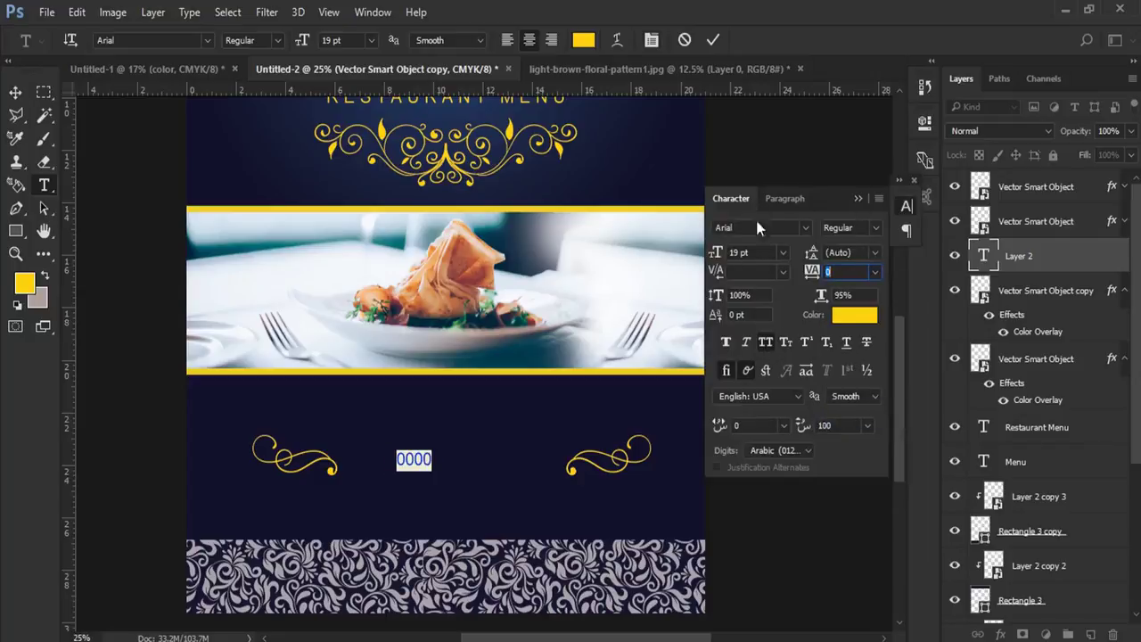
click(874, 228)
click(842, 288)
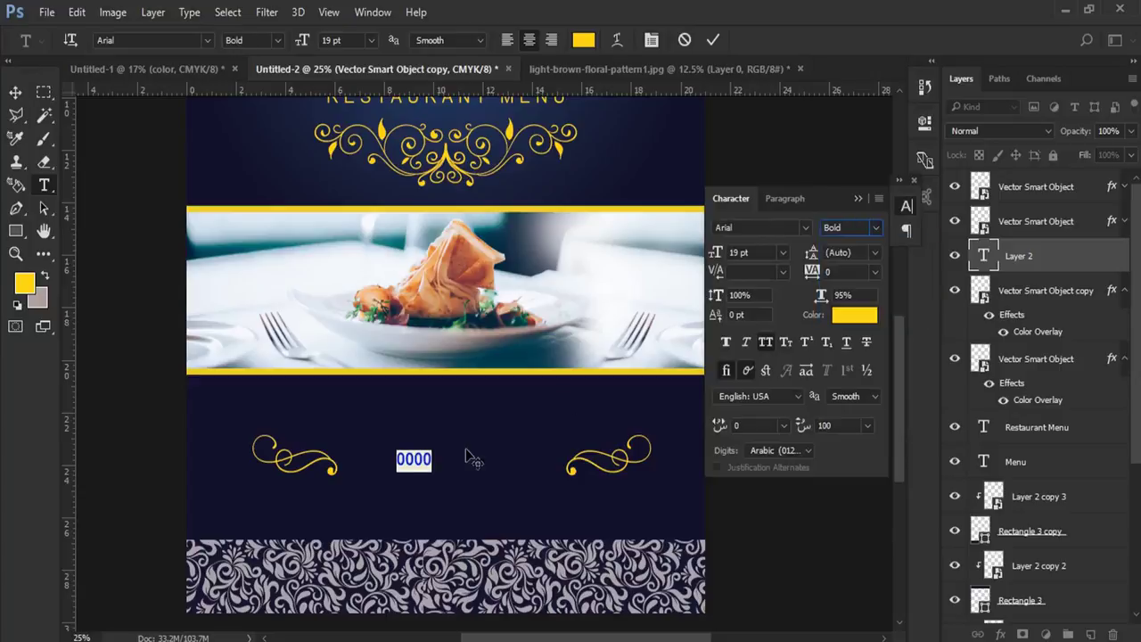
key(Left)
text(2136)
key(Home)
text(21546)
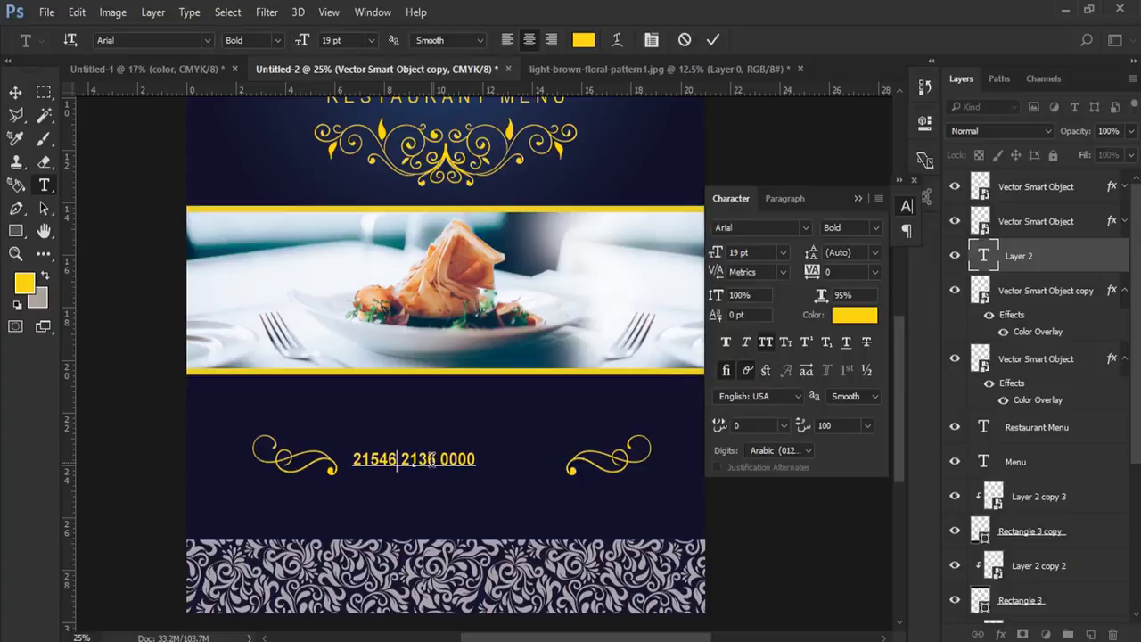
triple_click(431, 458)
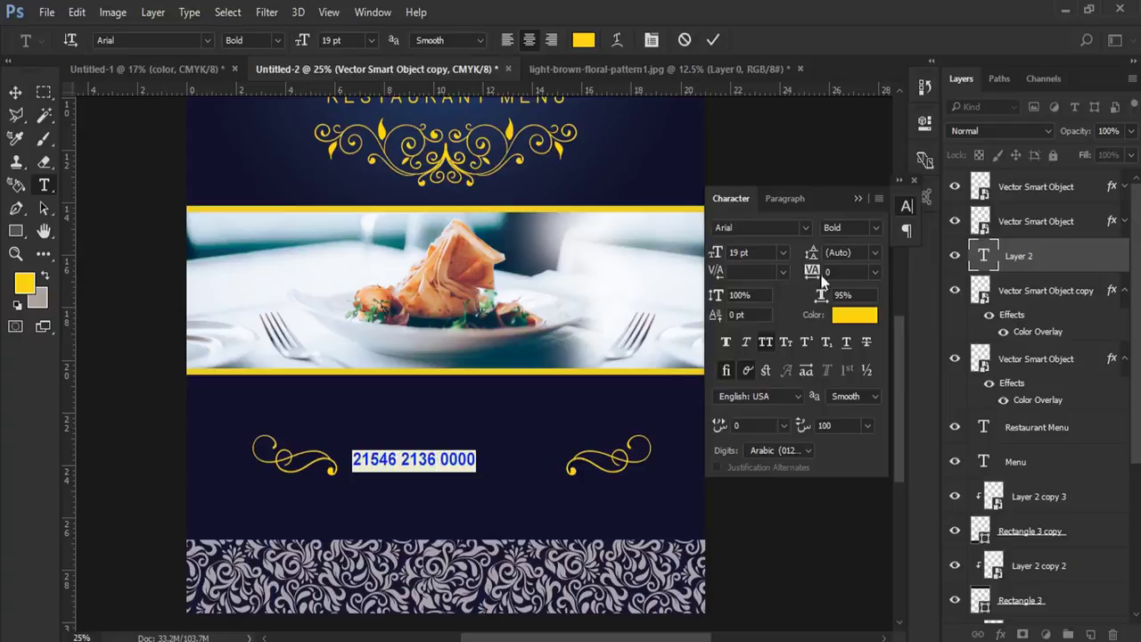
click(785, 198)
click(724, 332)
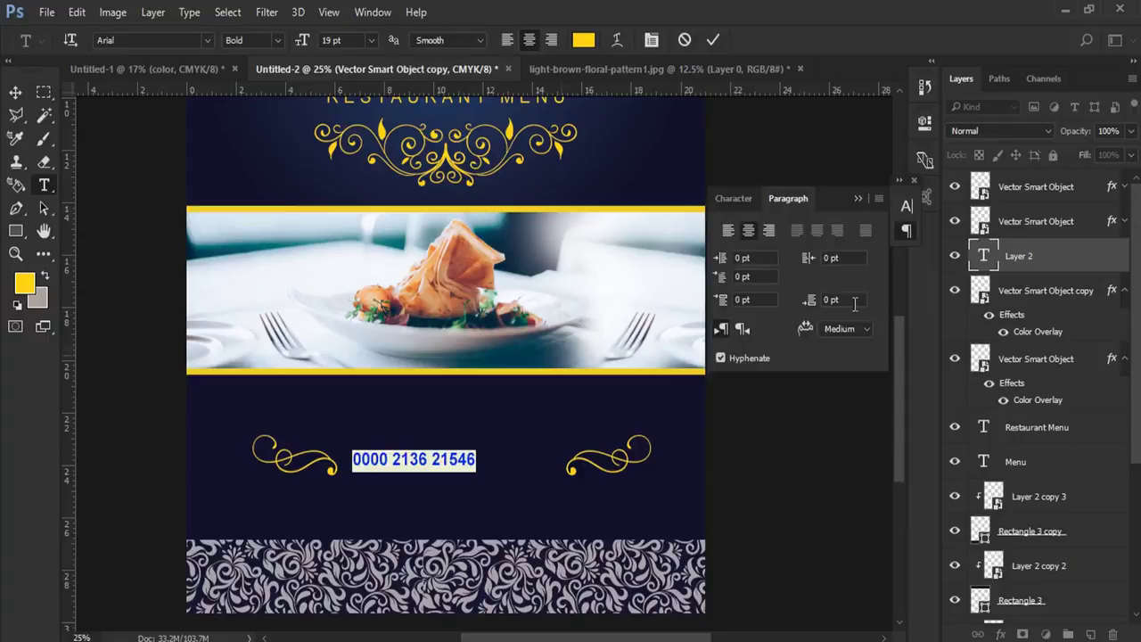
click(859, 197)
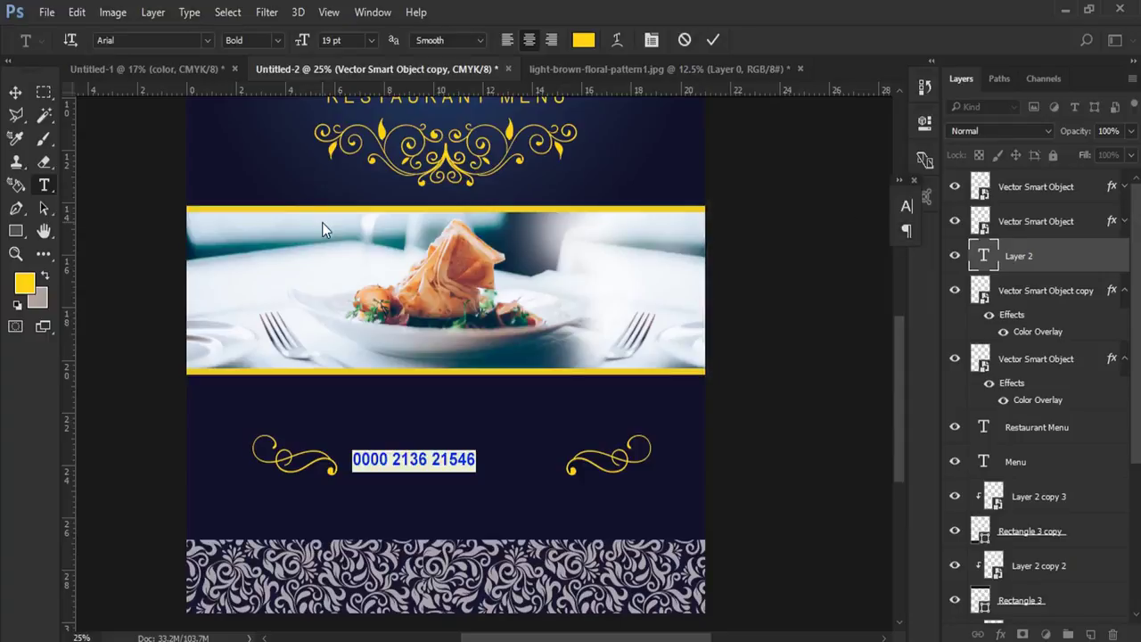
click(15, 92)
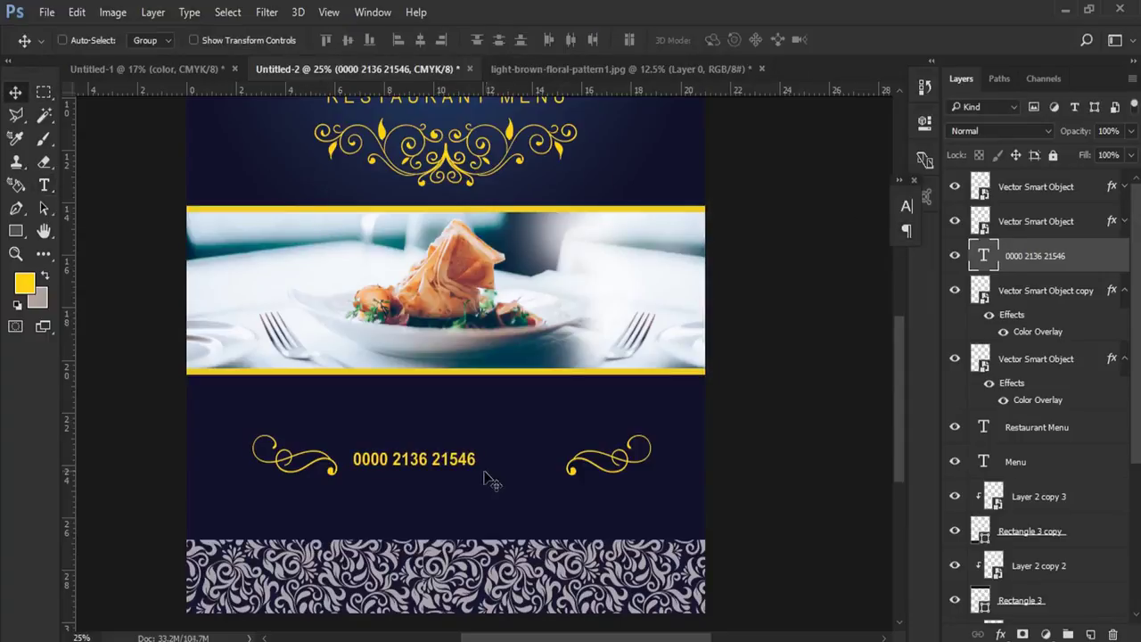
- Enlarge the phone number text to about 24.58 pt and nudge it right
key(ctrl+t)
drag(479, 471, 512, 481)
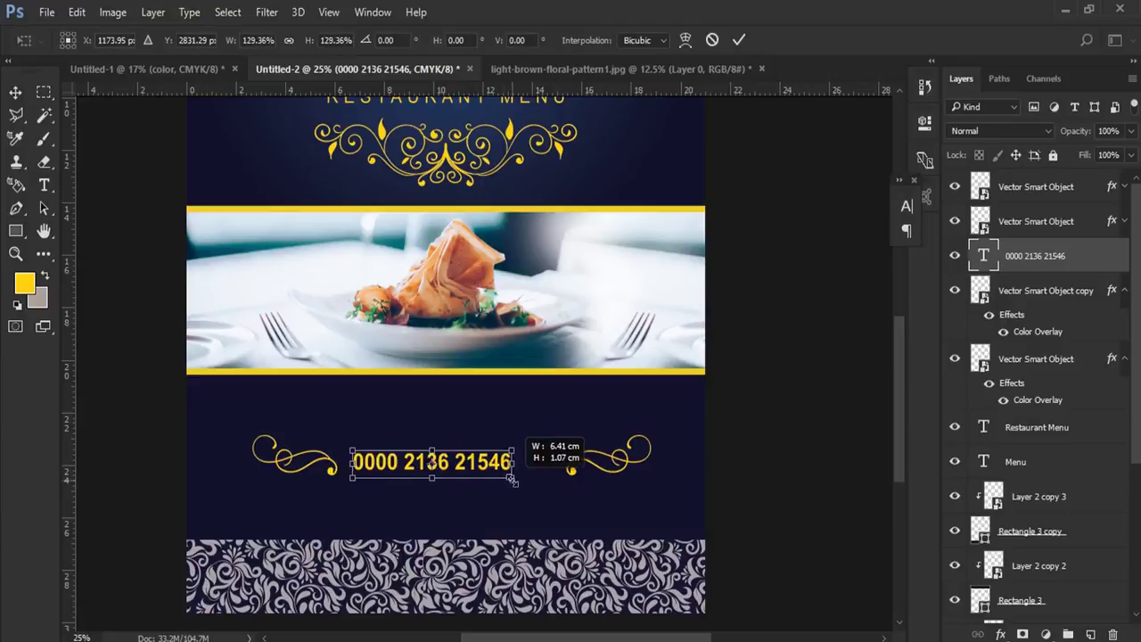
key(Return)
key(shift+Right)
key(shift+Right)
key(shift+Right)
key(shift+Right)
key(shift+Right)
key(shift+Right)
key(shift+Right)
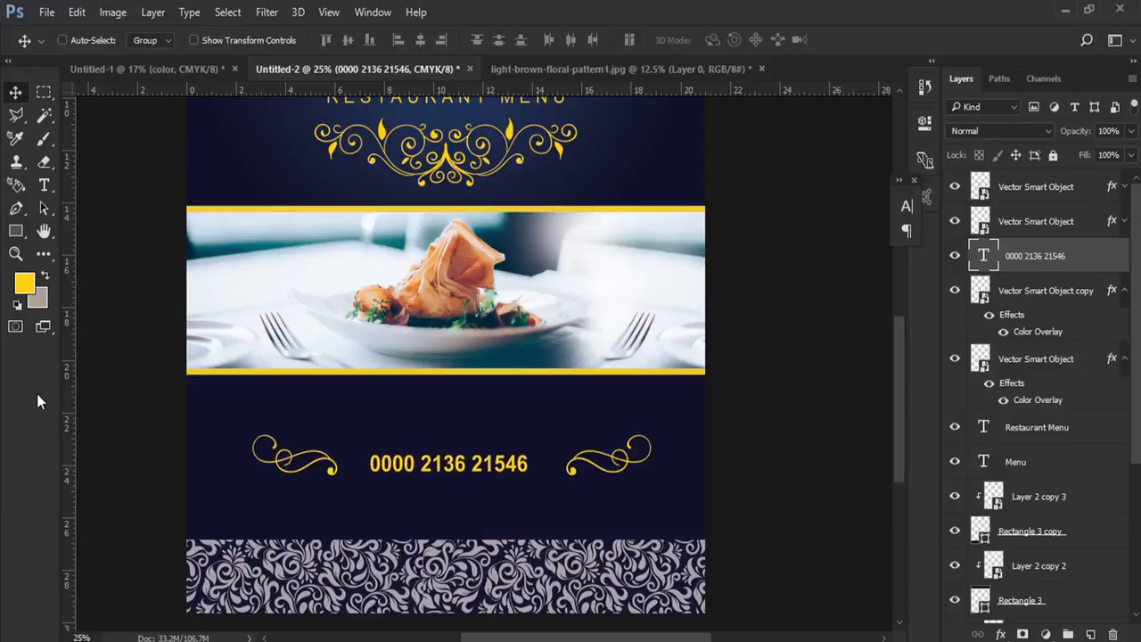
- Change the number to Arial Regular and centre it between the swirls
click(44, 186)
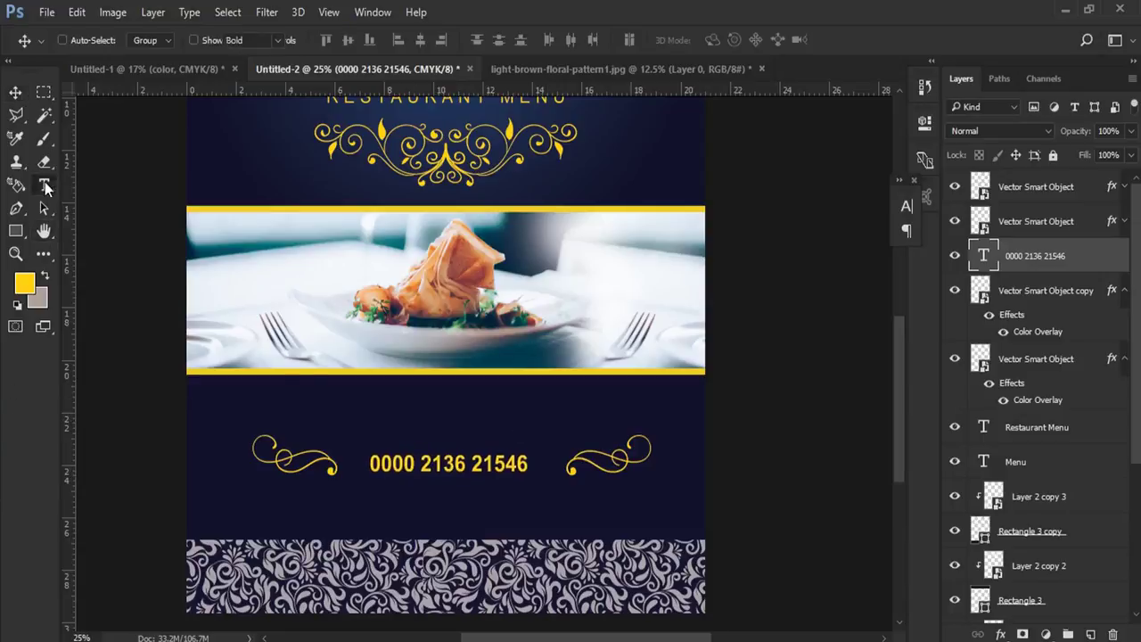
triple_click(393, 476)
click(652, 40)
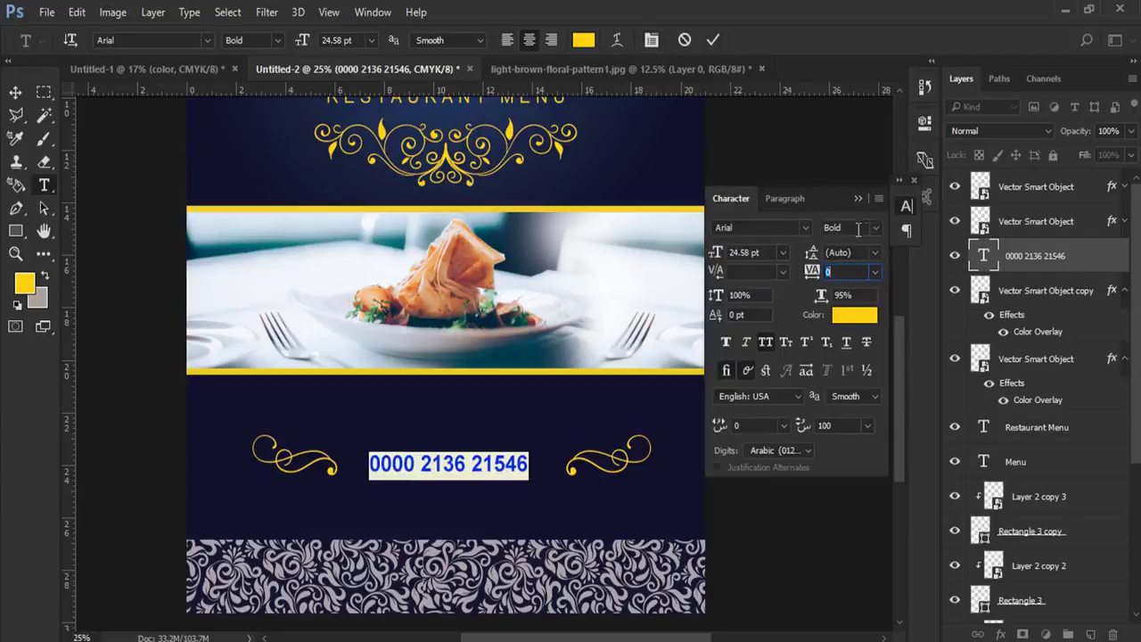
click(857, 229)
click(846, 258)
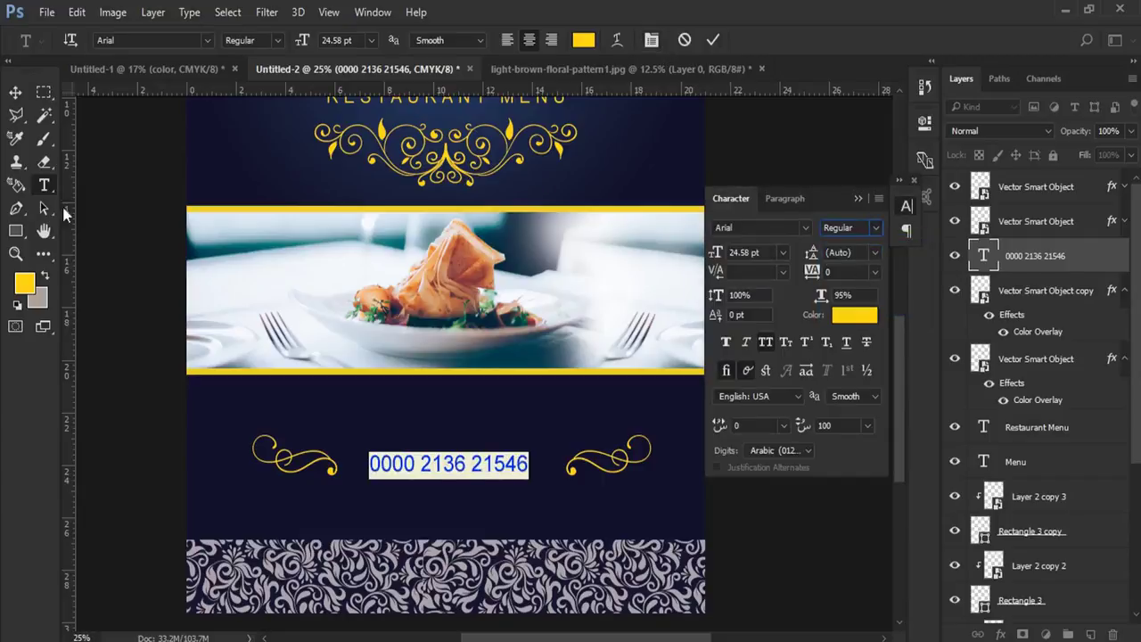
click(16, 95)
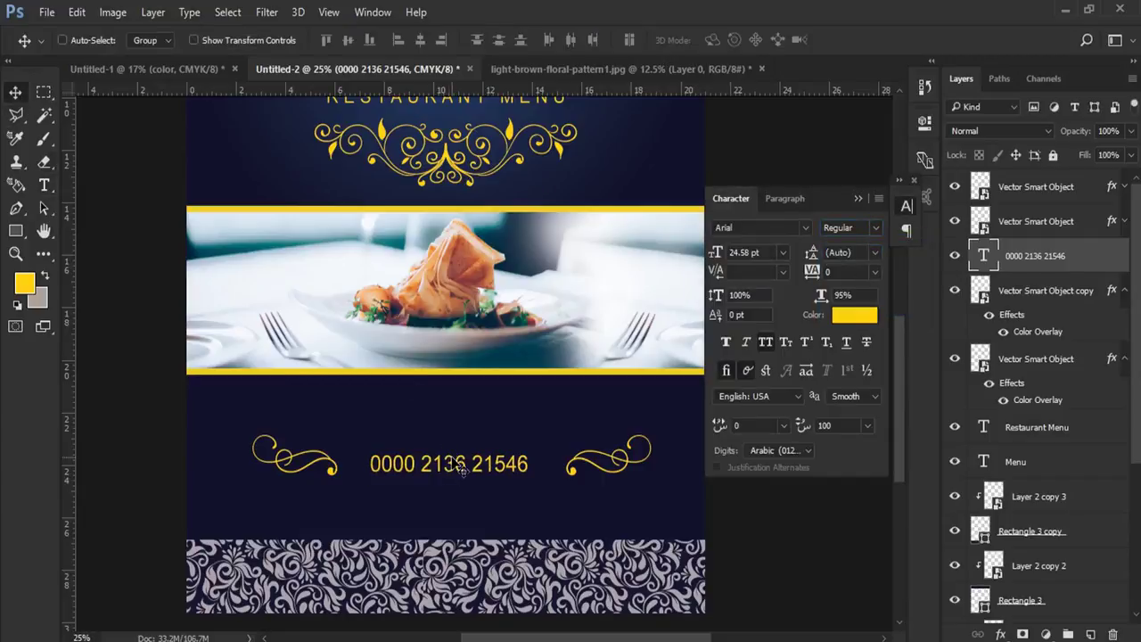
drag(469, 472, 479, 464)
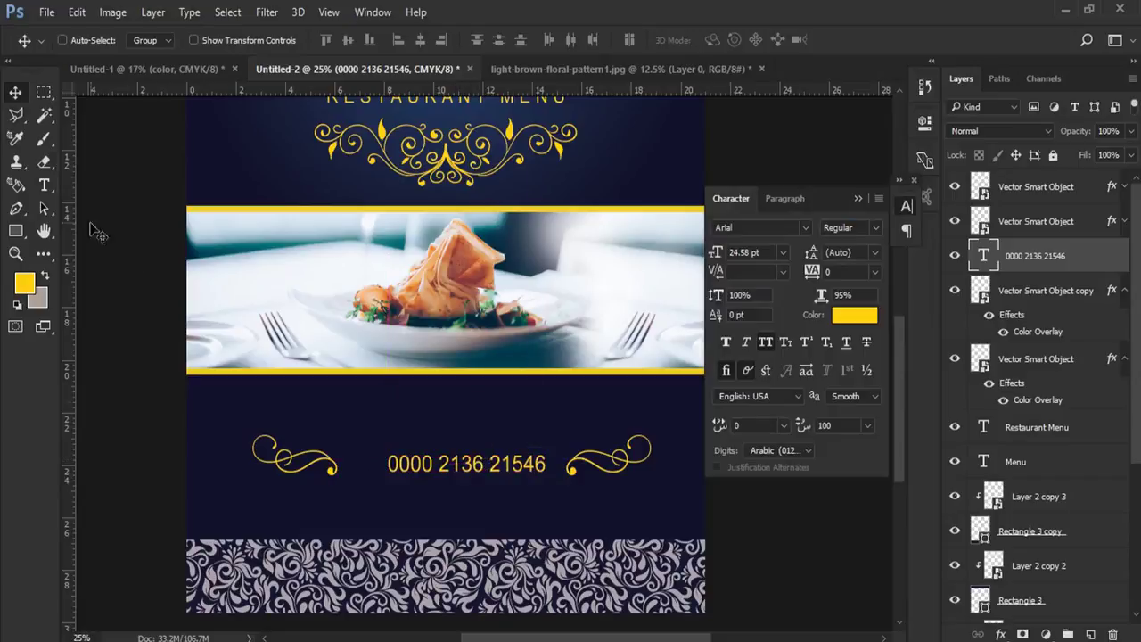
- Draw the phone custom shape to the left of the number
click(15, 230)
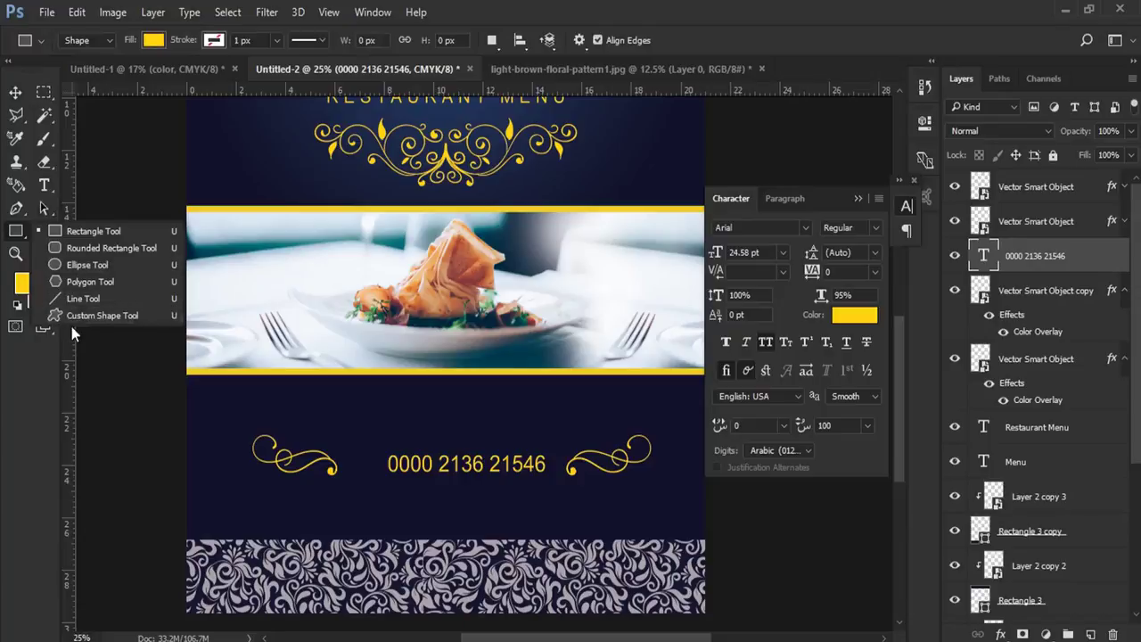
click(72, 313)
click(646, 40)
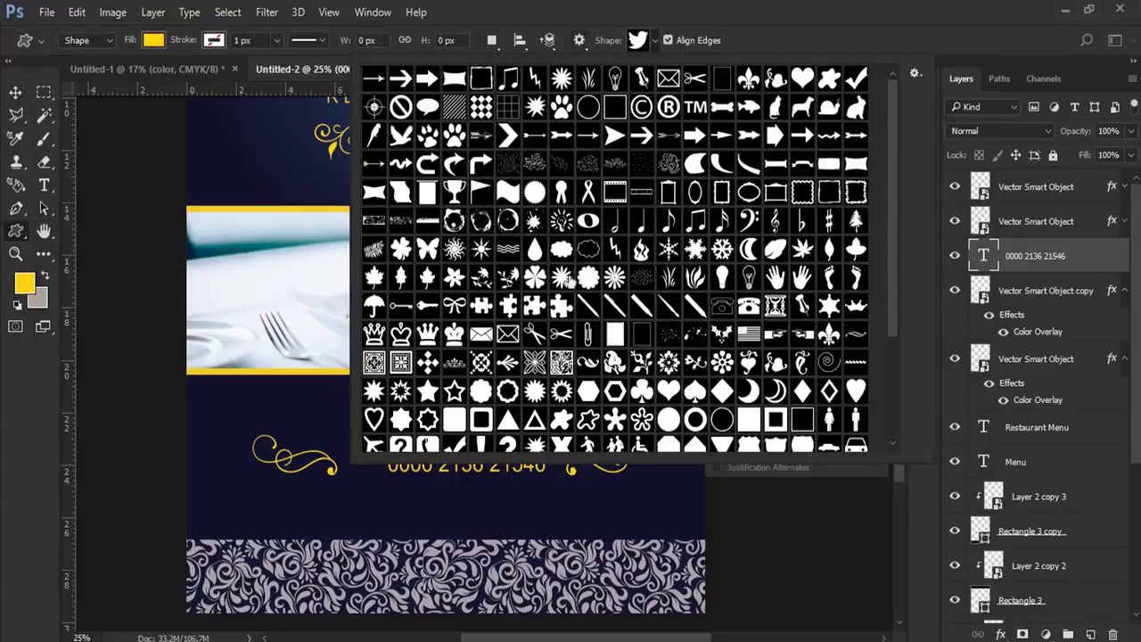
double_click(426, 437)
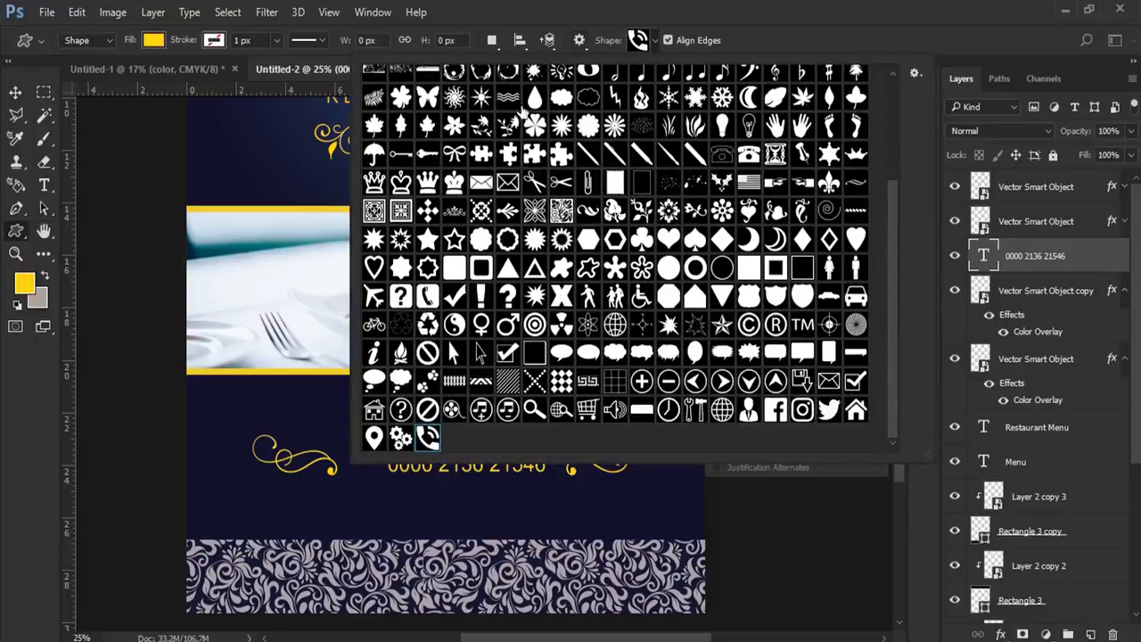
drag(349, 449, 374, 474)
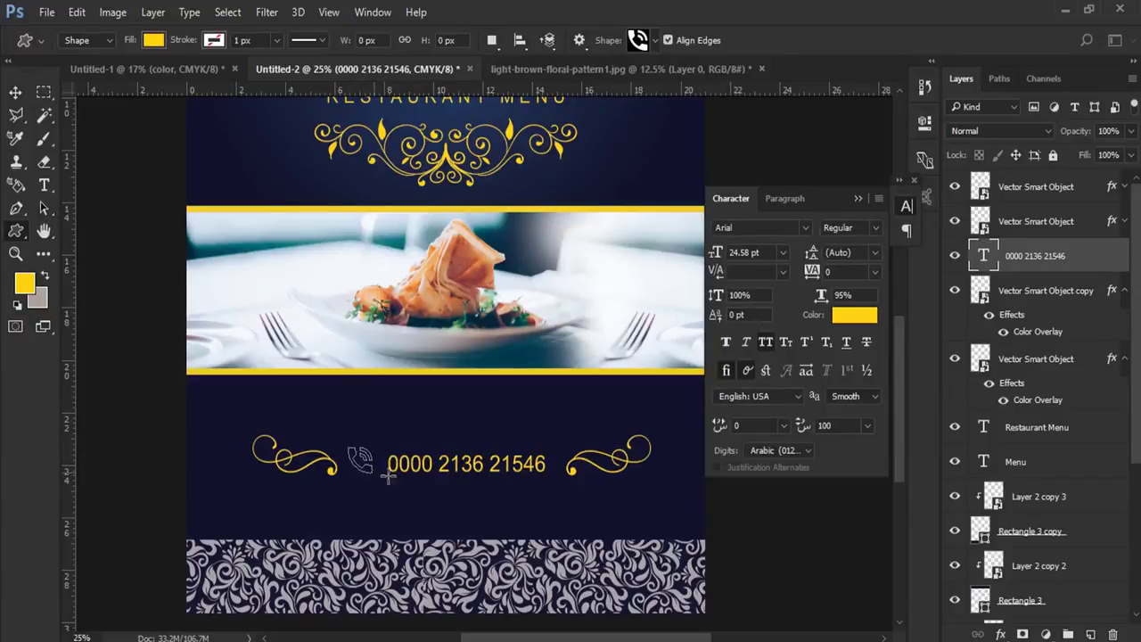
- Scale the phone icon down slightly
click(15, 91)
key(ctrl+t)
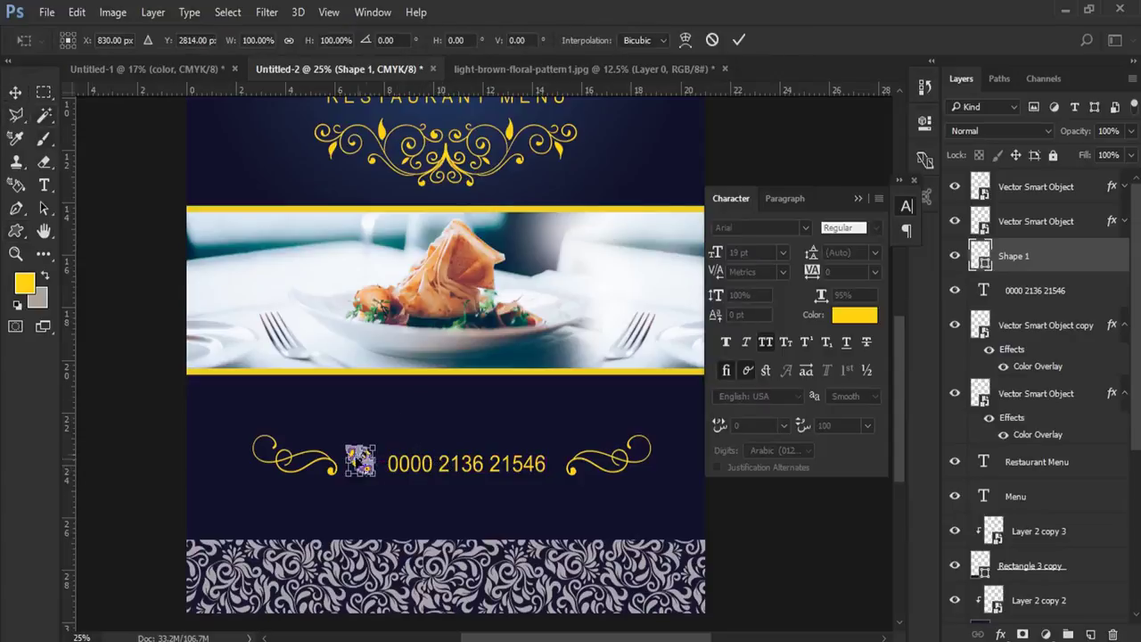
drag(346, 445, 350, 449)
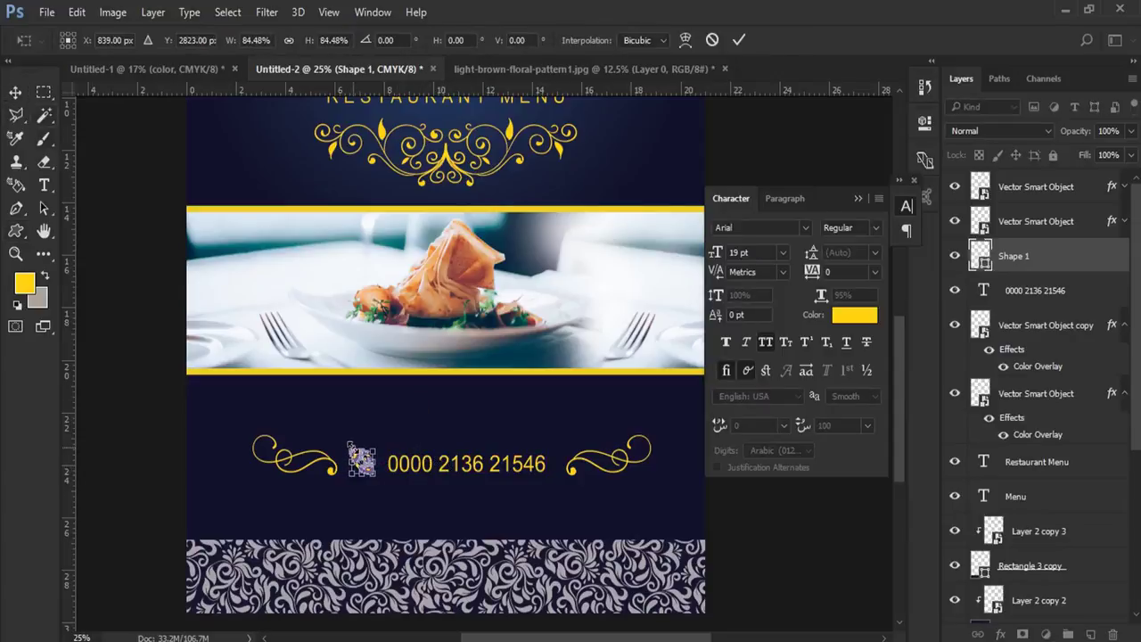
key(Return)
- Fine-tune the phone number's position beside the phone icon
right_click(459, 461)
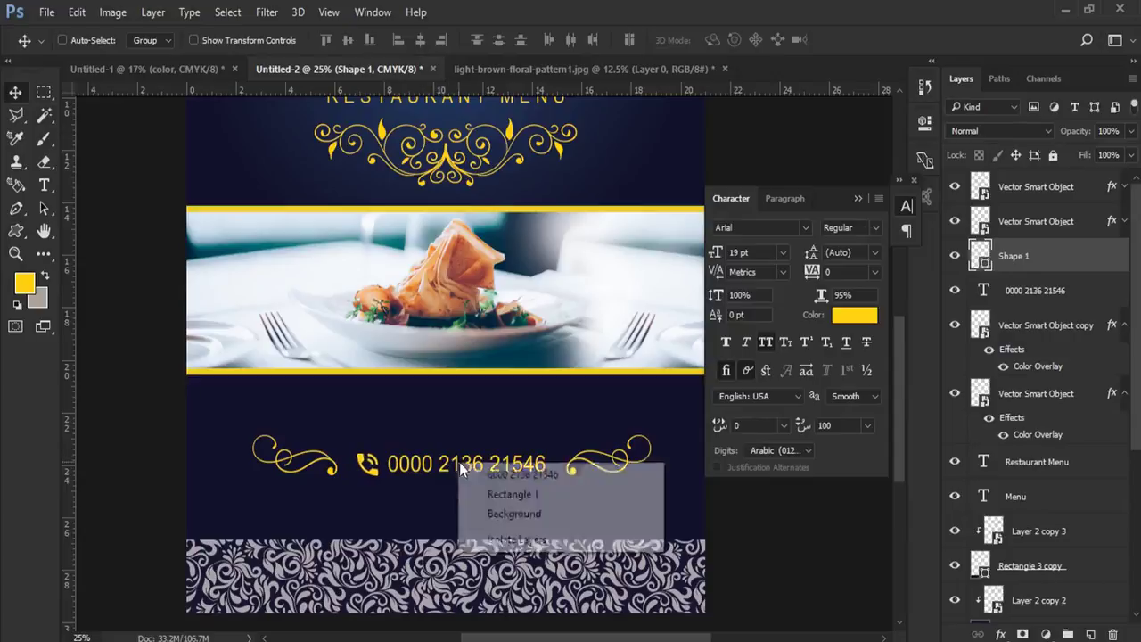
click(485, 474)
drag(455, 478, 456, 477)
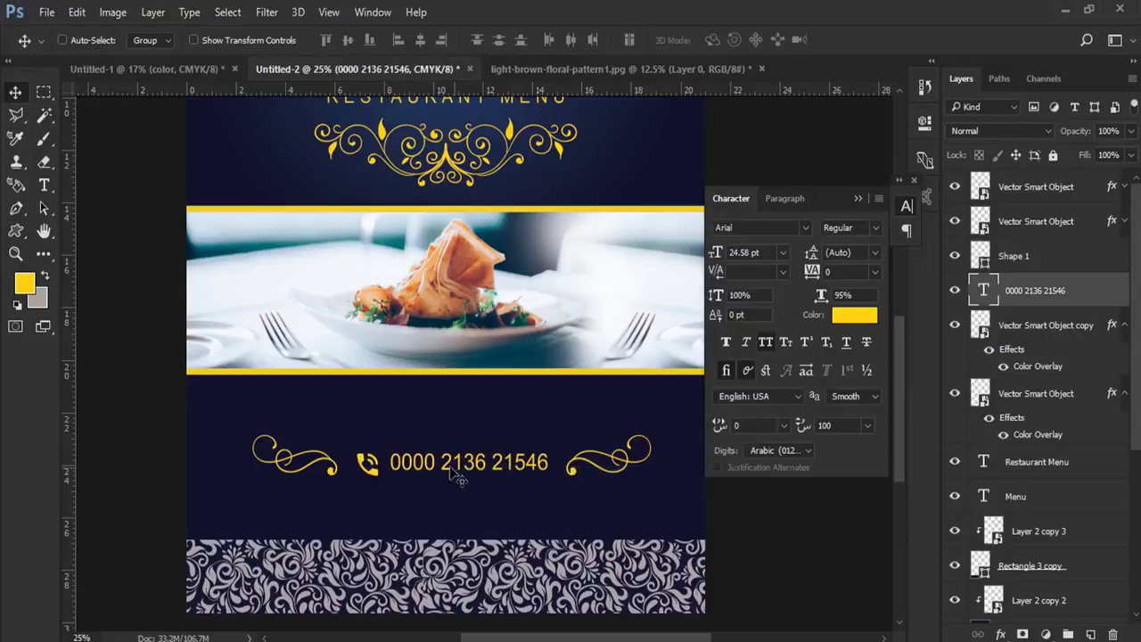
right_click(373, 467)
click(383, 479)
right_click(376, 476)
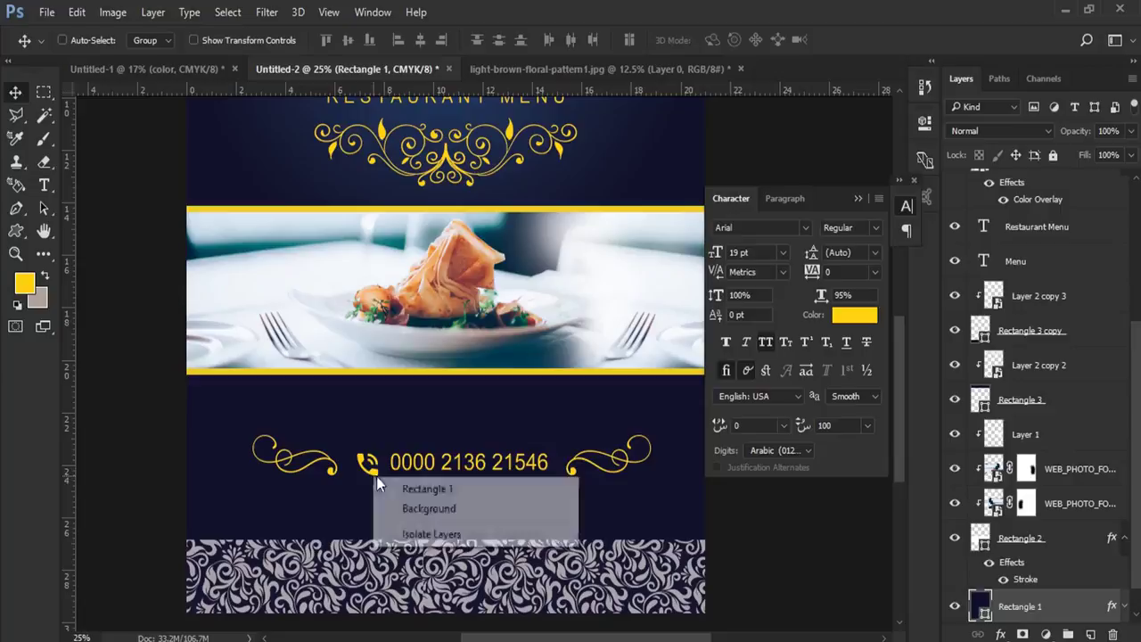
right_click(374, 471)
click(406, 484)
right_click(415, 464)
click(430, 474)
drag(434, 489, 439, 481)
key(Left)
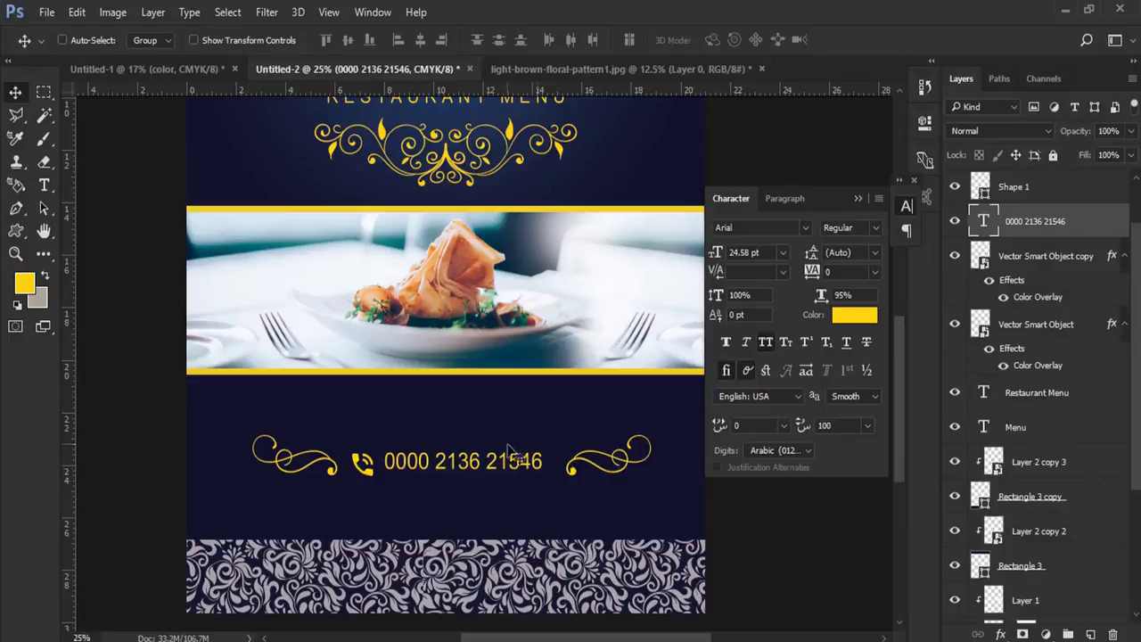
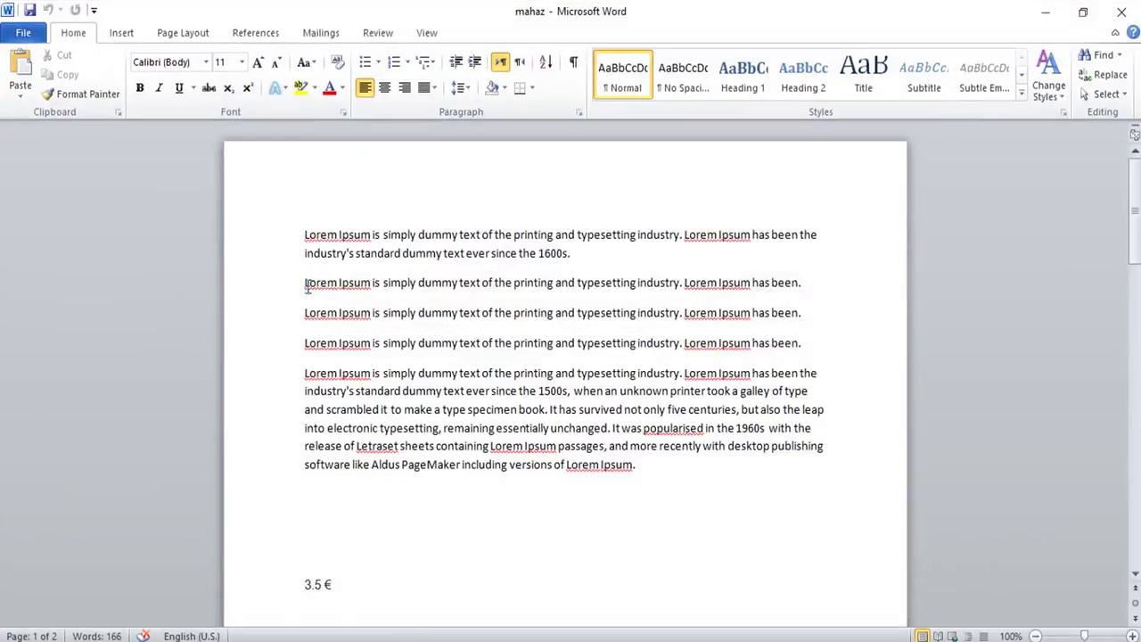
- Copy the Lorem Ipsum paragraph and draw a text box below the phone number
drag(306, 284, 797, 286)
right_click(799, 291)
click(843, 319)
click(45, 186)
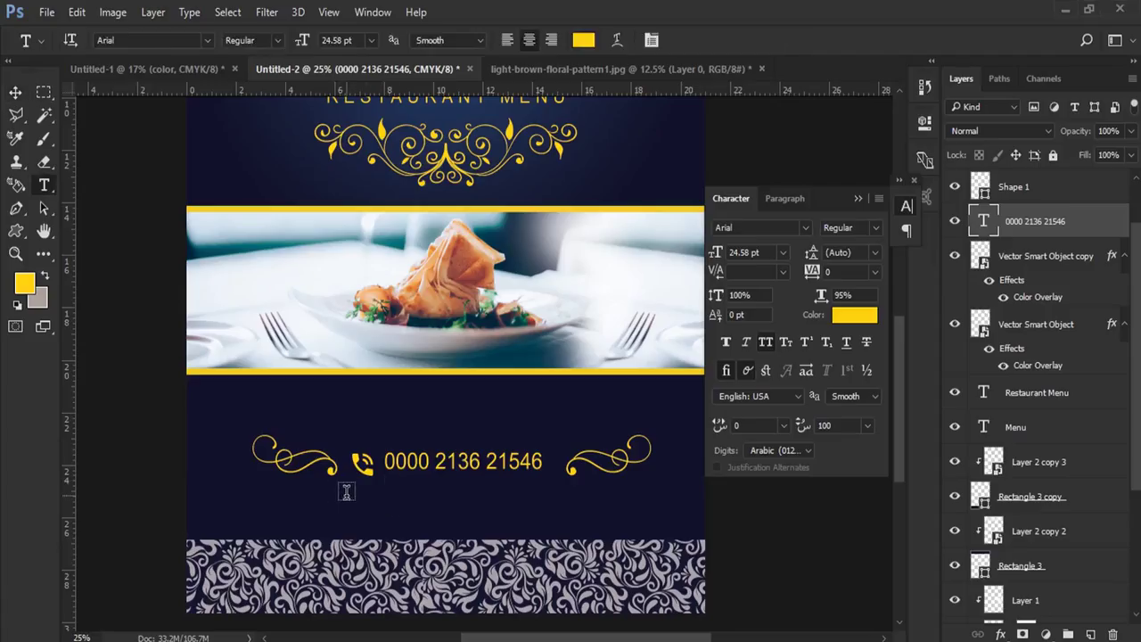
drag(352, 497, 577, 540)
- Paste the copied paragraph into the new text box at 9 pt
click(372, 42)
click(357, 125)
right_click(457, 501)
click(484, 189)
- Switch the pasted paragraph to mixed case at 11 pt and commit it
key(ctrl+a)
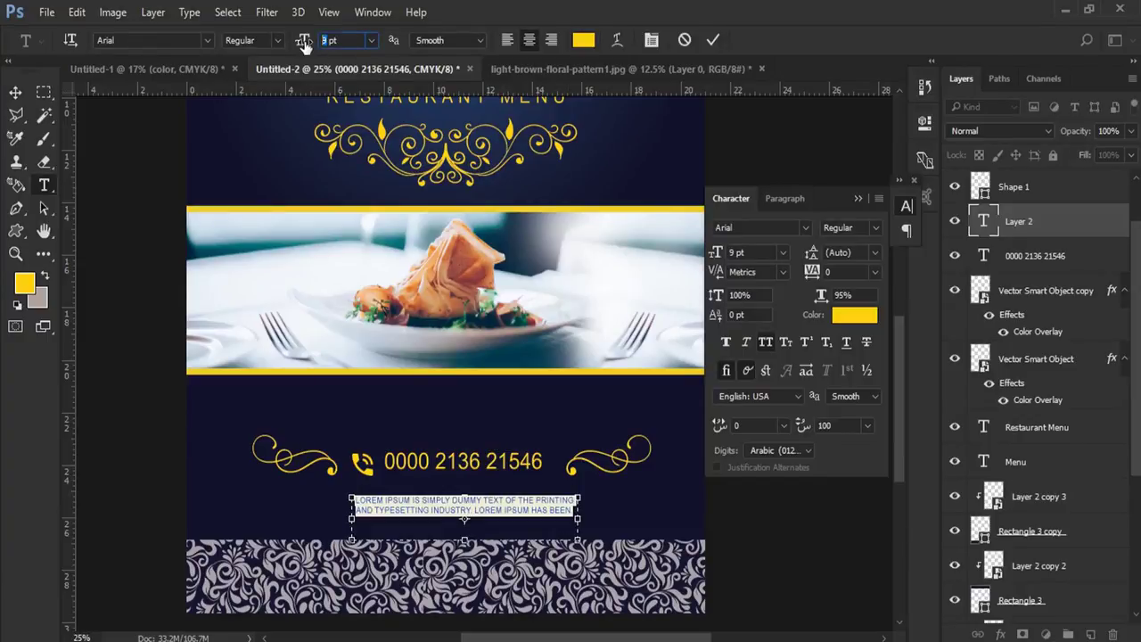
key(Up)
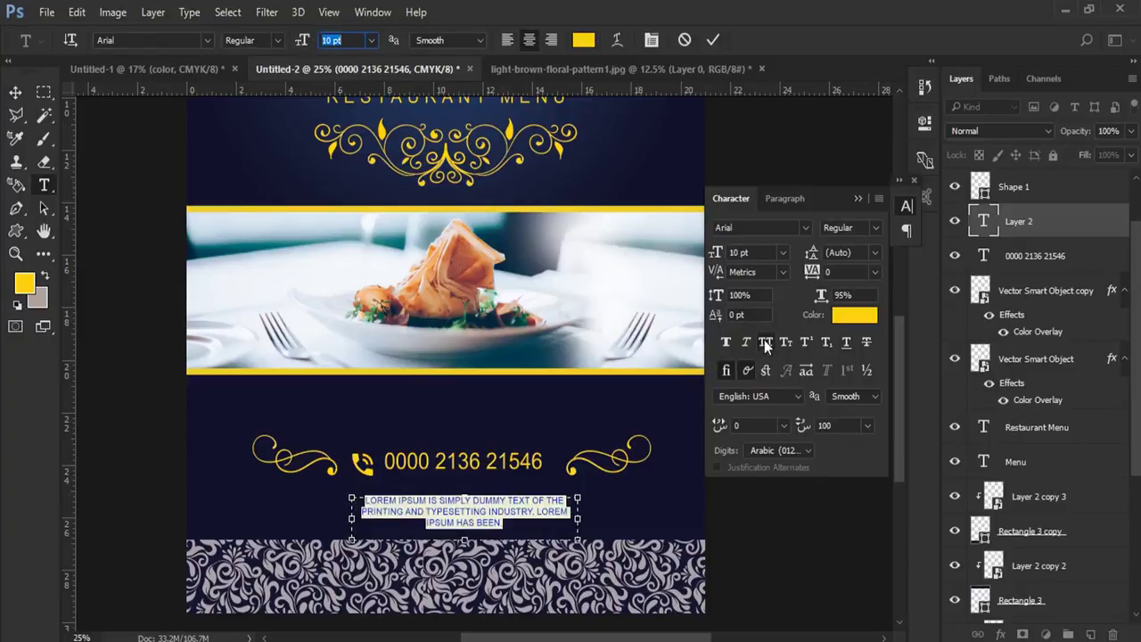
click(765, 342)
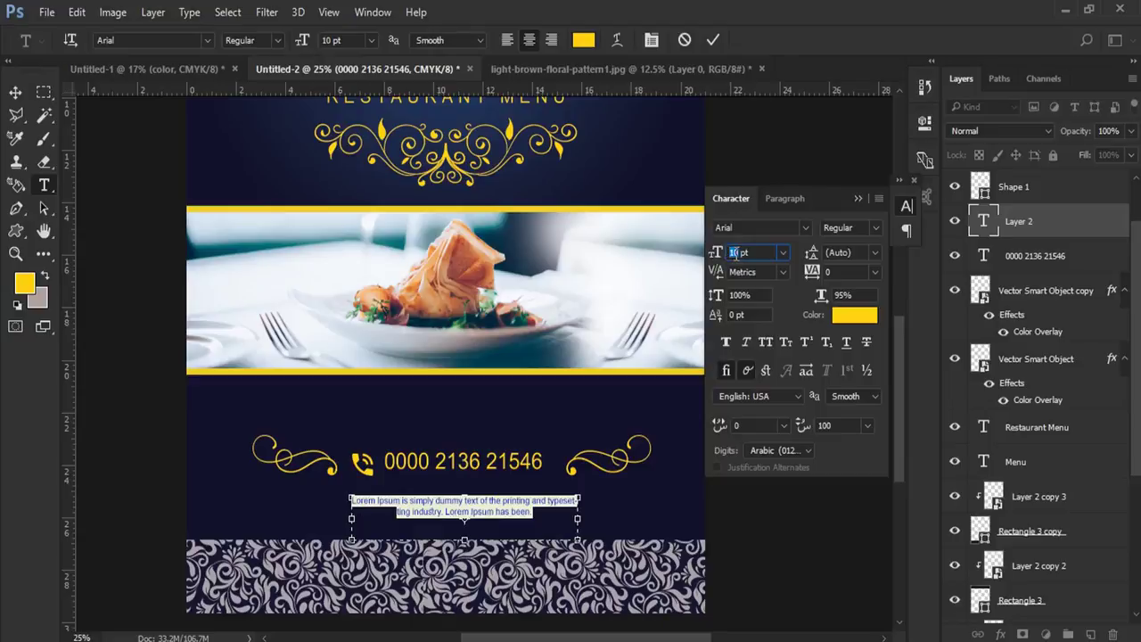
key(Up)
key(Up)
key(Up)
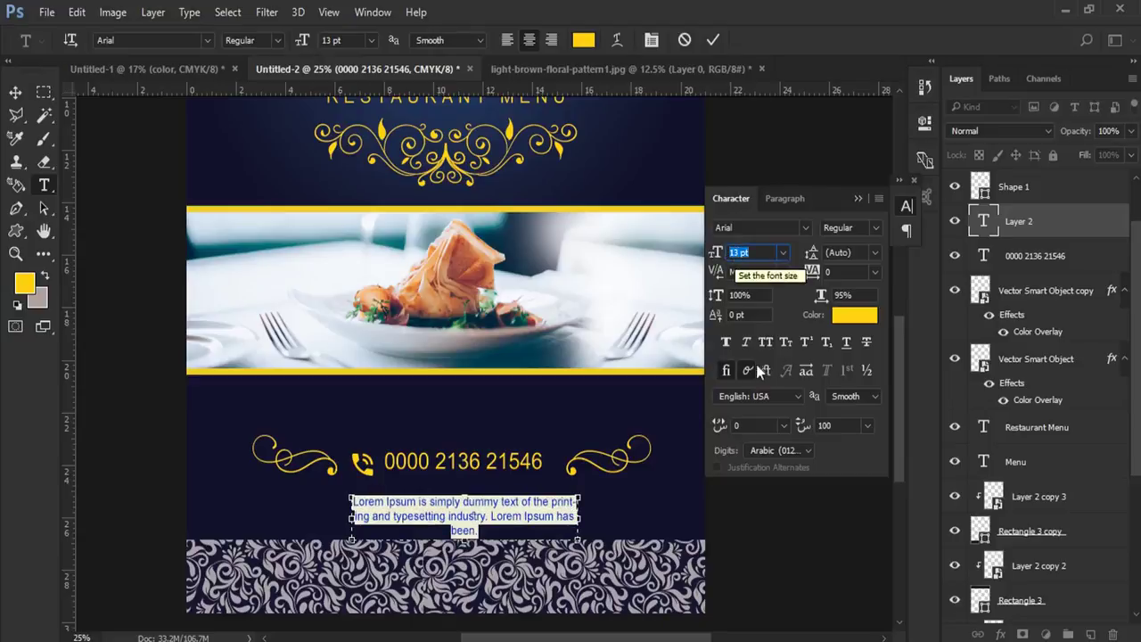
key(Down)
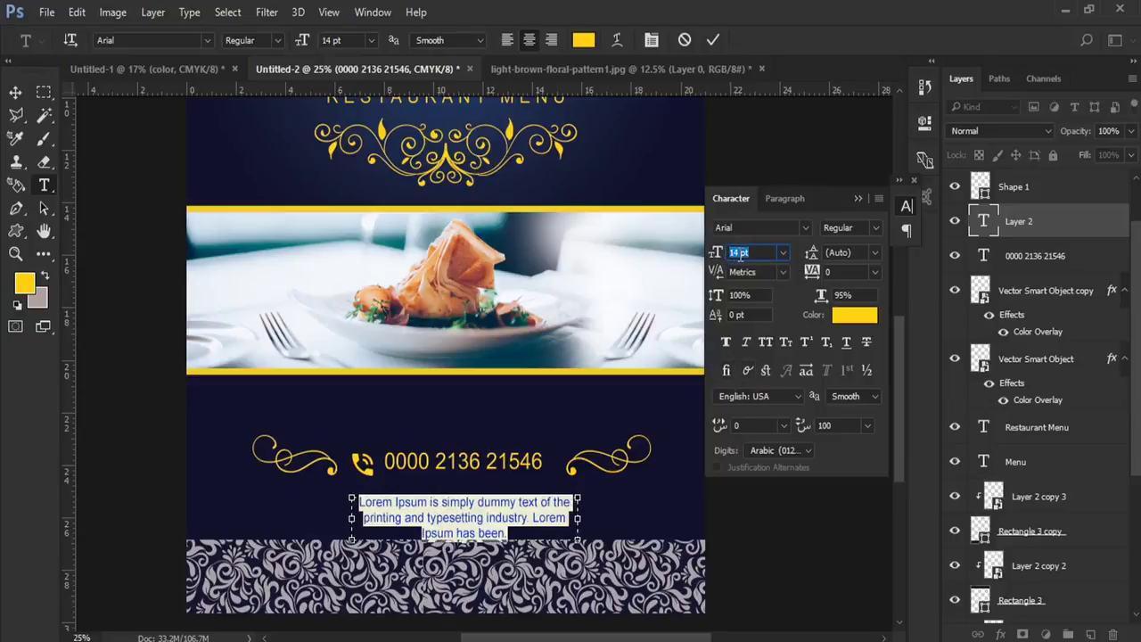
key(Down)
click(14, 94)
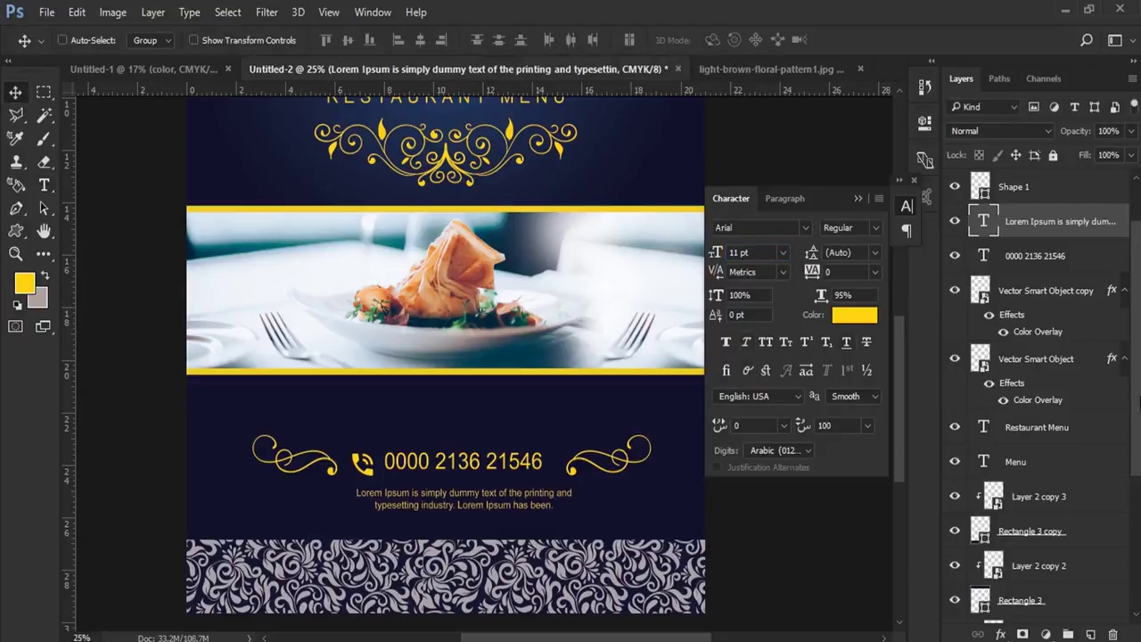
- Centre the Lorem Ipsum paragraph horizontally on the page
scroll(1034, 446, down, 5)
shift+click(1025, 606)
click(420, 40)
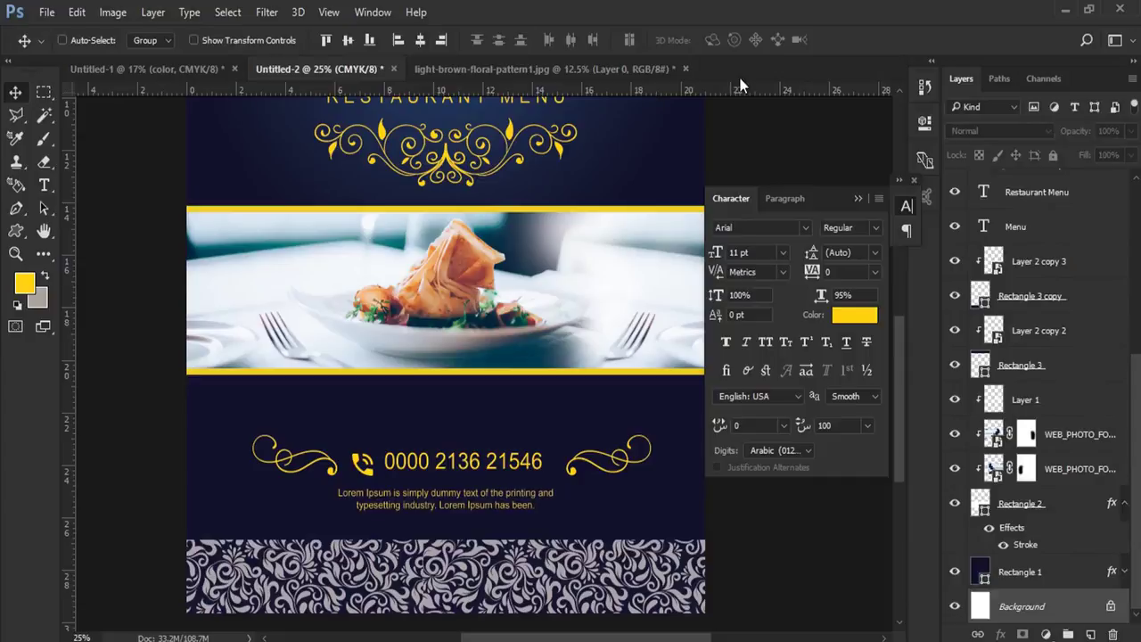
right_click(504, 495)
click(517, 504)
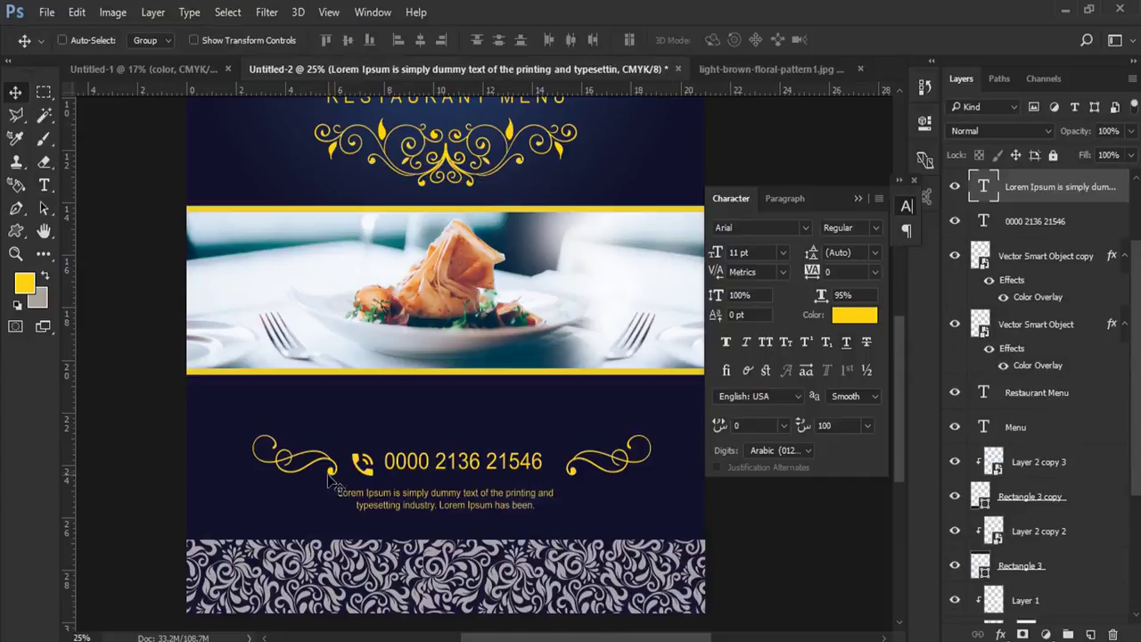
- Spread the two gold ornaments slightly outward from the phone number
right_click(328, 471)
click(361, 484)
drag(361, 484, 334, 466)
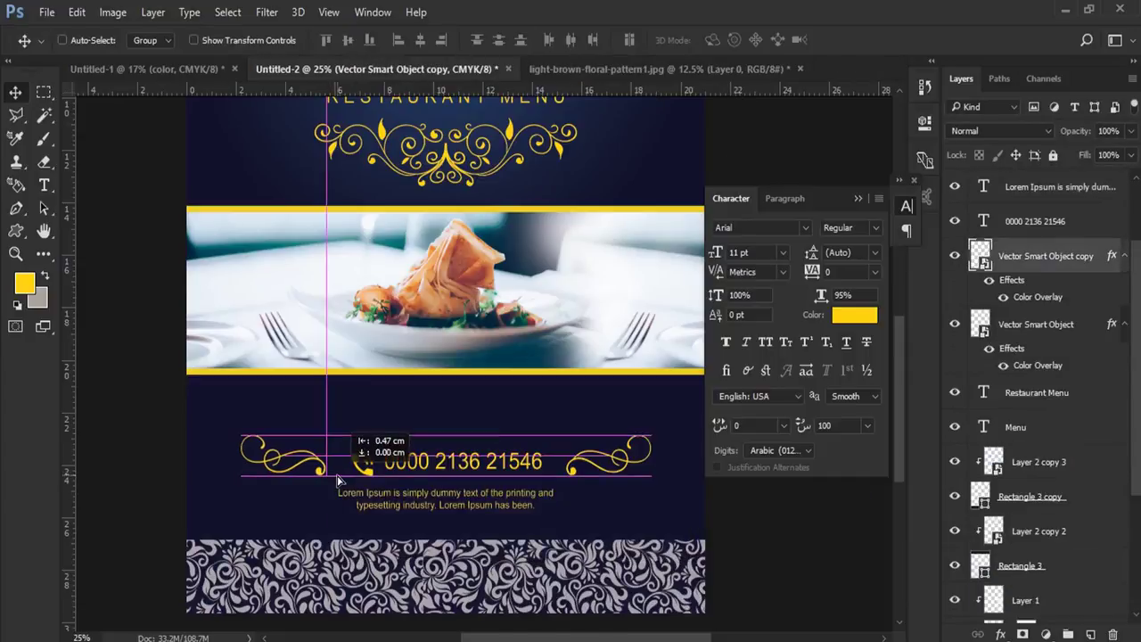
right_click(572, 466)
click(604, 482)
drag(604, 482, 615, 481)
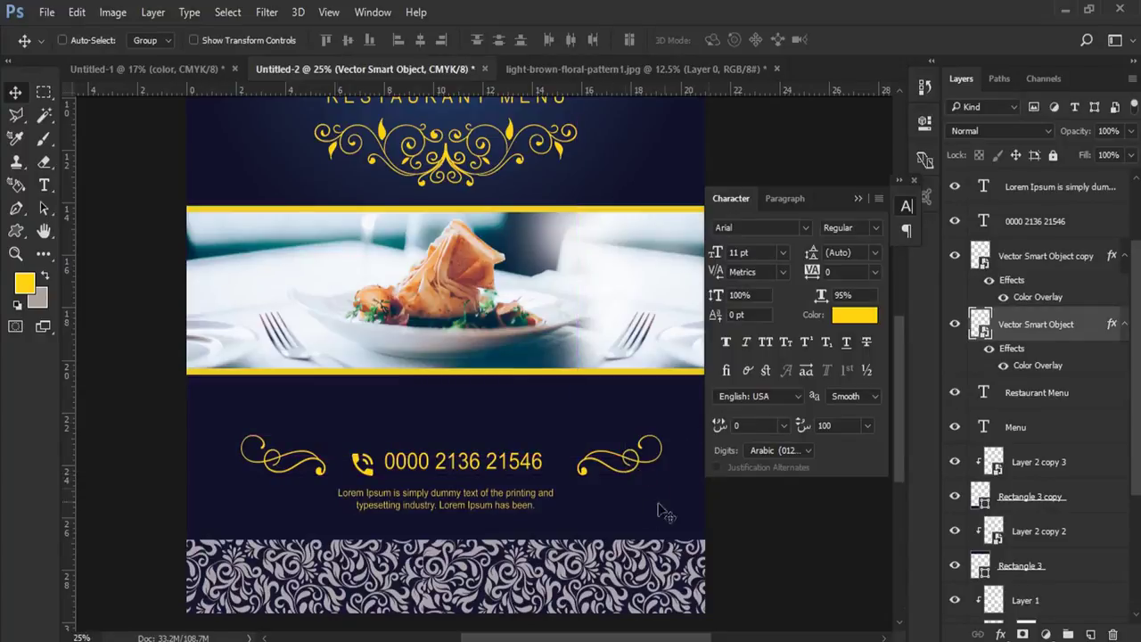
click(907, 205)
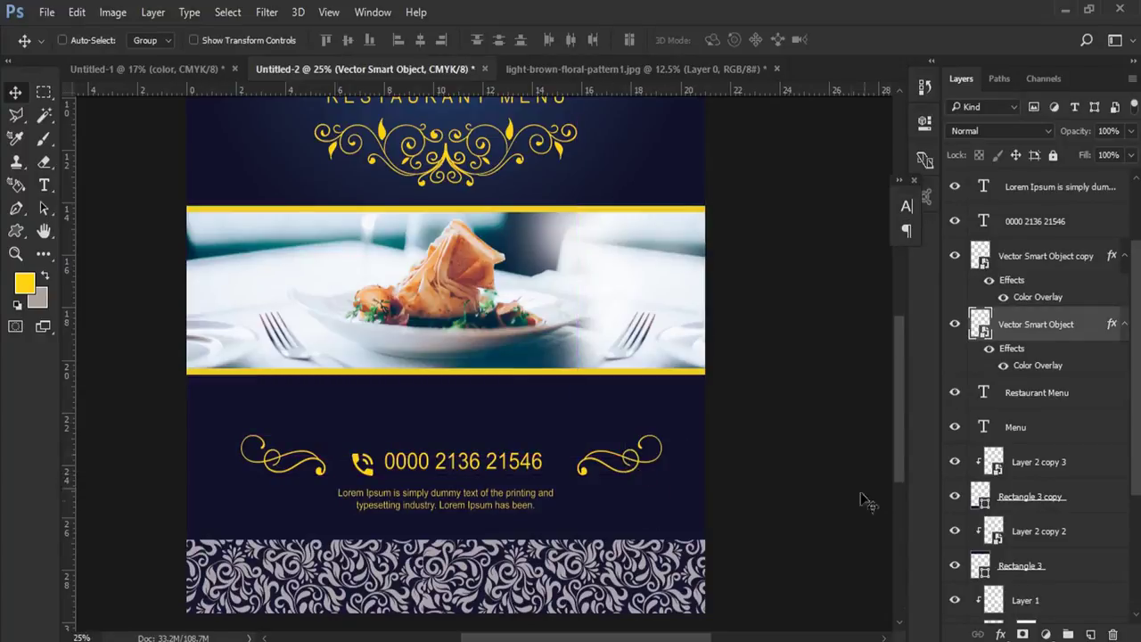
- Measure the spacing from the page edges with a temporary rectangular selection
click(43, 92)
drag(186, 358, 240, 492)
mouse_move(222, 437)
mouse_down()
mouse_move(688, 437)
mouse_move(198, 407)
mouse_up()
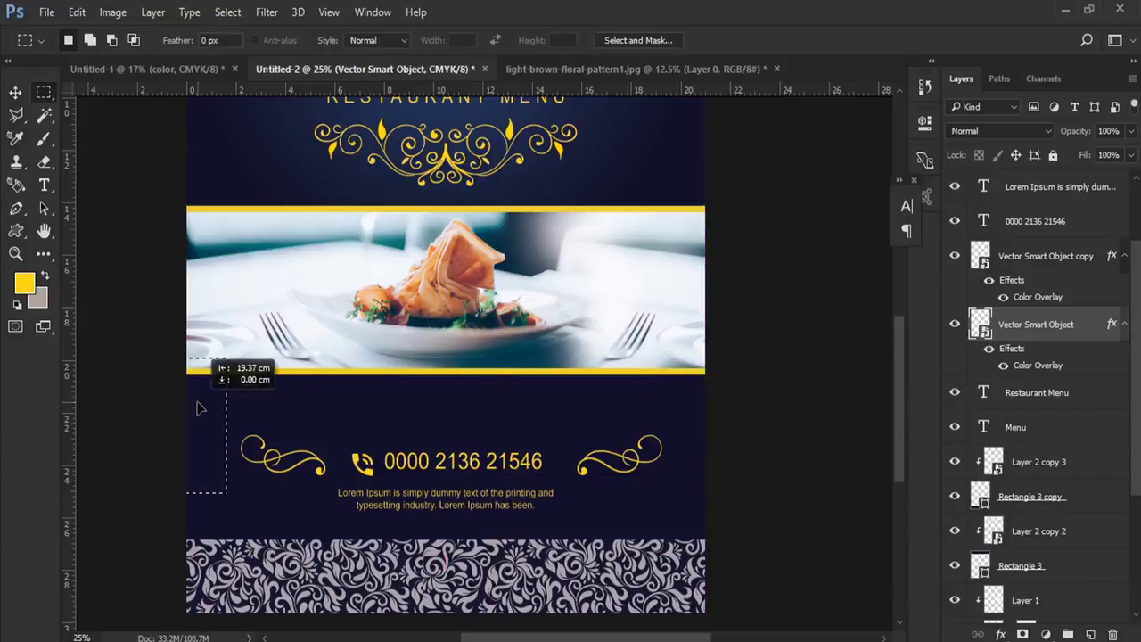
key(ctrl+d)
- Shift the phone icon and phone number to the left
click(15, 92)
right_click(325, 475)
click(350, 487)
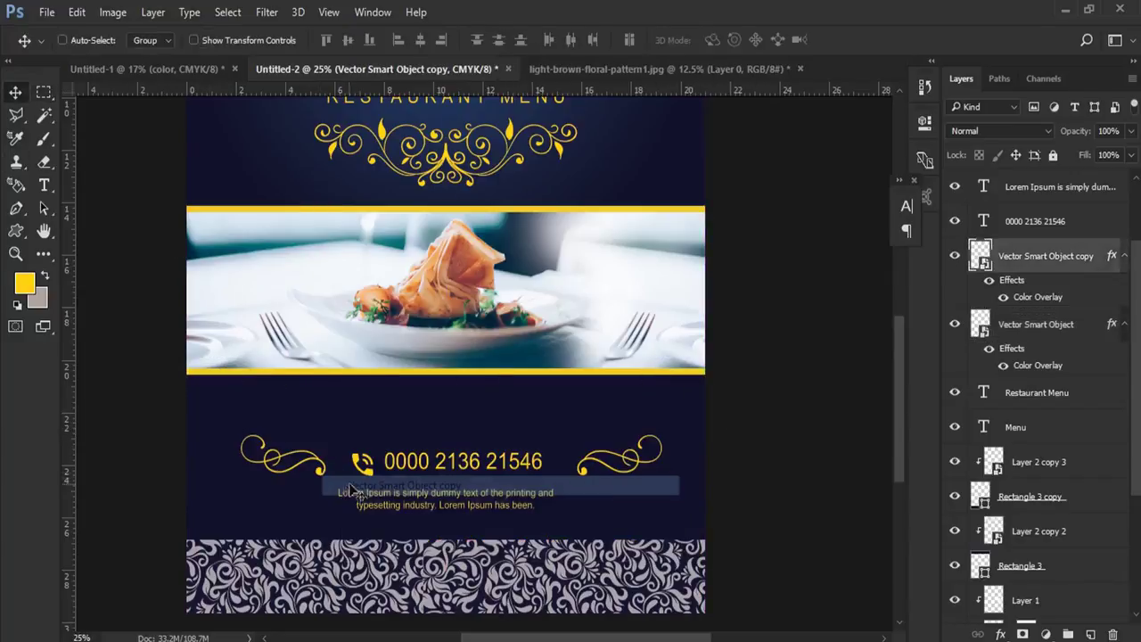
right_click(367, 474)
click(378, 481)
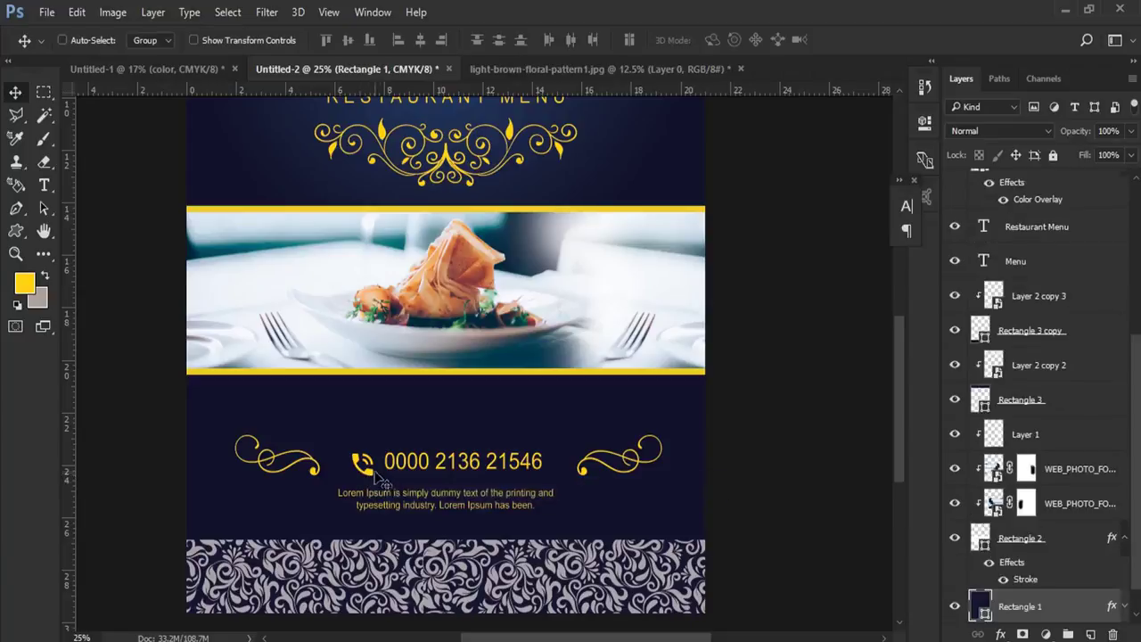
right_click(375, 474)
click(385, 481)
drag(385, 482, 443, 475)
right_click(410, 458)
click(419, 466)
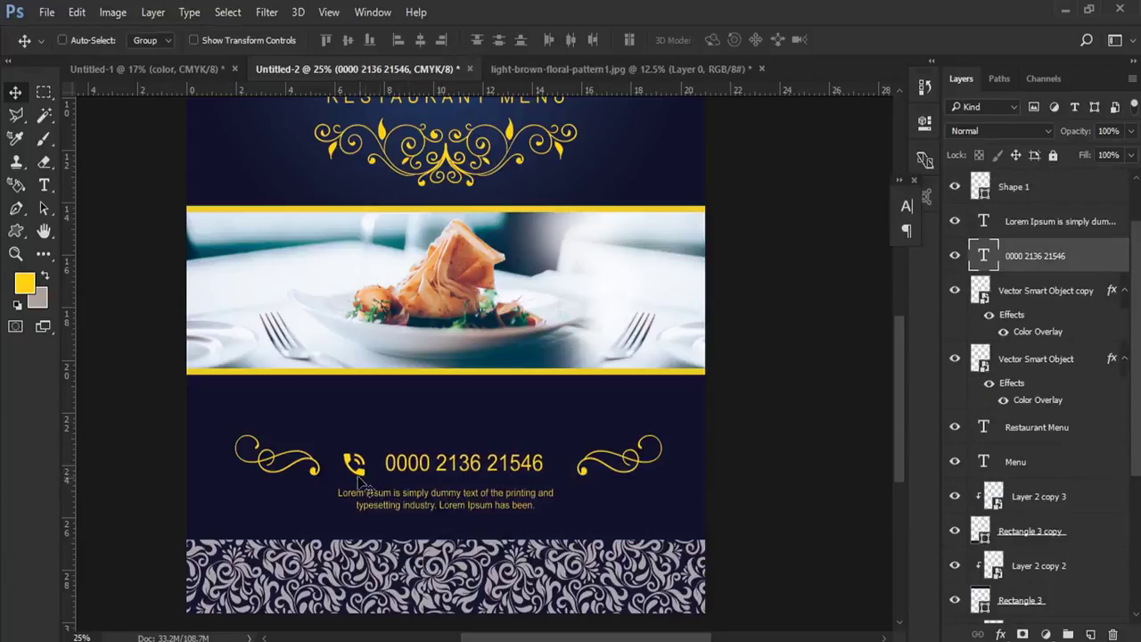
- Move the left and right ornaments slightly inward toward the phone number
right_click(314, 472)
click(322, 479)
drag(322, 480, 327, 479)
right_click(578, 471)
click(590, 482)
drag(575, 484, 563, 485)
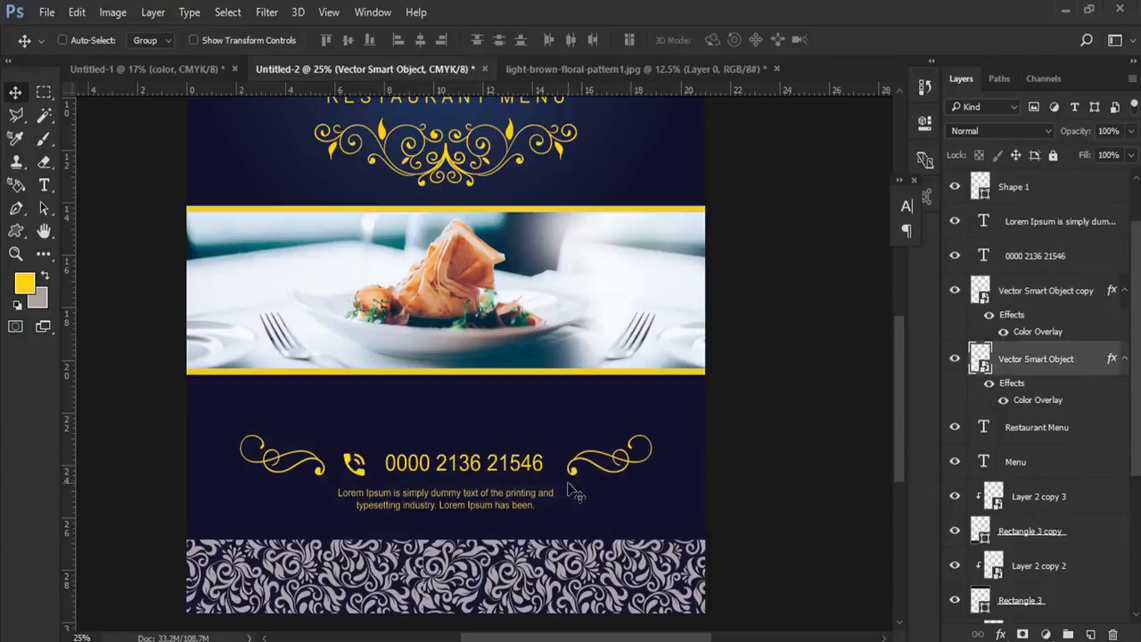
- Compare the gaps beside both ornaments with a temporary rectangular selection
click(42, 92)
drag(238, 362, 291, 493)
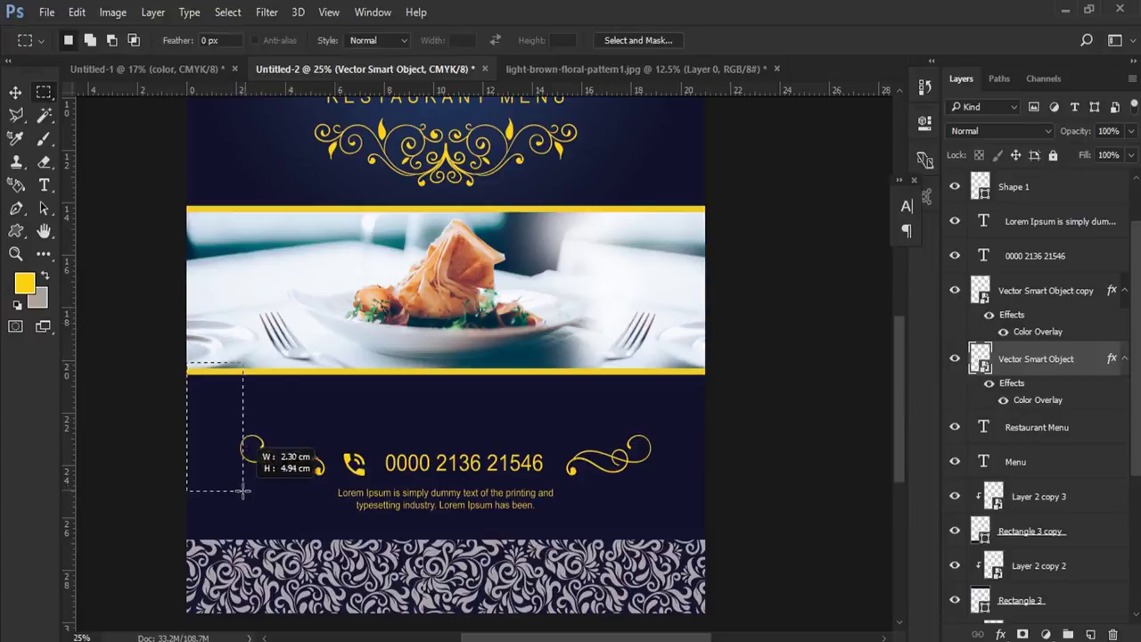
drag(264, 426, 682, 427)
click(254, 420)
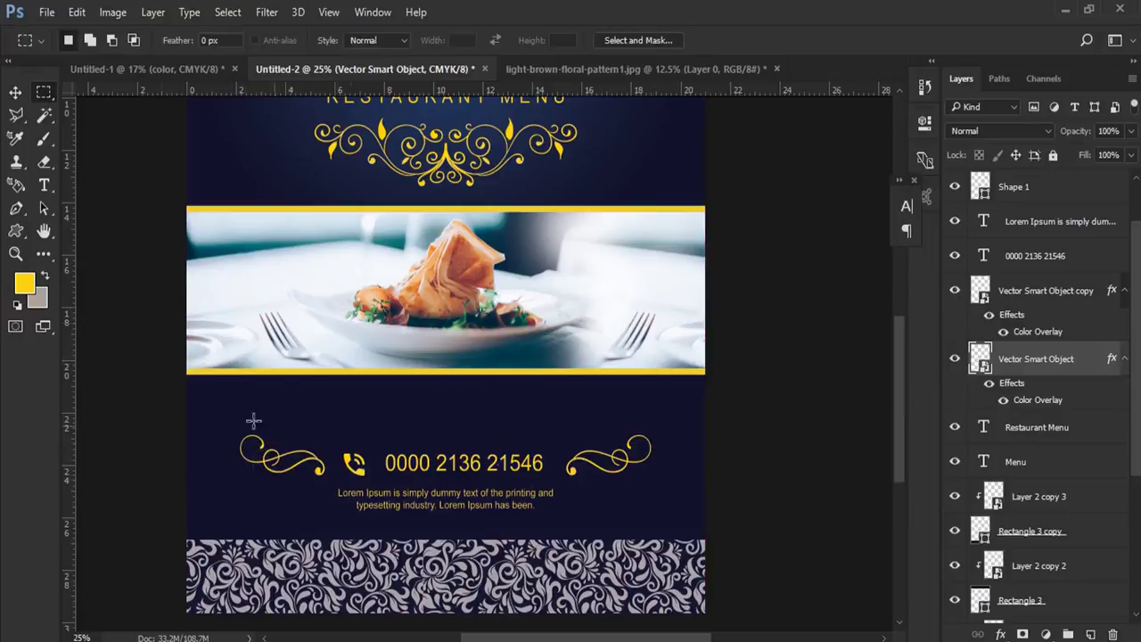
click(15, 93)
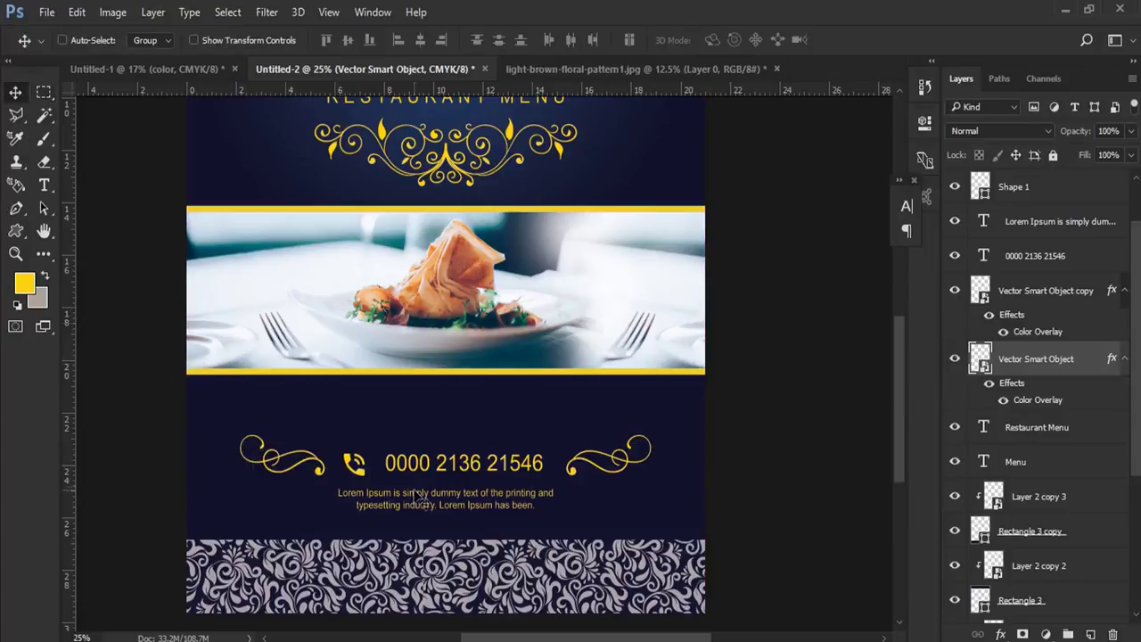
- Widen the phone number with tracking of 20 in the Character panel
click(43, 185)
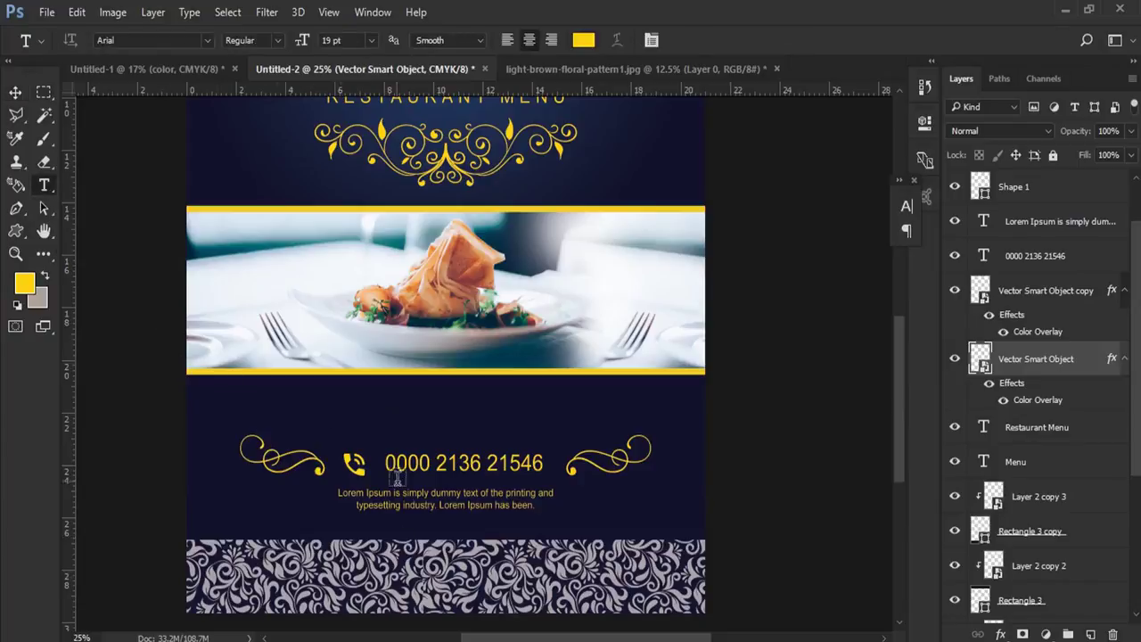
triple_click(395, 463)
click(651, 40)
mouse_move(832, 290)
mouse_down()
mouse_move(822, 289)
mouse_move(829, 272)
mouse_up()
click(15, 93)
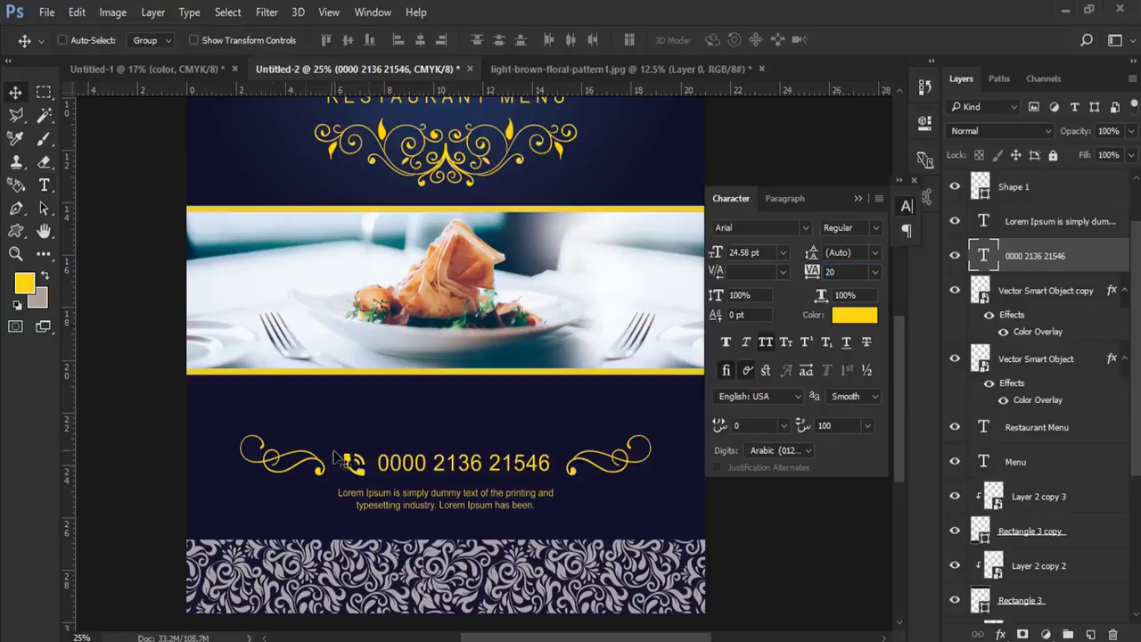
- Nudge the phone icon and phone number further left
ctrl+click(367, 481)
right_click(367, 482)
click(373, 483)
key(shift+Left)
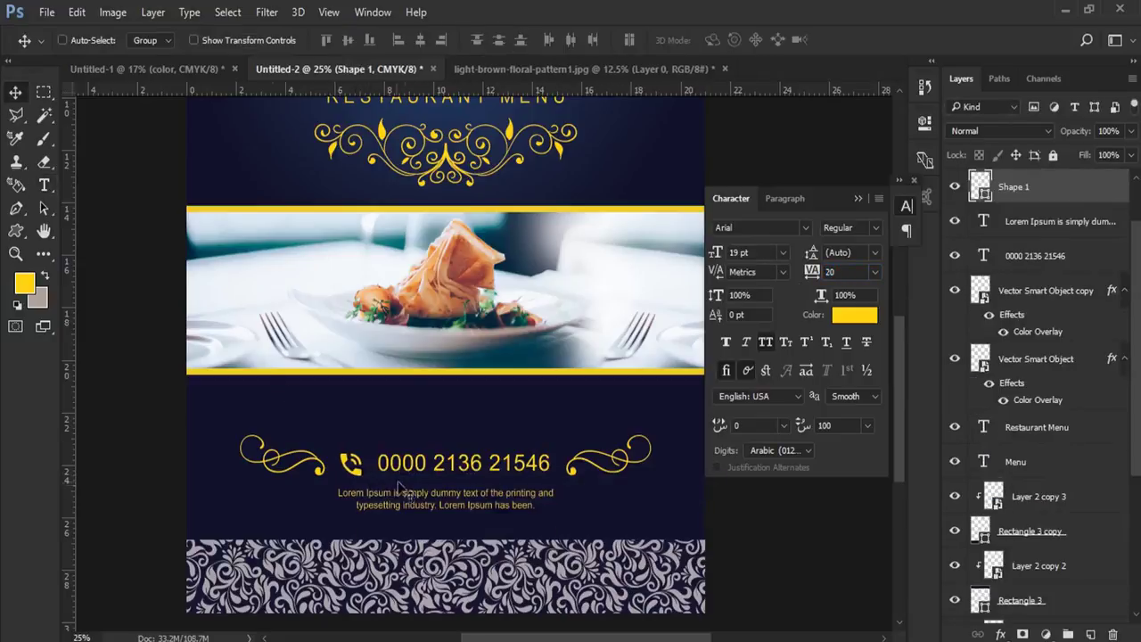
ctrl+click(428, 476)
key(shift+Left)
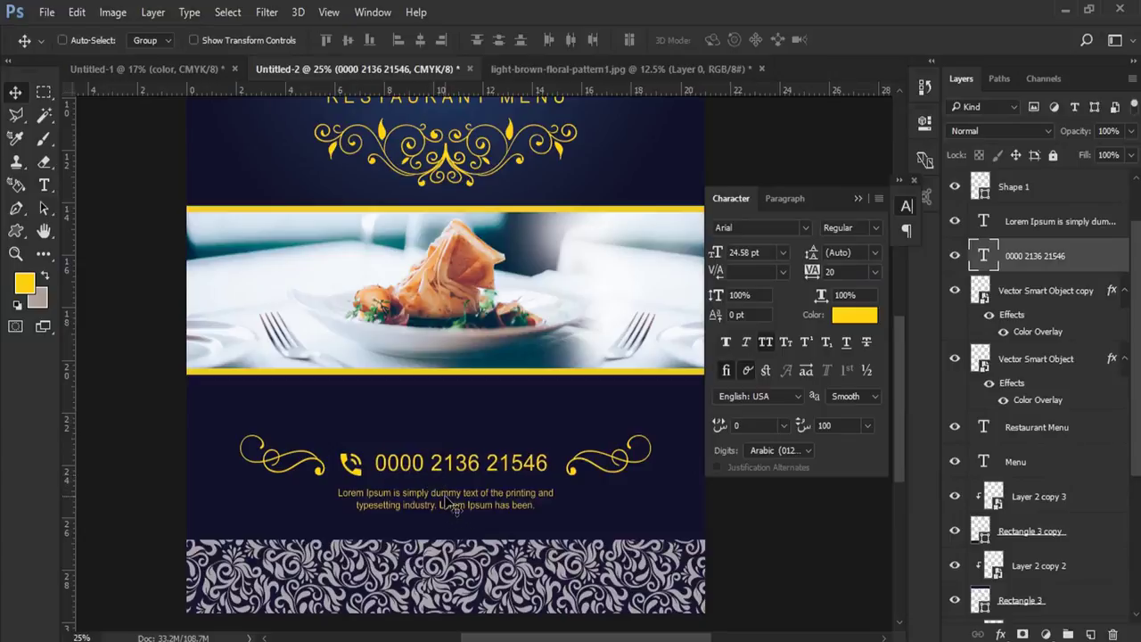
- Nudge the Lorem Ipsum paragraph slightly up and 1 px left
right_click(443, 493)
click(465, 507)
key(shift+Up)
key(Left)
key(Left)
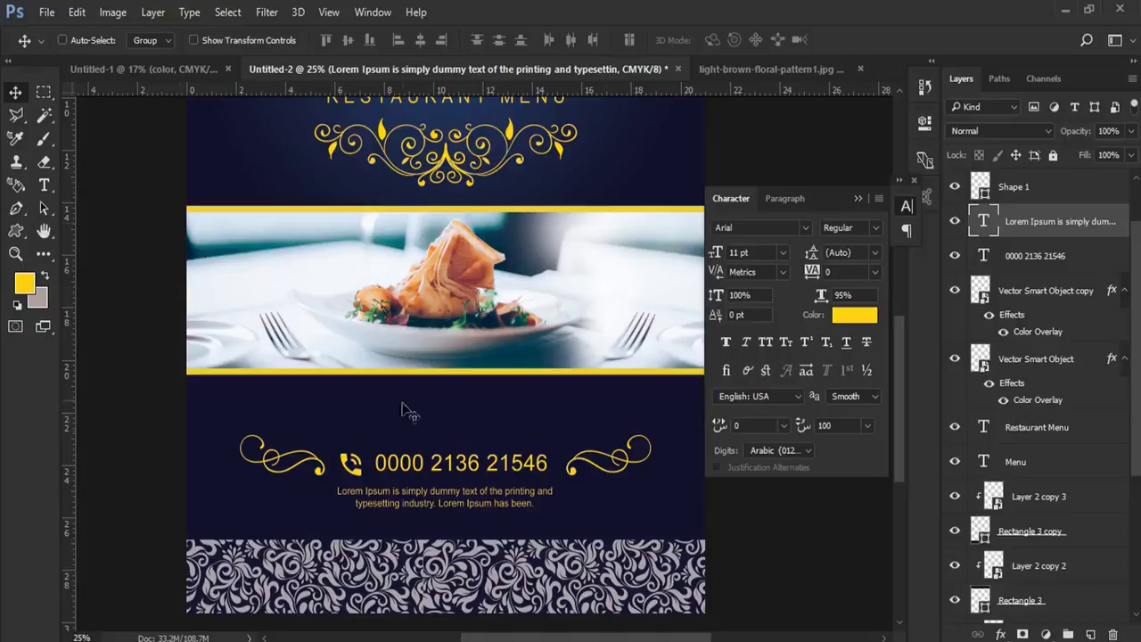
click(1064, 9)
- Copy a line of sample text and paste it as new text above the ornaments
drag(309, 283, 547, 287)
right_click(546, 285)
key(t)
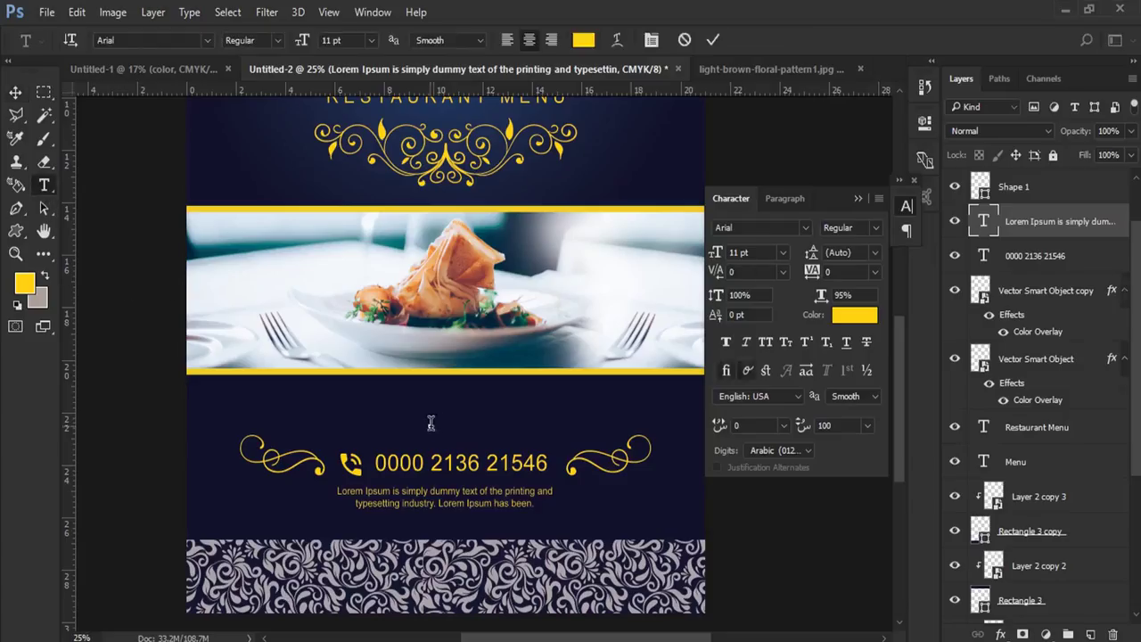
click(430, 423)
right_click(431, 423)
click(473, 107)
- Enlarge the new line to 12 pt and centre it below the food photo
triple_click(427, 421)
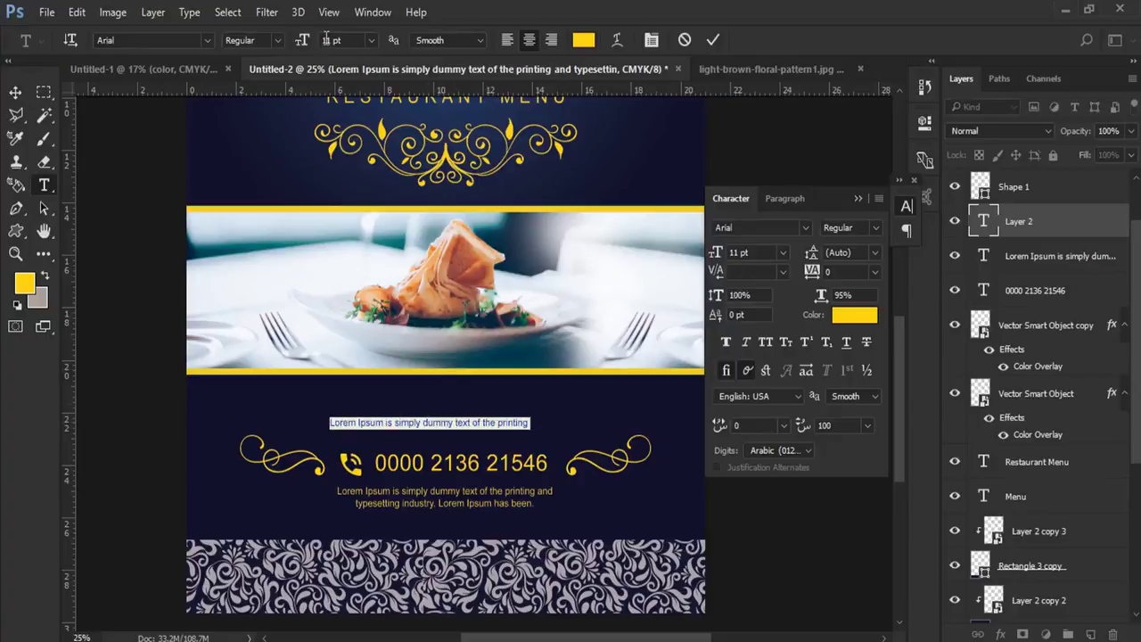
key(Up)
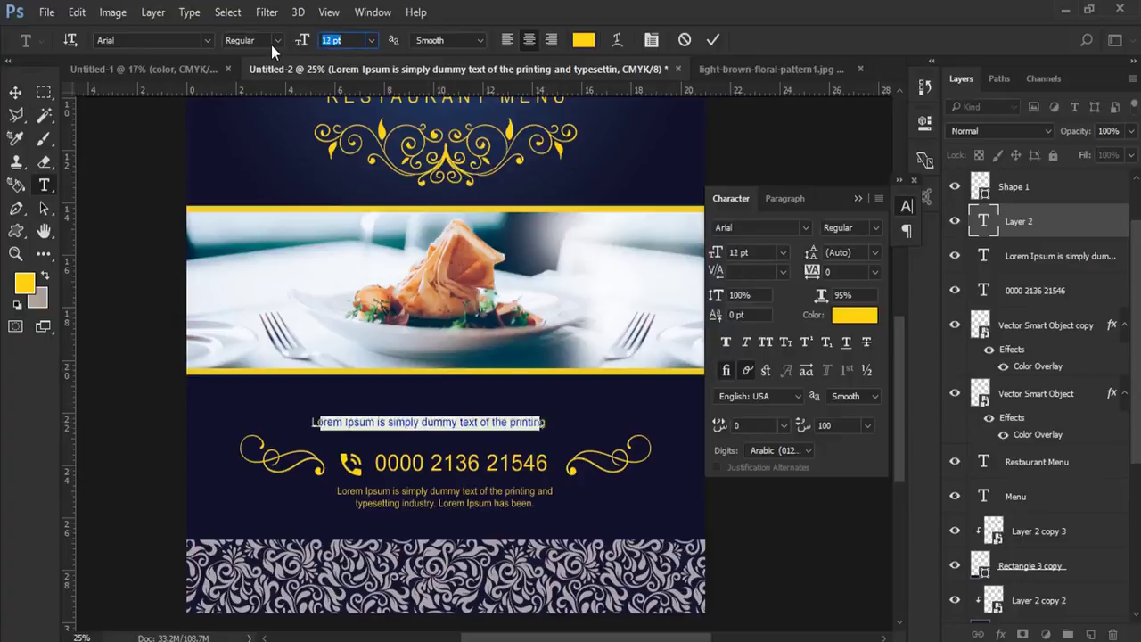
click(16, 93)
drag(461, 409, 481, 387)
scroll(1139, 276, down, 5)
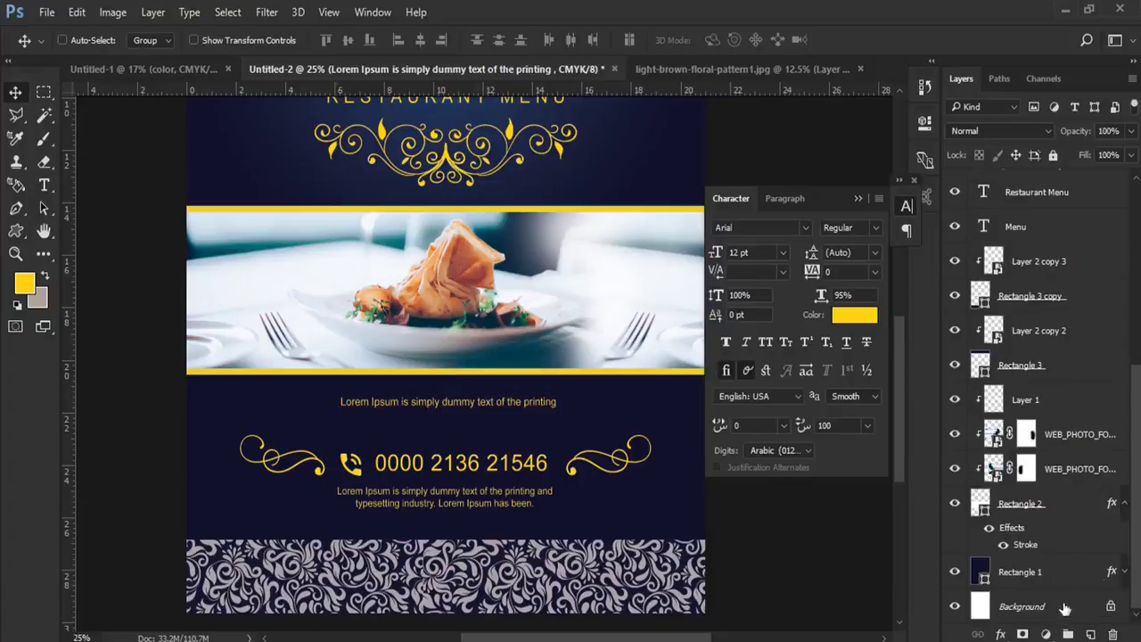
click(1066, 609)
- Trim the line to 'Lorem Ipsum is simply dummy' and set it to 14 pt
click(44, 185)
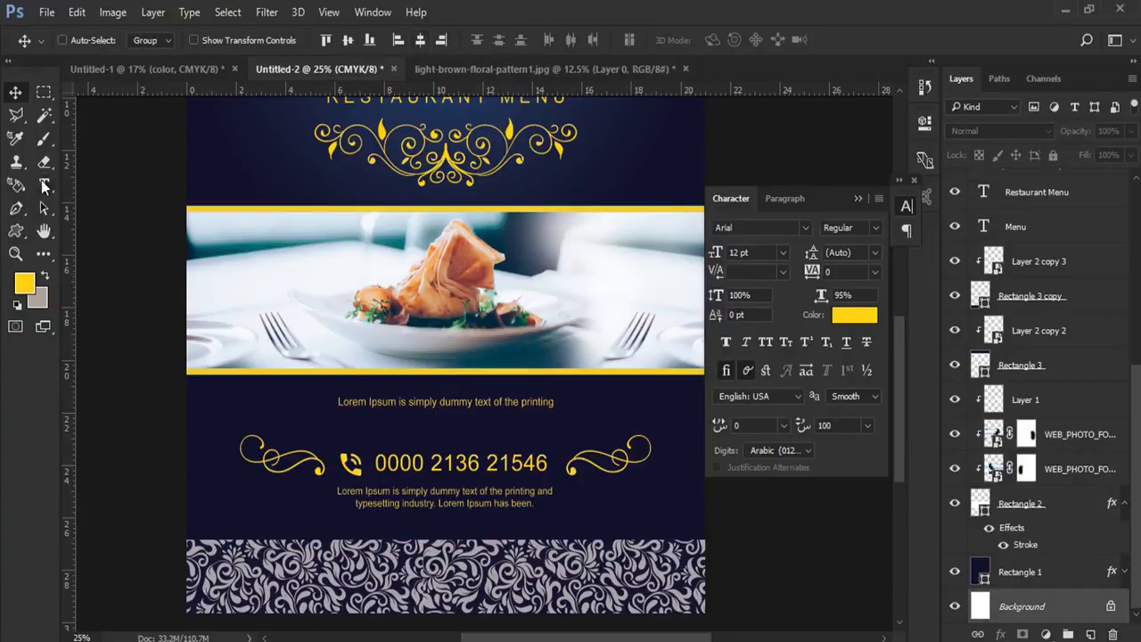
drag(477, 403, 554, 403)
key(BackSpace)
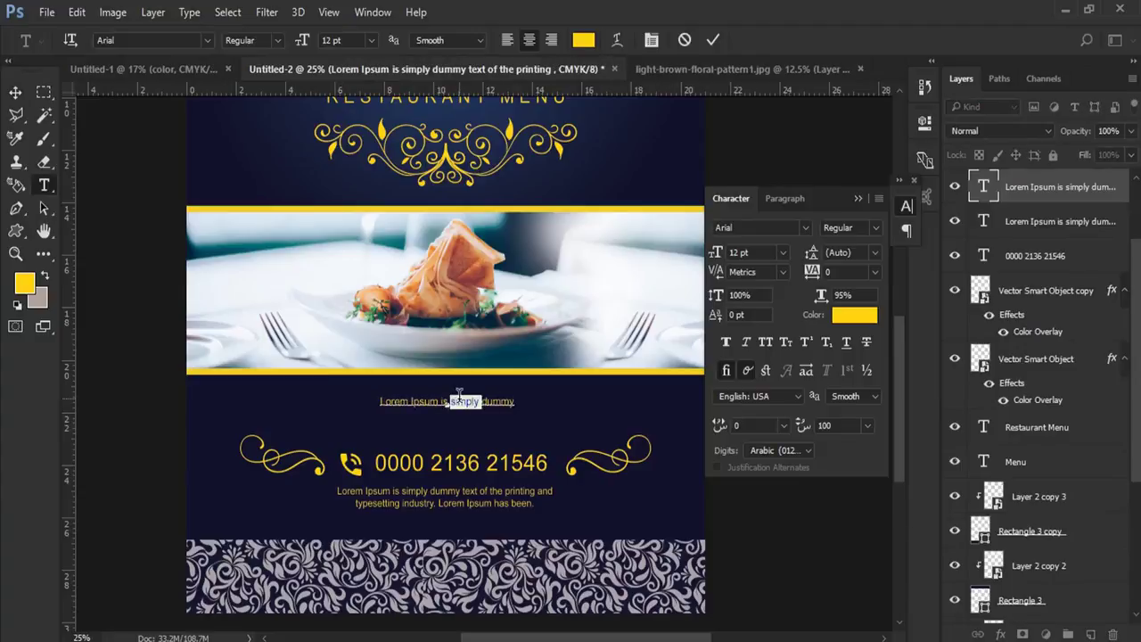
key(ctrl+a)
key(Up)
key(Up)
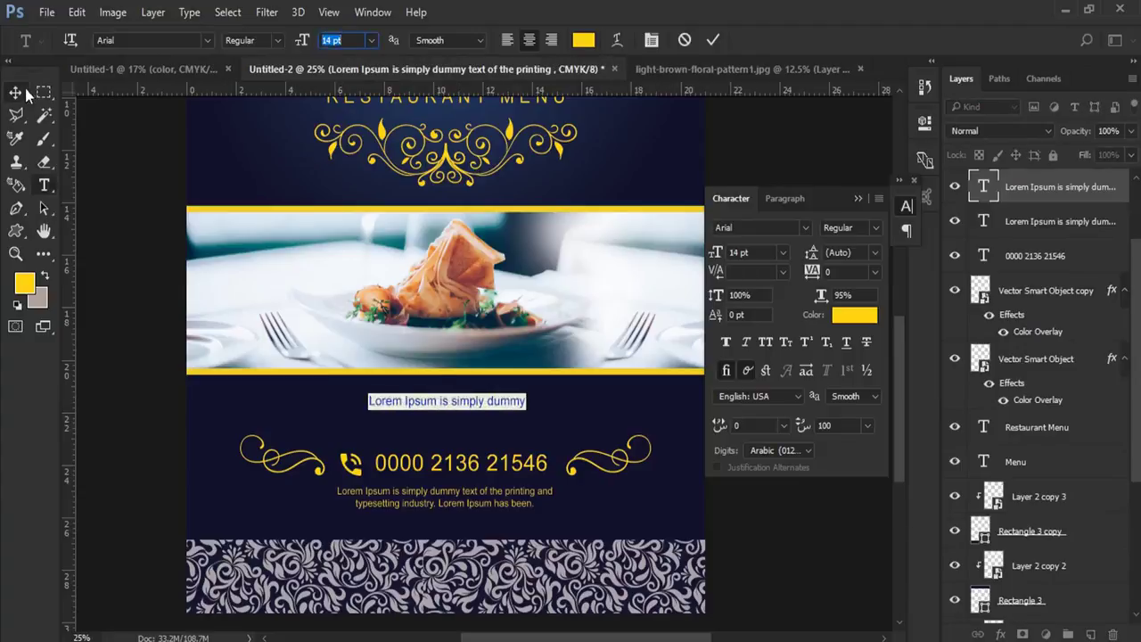
click(19, 92)
- Select the 'Lorem Ipsum is simply dummy' text layer on the canvas
drag(1129, 434, 1129, 552)
click(1025, 606)
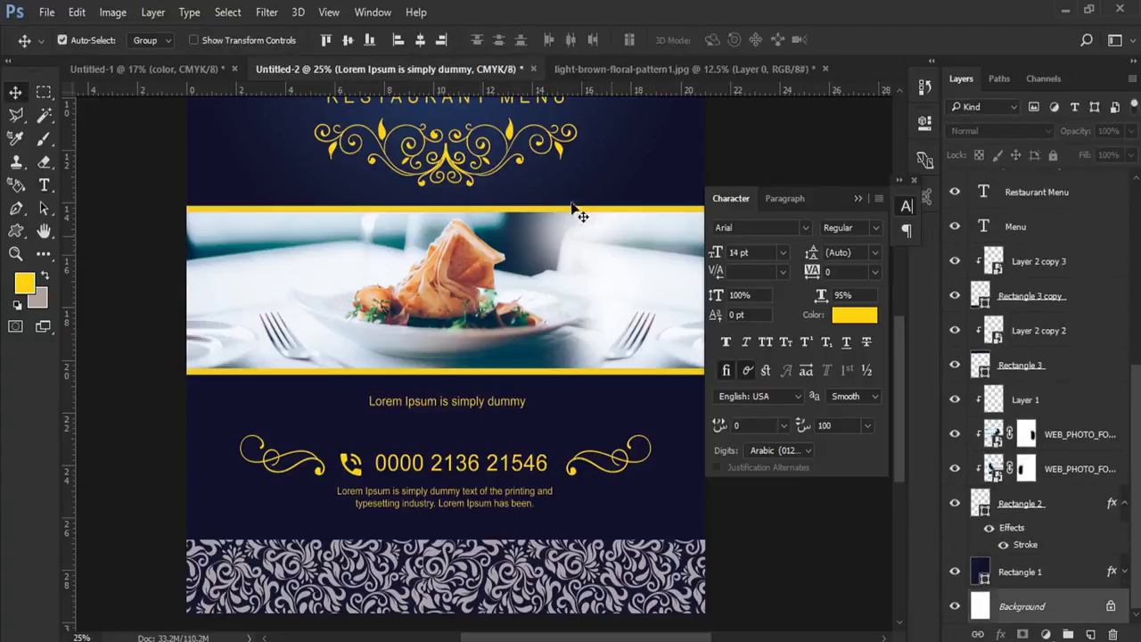
right_click(459, 393)
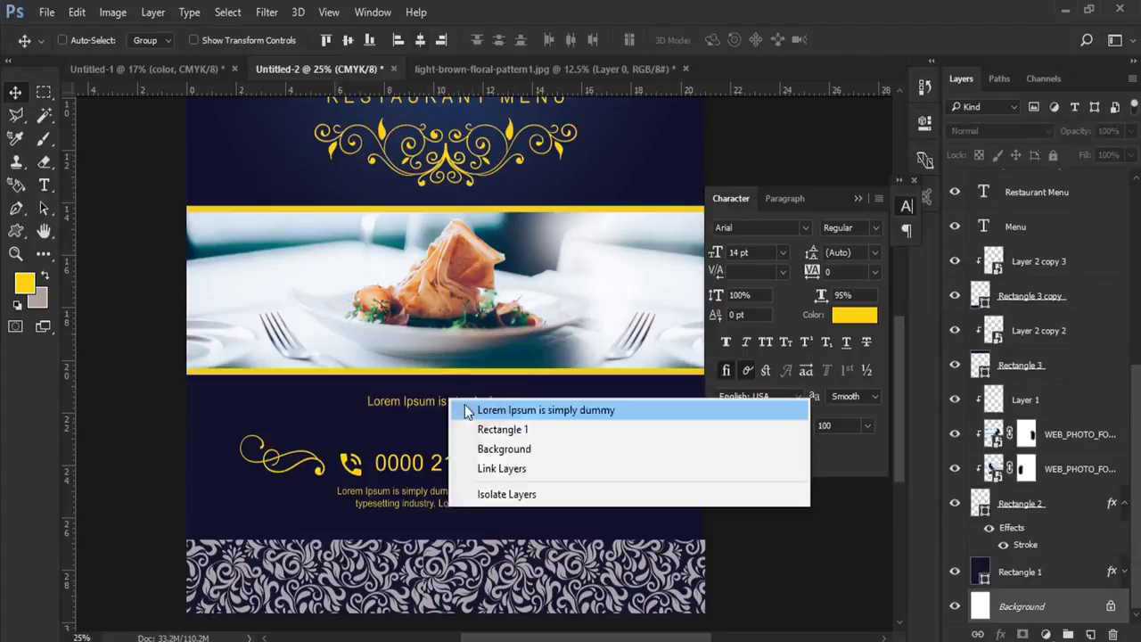
click(481, 407)
- Fit the menu page on screen and close the floral pattern file without saving
click(328, 12)
click(441, 175)
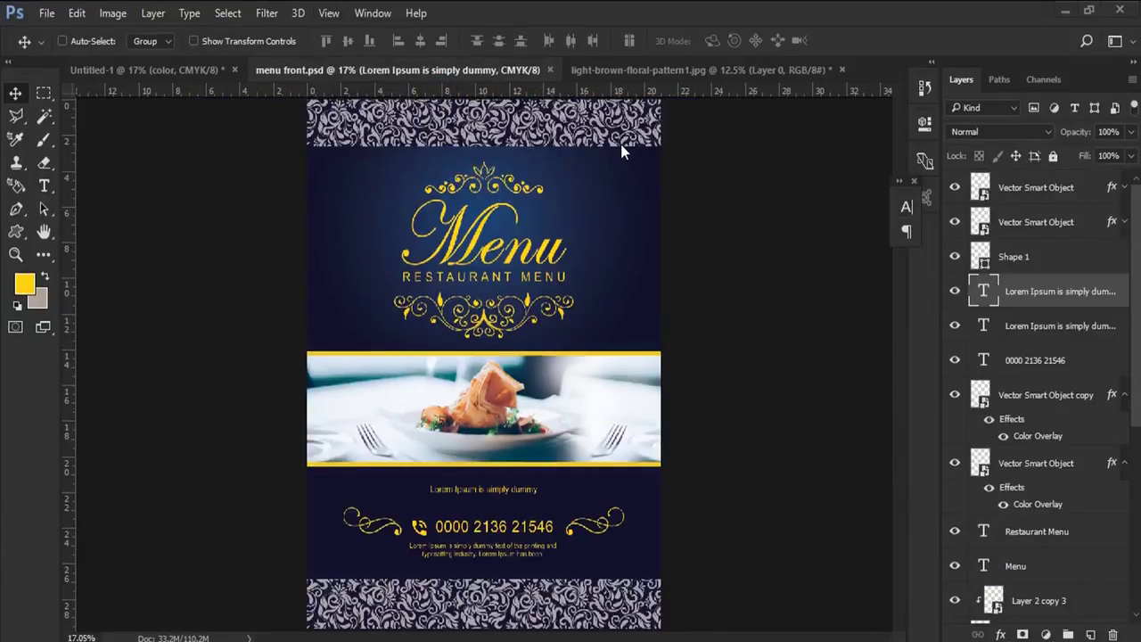
click(748, 70)
click(842, 69)
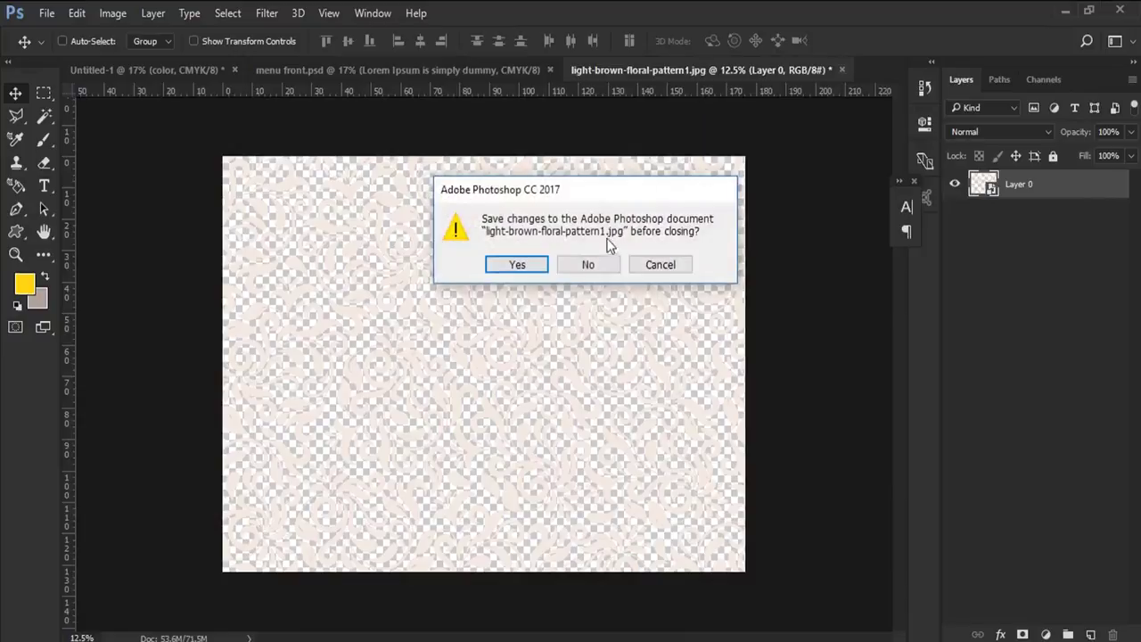
click(579, 262)
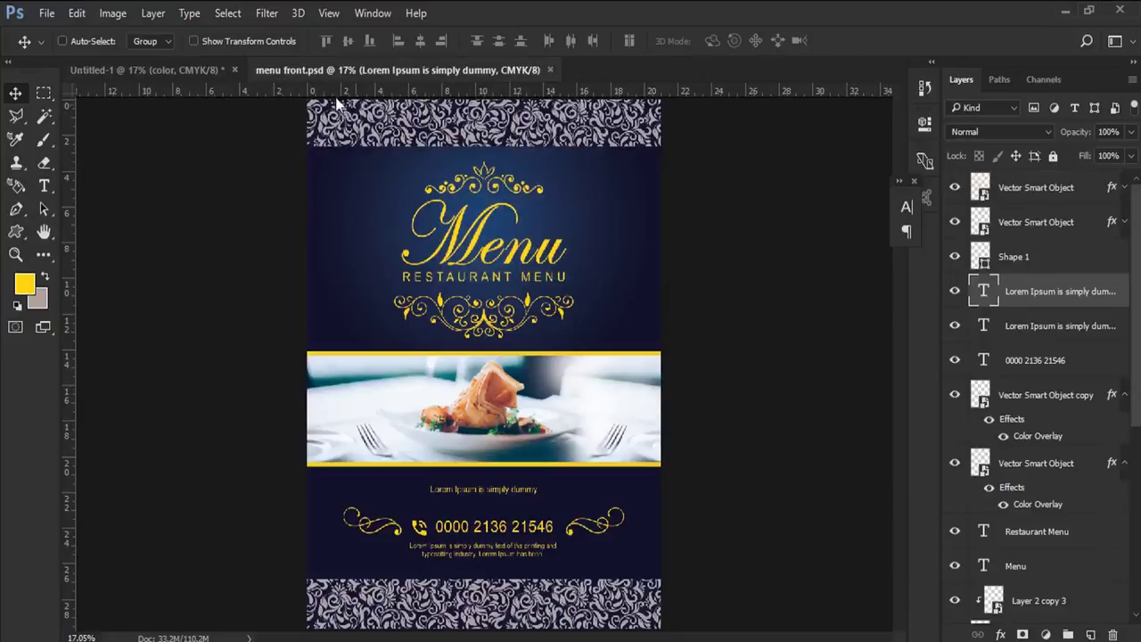
- Duplicate the menu front document as 'menu back'
click(112, 12)
click(155, 253)
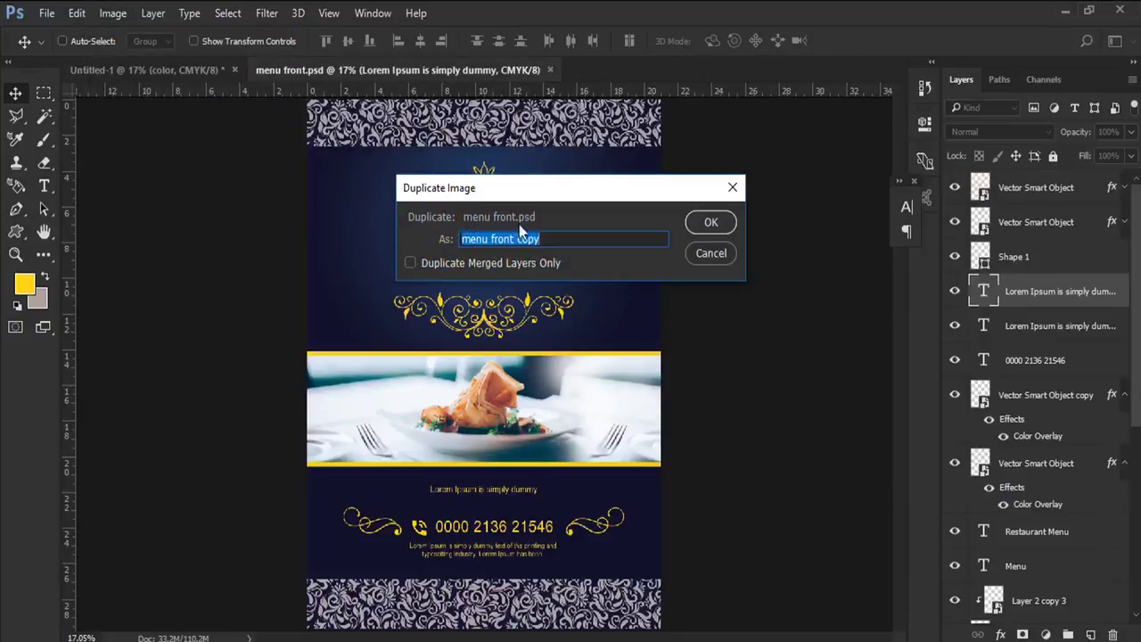
drag(557, 244, 515, 245)
text(back)
key(Return)
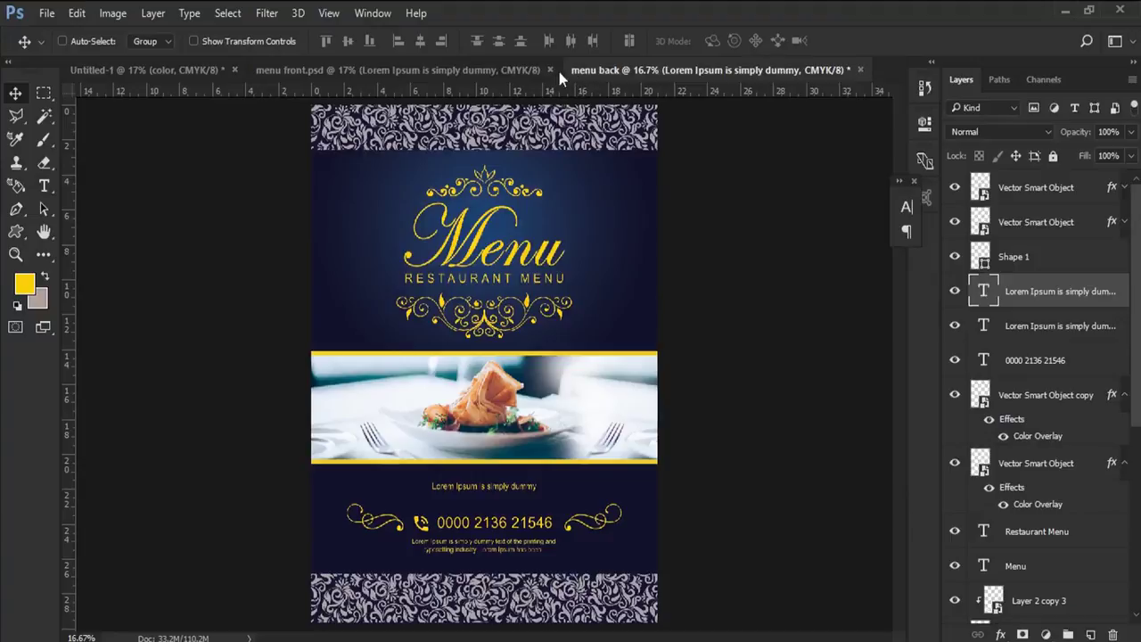
- Close menu front.psd and delete the Menu title and RESTAURANT MENU text in menu back
click(550, 69)
right_click(479, 228)
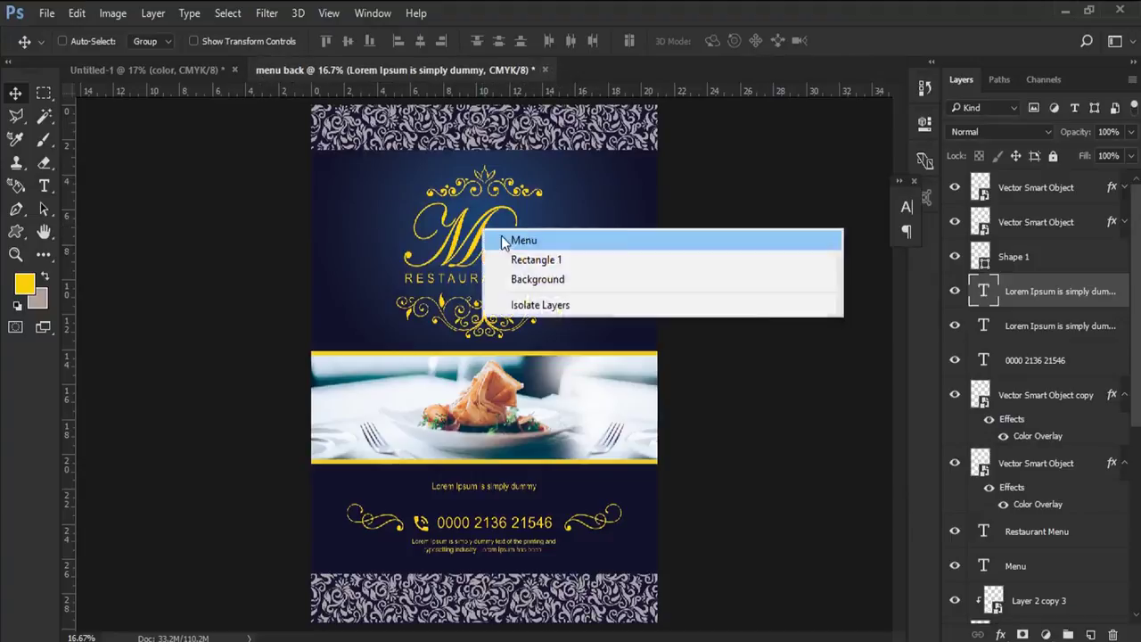
click(507, 236)
key(Delete)
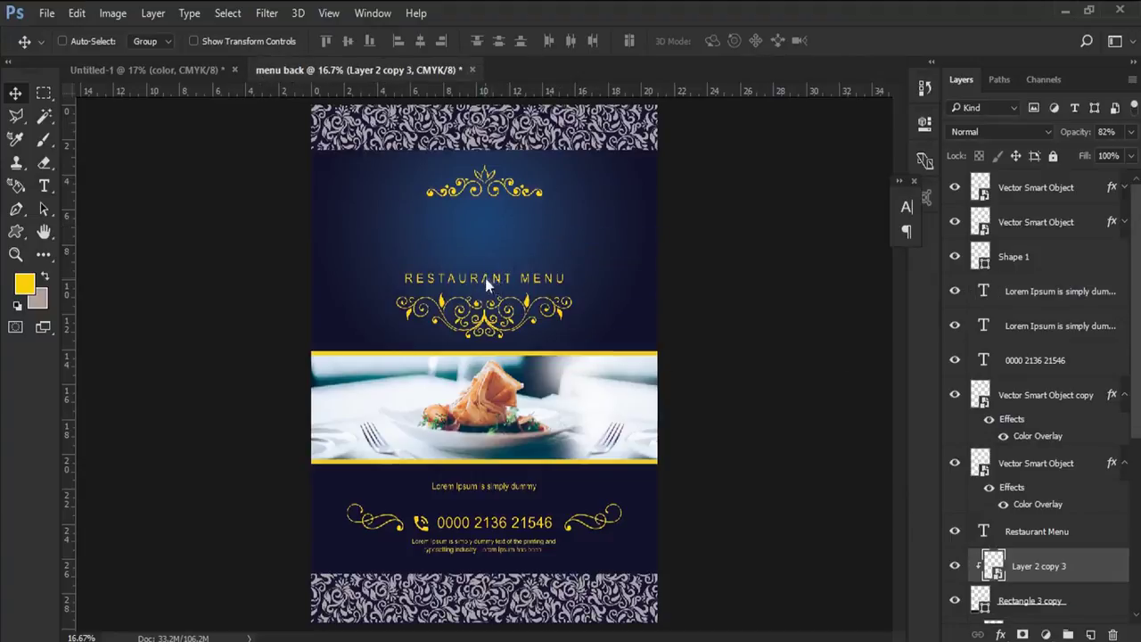
right_click(484, 273)
click(495, 283)
key(Delete)
- Delete the middle and top gold ornaments and the top floral pattern band
right_click(488, 314)
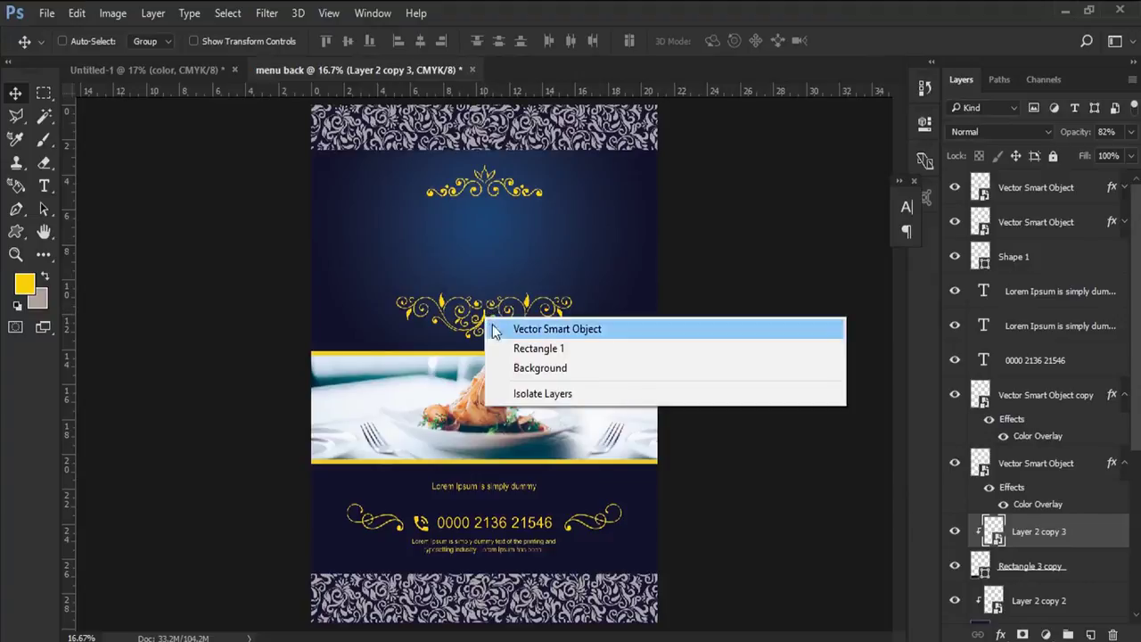
click(499, 327)
key(Delete)
right_click(496, 190)
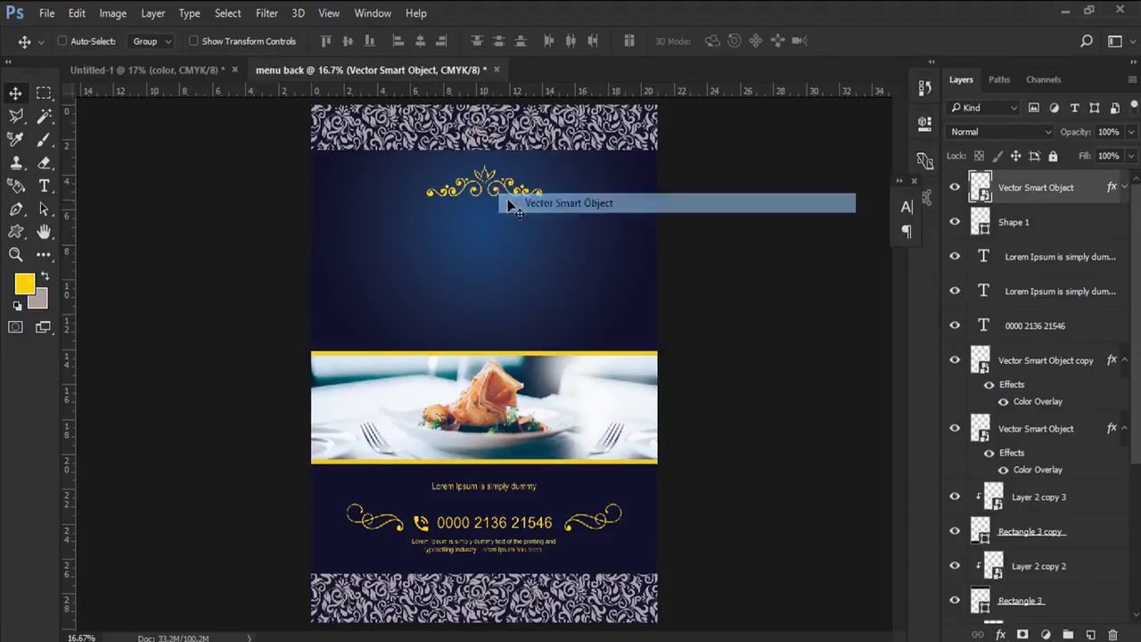
click(508, 203)
key(Delete)
right_click(520, 137)
click(533, 145)
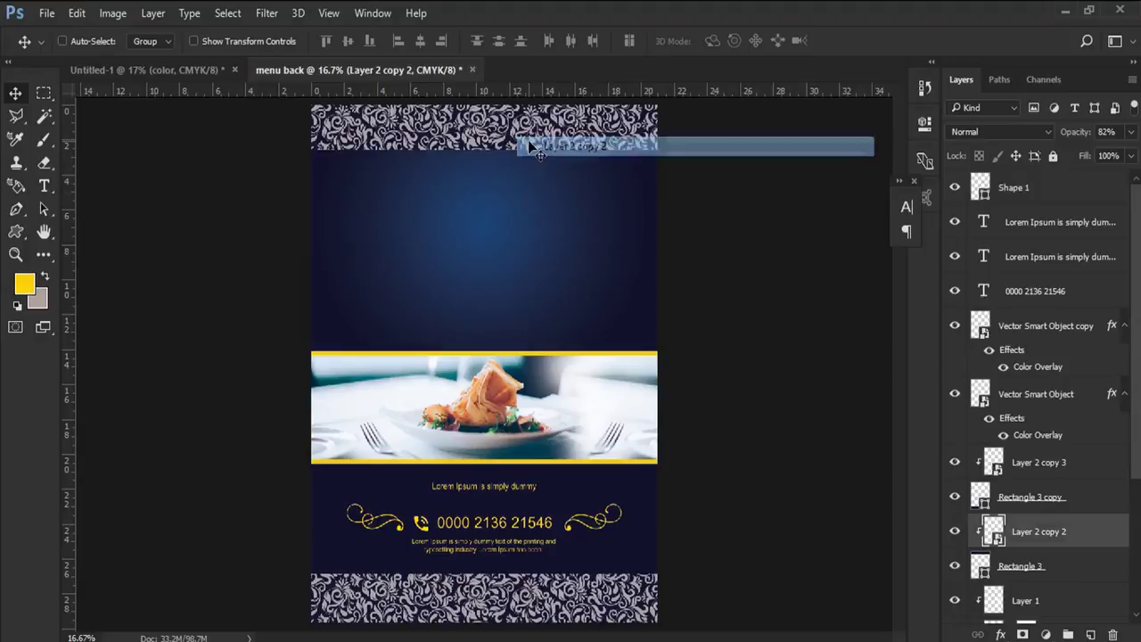
key(Delete)
- Free Transform the Rectangle 3 top band to make it slightly taller
right_click(481, 134)
click(527, 143)
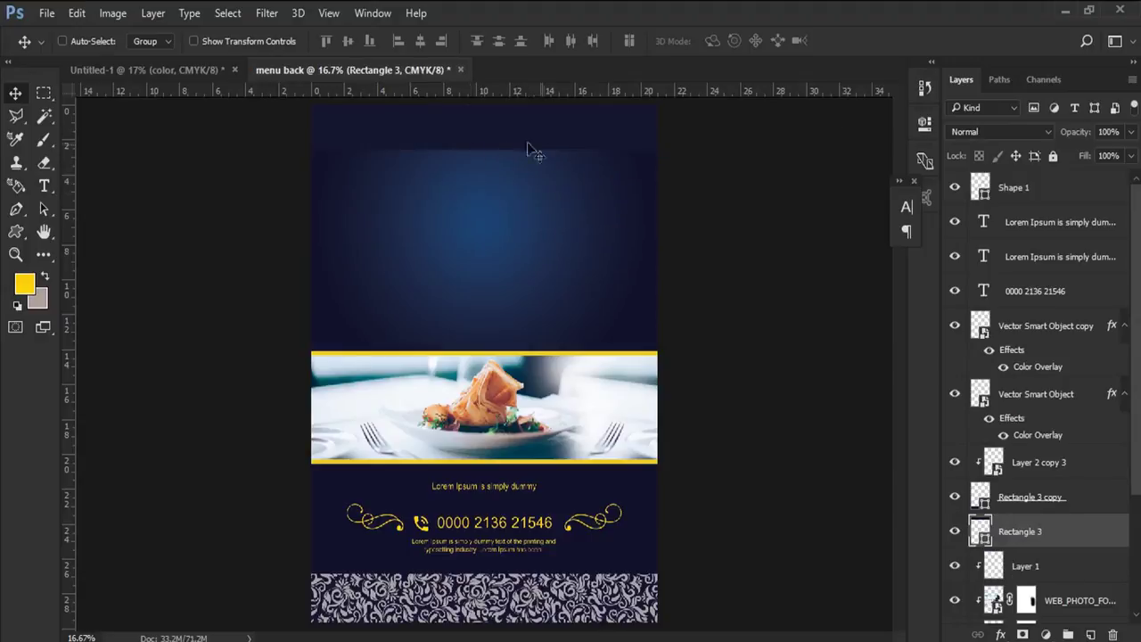
click(955, 532)
click(76, 13)
click(165, 369)
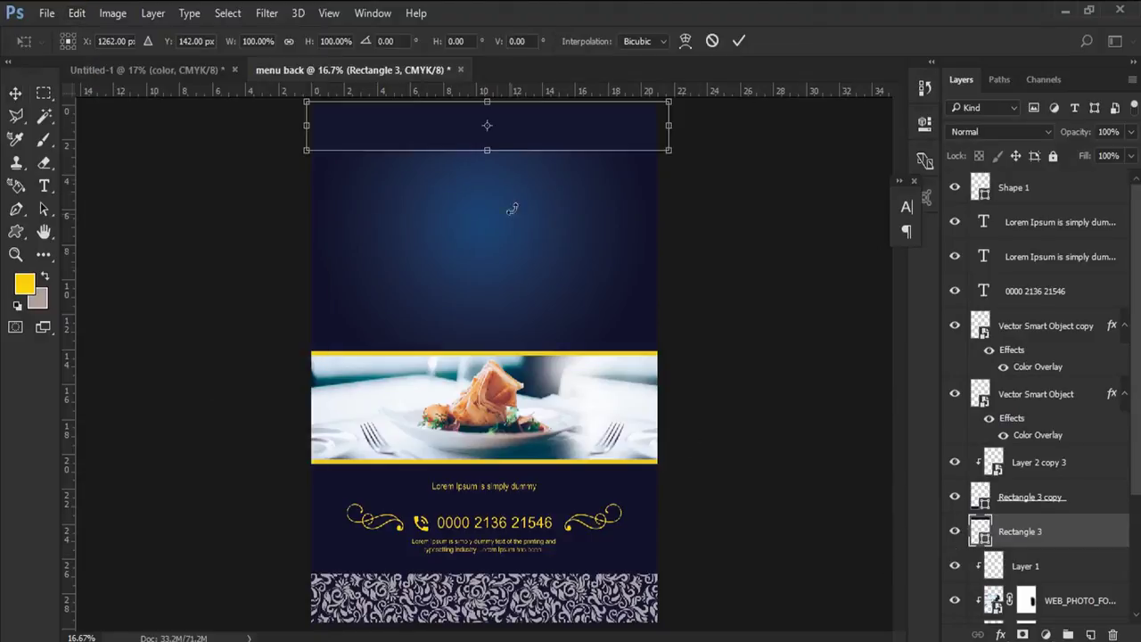
drag(490, 159, 488, 163)
key(Return)
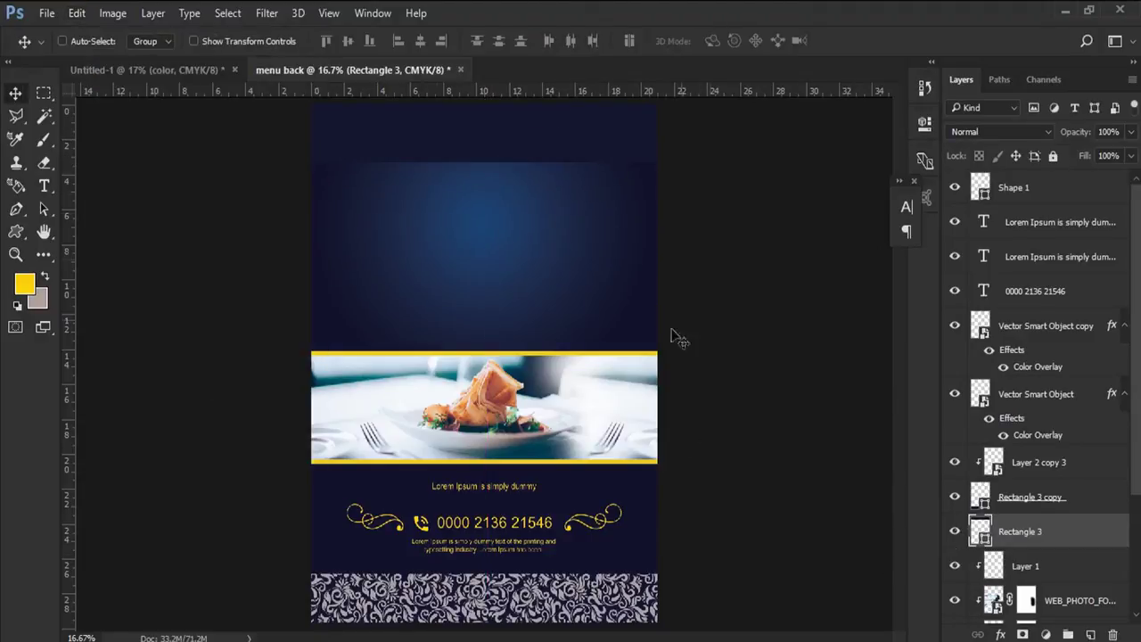
- Delete the food photo, the white photo band and Layer 1
right_click(483, 375)
click(505, 388)
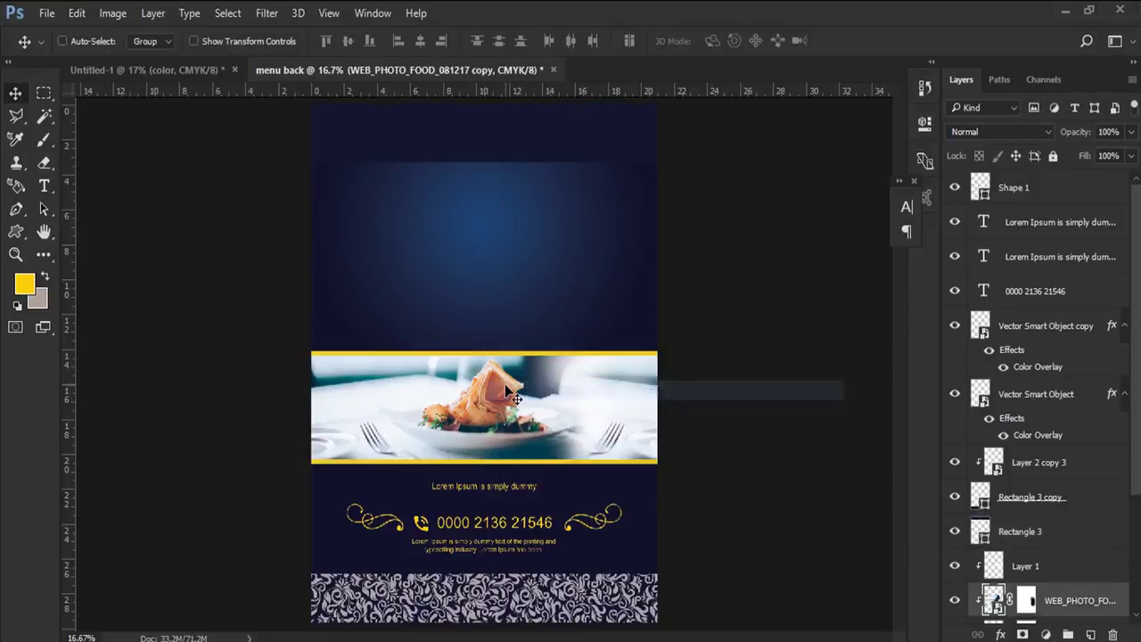
right_click(489, 374)
click(508, 385)
key(Delete)
right_click(500, 378)
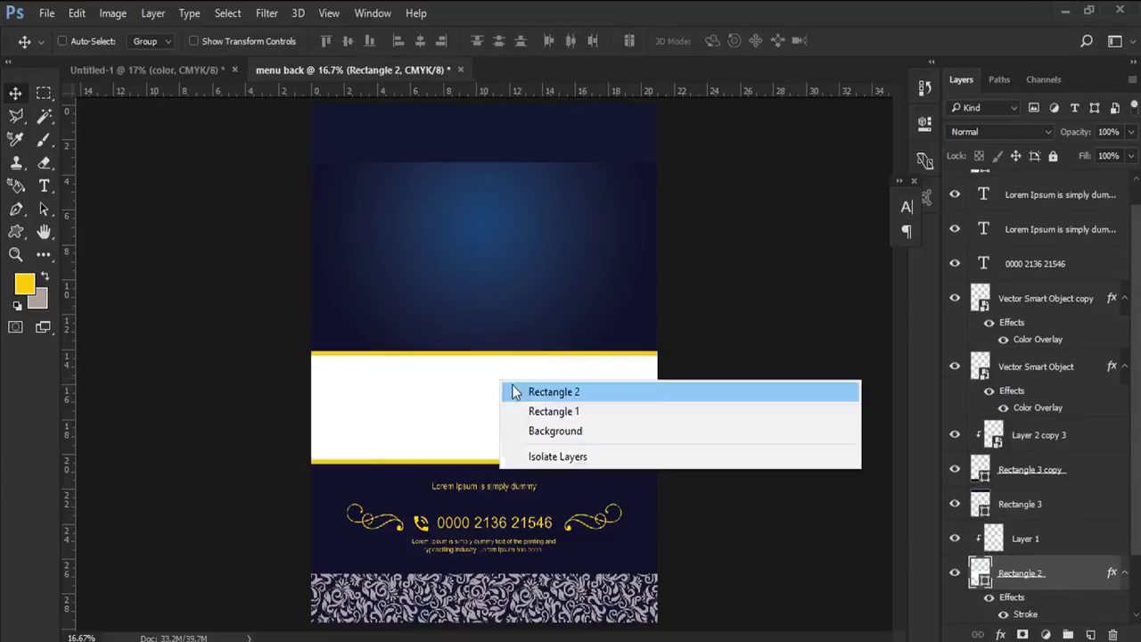
click(521, 386)
key(Delete)
right_click(566, 363)
click(575, 374)
key(Delete)
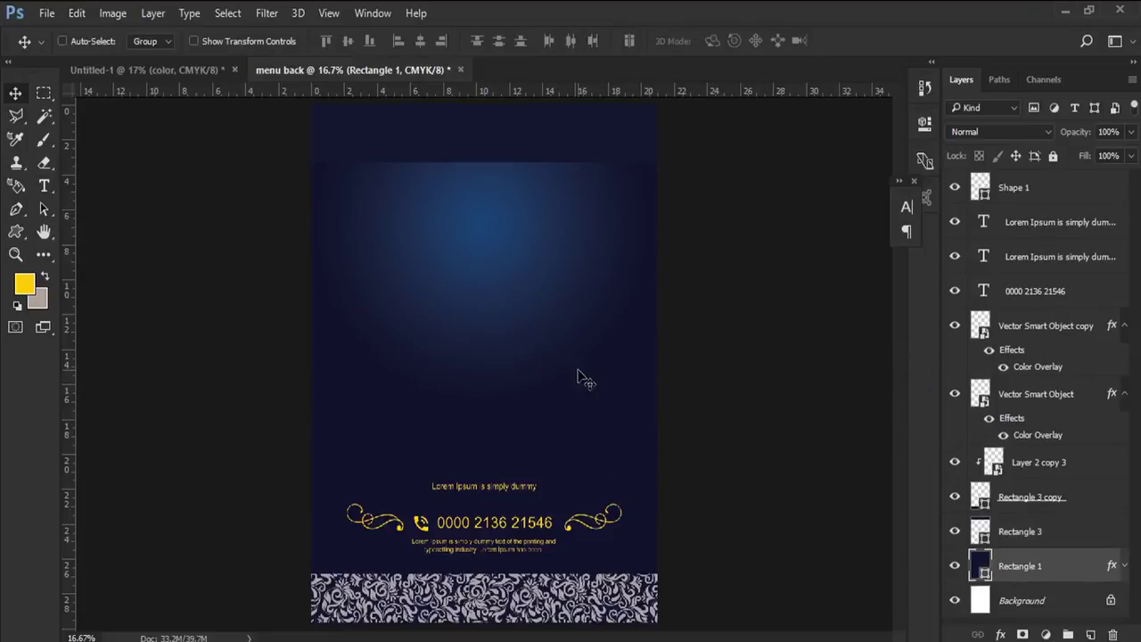
- Delete the phone number text and the left ornament
right_click(499, 513)
click(512, 529)
right_click(517, 521)
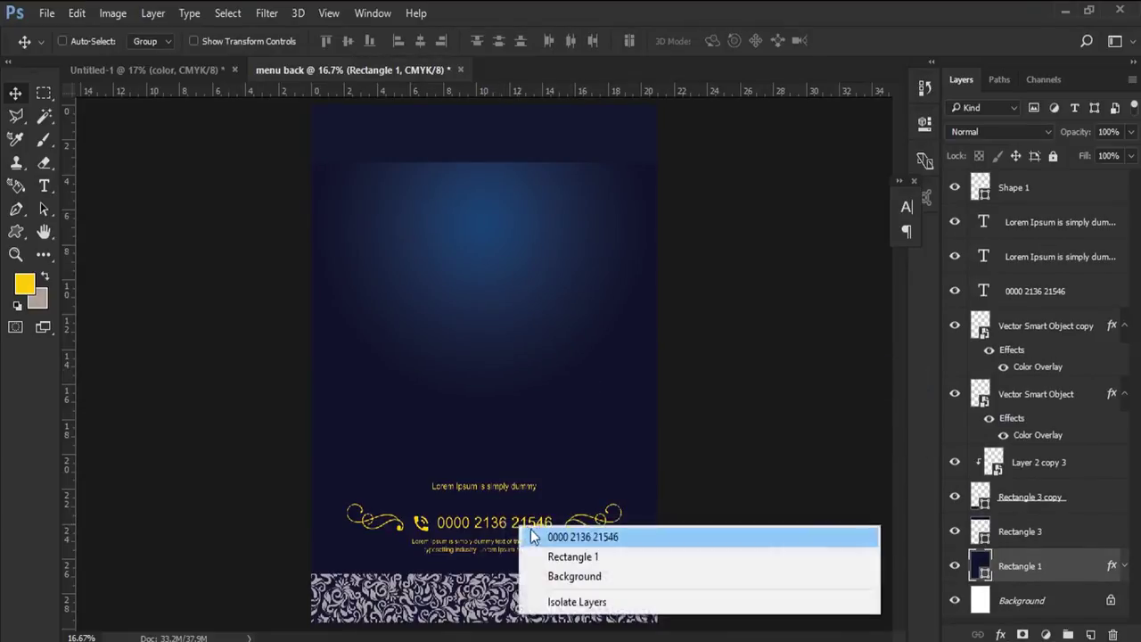
click(532, 529)
key(Delete)
key(Delete)
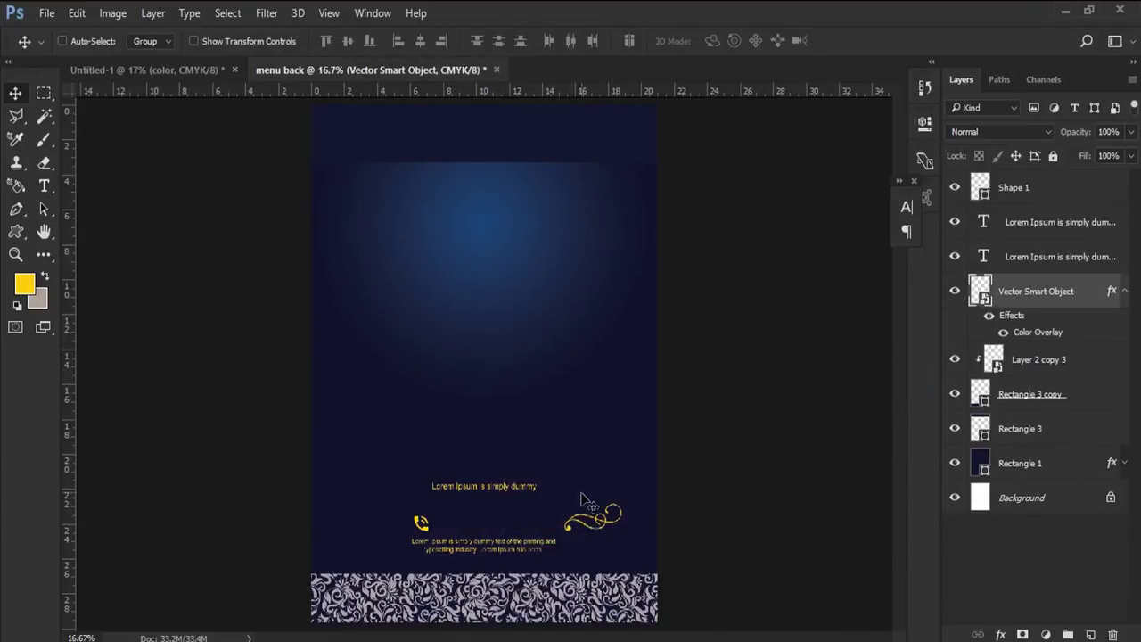
right_click(467, 487)
click(494, 499)
- Delete the Lorem Ipsum subtitle, paragraph text, right ornament and phone icon; select Rectangle 1
key(Delete)
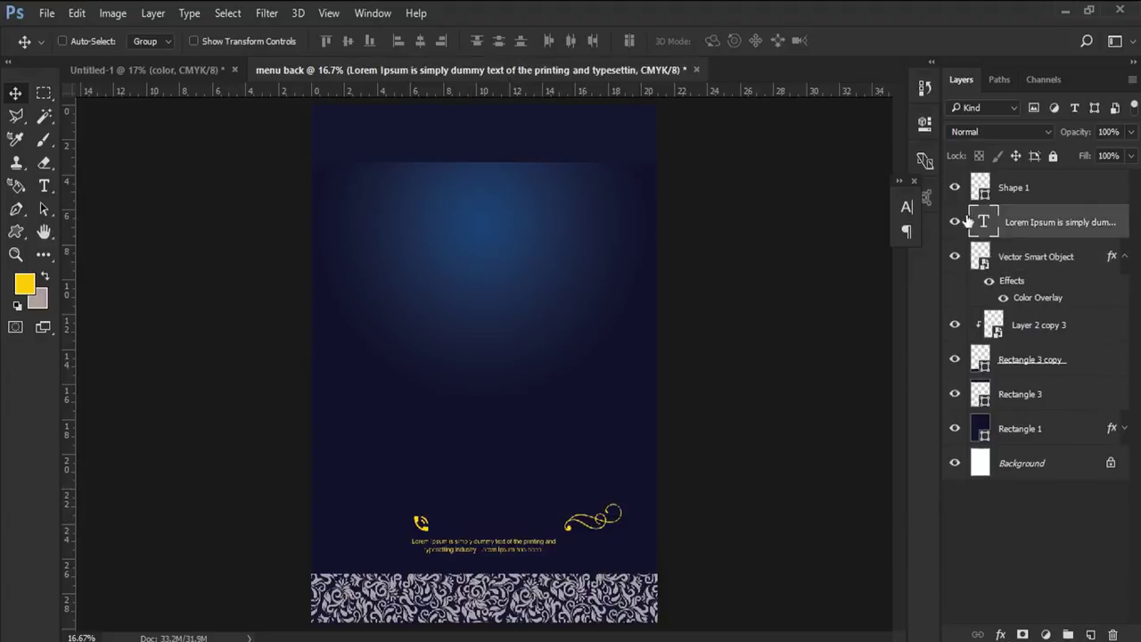
key(Delete)
click(1016, 190)
key(Delete)
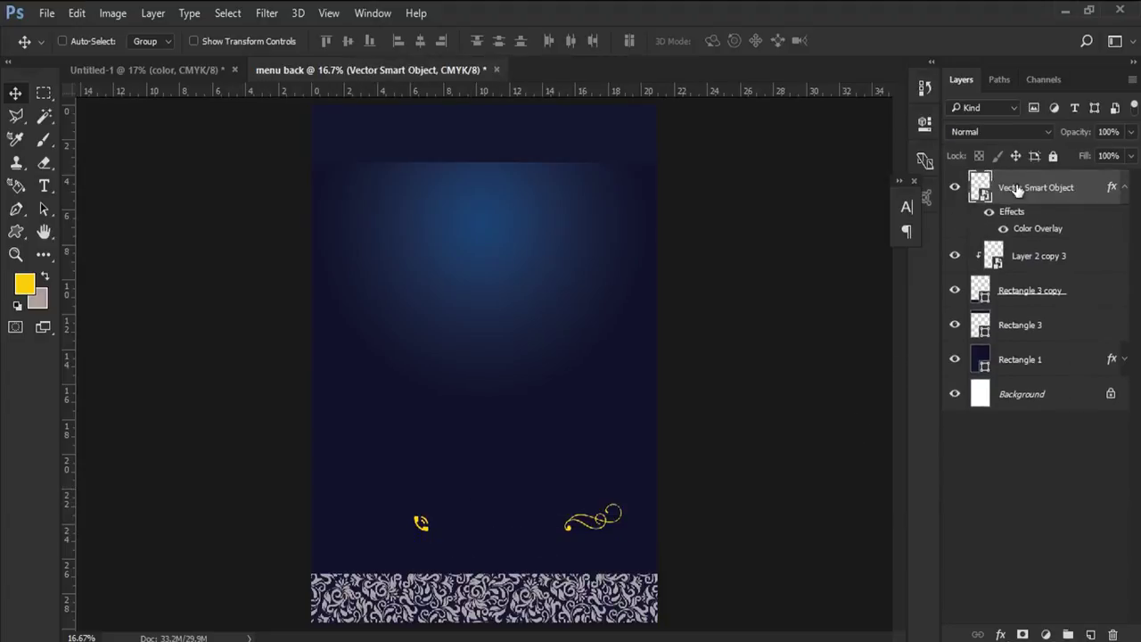
key(Delete)
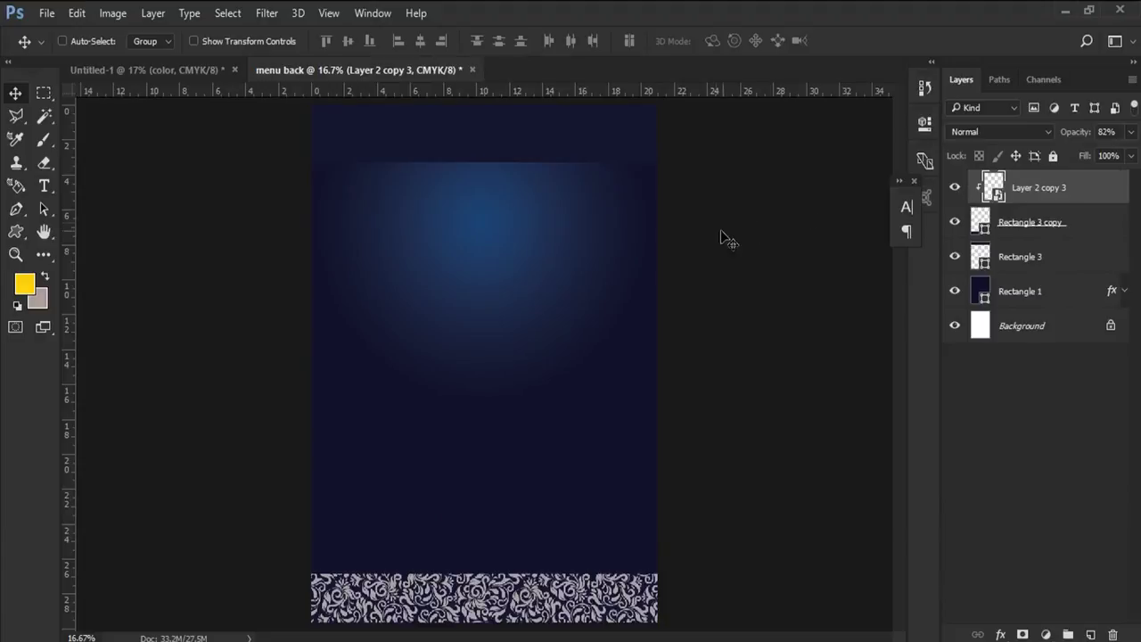
right_click(485, 260)
click(495, 264)
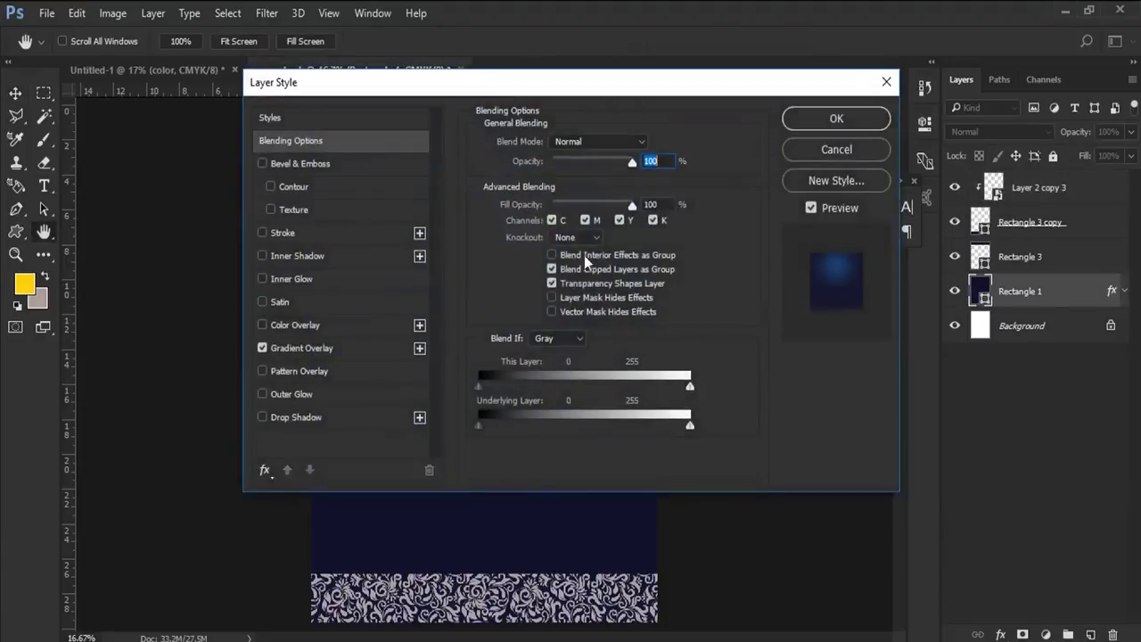
- Move the radial glow's centre lower and shift the gradient midpoint to 65%
drag(494, 88, 949, 59)
click(776, 319)
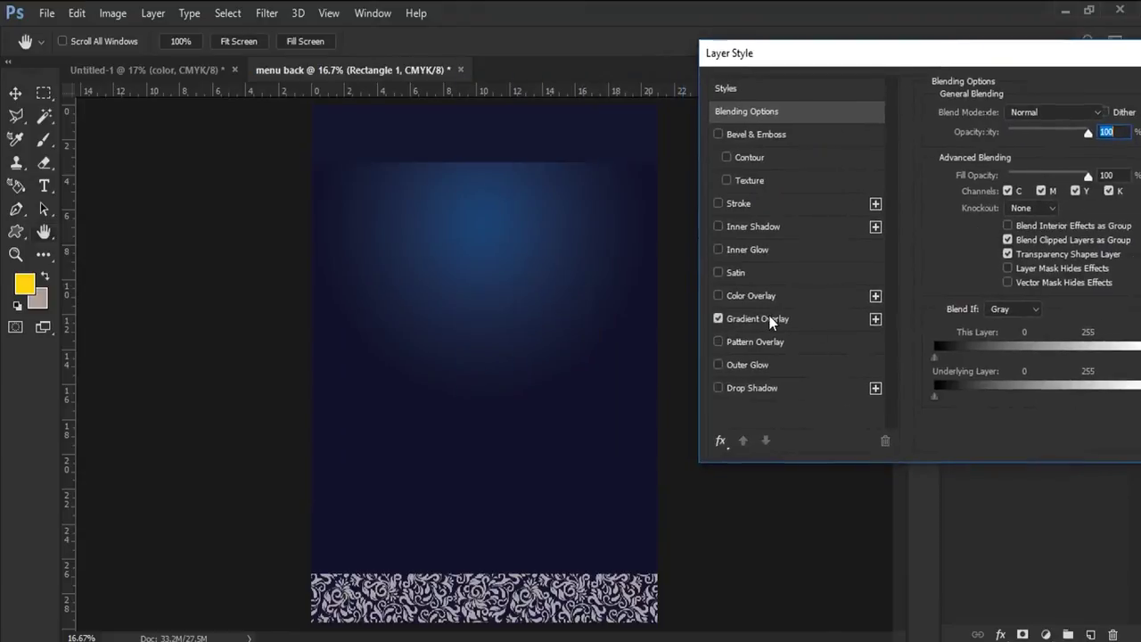
drag(489, 279, 489, 329)
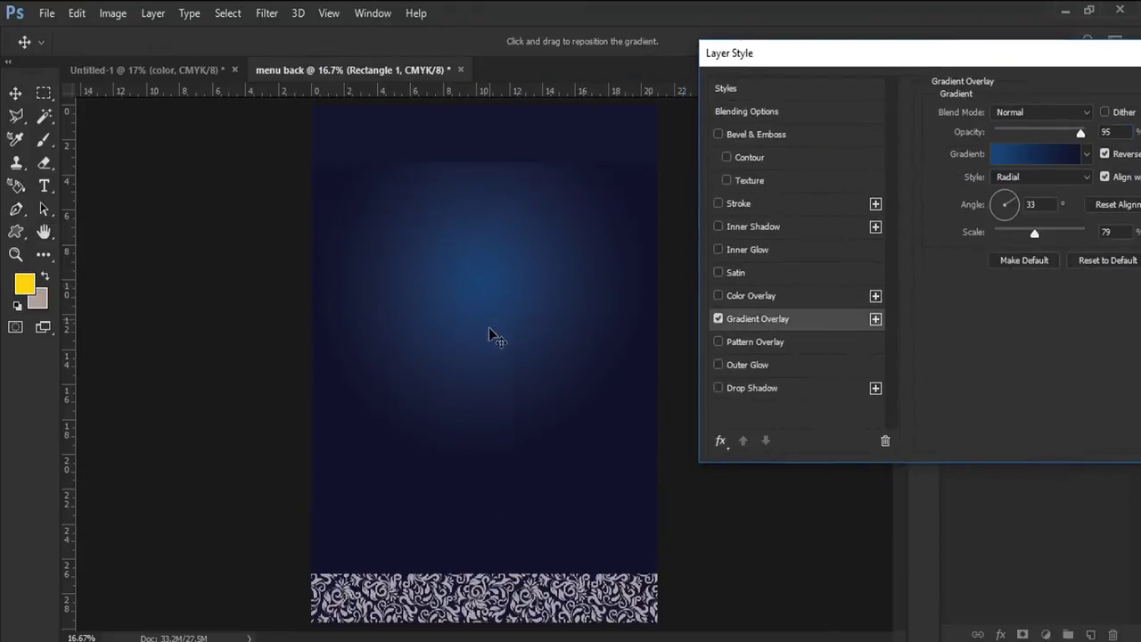
click(1045, 160)
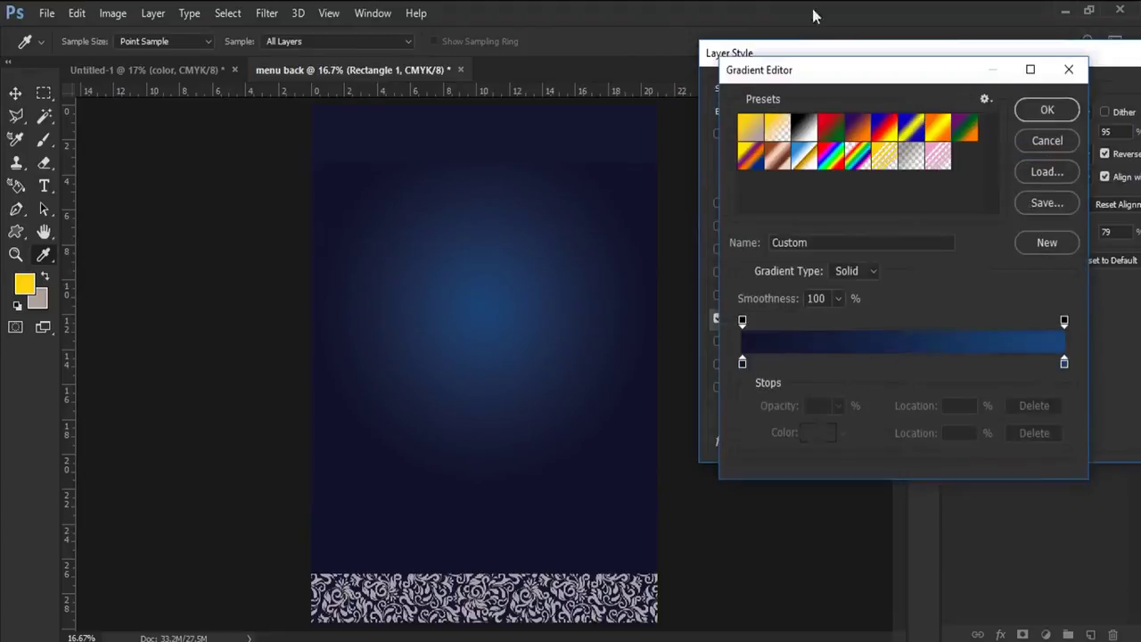
click(1065, 363)
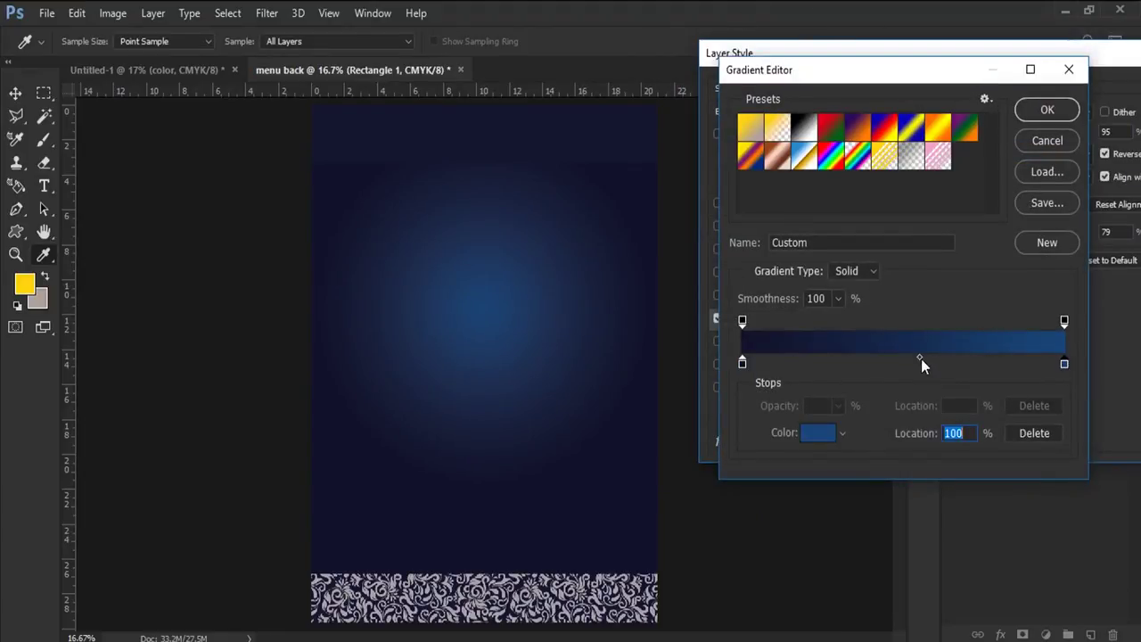
drag(921, 359, 952, 359)
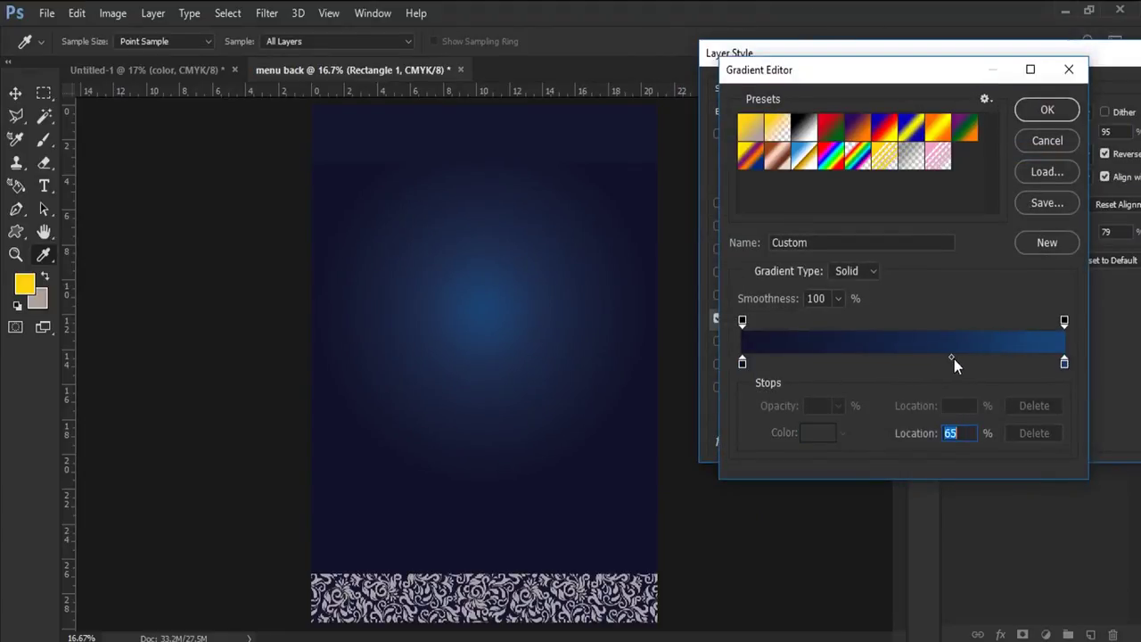
click(962, 363)
mouse_move(964, 362)
mouse_down()
mouse_move(938, 381)
mouse_move(955, 359)
mouse_move(975, 357)
mouse_up()
click(1062, 367)
click(1045, 111)
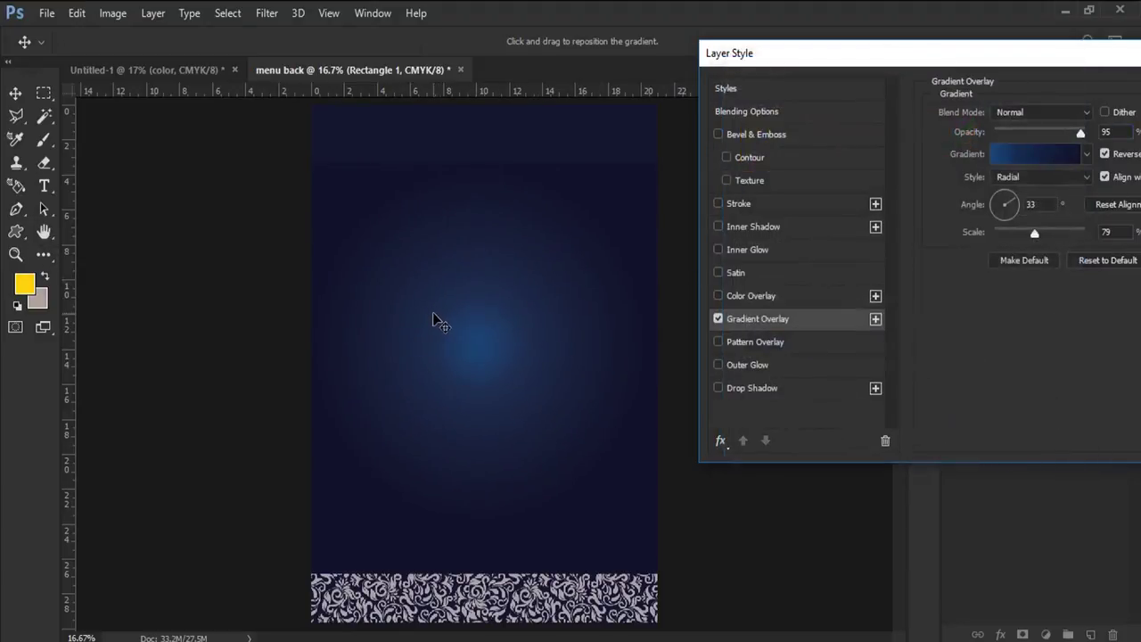
- Scale the radial glow to 101 and re-edit the gradient midpoint to about 61%
mouse_move(1036, 234)
mouse_down()
mouse_move(1050, 234)
mouse_move(1023, 238)
mouse_move(1030, 230)
mouse_up()
click(1037, 155)
click(740, 365)
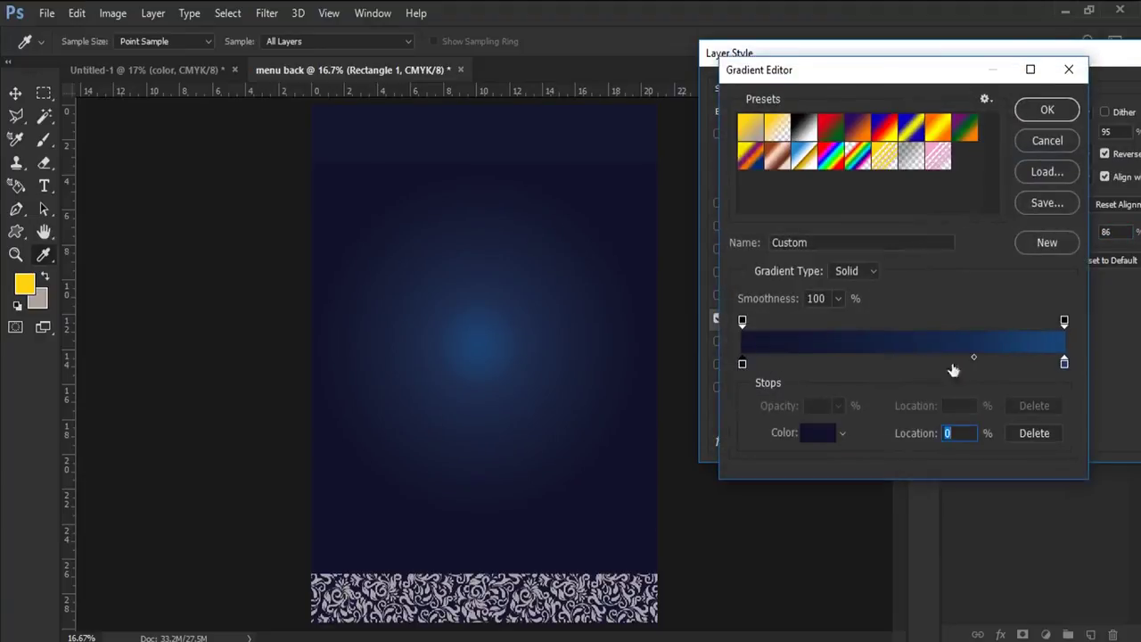
mouse_move(974, 357)
mouse_down()
mouse_move(937, 357)
mouse_move(986, 358)
mouse_up()
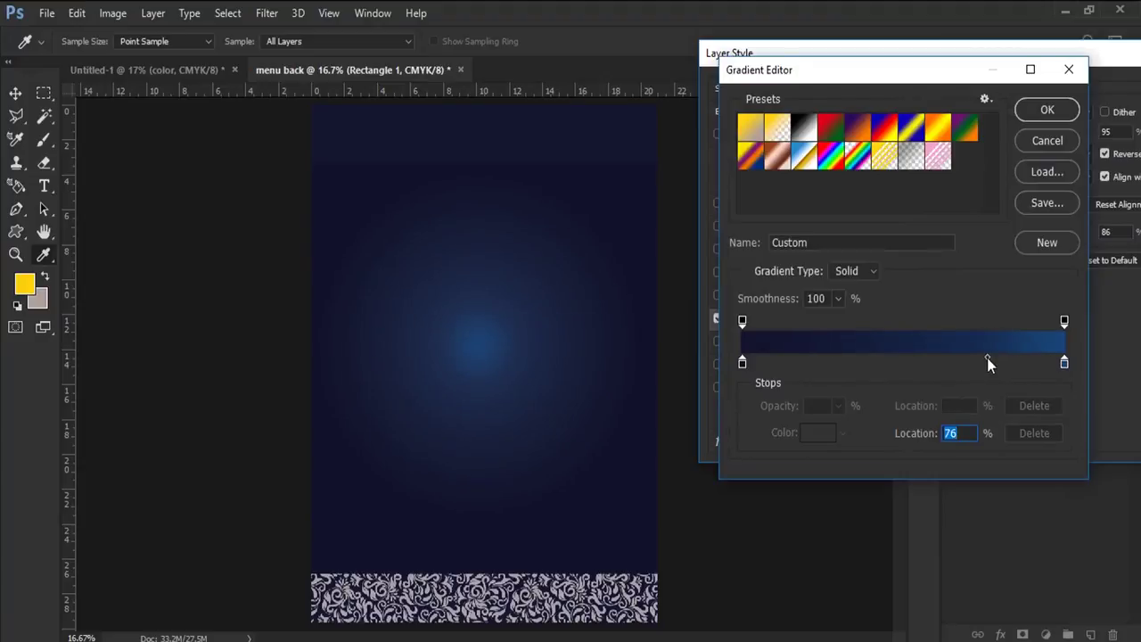
drag(987, 358, 991, 358)
mouse_move(1063, 364)
mouse_down()
mouse_move(1047, 364)
mouse_move(1073, 360)
mouse_up()
click(1063, 321)
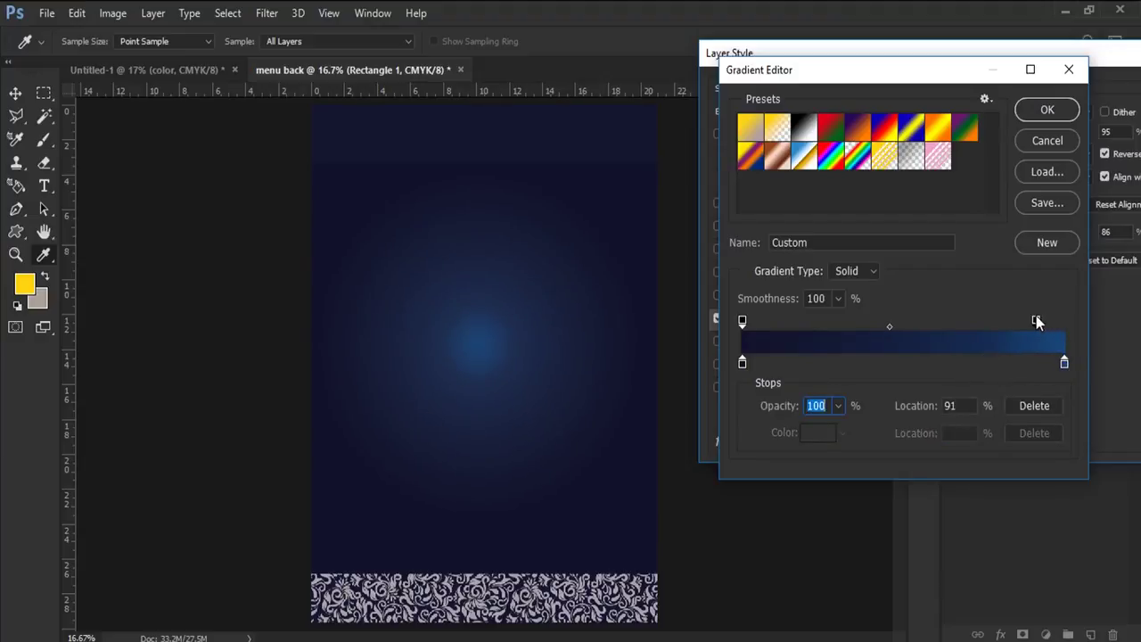
click(1050, 110)
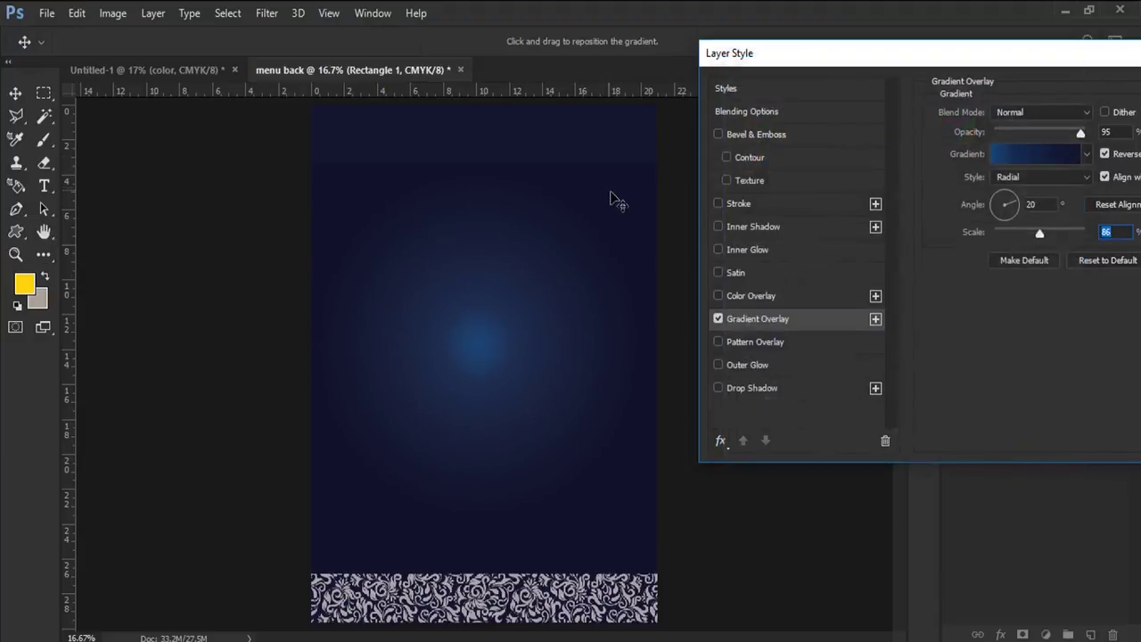
- Move the right opacity stop to the end, spread the blue, and apply at 78% opacity
click(1007, 157)
click(1063, 363)
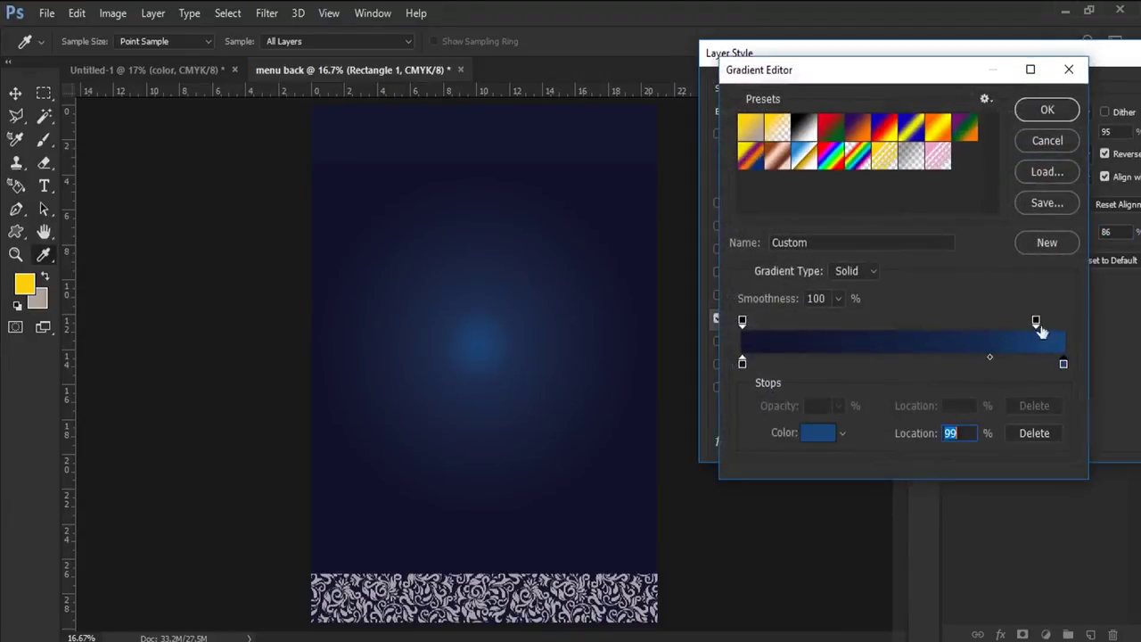
drag(1036, 321, 1079, 321)
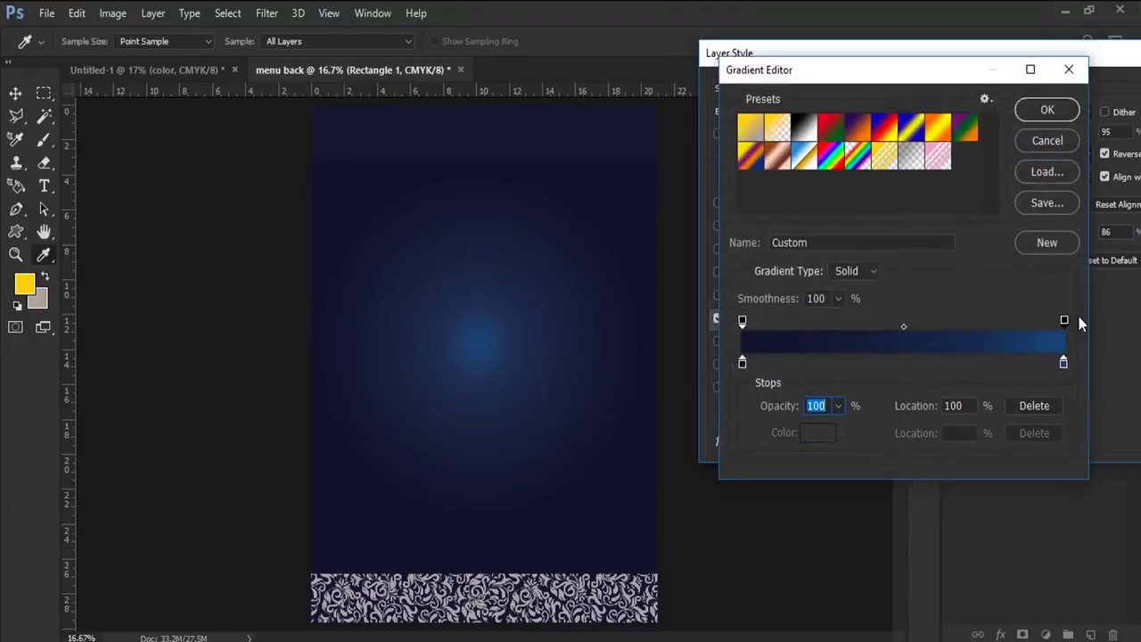
click(1062, 363)
drag(989, 358, 951, 359)
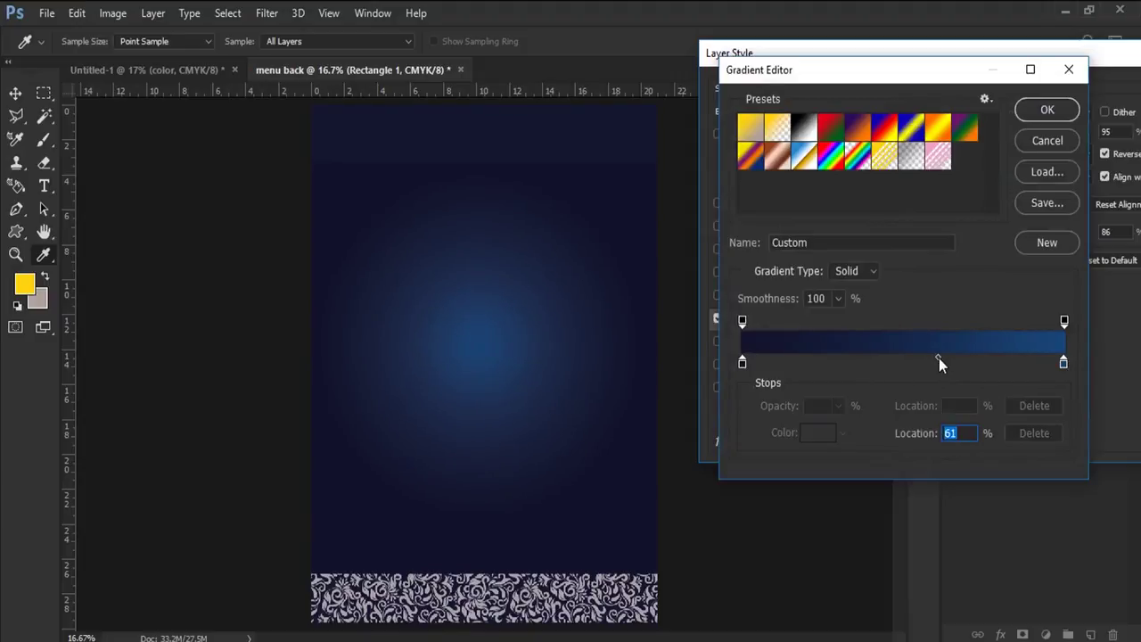
click(1047, 134)
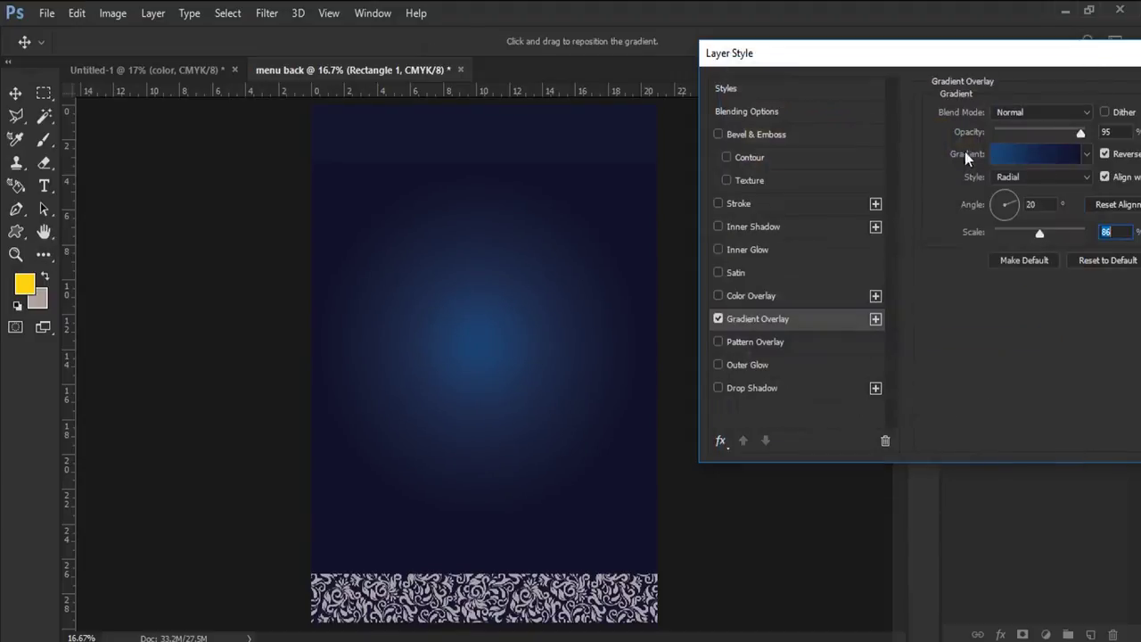
drag(1062, 135, 1052, 135)
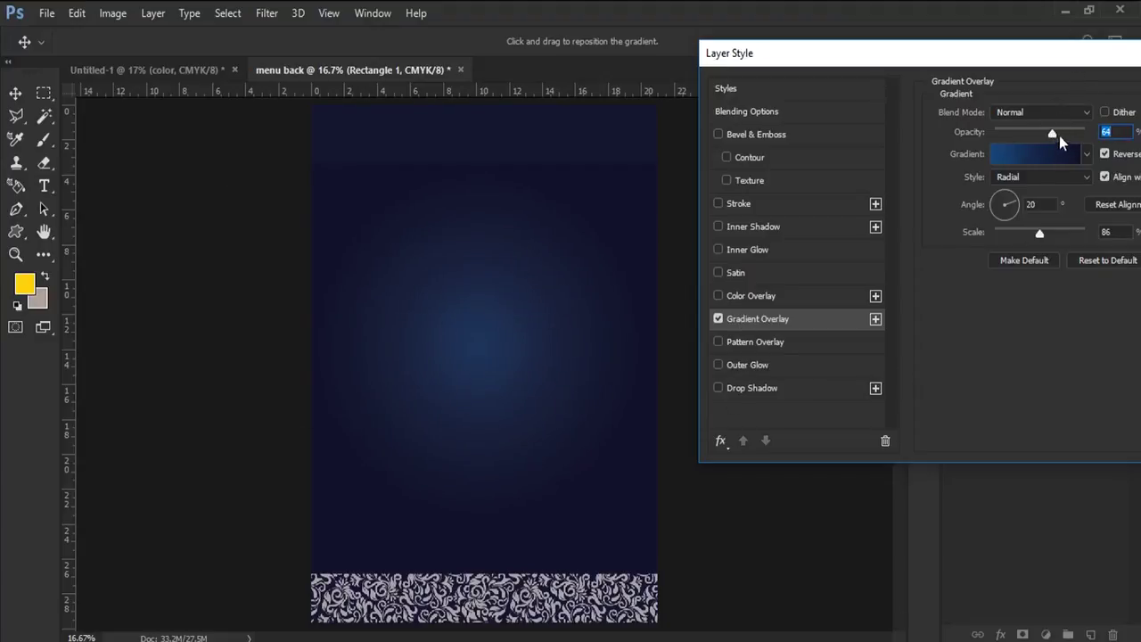
drag(1069, 56, 807, 59)
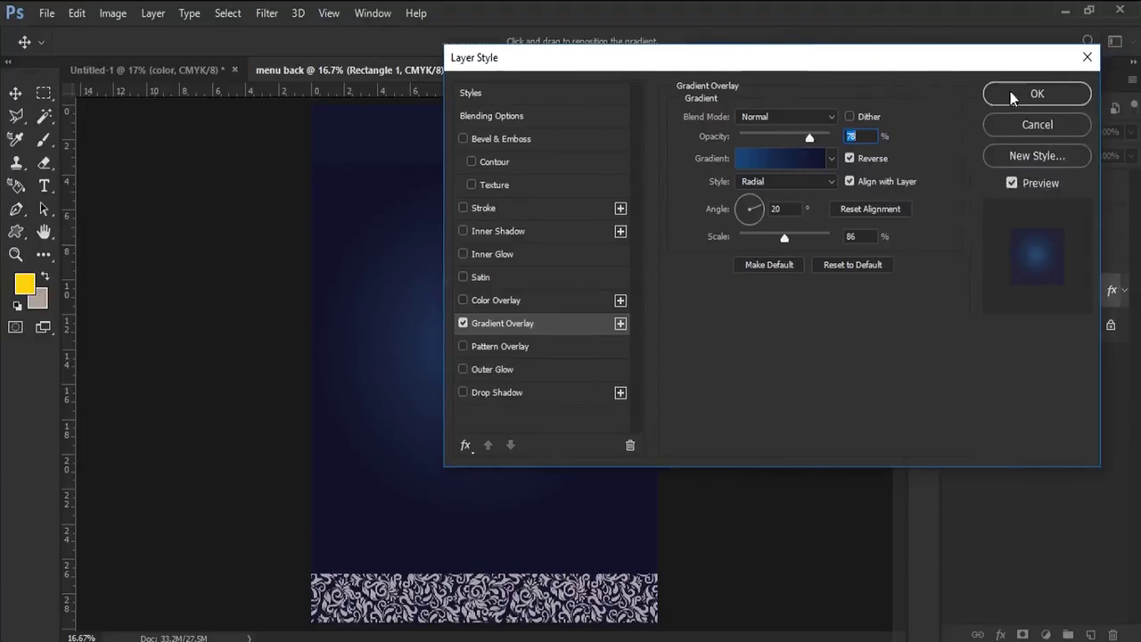
click(1030, 92)
- Stretch the Rectangle 3 band to about 4 cm tall and drag in the venison steak photo
right_click(457, 131)
click(470, 141)
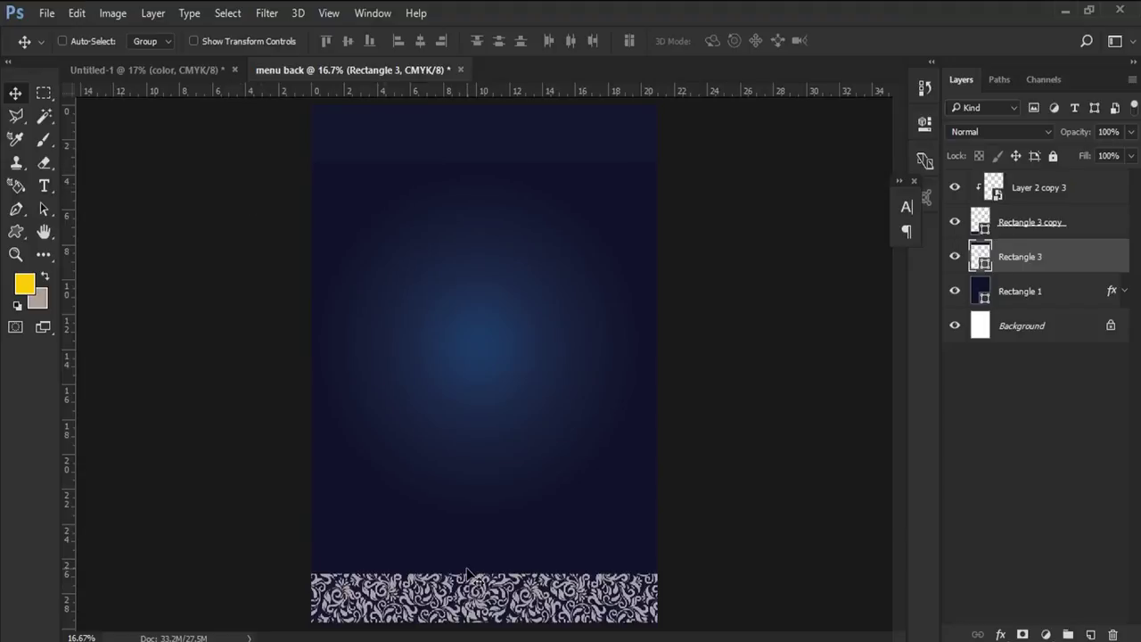
right_click(381, 134)
click(396, 147)
click(77, 13)
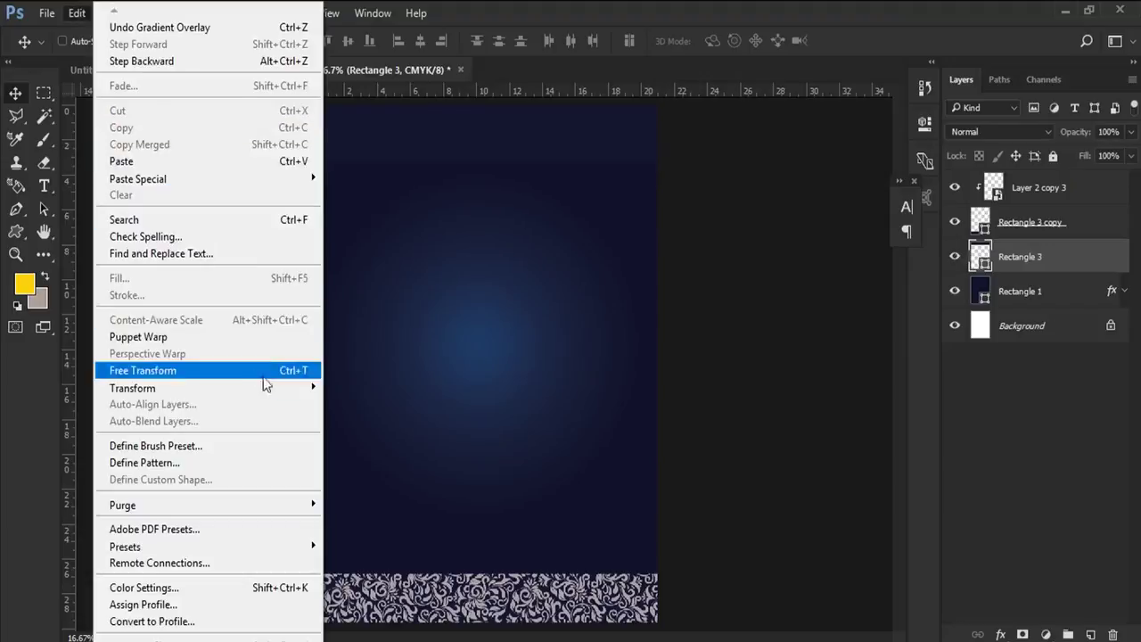
click(264, 371)
drag(488, 162, 486, 170)
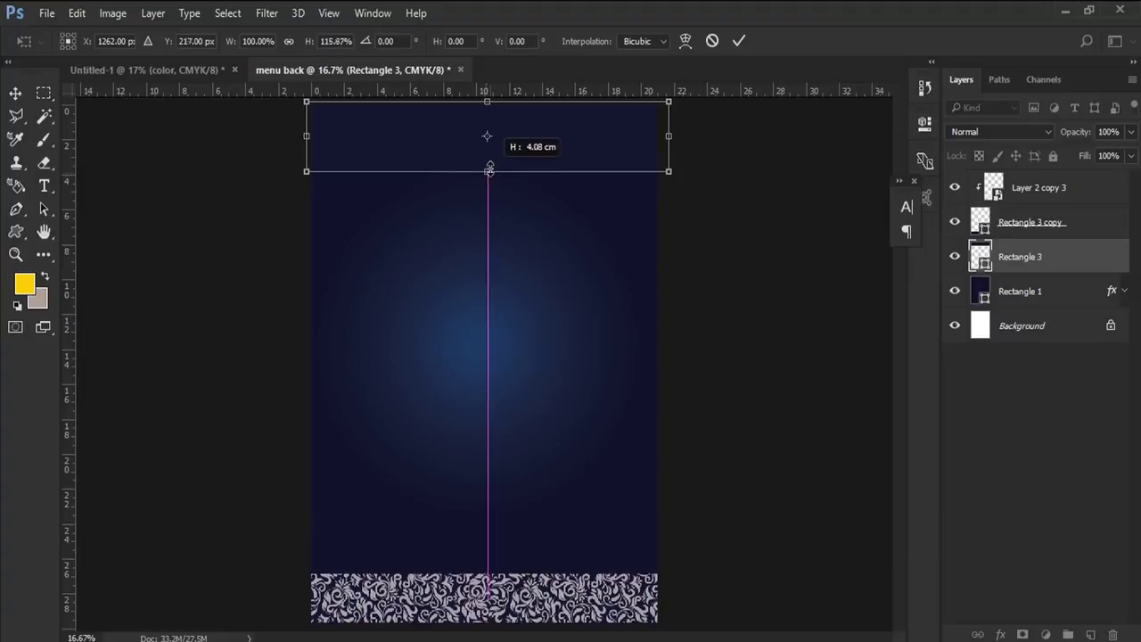
key(Return)
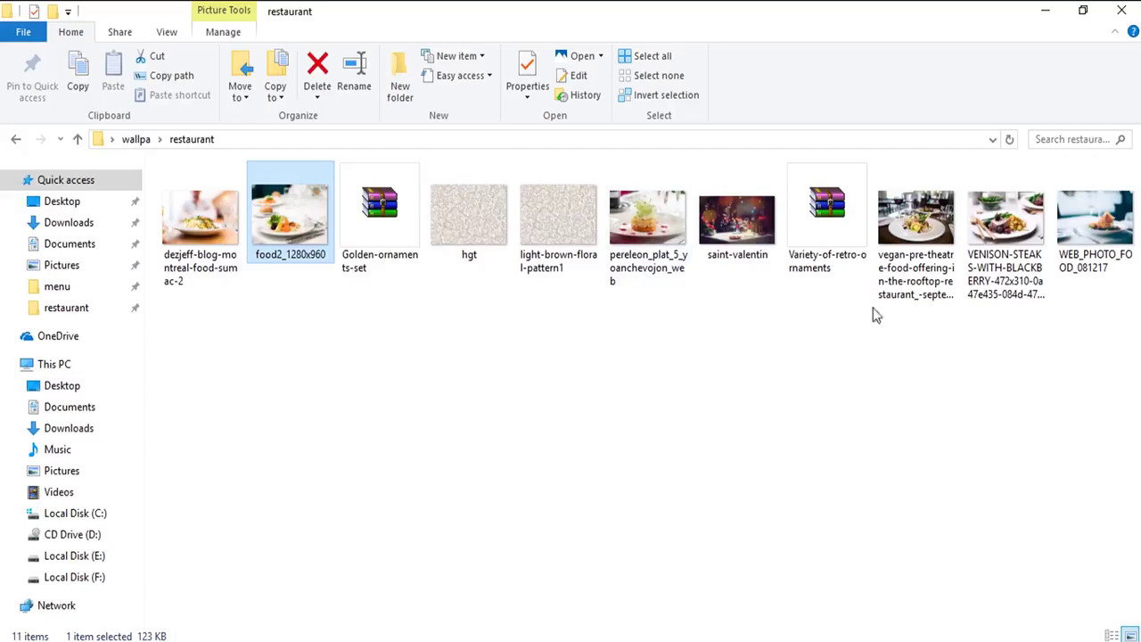
mouse_move(1007, 228)
mouse_down()
mouse_move(261, 637)
mouse_move(481, 312)
mouse_up()
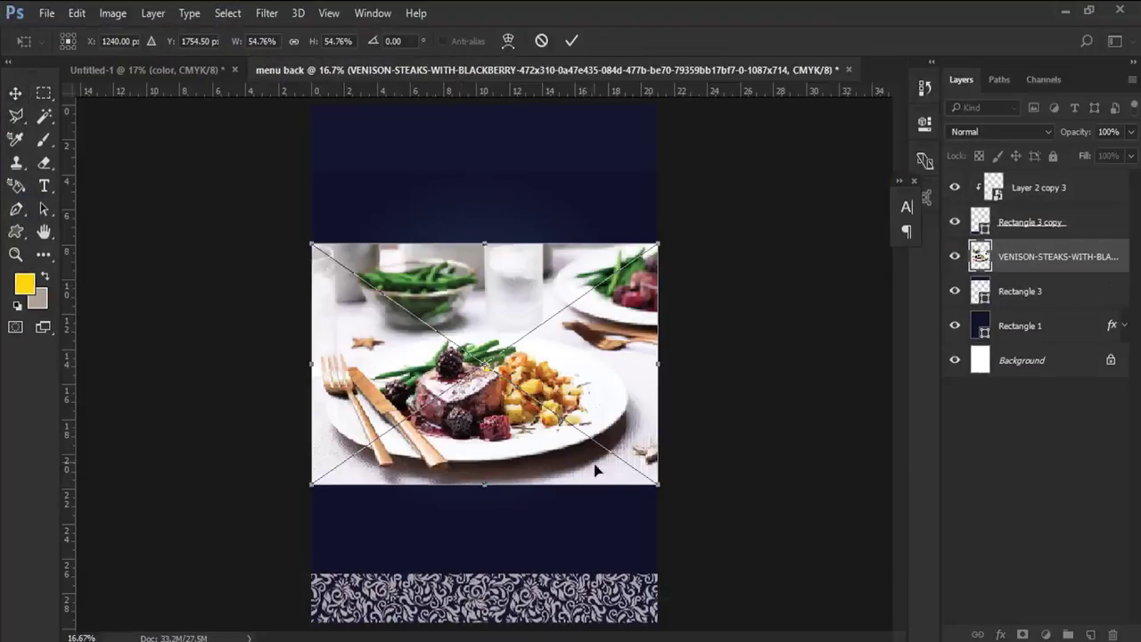
- Shrink the venison photo, move it to the page top, and clip it into the top band
drag(658, 486, 542, 407)
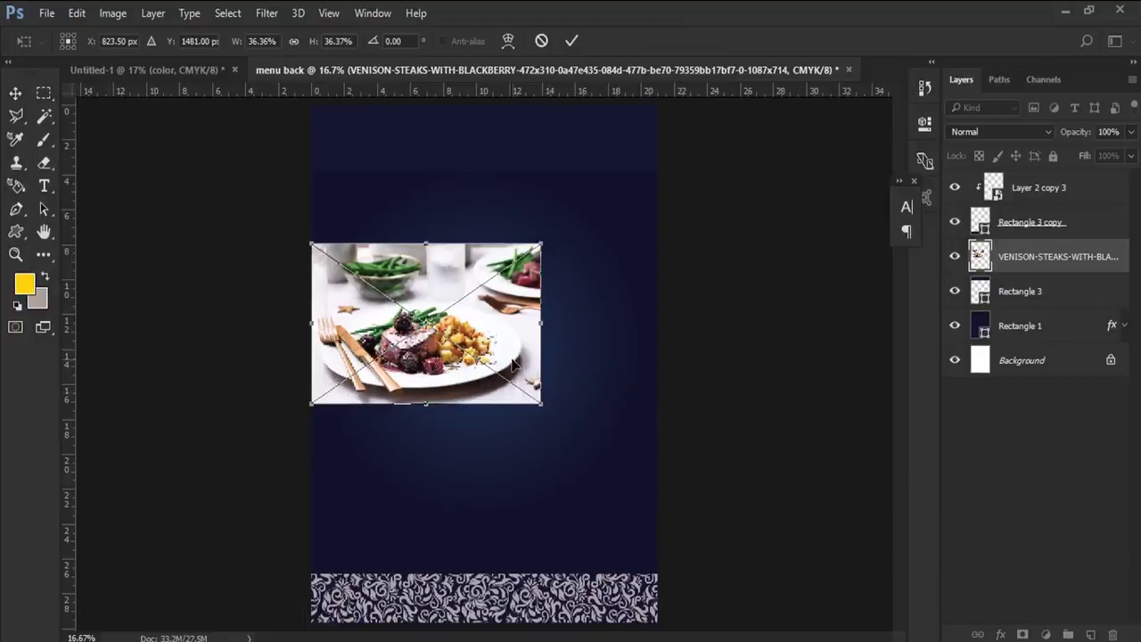
key(Return)
drag(427, 346, 428, 208)
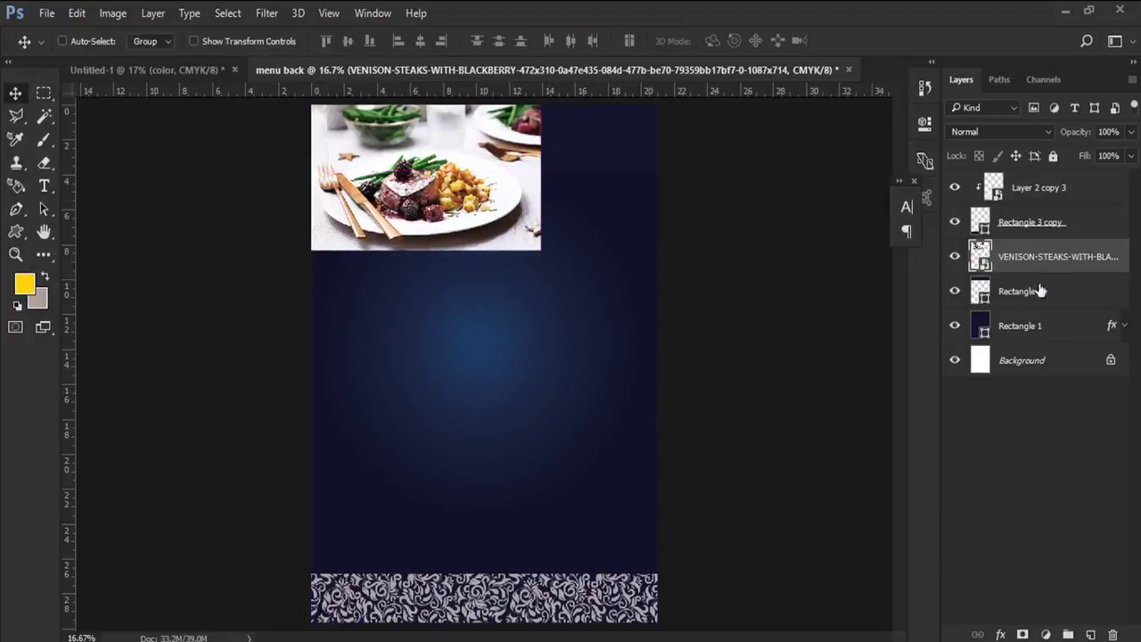
right_click(1041, 267)
click(738, 468)
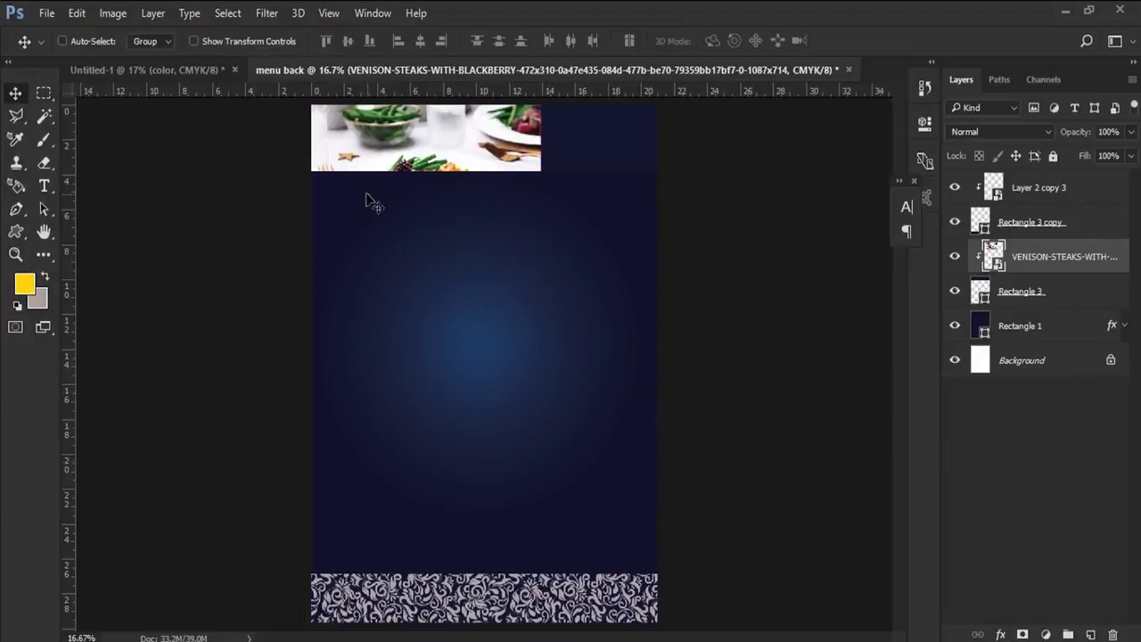
- Resize and raise the clipped venison photo so the plate shows, then mark a 7 cm column selection
click(15, 254)
click(438, 145)
drag(440, 151, 417, 303)
key(v)
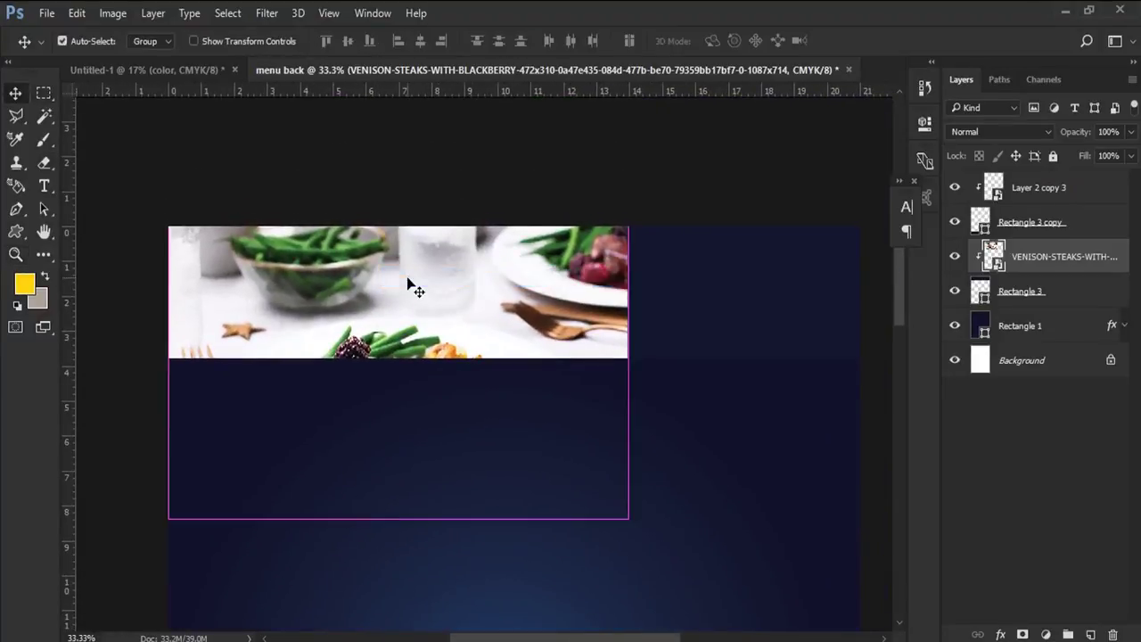
key(ctrl+t)
drag(624, 514, 463, 286)
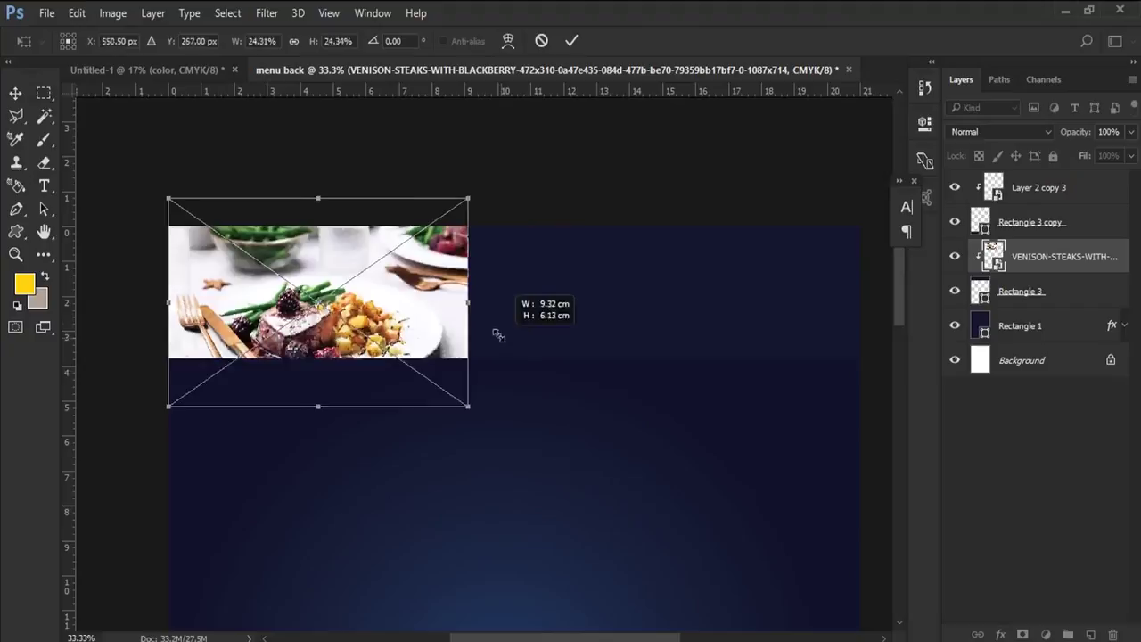
drag(362, 324, 362, 301)
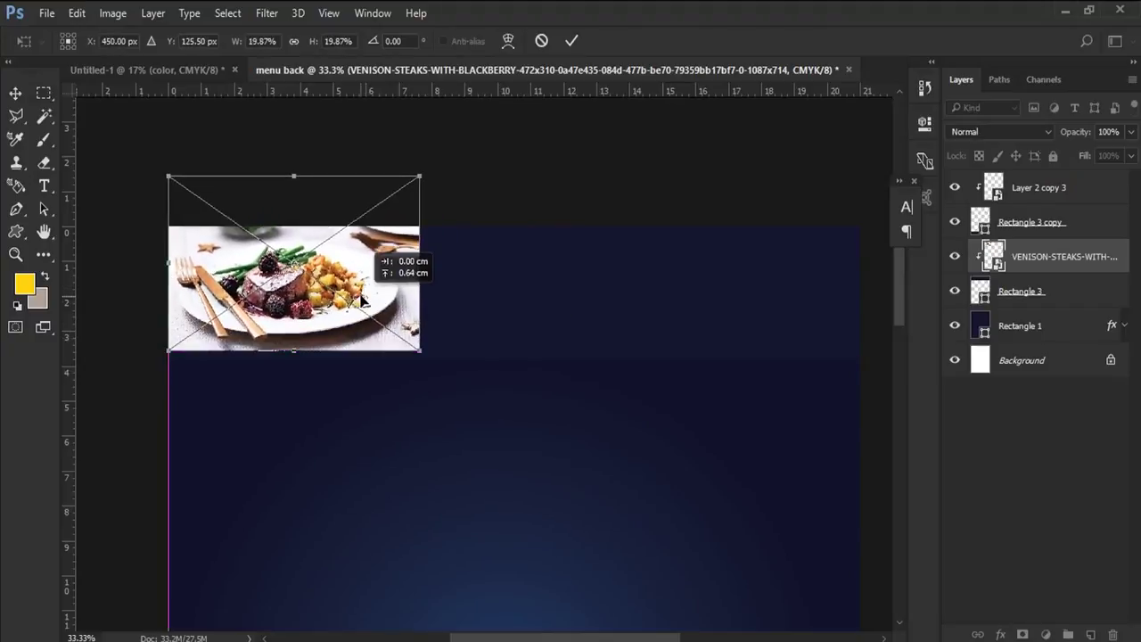
key(Return)
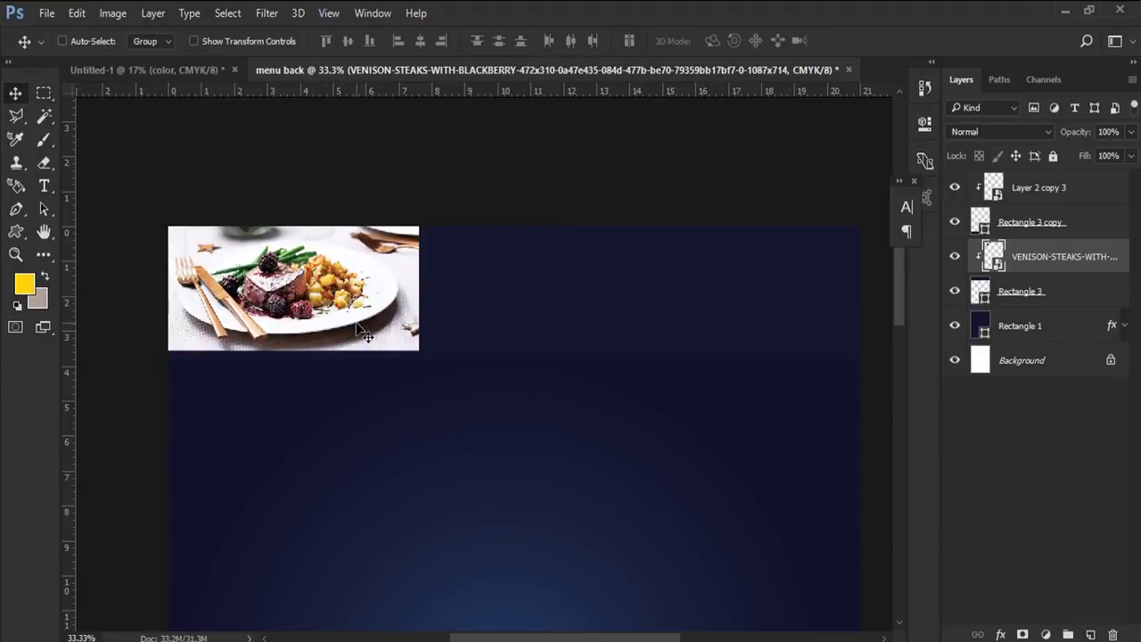
drag(123, 237, 353, 299)
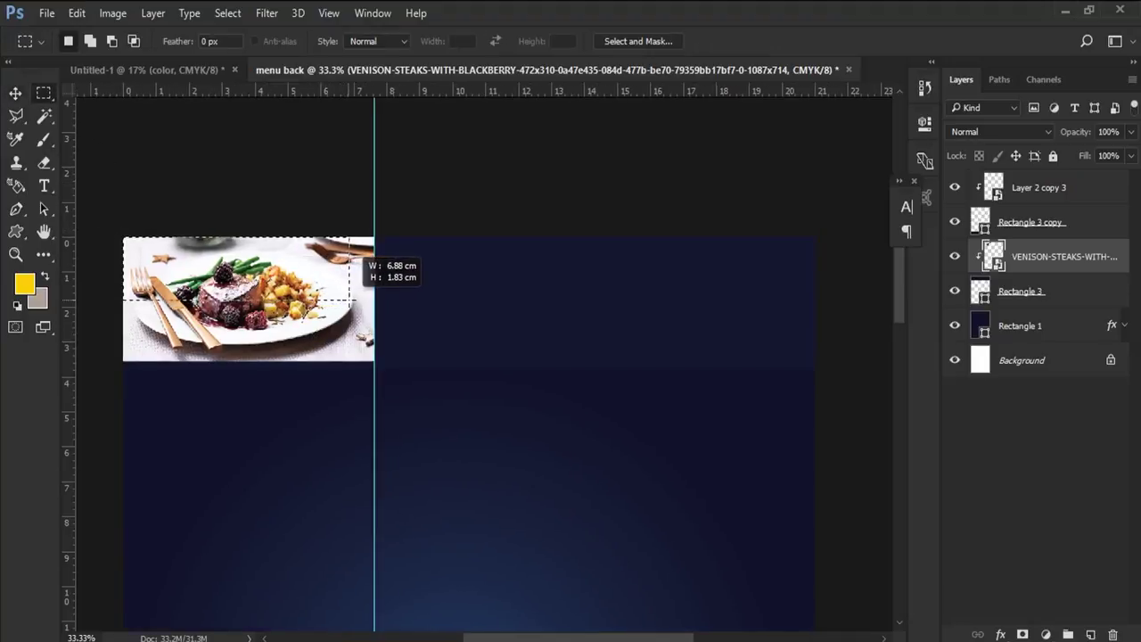
drag(354, 300, 355, 300)
- Place vertical guides at the first and second column boundaries of the top band
drag(64, 218, 354, 254)
key(v)
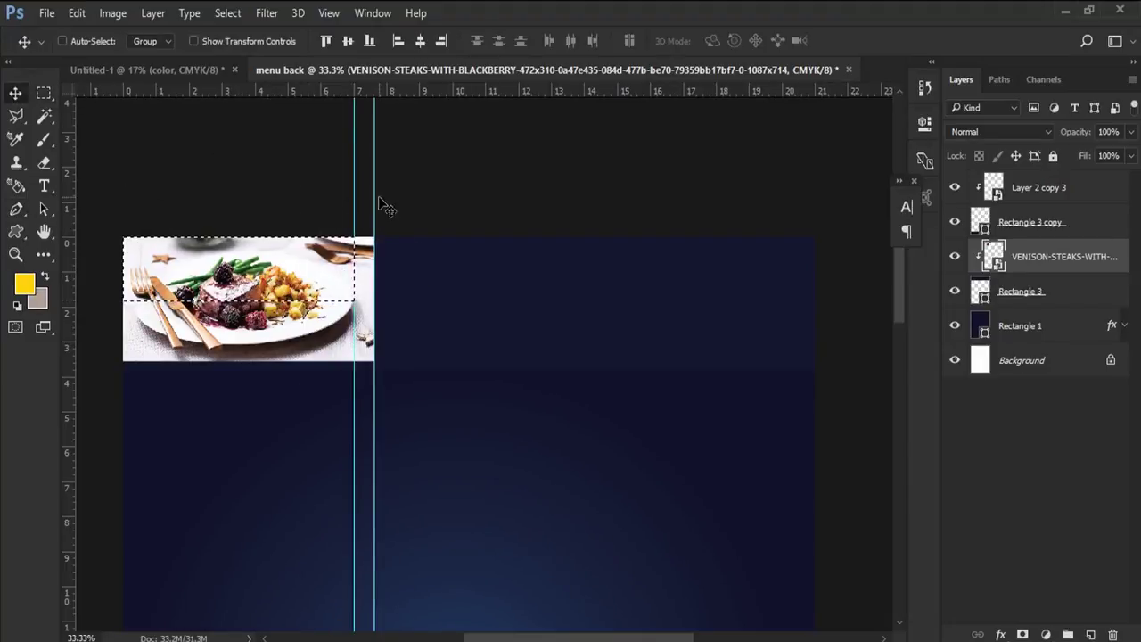
drag(376, 204, 379, 91)
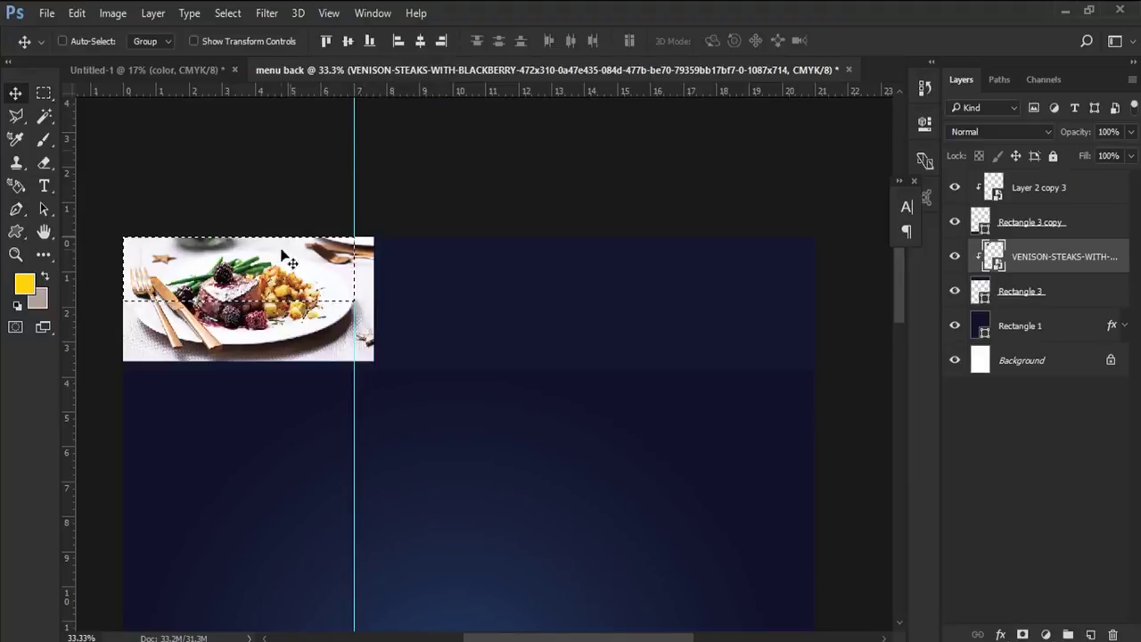
click(43, 93)
drag(235, 282, 465, 282)
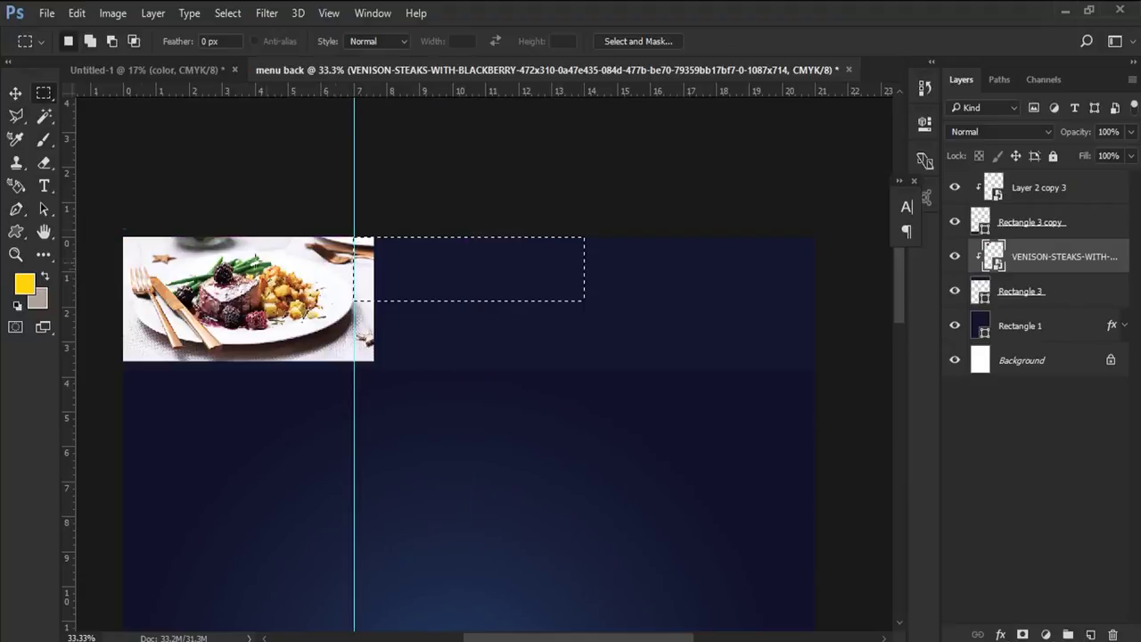
drag(395, 240, 584, 247)
drag(504, 258, 728, 256)
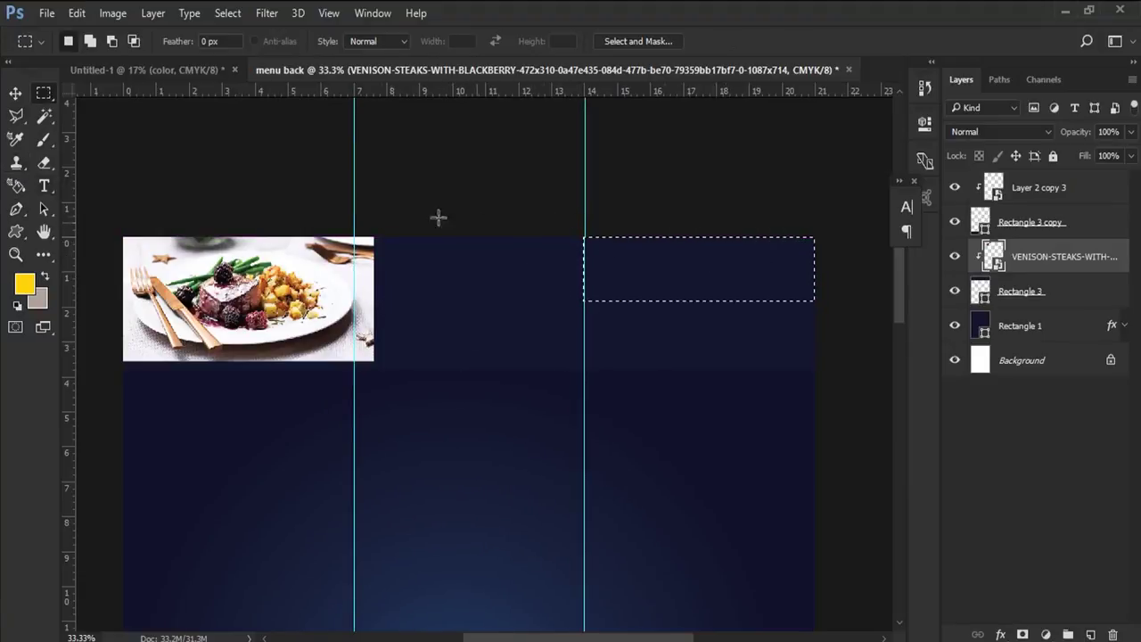
key(ctrl+d)
- Narrow the venison photo to end at the first guide and bring in the sumac photo
click(18, 95)
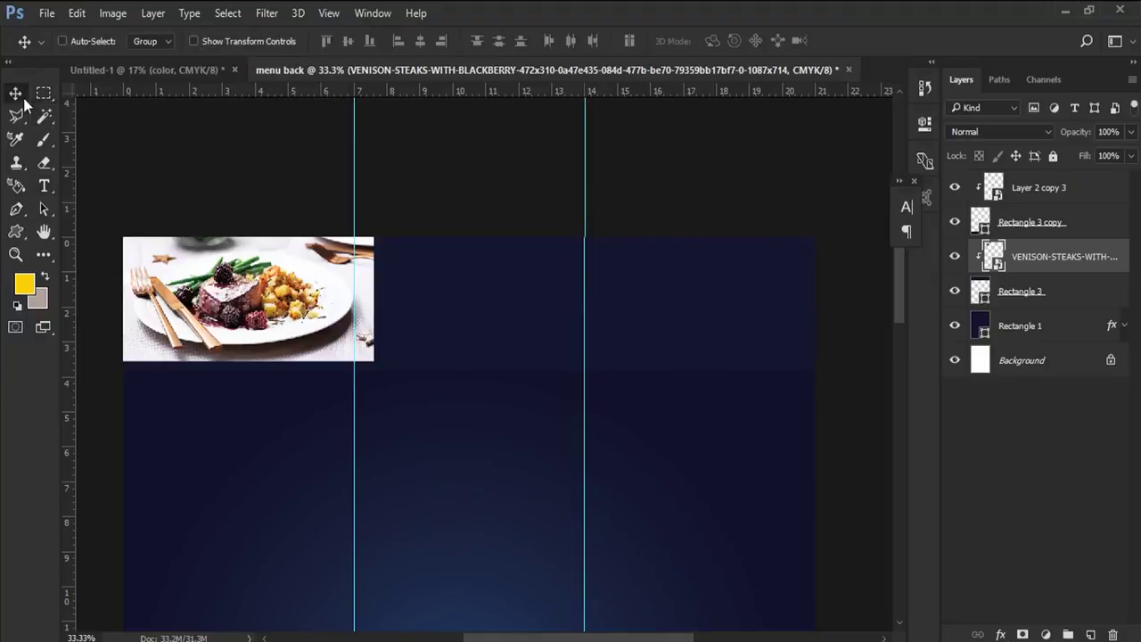
key(ctrl+t)
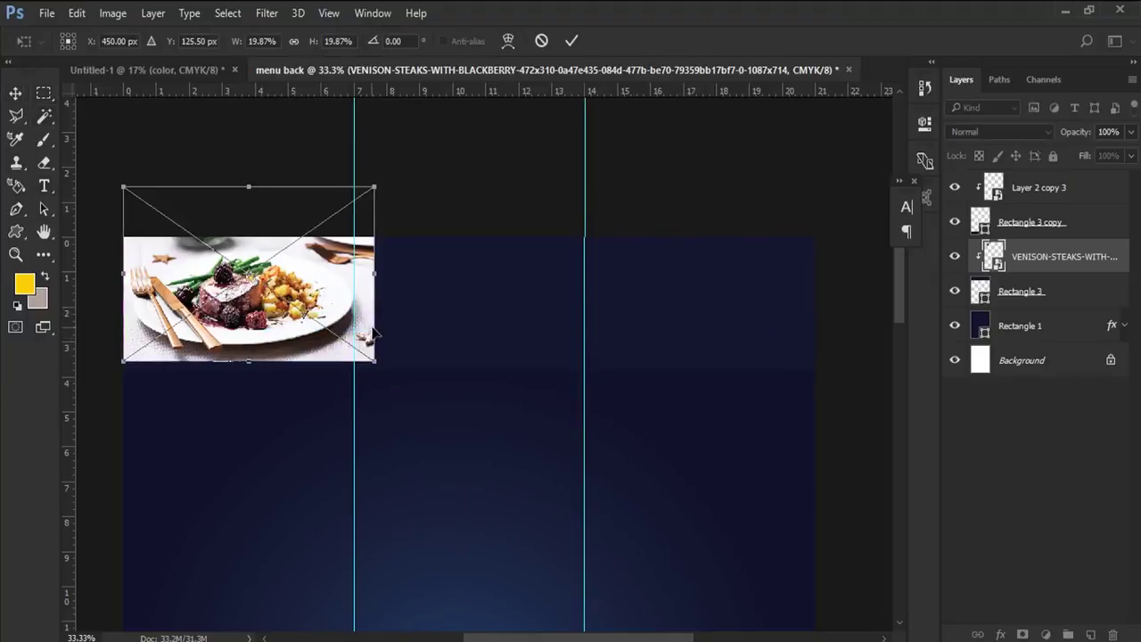
drag(374, 277, 361, 277)
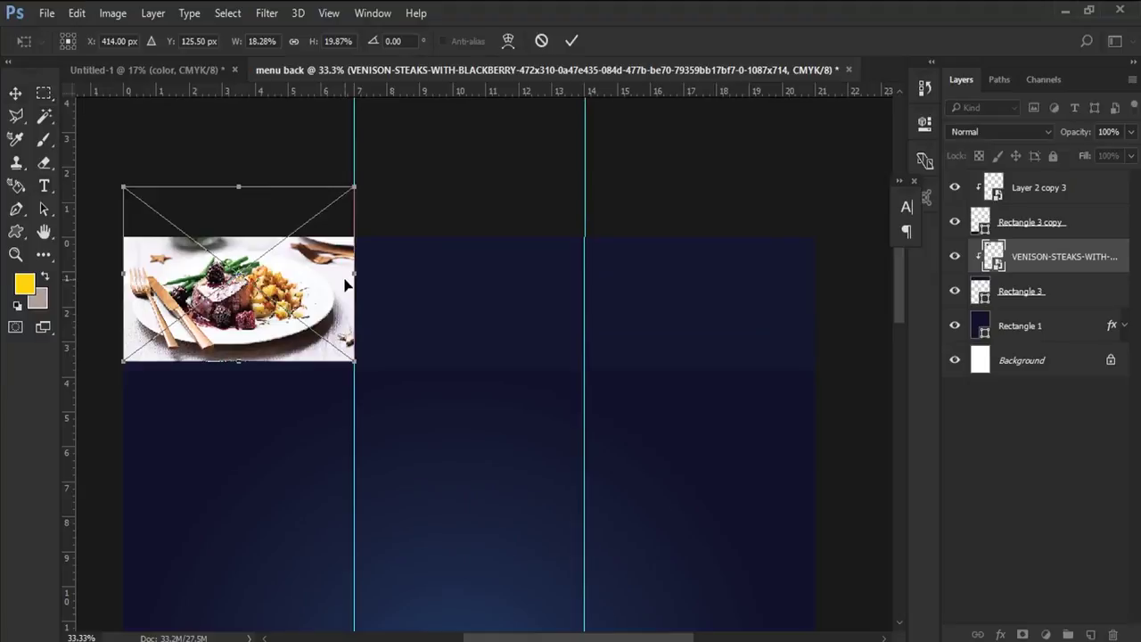
key(Return)
drag(288, 306, 288, 332)
drag(459, 297, 483, 299)
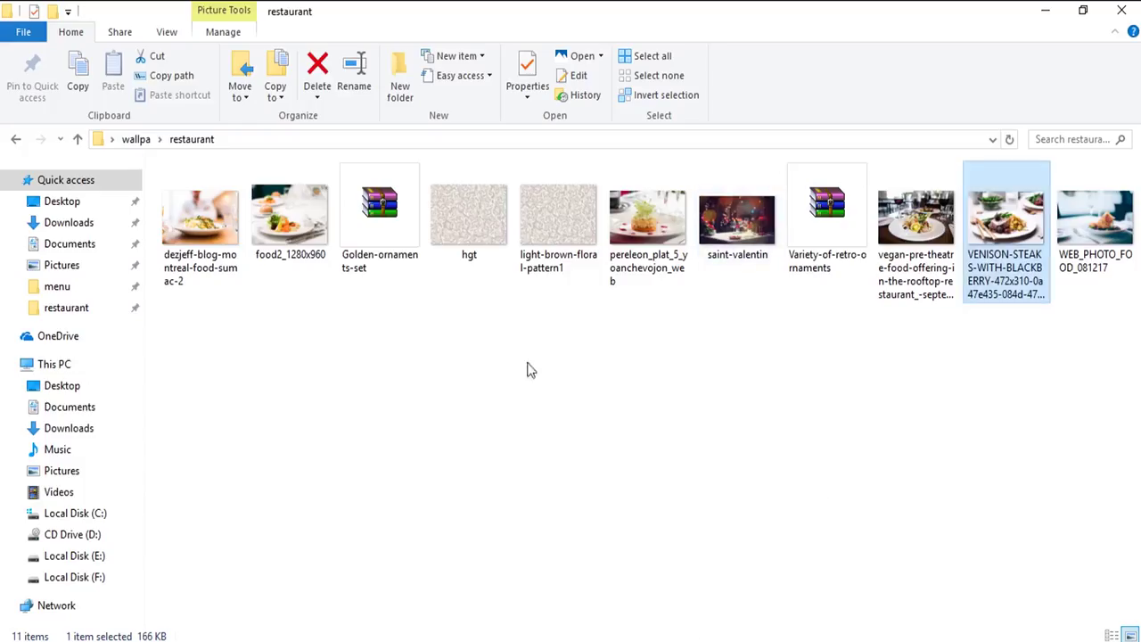
mouse_move(201, 218)
mouse_down()
mouse_move(268, 638)
mouse_move(526, 352)
mouse_up()
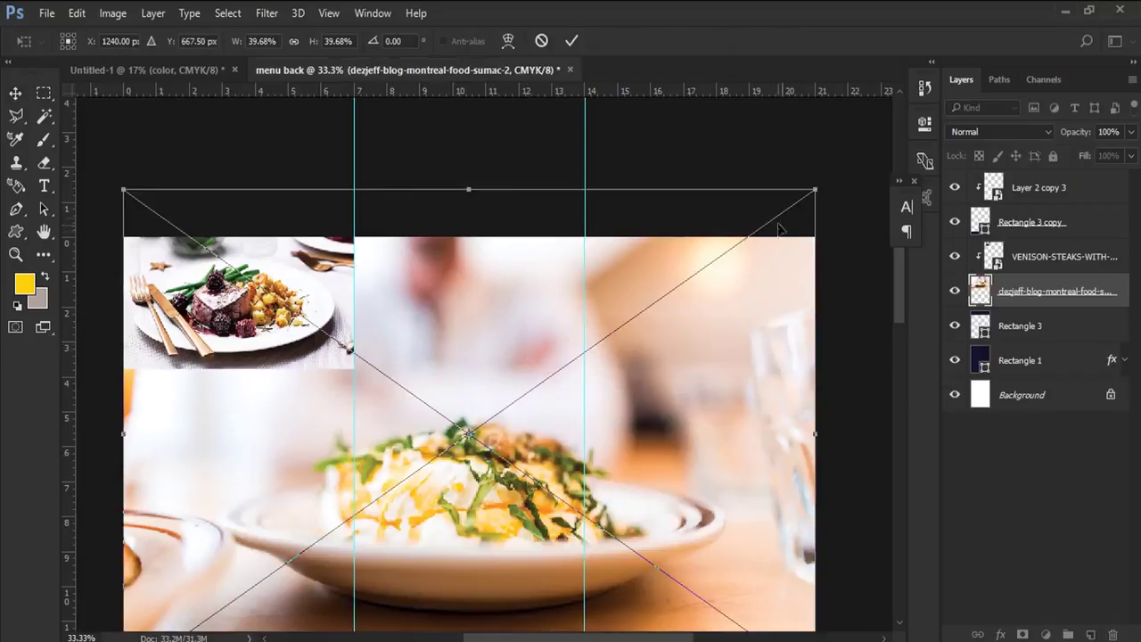
- Shrink the sumac pasta photo, clip it into the band, and move it up
mouse_move(809, 191)
mouse_down()
mouse_move(657, 288)
mouse_move(598, 342)
mouse_up()
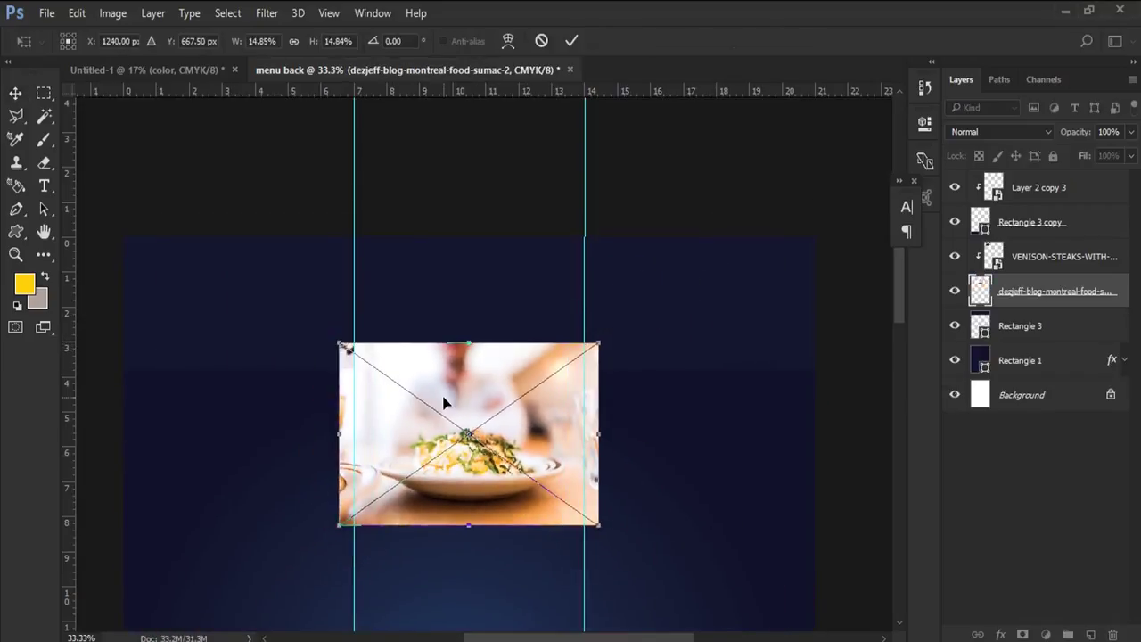
key(Return)
alt+click(1034, 306)
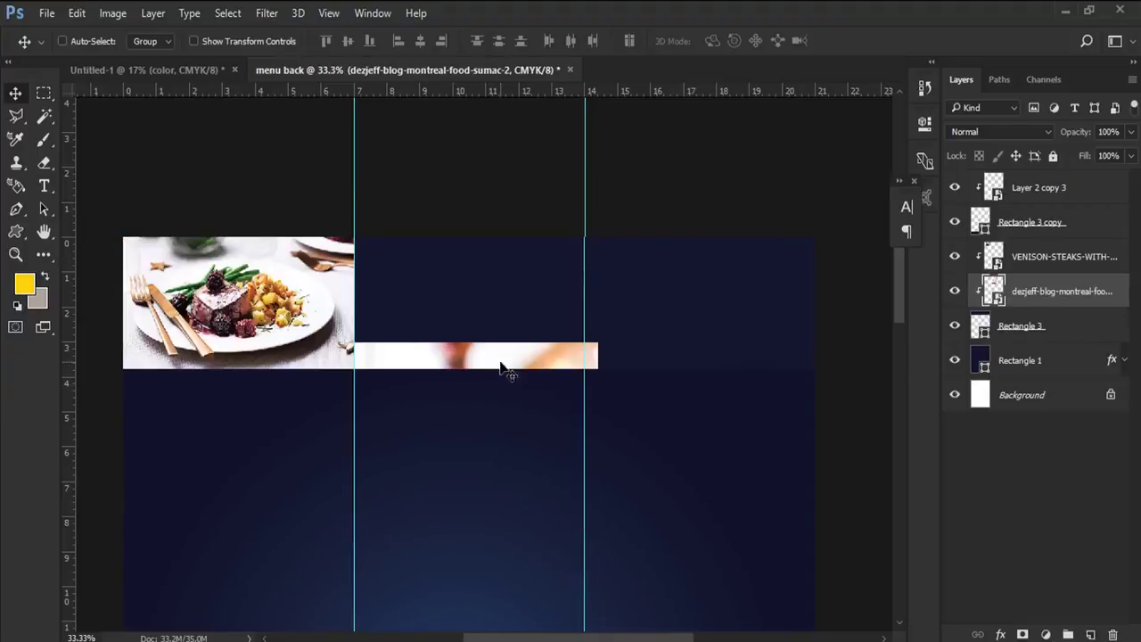
drag(502, 369, 501, 261)
drag(532, 304, 531, 269)
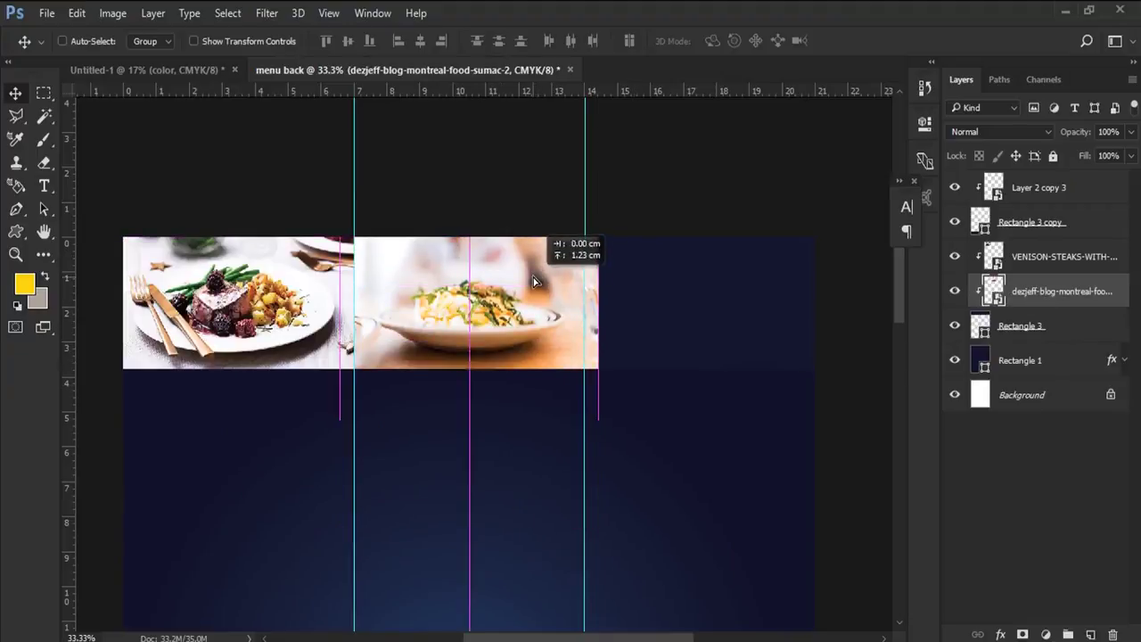
- Fit the pasta photo between the guides and place the pereleon_plat_5_yoanchevojon_web photo
key(ctrl+t)
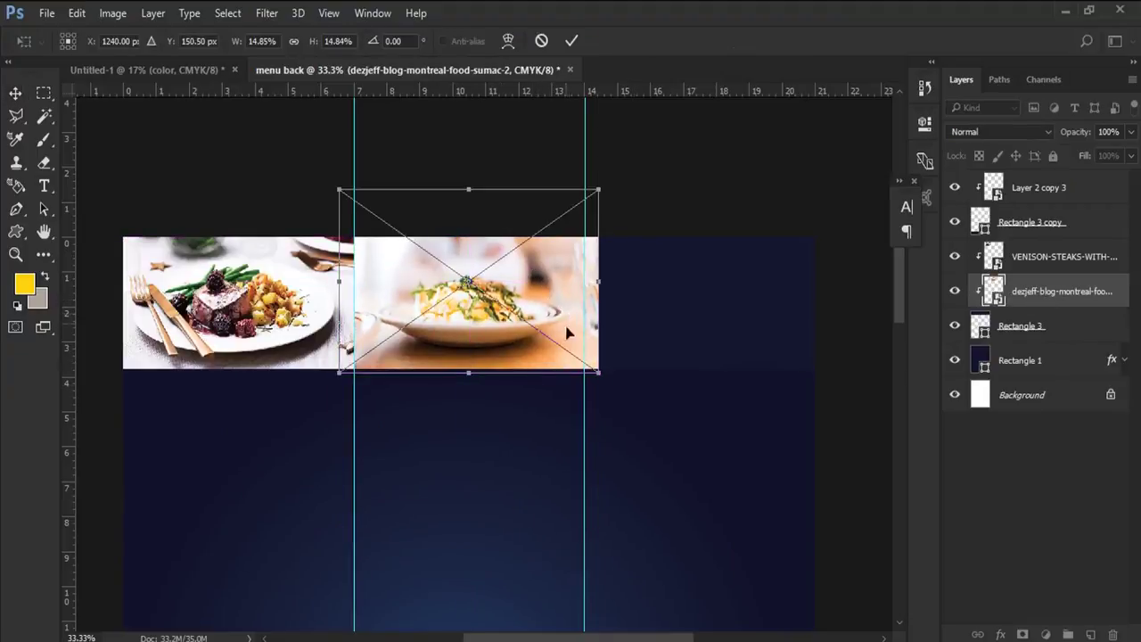
drag(598, 191, 583, 200)
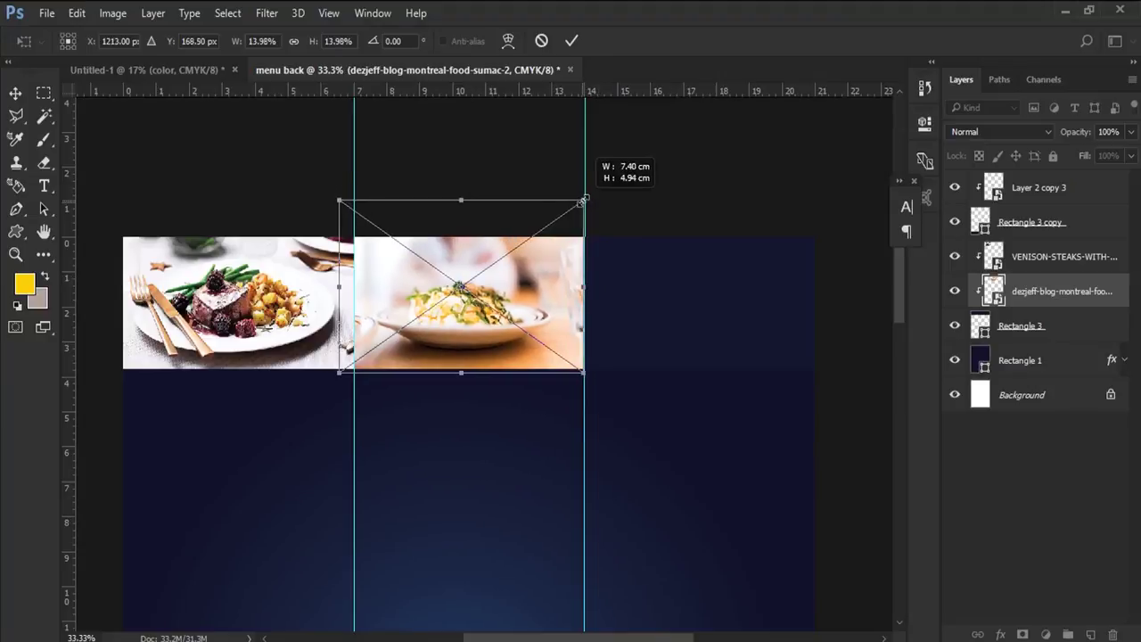
key(Return)
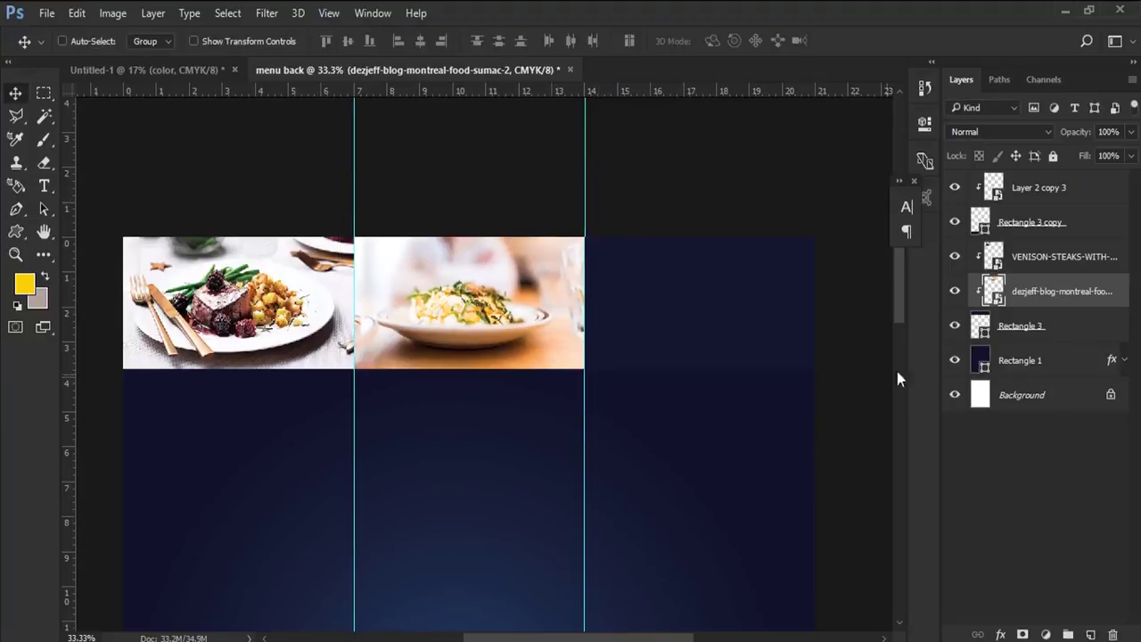
click(1042, 341)
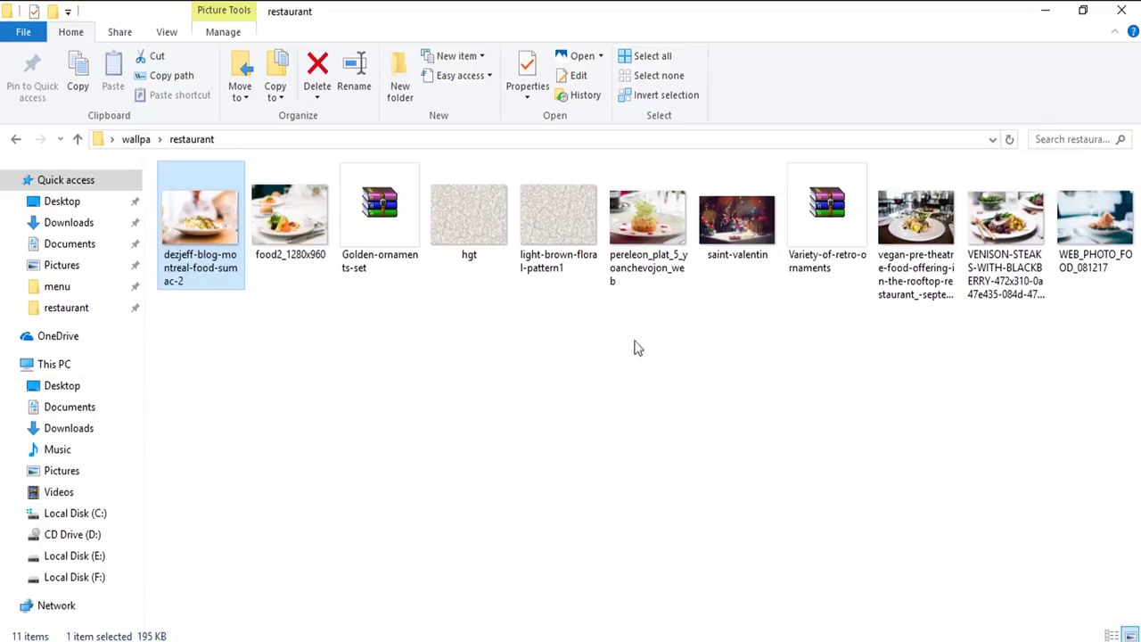
drag(649, 221, 638, 431)
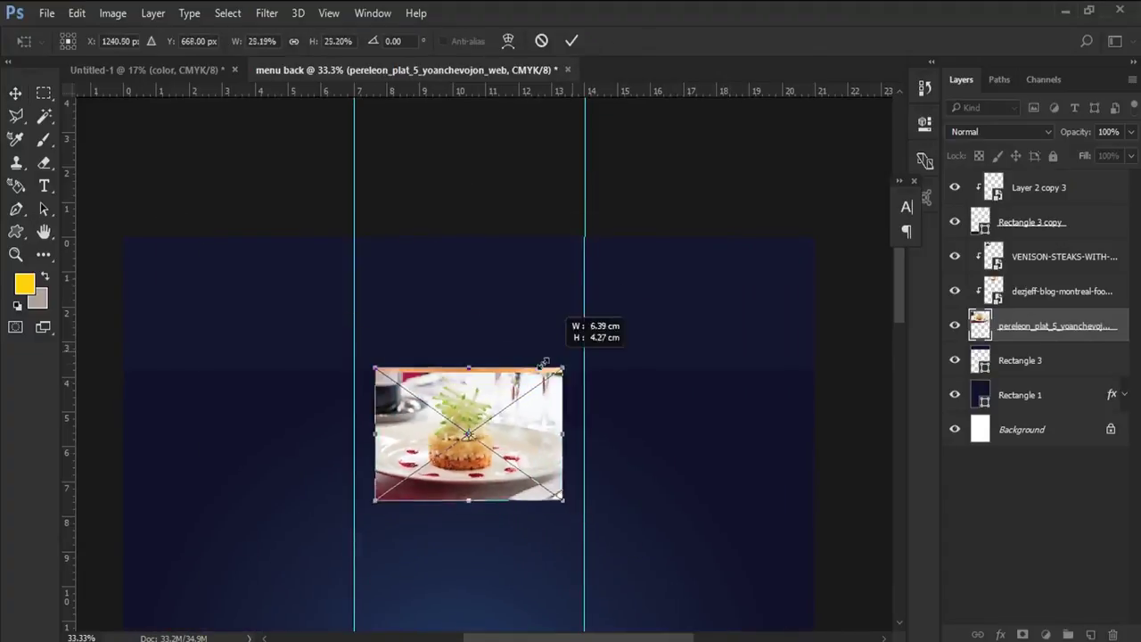
- Scale the pereleon photo to about 20%, move it right, and clip it into the band
drag(813, 193, 561, 371)
mouse_move(516, 424)
mouse_down()
mouse_move(753, 292)
mouse_move(739, 298)
mouse_up()
key(Return)
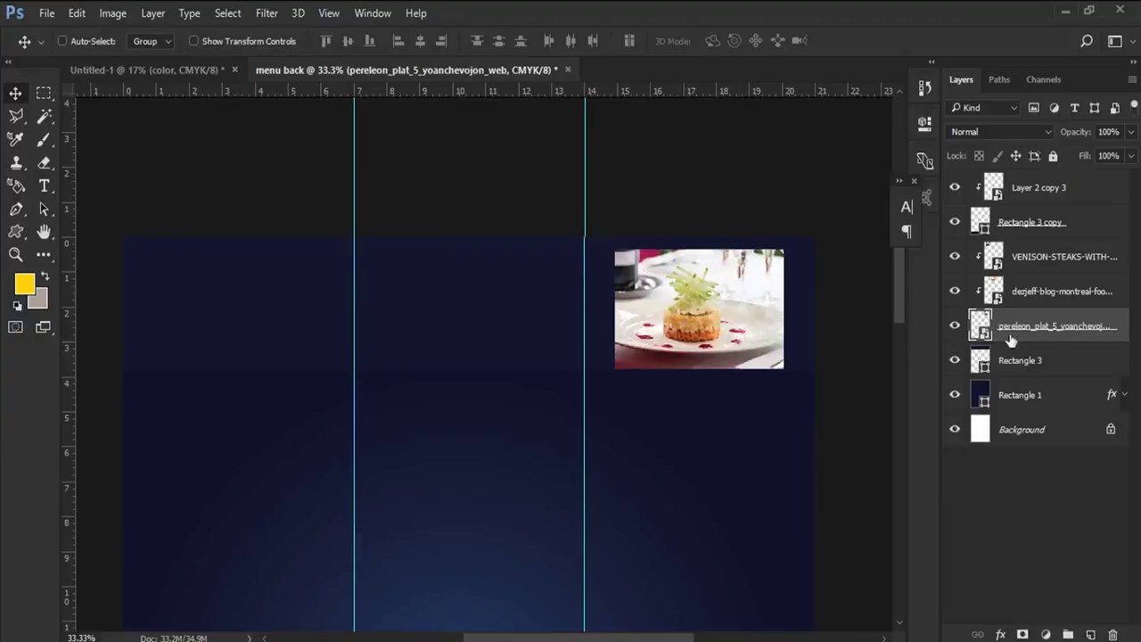
right_click(1031, 328)
click(740, 469)
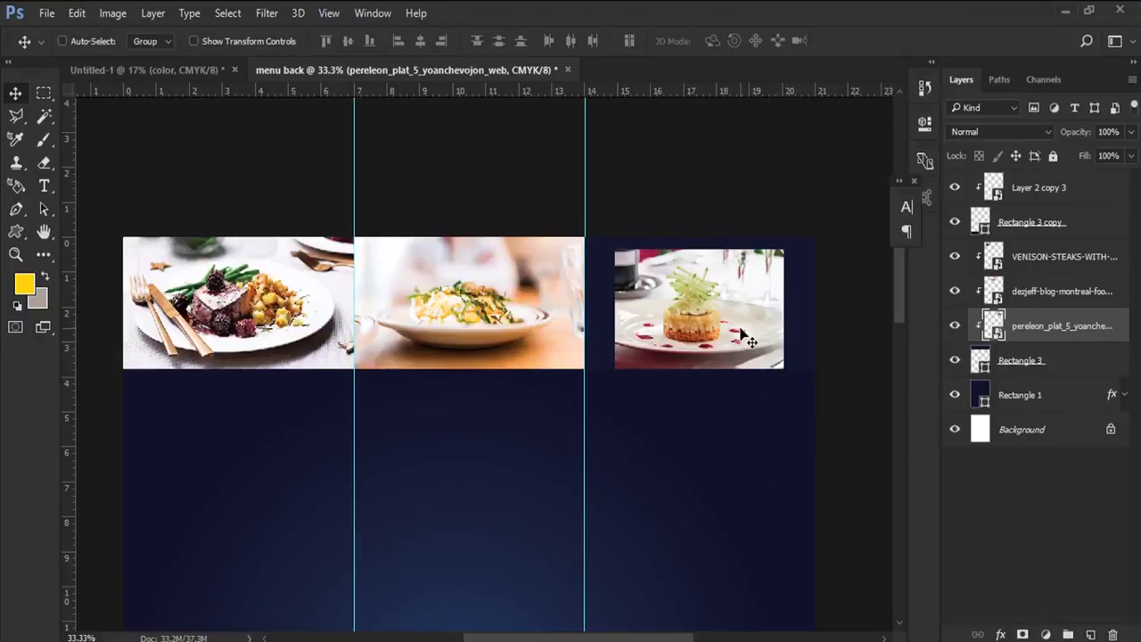
- Enlarge the dish photo to fill the right column of the top band
key(ctrl+t)
drag(783, 250, 820, 224)
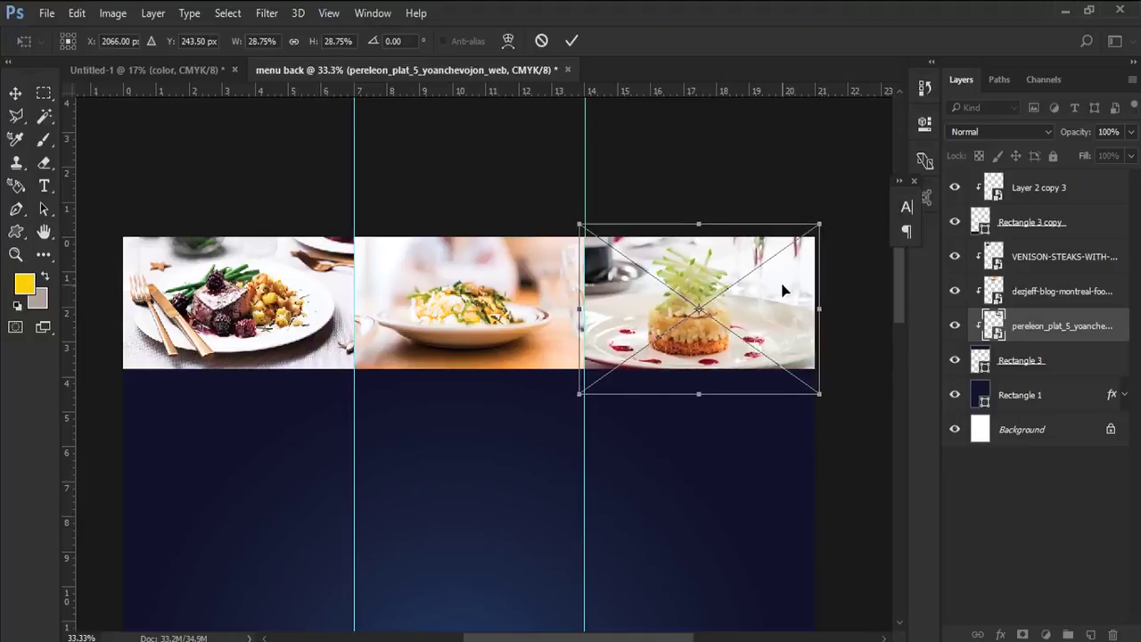
drag(780, 279, 782, 274)
key(Return)
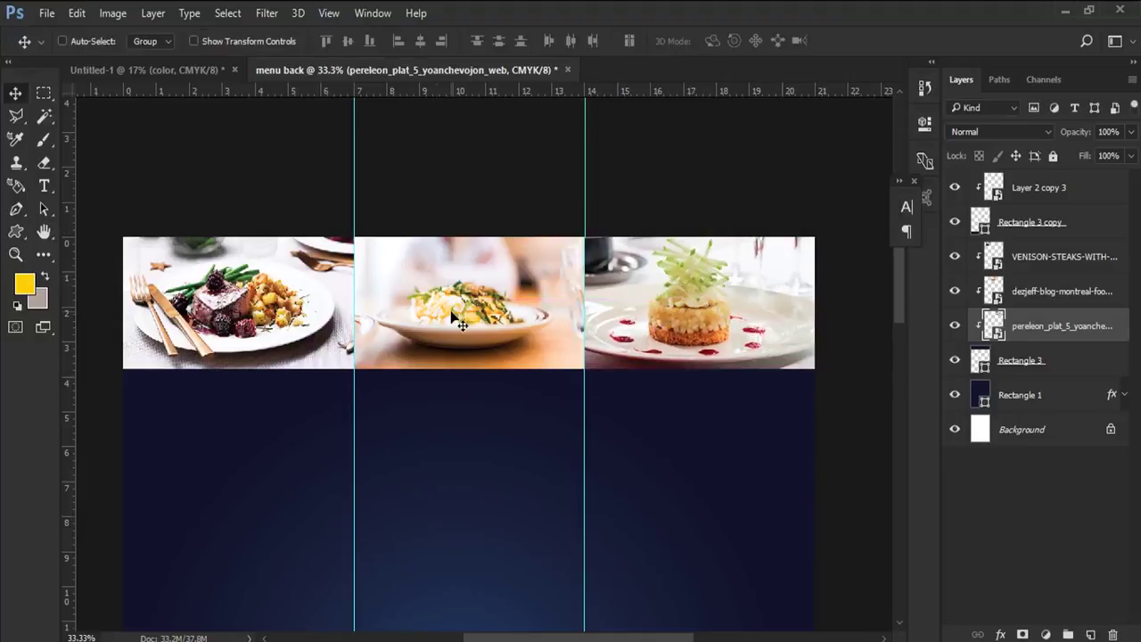
scroll(341, 357, down, 2)
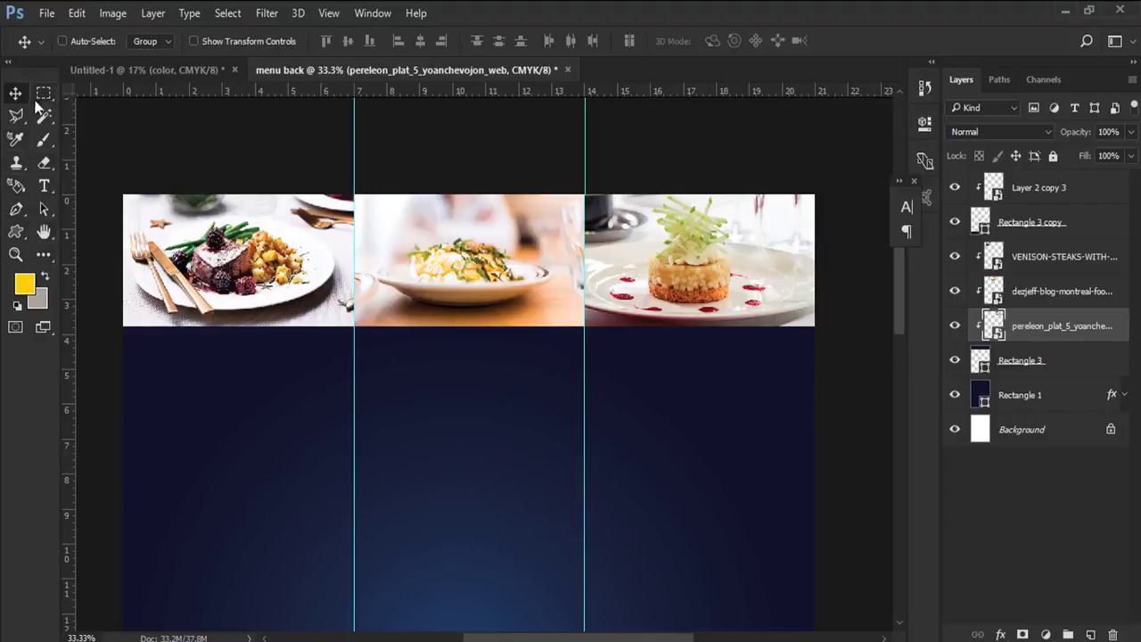
- Draw a thin yellow rectangle strip on a new layer under the photo band
right_click(15, 232)
click(80, 227)
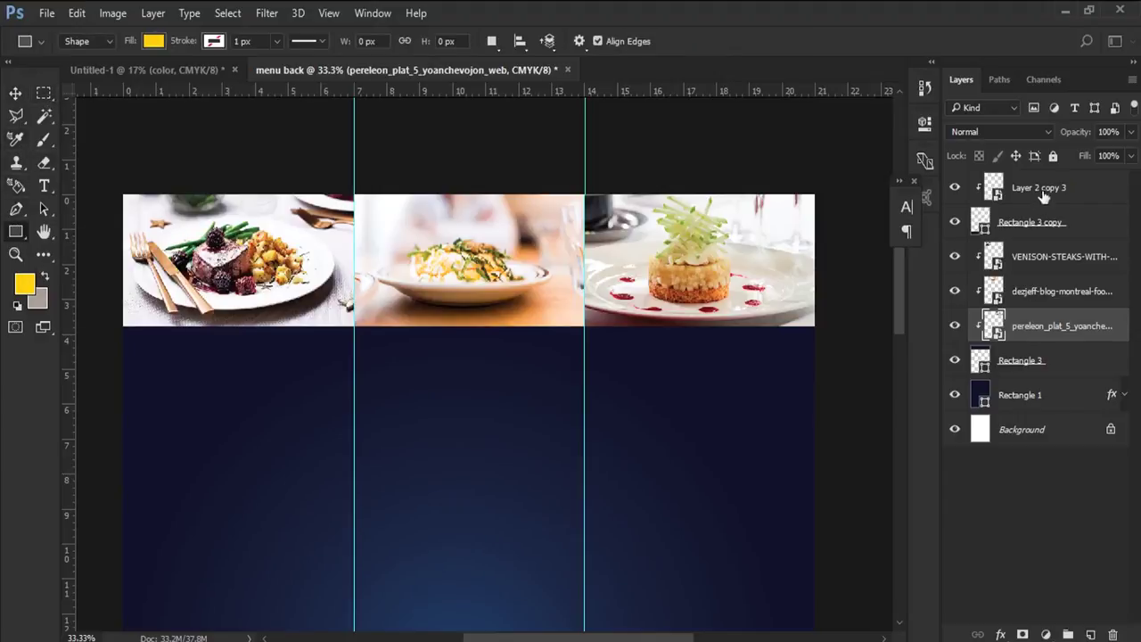
click(1041, 192)
click(1093, 634)
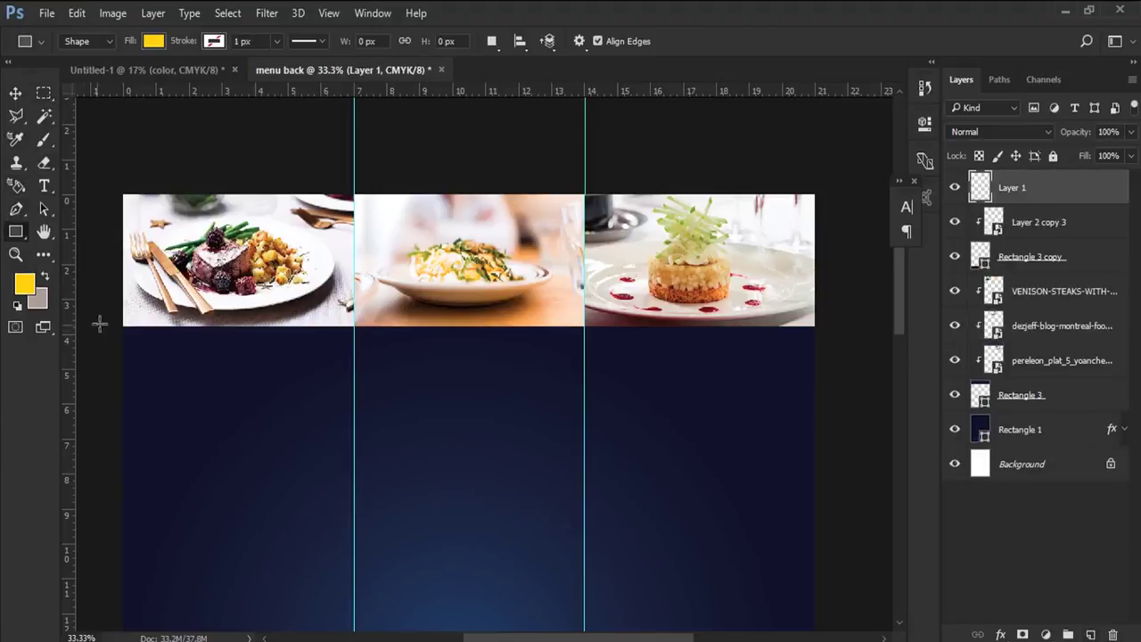
drag(126, 327, 840, 328)
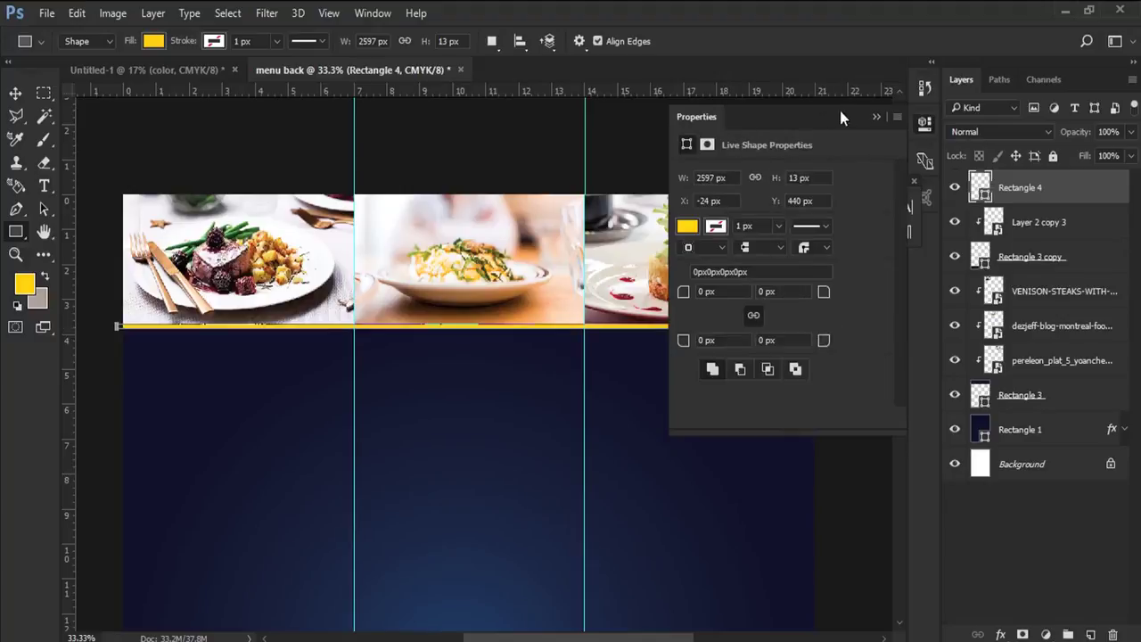
click(874, 117)
key(v)
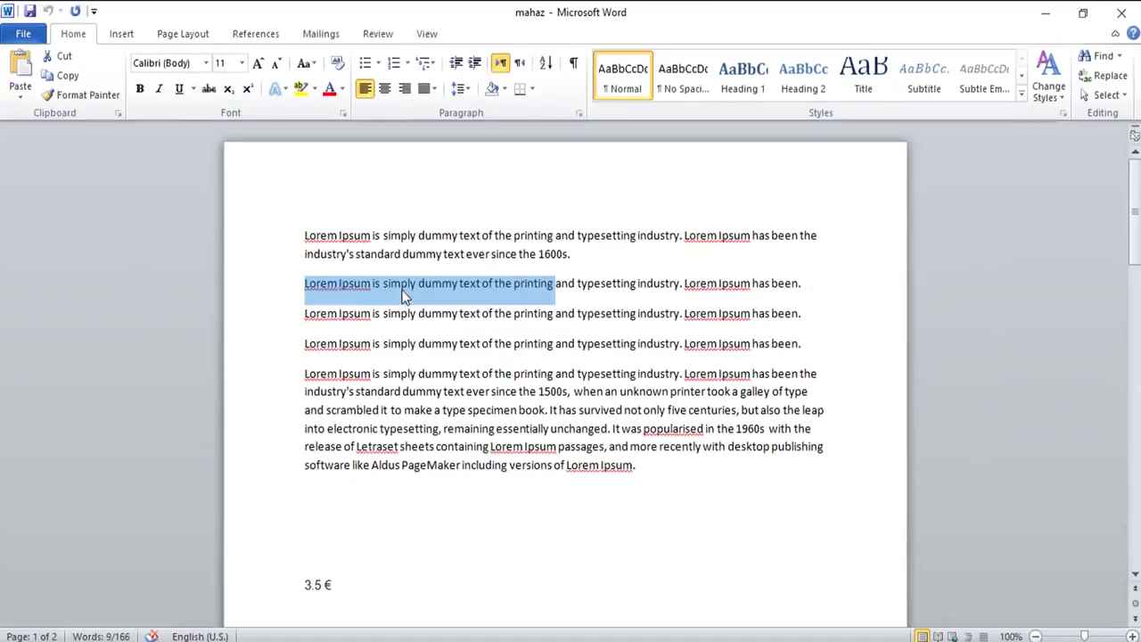
- In Word, copy the phrase 'Lorem Ipsum is simply dummy'
click(435, 287)
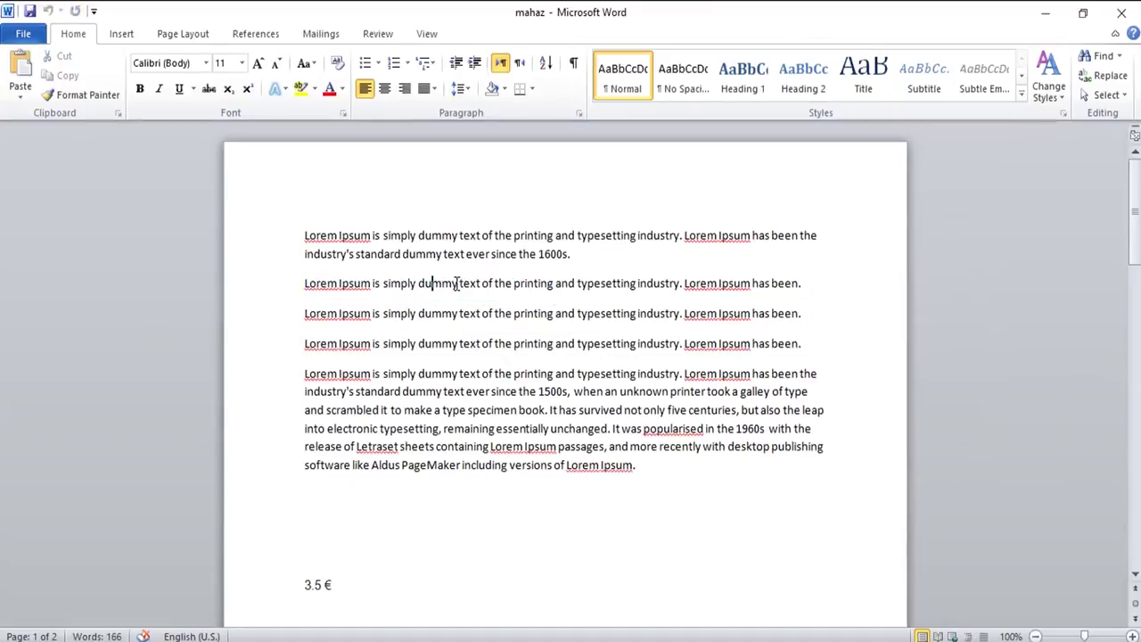
drag(456, 284, 308, 285)
right_click(308, 286)
click(350, 317)
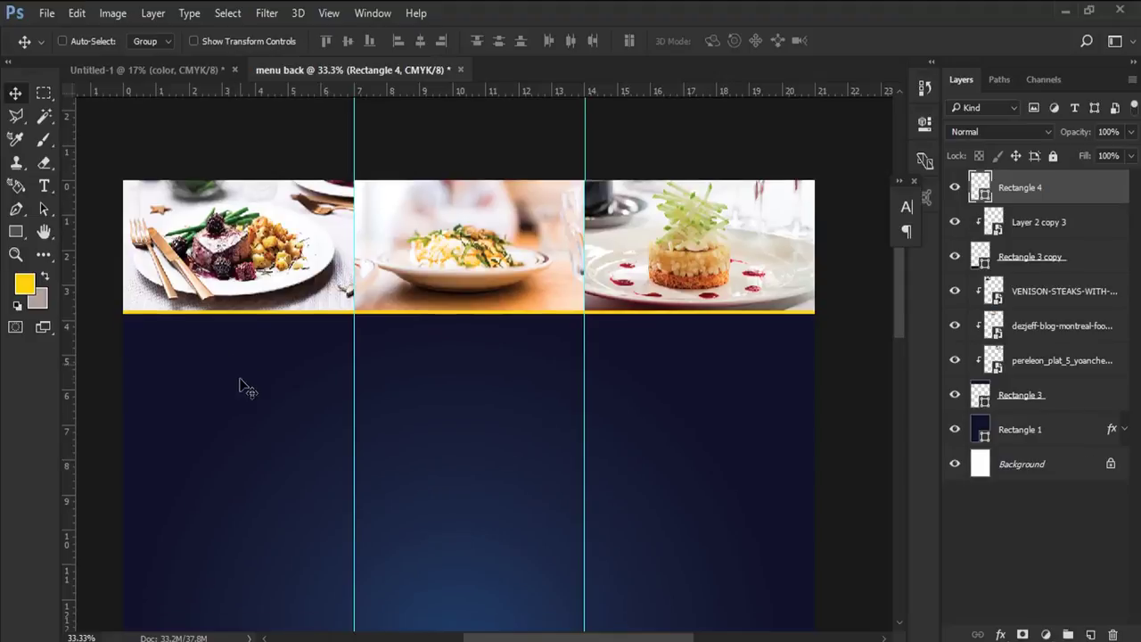
- Select the Rectangle 1 background layer and add a vertical guide at the page centre, about 10.8 cm
scroll(242, 387, down, 3)
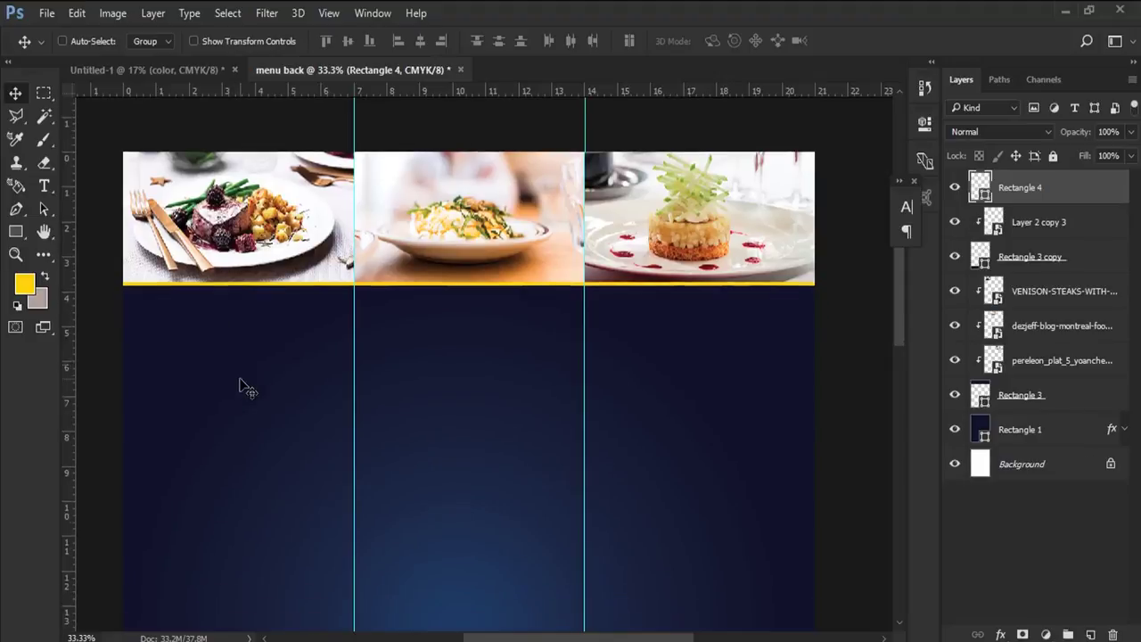
scroll(241, 387, down, 2)
scroll(242, 388, down, 3)
scroll(242, 388, down, 1)
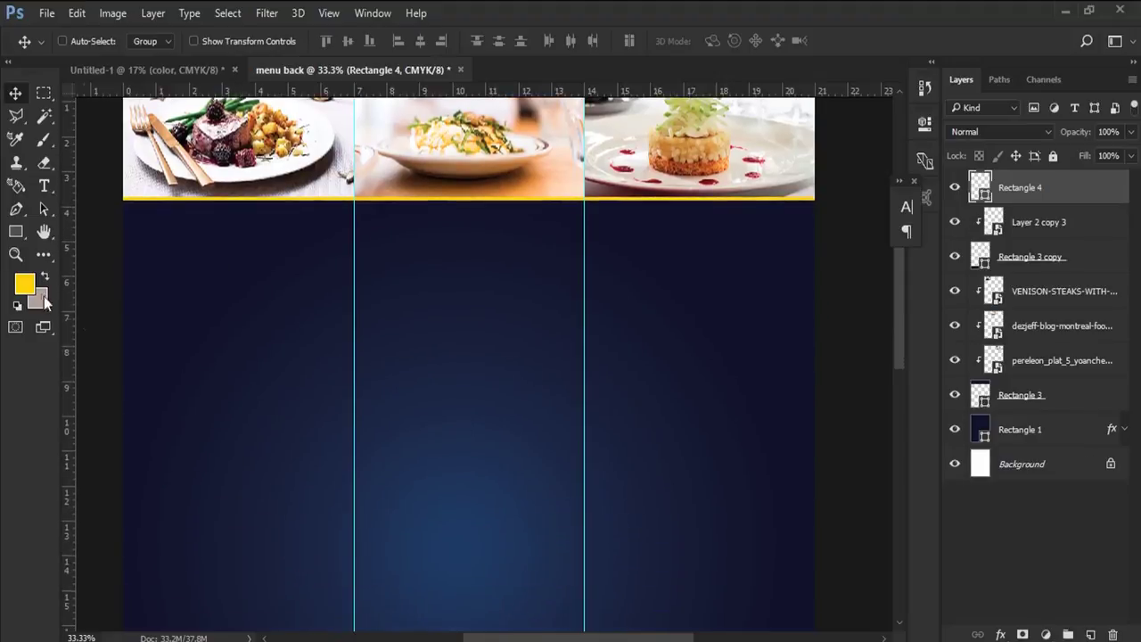
click(47, 185)
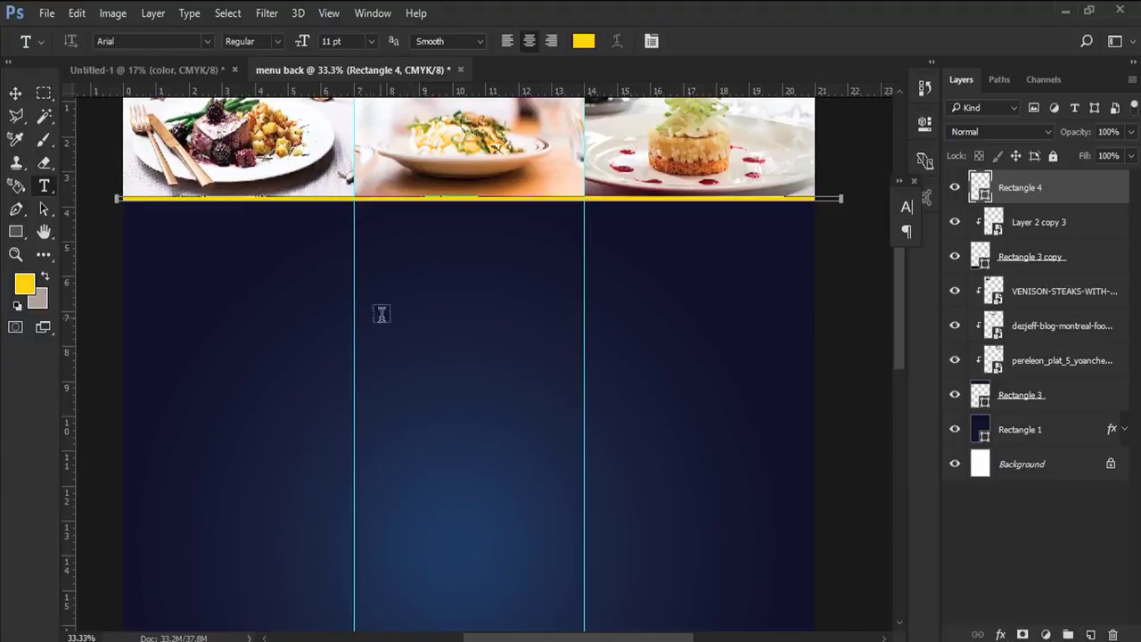
click(1047, 431)
scroll(339, 434, down, 5)
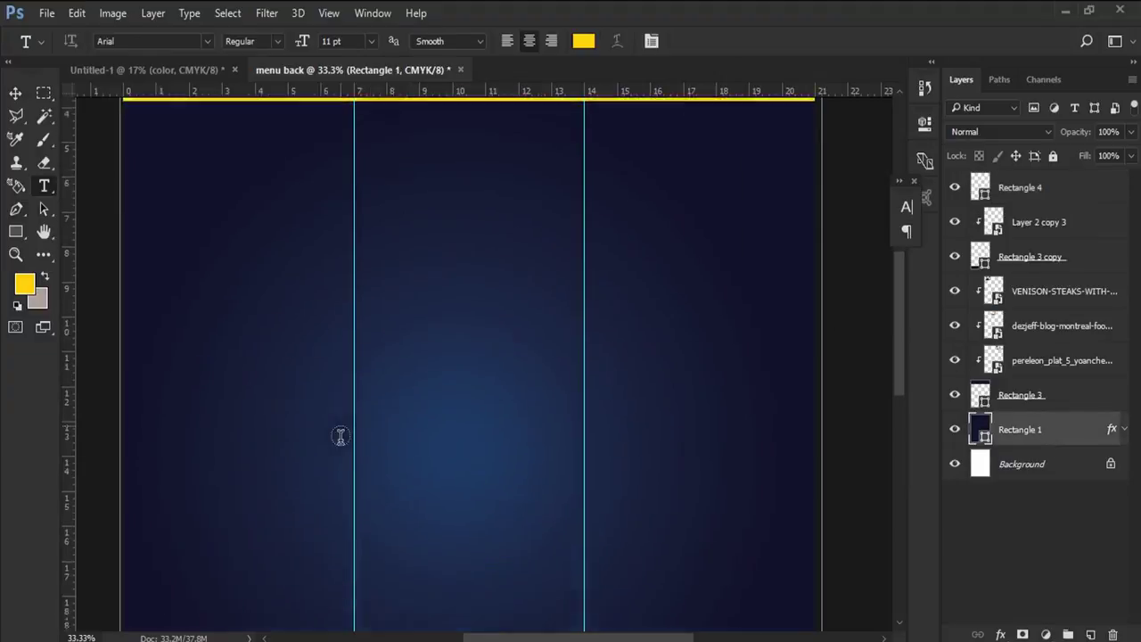
click(23, 94)
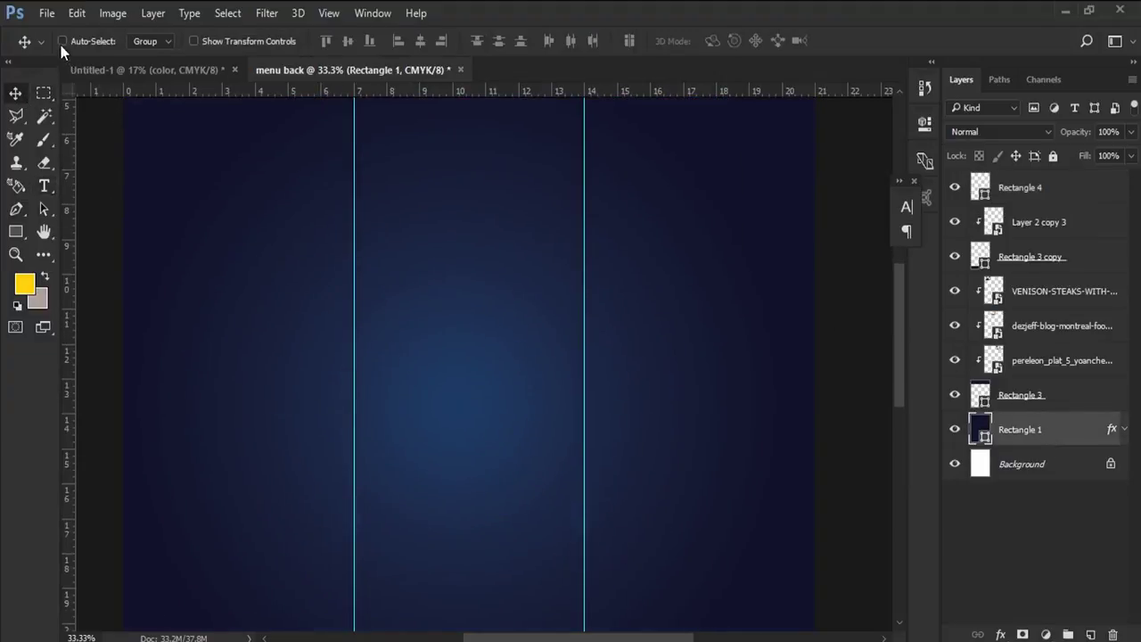
scroll(448, 403, down, 1)
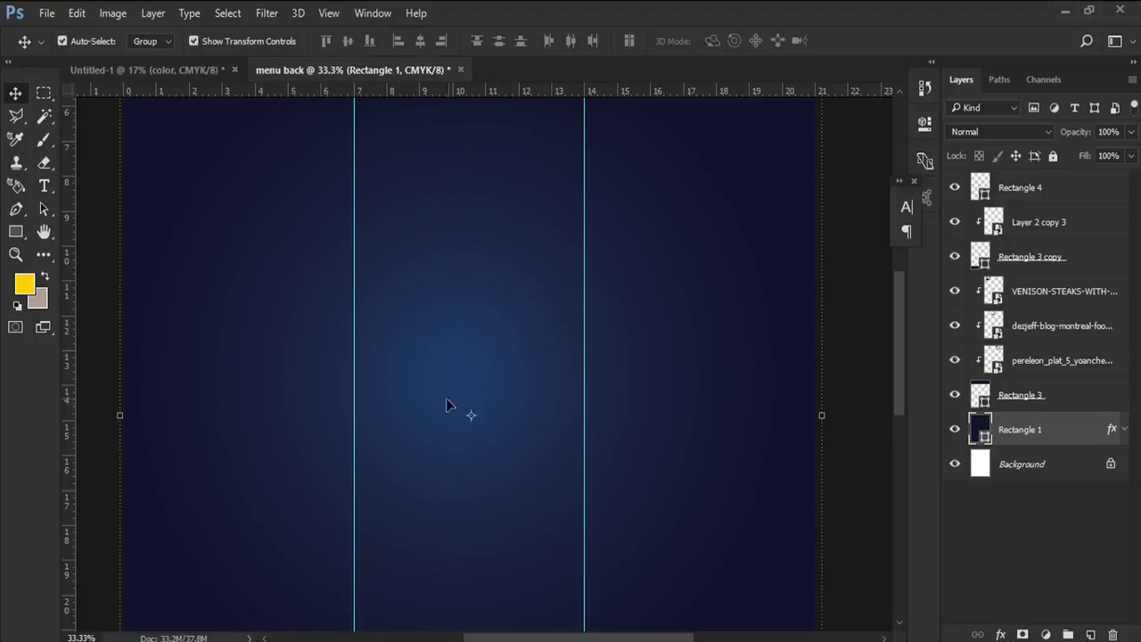
drag(71, 294, 470, 374)
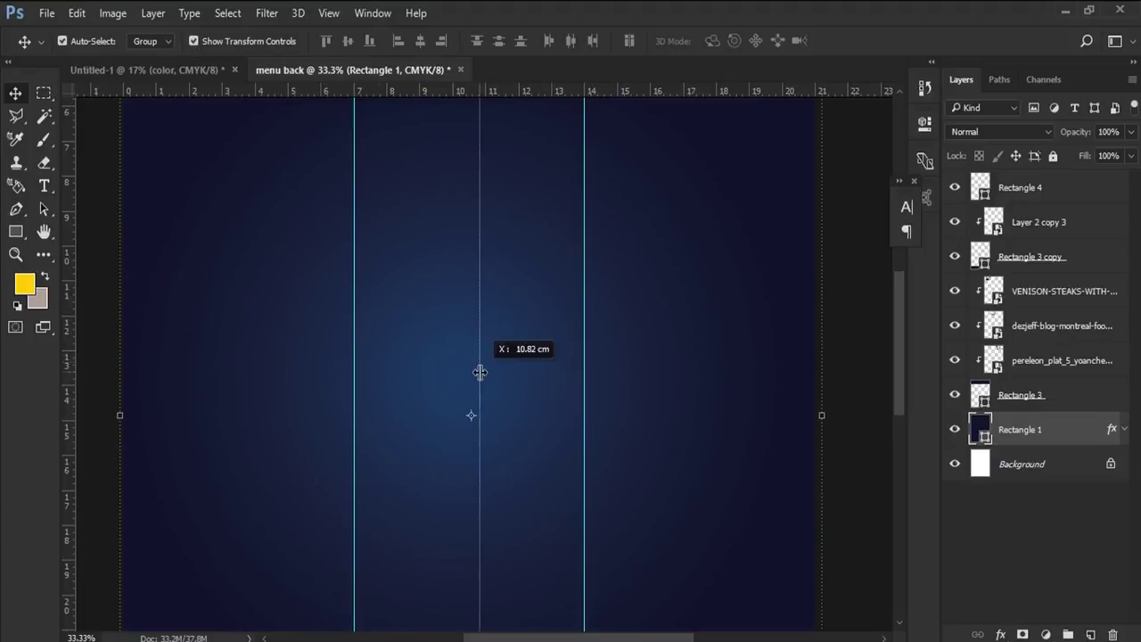
- Remove the two old panel guides and turn off Show Transform Controls
scroll(454, 224, up, 5)
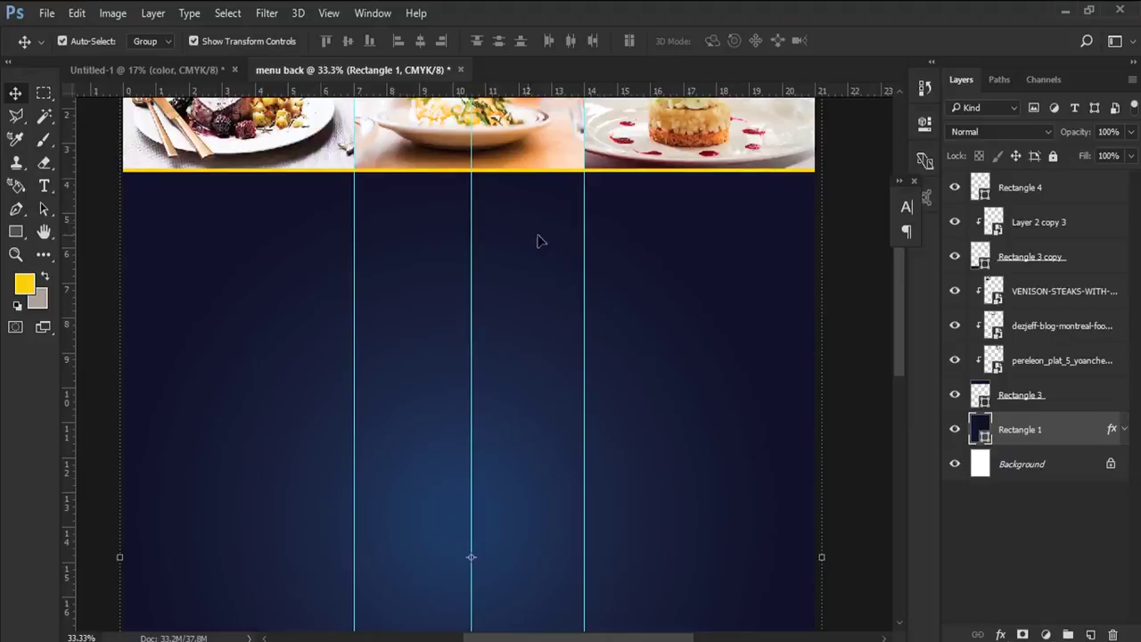
drag(587, 192, 570, 88)
drag(355, 148, 356, 86)
click(207, 43)
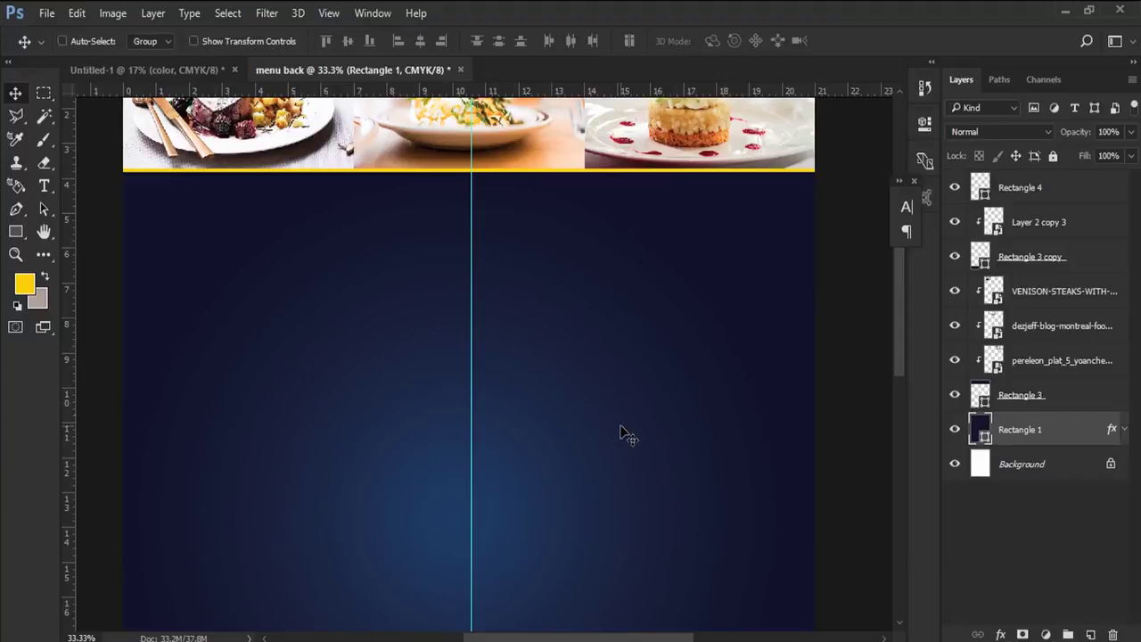
- Paste 'Lorem Ipsum is simply dummy' into a new text box above the gold bar layer
click(45, 185)
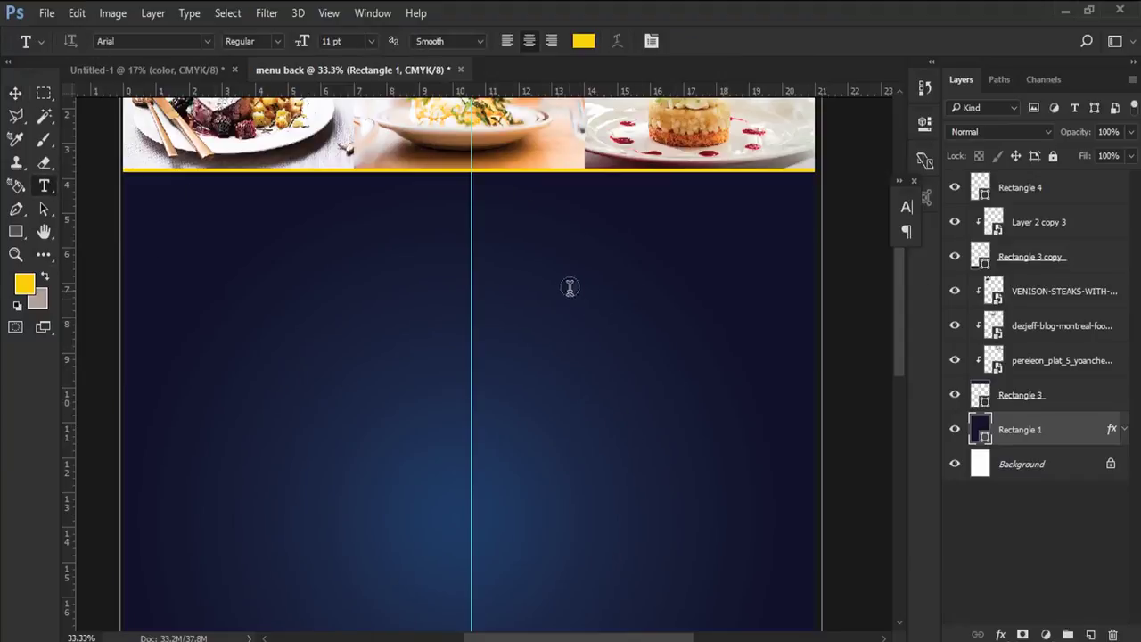
click(966, 182)
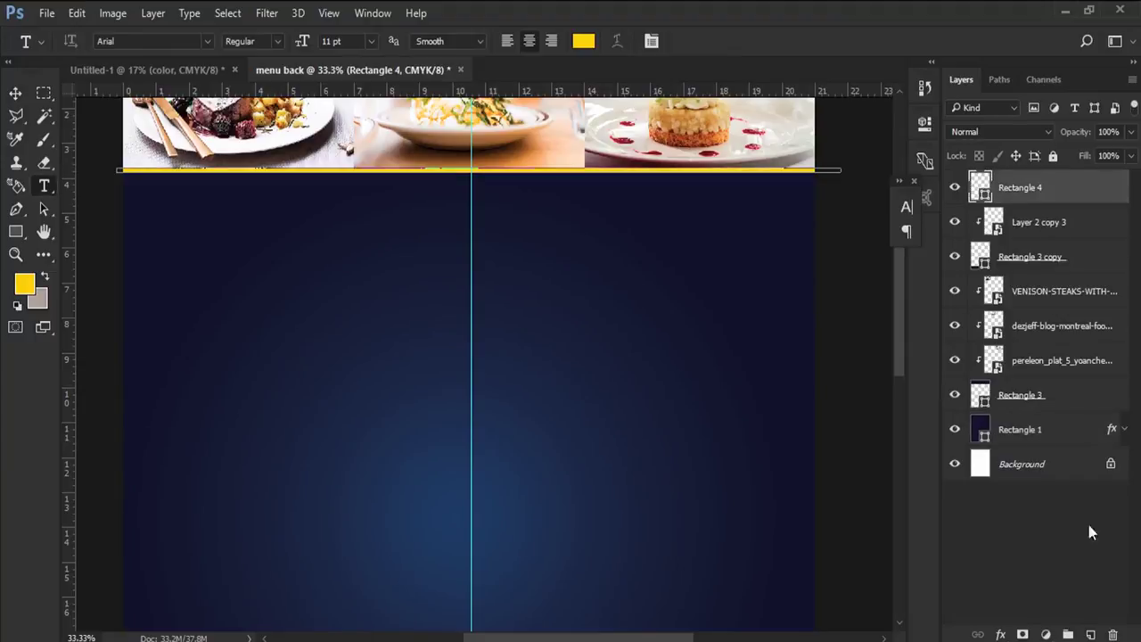
click(1089, 634)
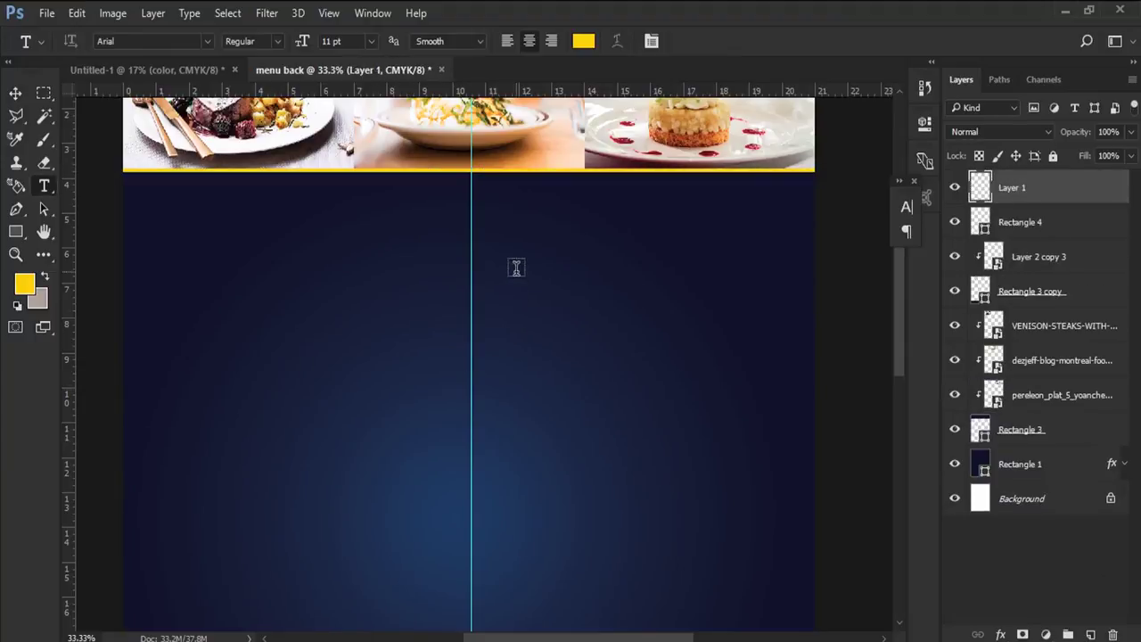
mouse_move(502, 297)
mouse_down()
mouse_move(758, 360)
mouse_move(740, 347)
mouse_up()
right_click(613, 305)
click(649, 324)
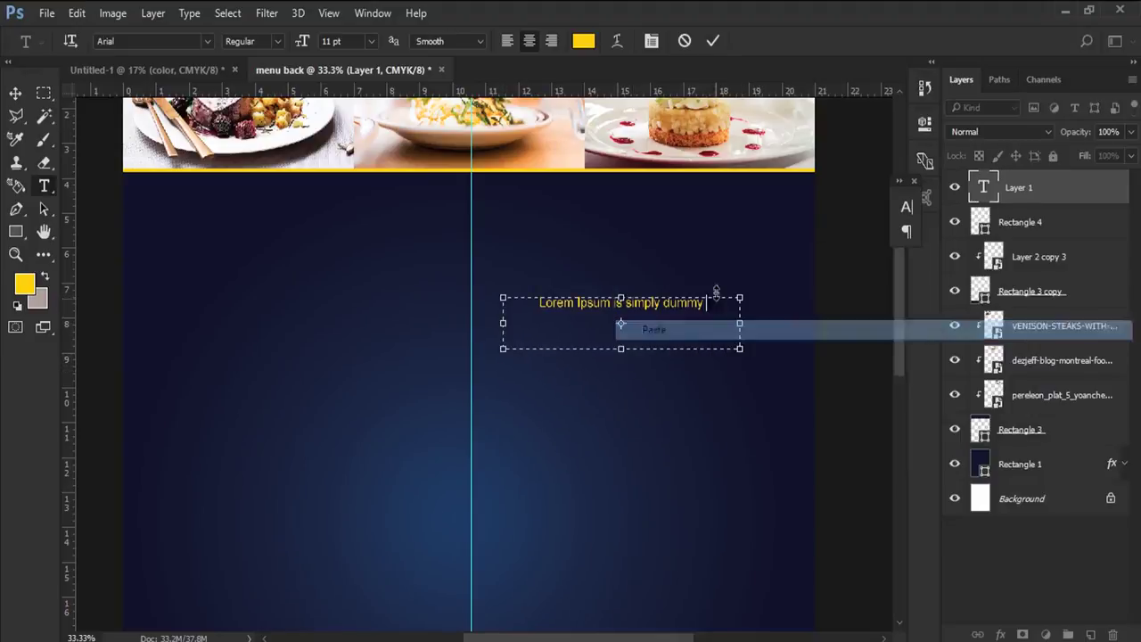
double_click(646, 303)
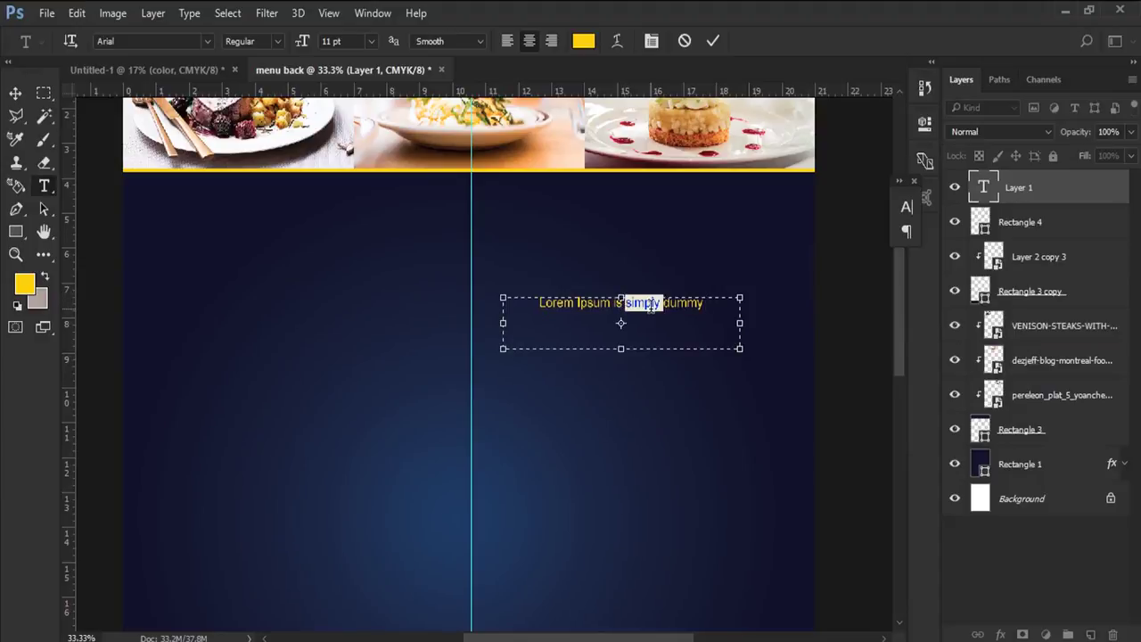
key(ctrl+a)
- Left-align the heading, tighten its box, nudge it left, then select Word's first sentence
click(506, 41)
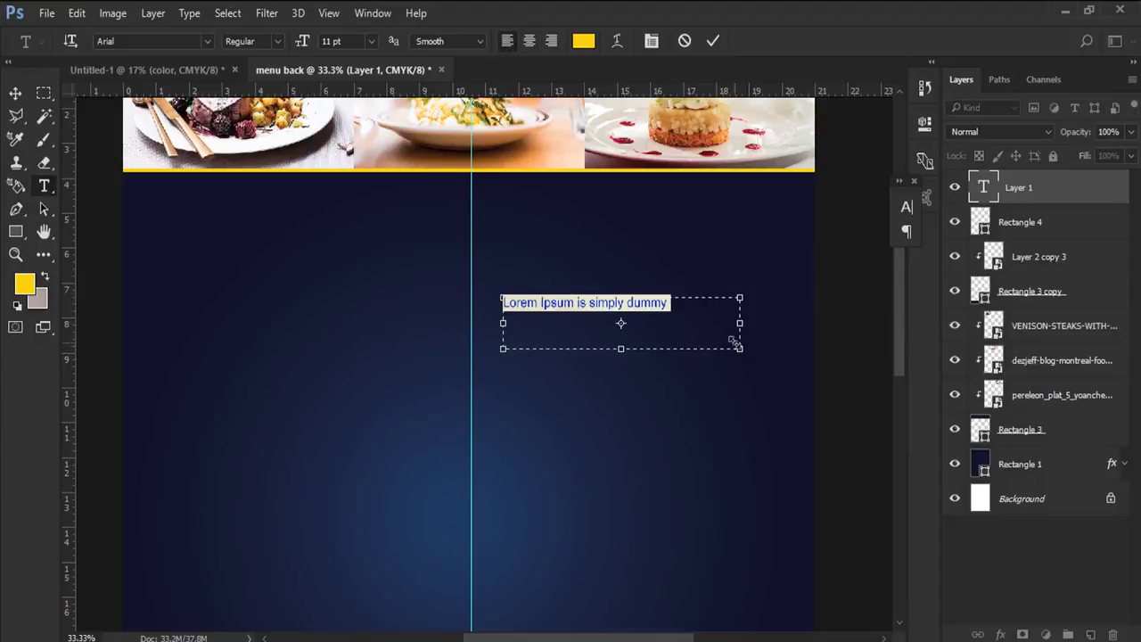
drag(740, 347, 676, 313)
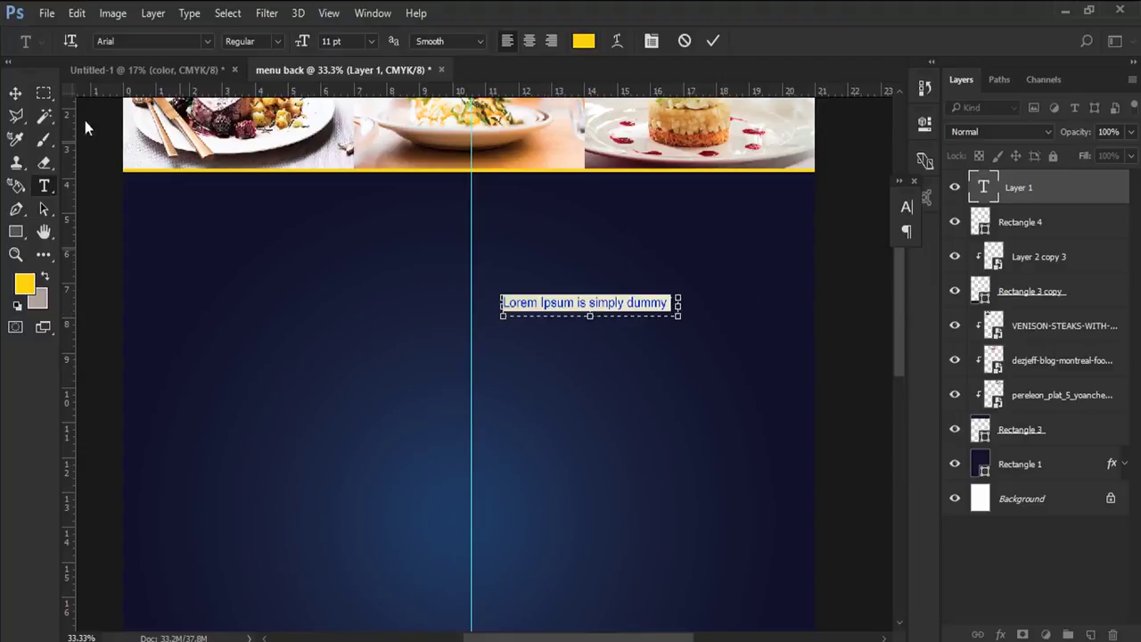
click(19, 95)
drag(601, 285, 596, 280)
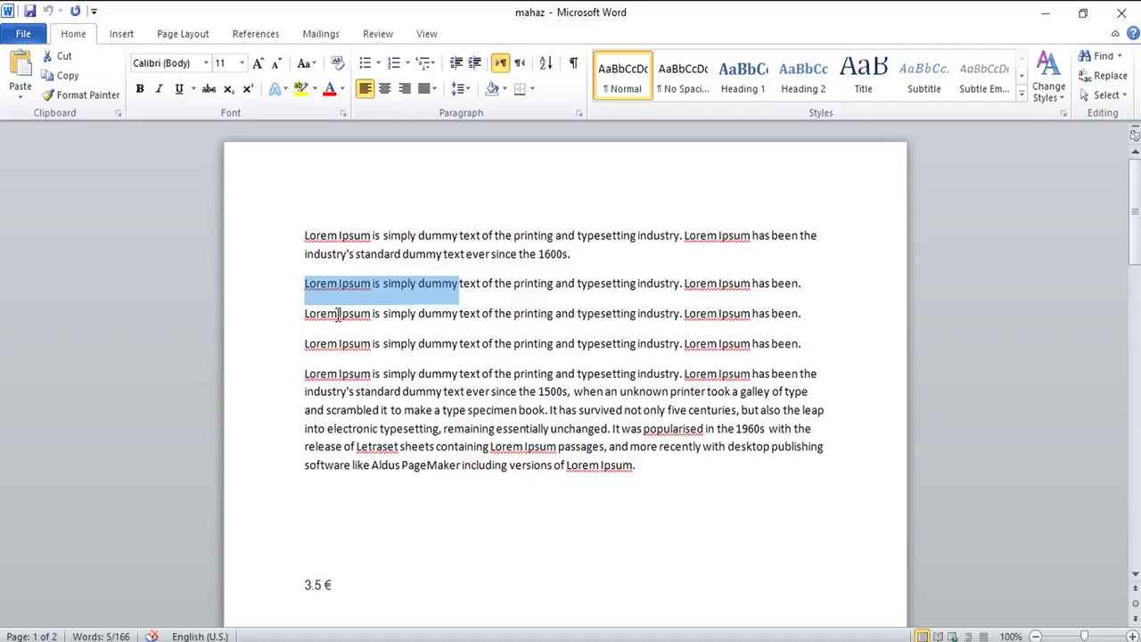
click(338, 314)
mouse_move(323, 230)
mouse_down()
mouse_move(644, 230)
mouse_move(685, 240)
mouse_up()
- Copy Word's opening sentence about the printing and typesetting industry and return to Photoshop's Type tool
right_click(657, 239)
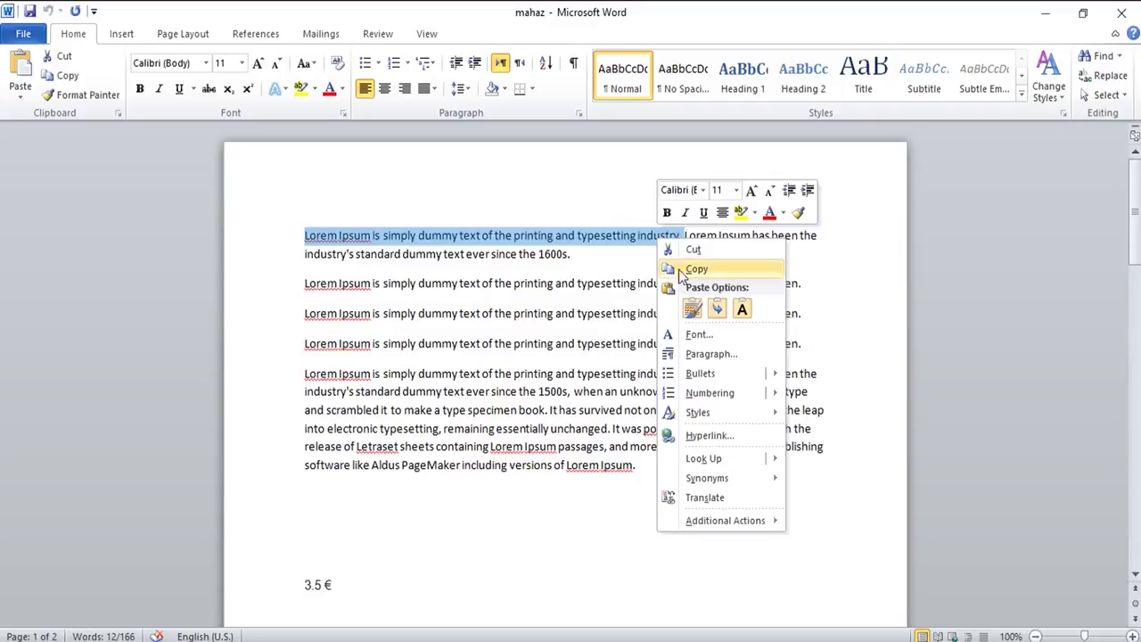
click(696, 269)
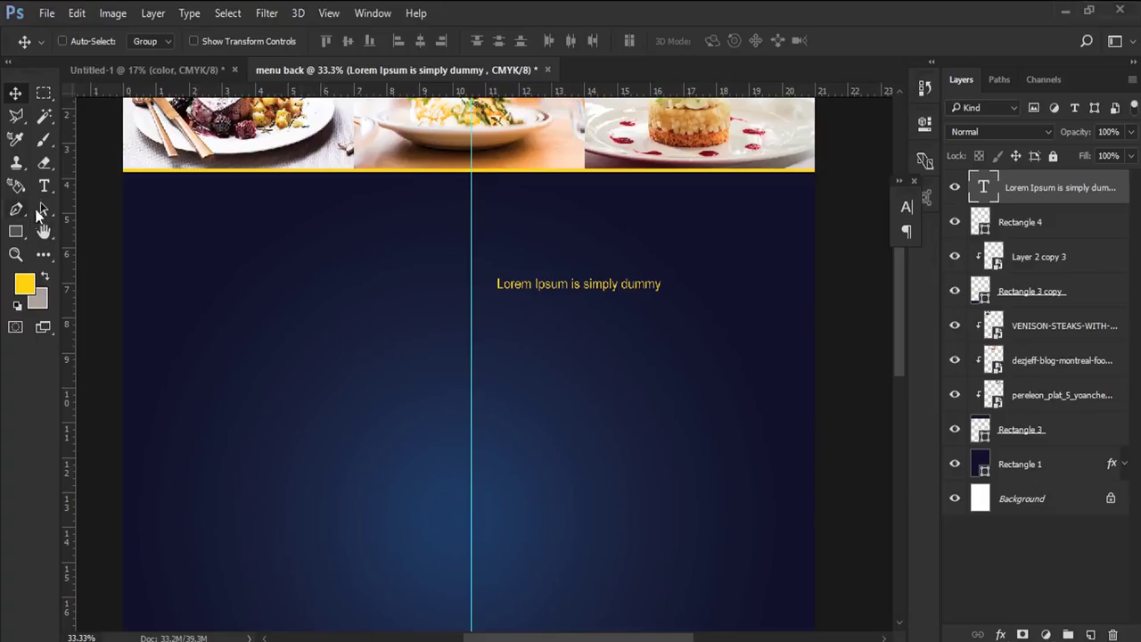
click(43, 185)
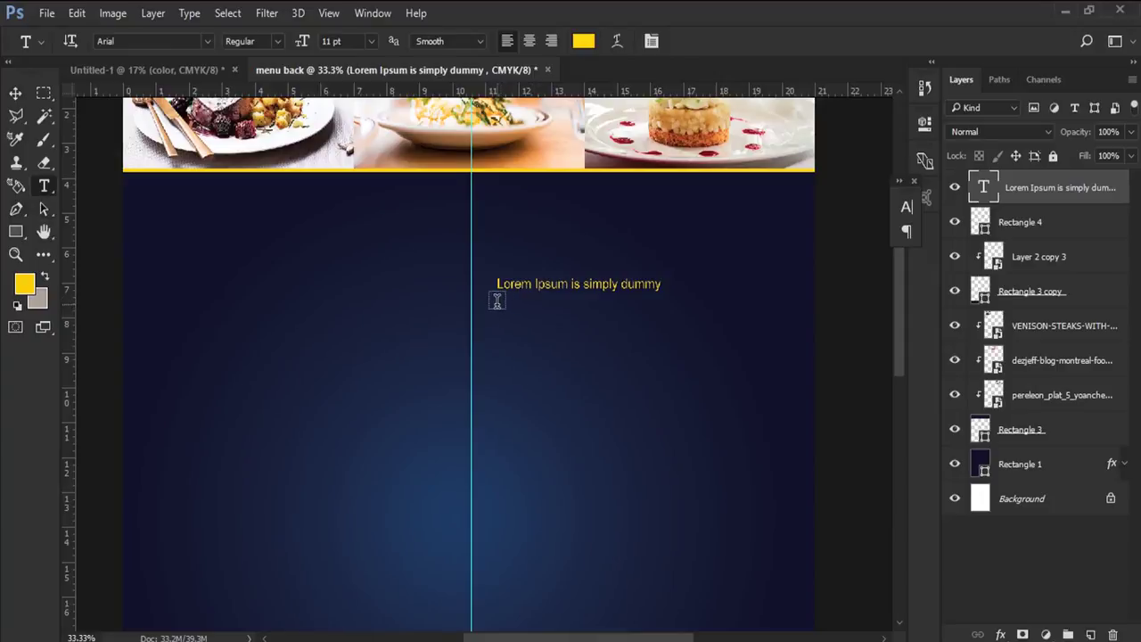
- Paste the copied sentence into a paragraph box under the heading at 9 pt
drag(497, 298, 788, 321)
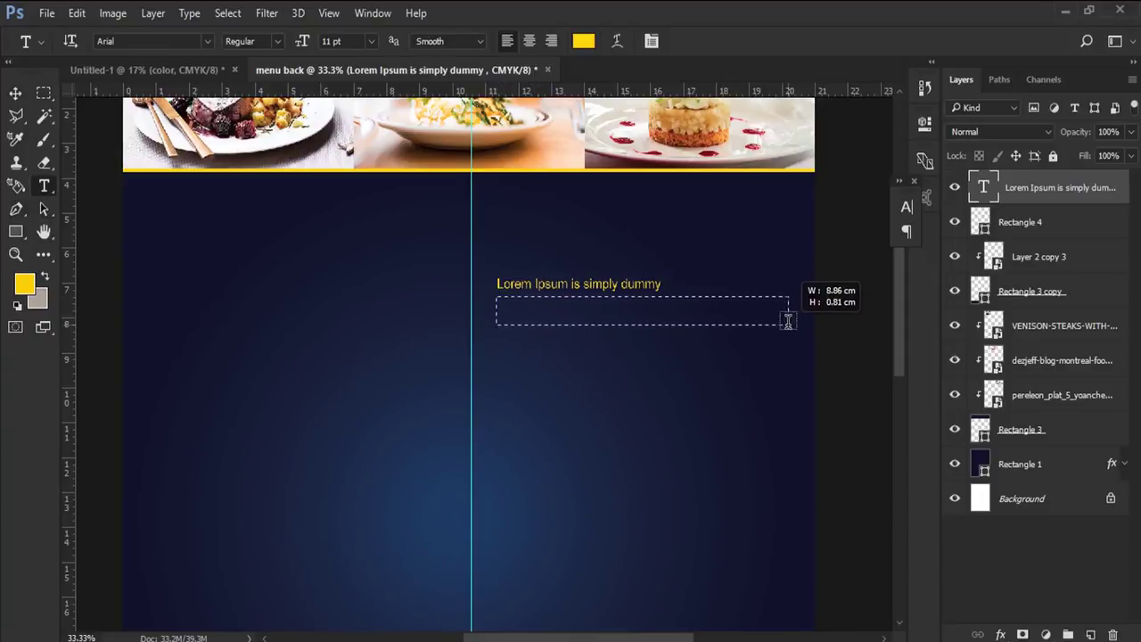
key(Escape)
drag(783, 324, 788, 328)
right_click(628, 318)
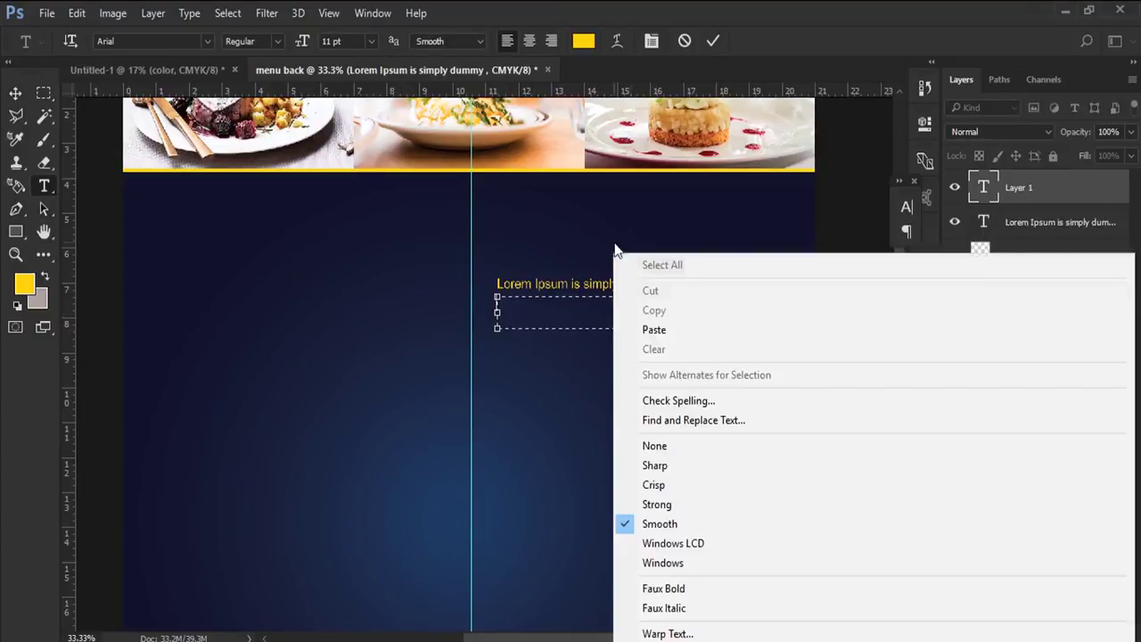
click(675, 336)
drag(677, 312, 451, 145)
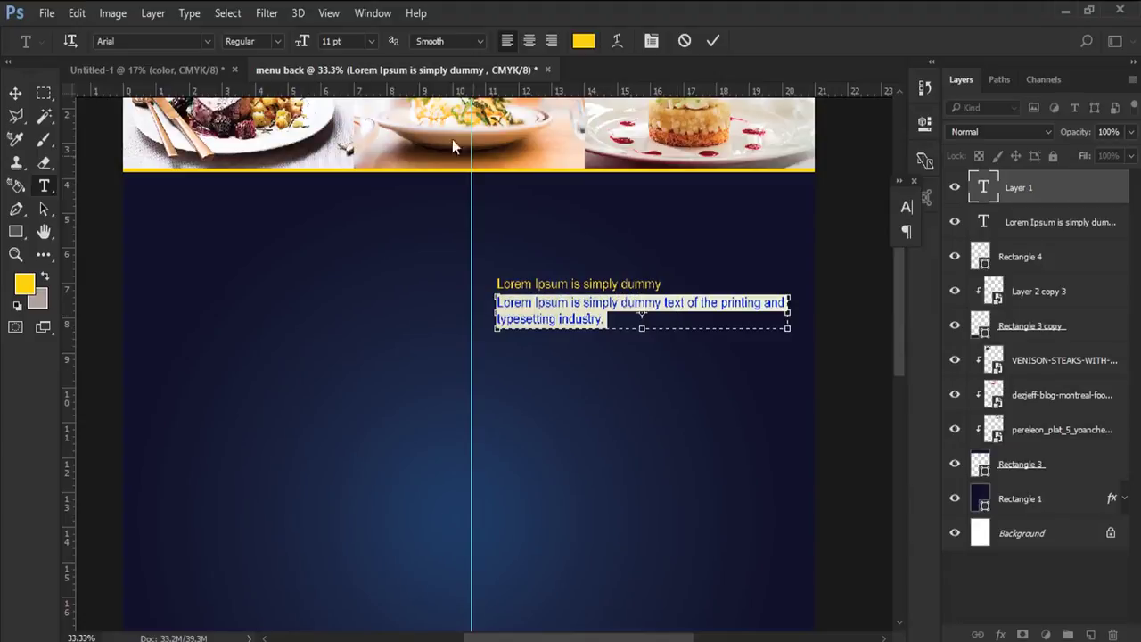
click(371, 41)
click(360, 124)
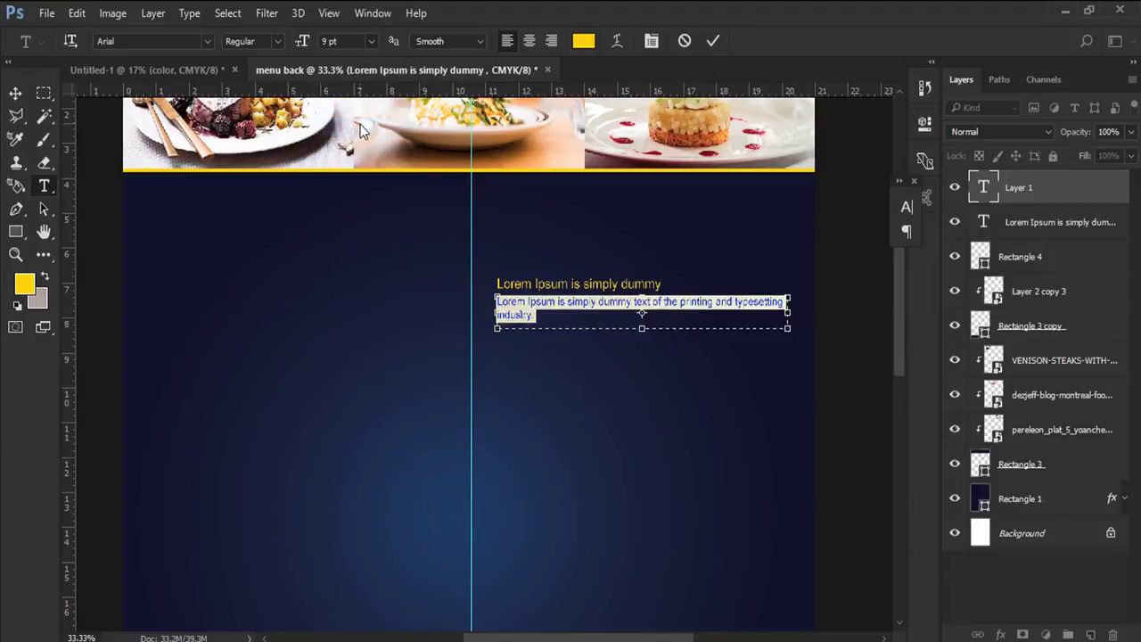
click(16, 92)
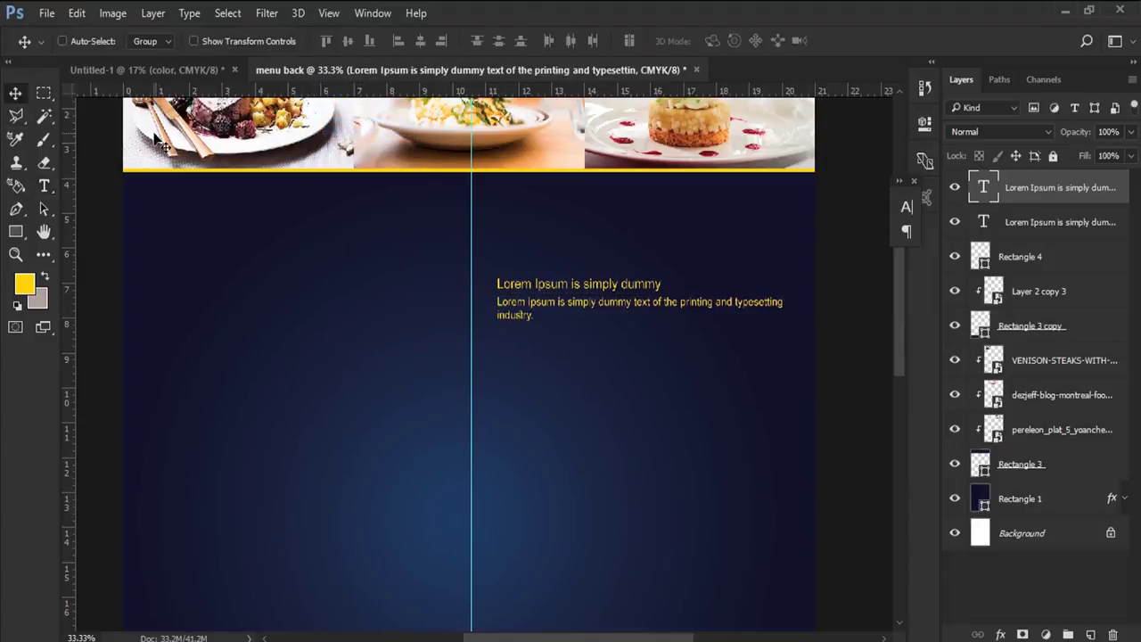
- Reduce the body sentence to 8 pt, then select 'Lorem Ipsum has been the industry's' in Word
click(44, 186)
click(655, 308)
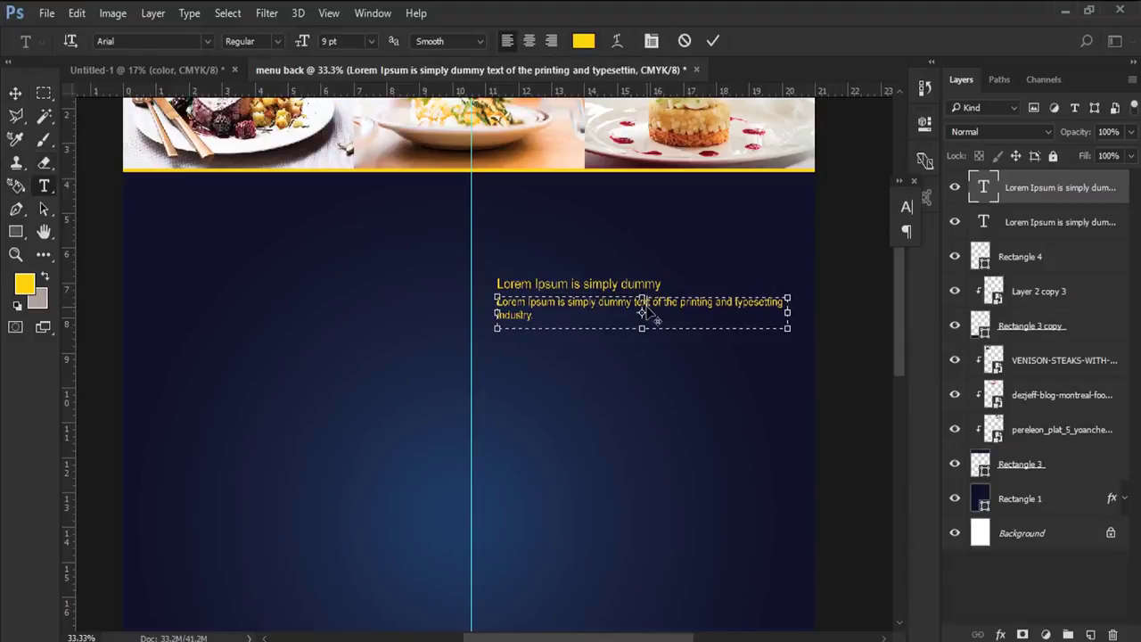
drag(535, 315, 409, 114)
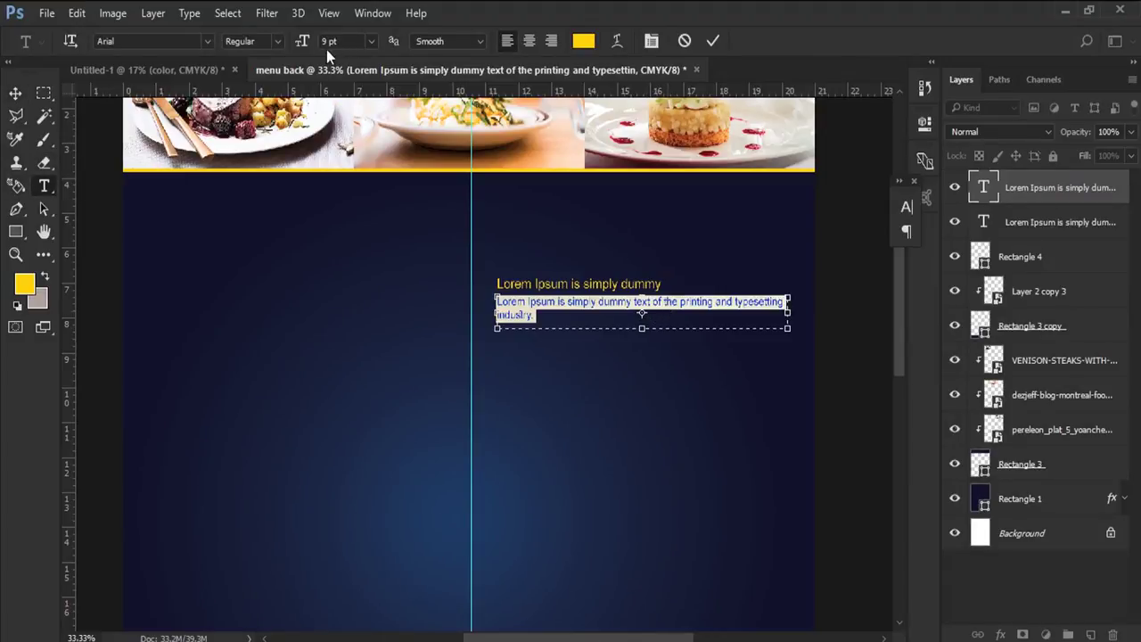
text(8)
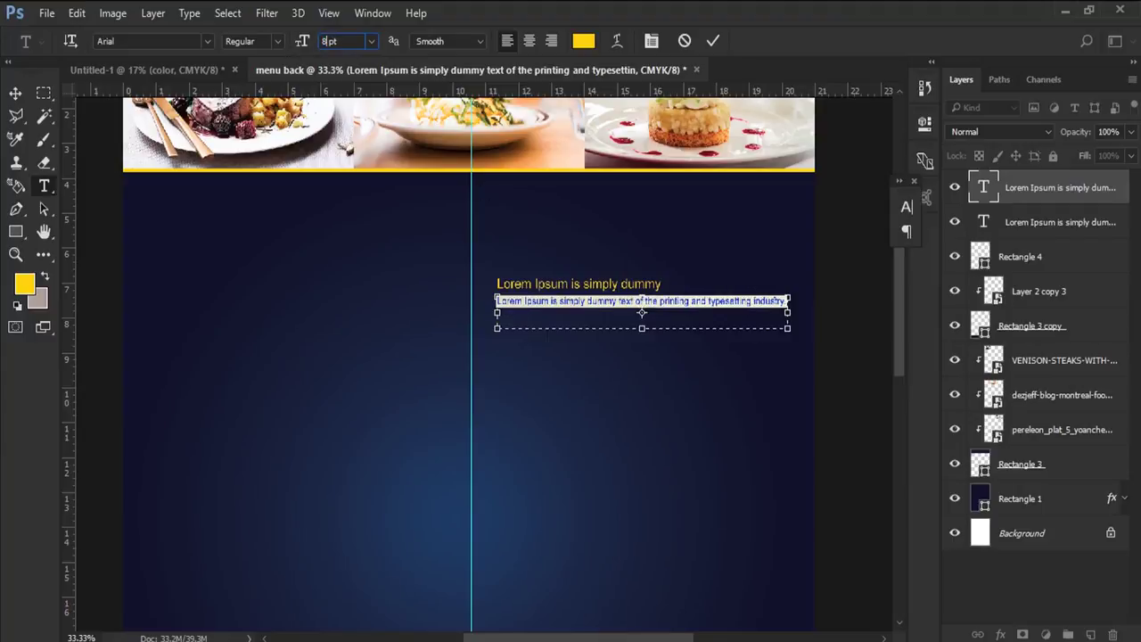
key(alt+Tab)
mouse_move(685, 236)
mouse_down()
mouse_move(801, 237)
mouse_move(351, 251)
mouse_up()
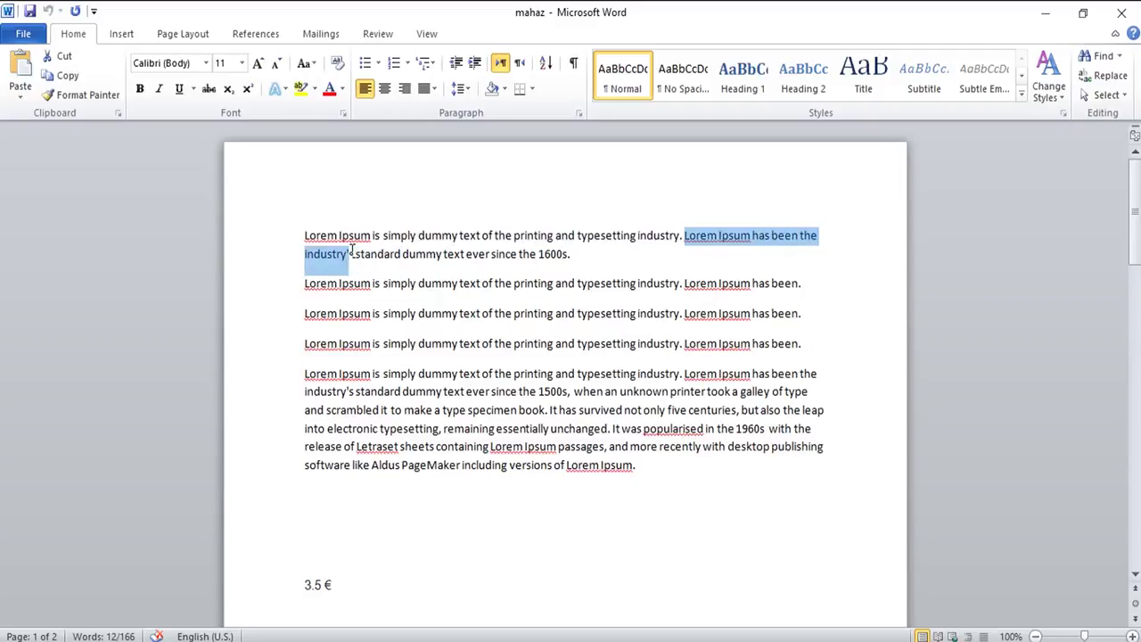
- Copy 'Lorem Ipsum has been the industry's' from Word and return to Photoshop
right_click(353, 250)
click(382, 278)
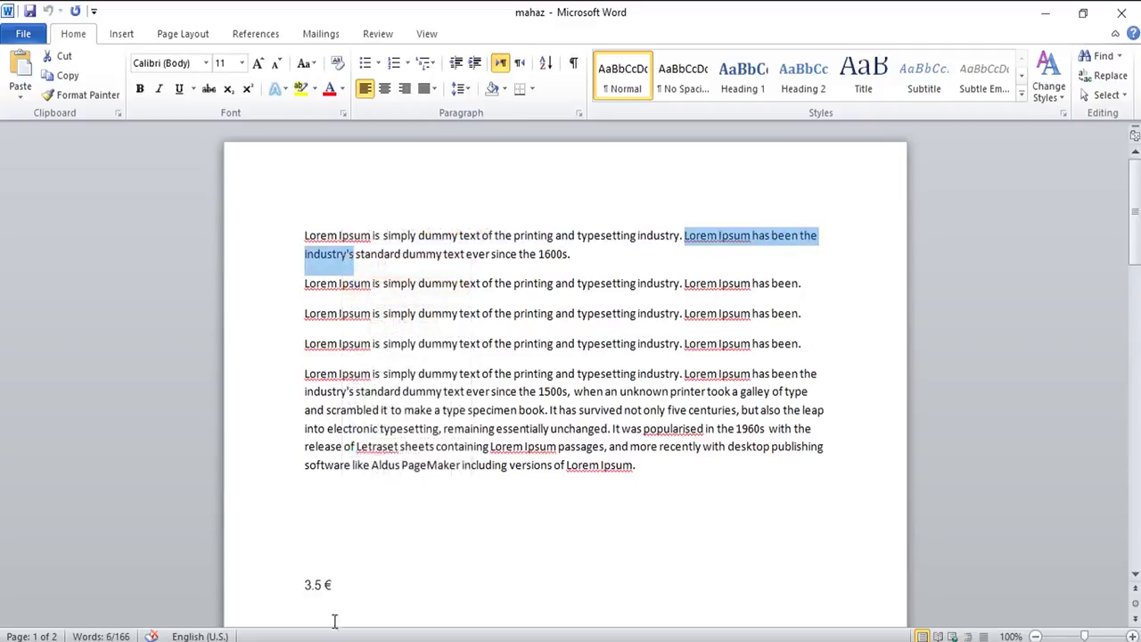
key(alt+Tab)
right_click(545, 314)
click(547, 319)
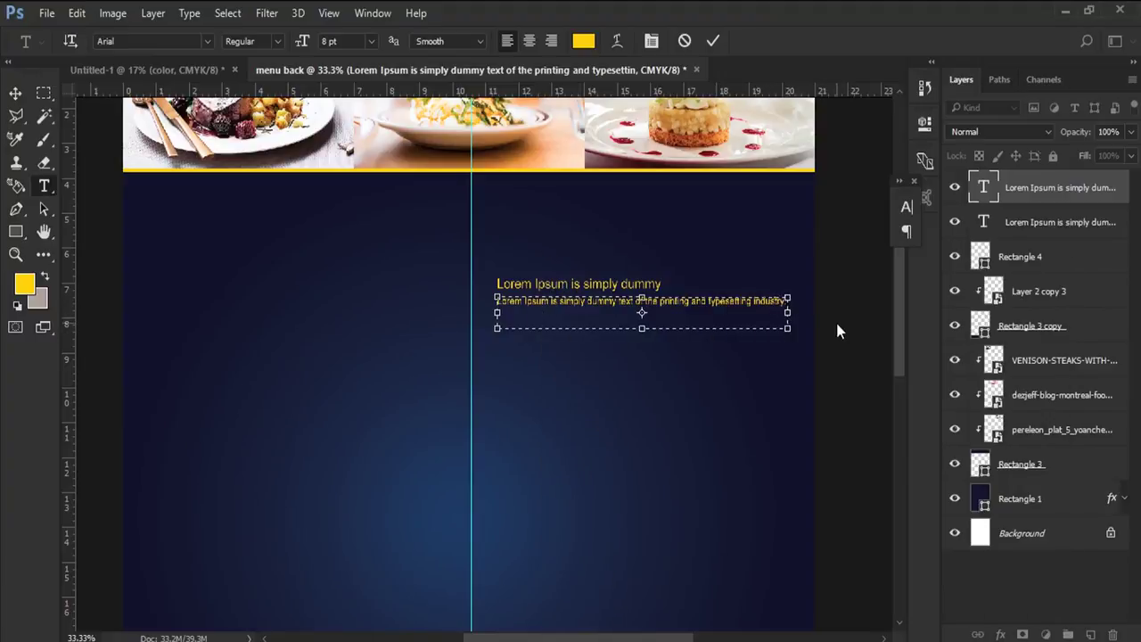
- Paste 'Lorem Ipsum has been the industry's' as a second body line and shift the body text slightly left
right_click(533, 317)
click(588, 326)
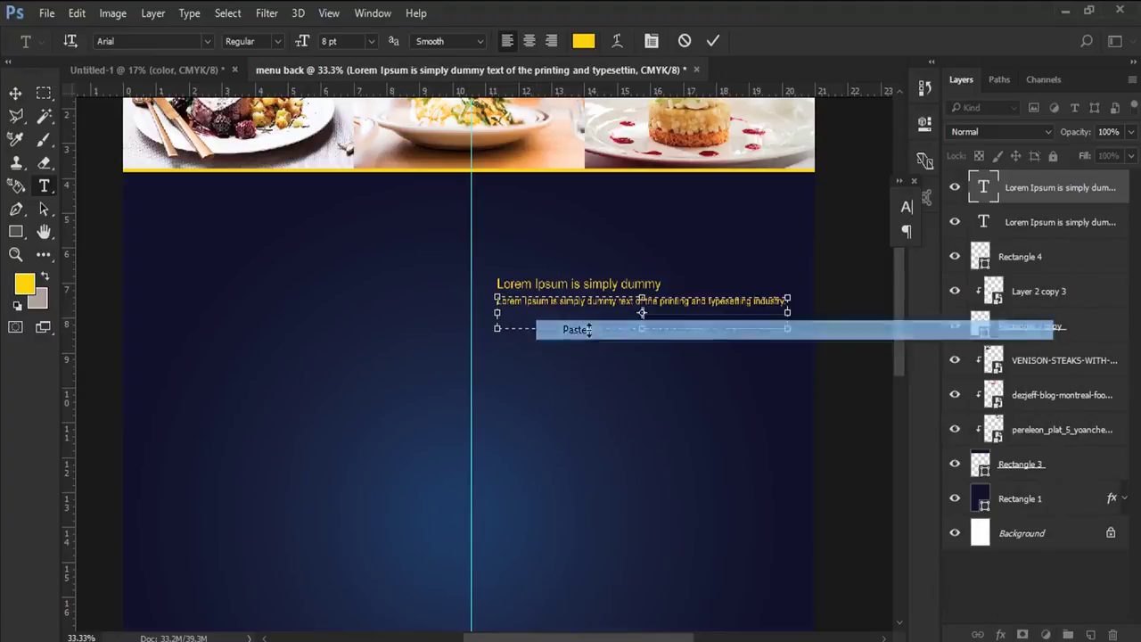
click(16, 89)
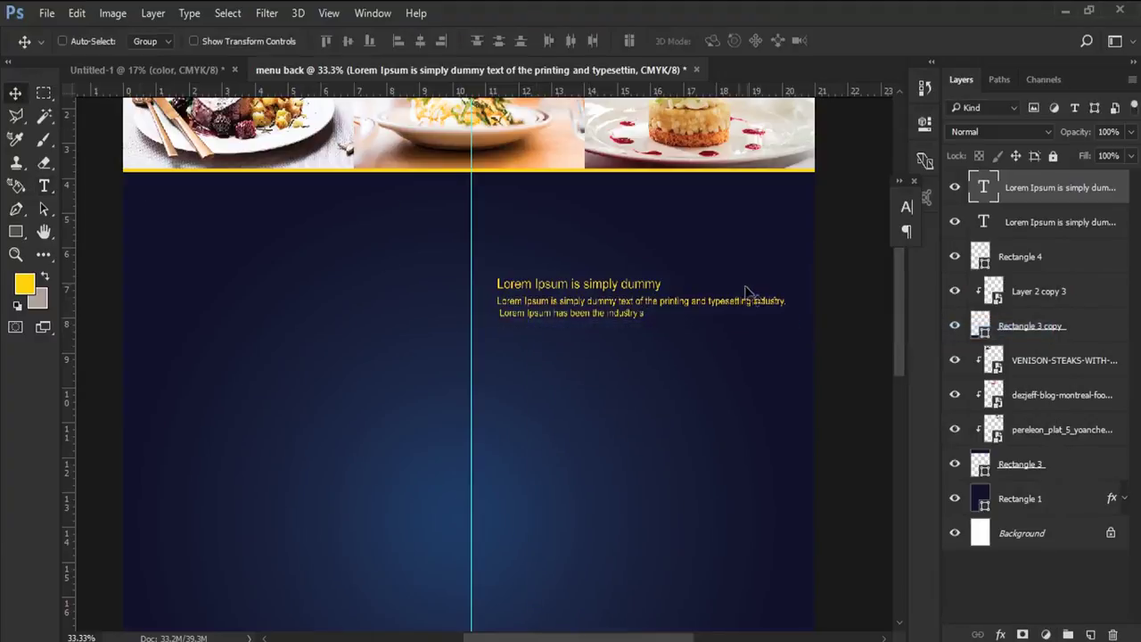
click(16, 254)
click(723, 299)
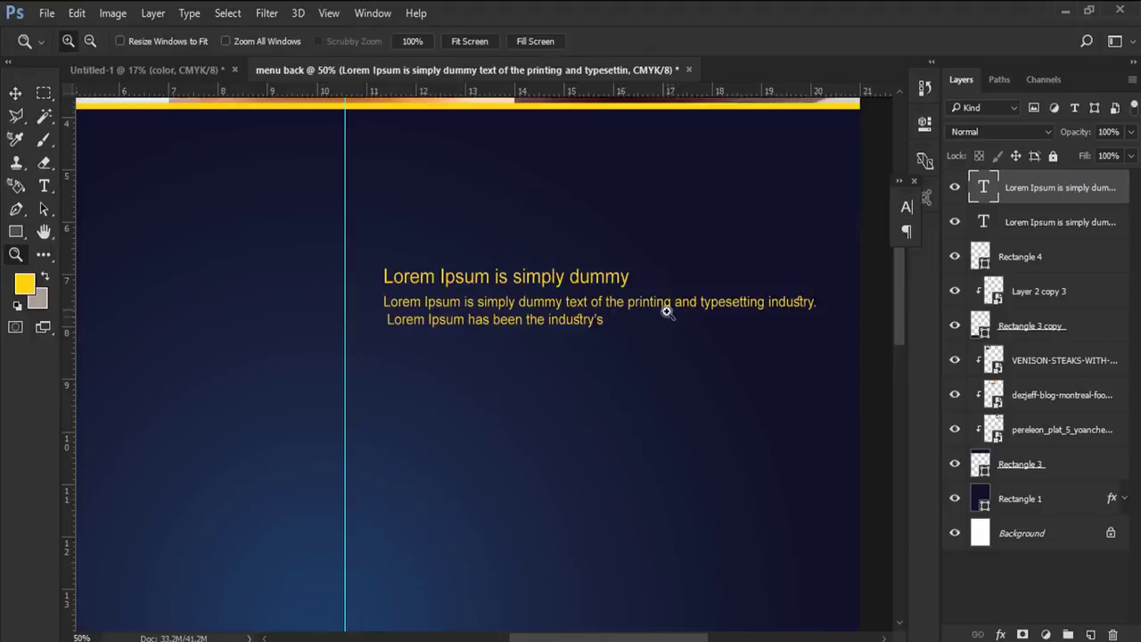
click(15, 94)
right_click(560, 302)
click(591, 319)
drag(591, 319, 588, 319)
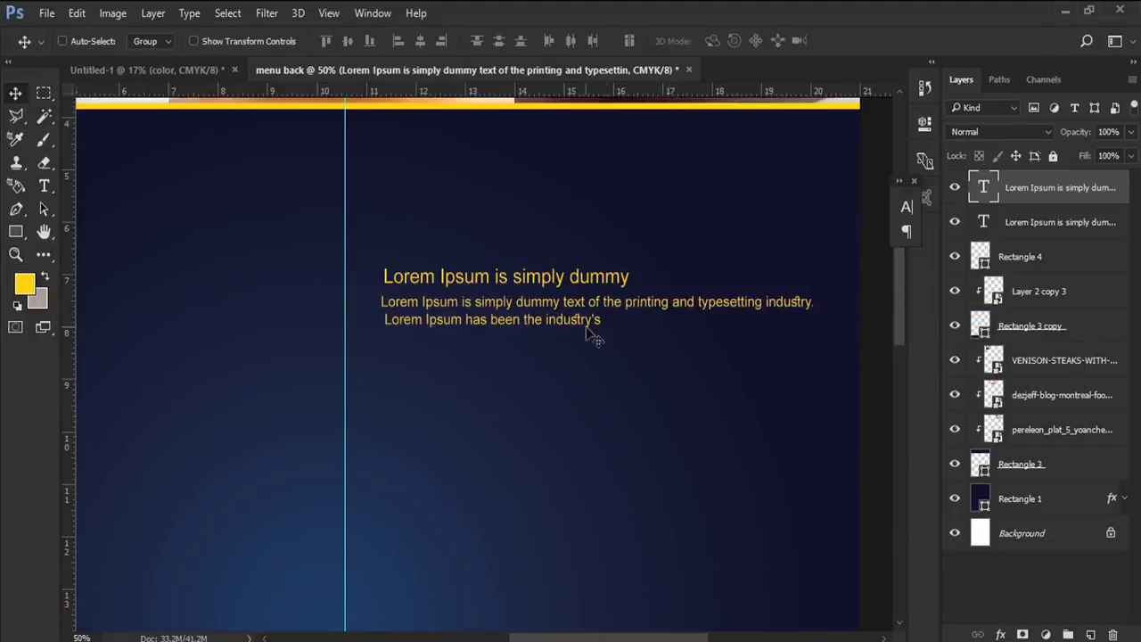
- Try the body text at 7 pt, then return it to 8 pt
click(44, 189)
click(386, 320)
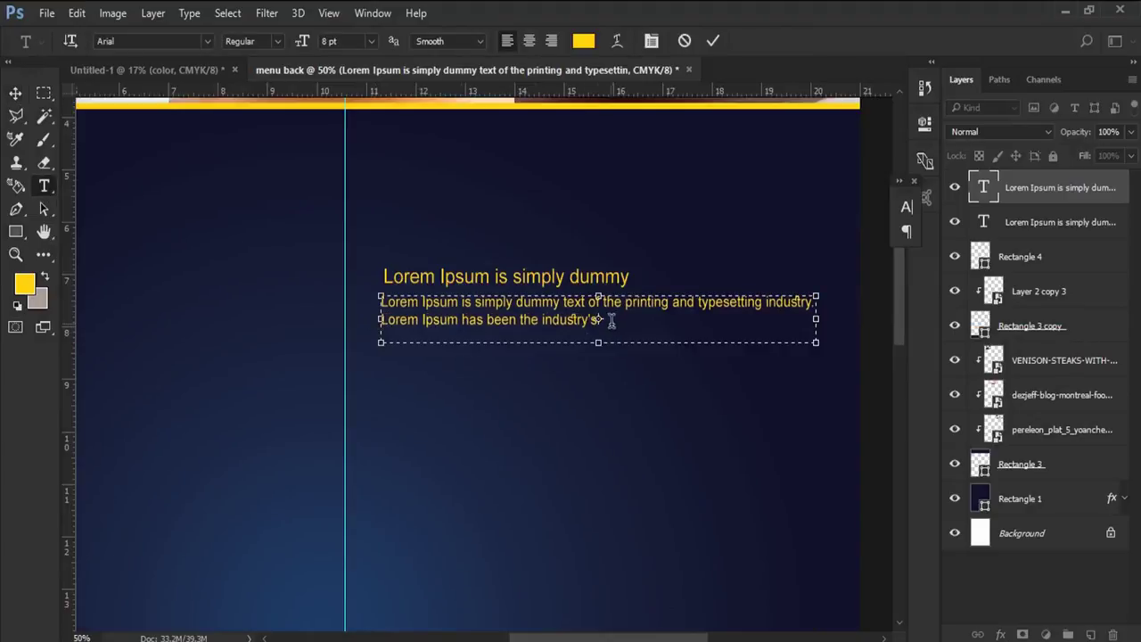
drag(614, 320, 354, 273)
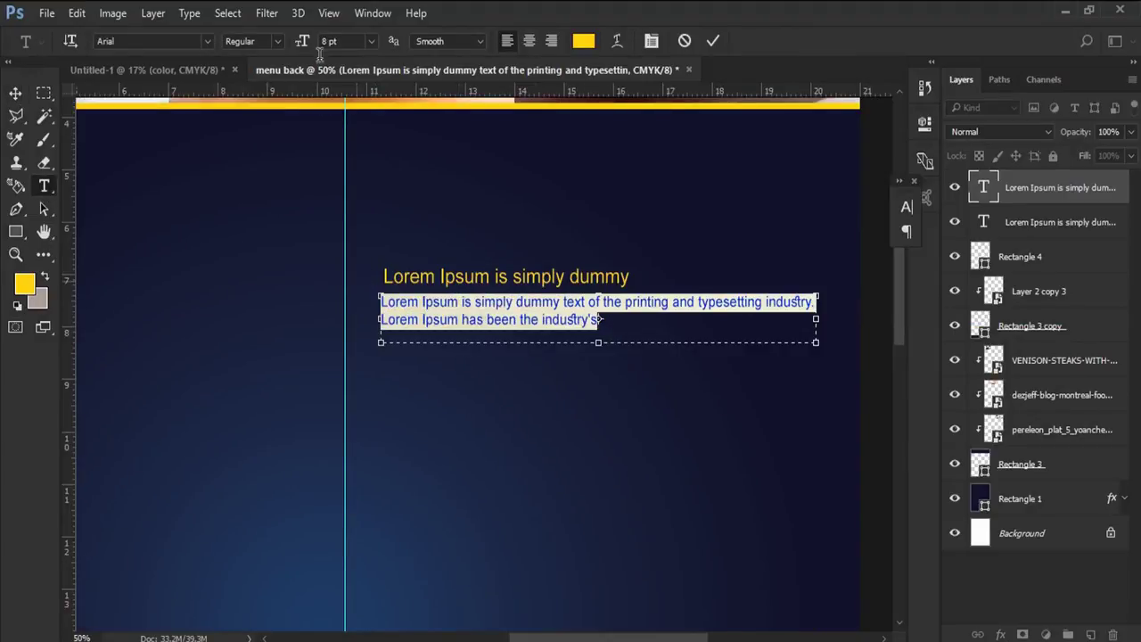
key(Down)
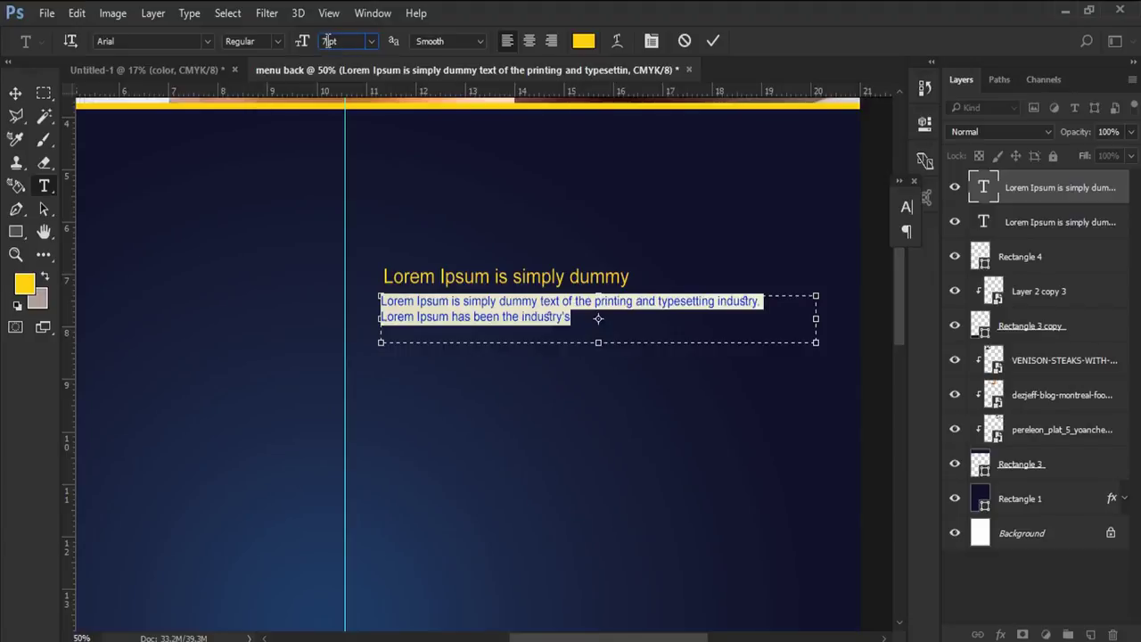
key(Up)
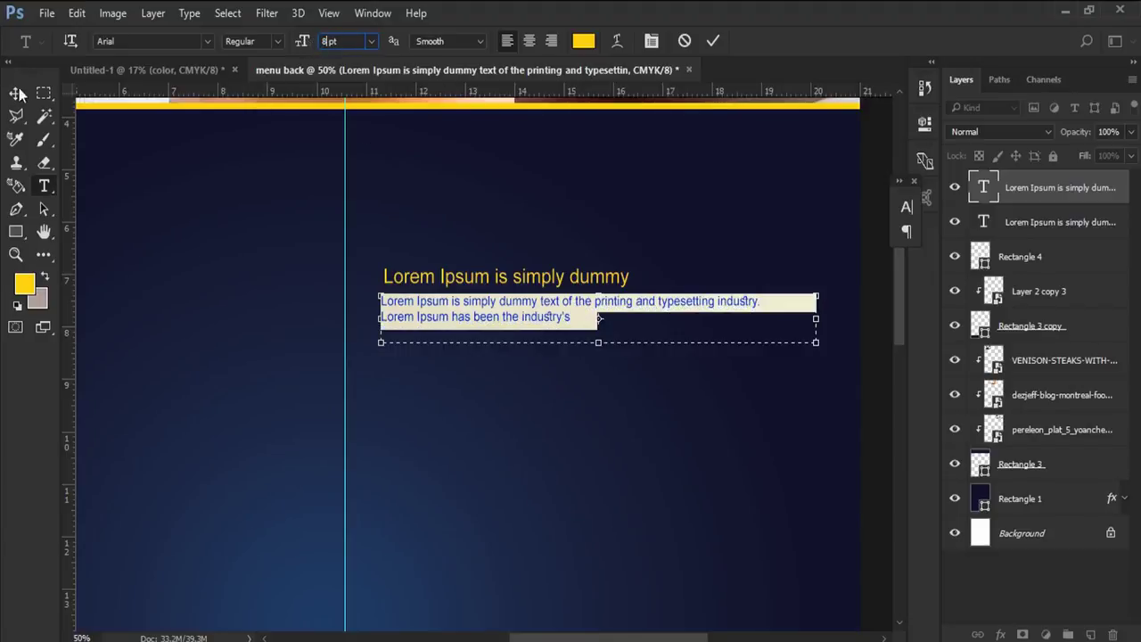
click(16, 92)
- Widen the heading box, enlarge the heading to 12 pt and nudge it left
click(44, 186)
click(501, 276)
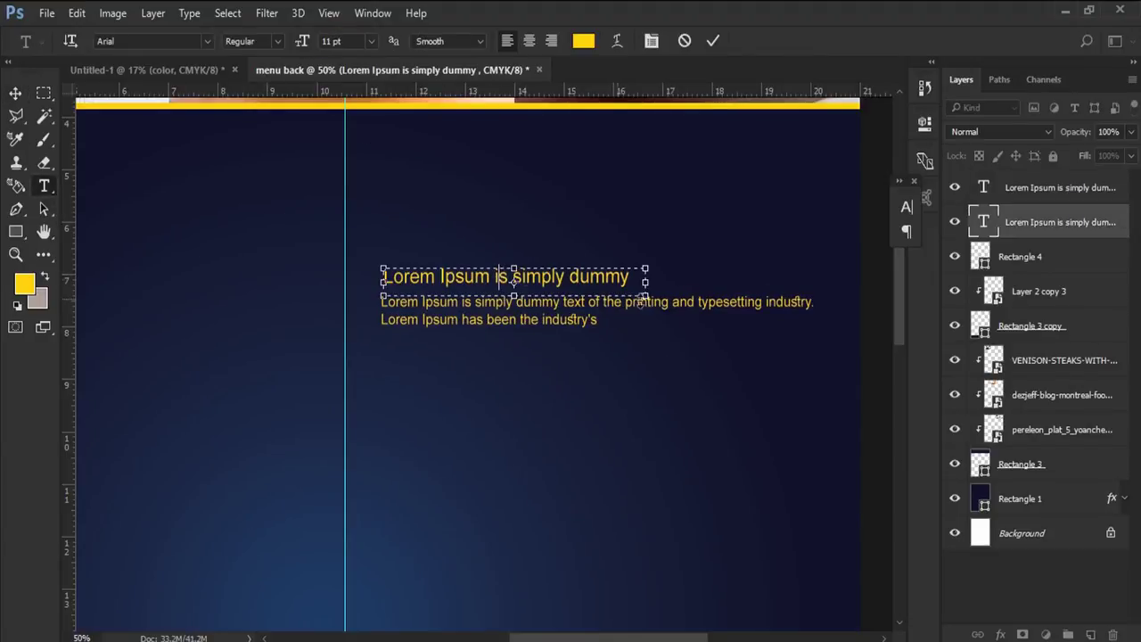
drag(644, 282, 657, 282)
key(ctrl+a)
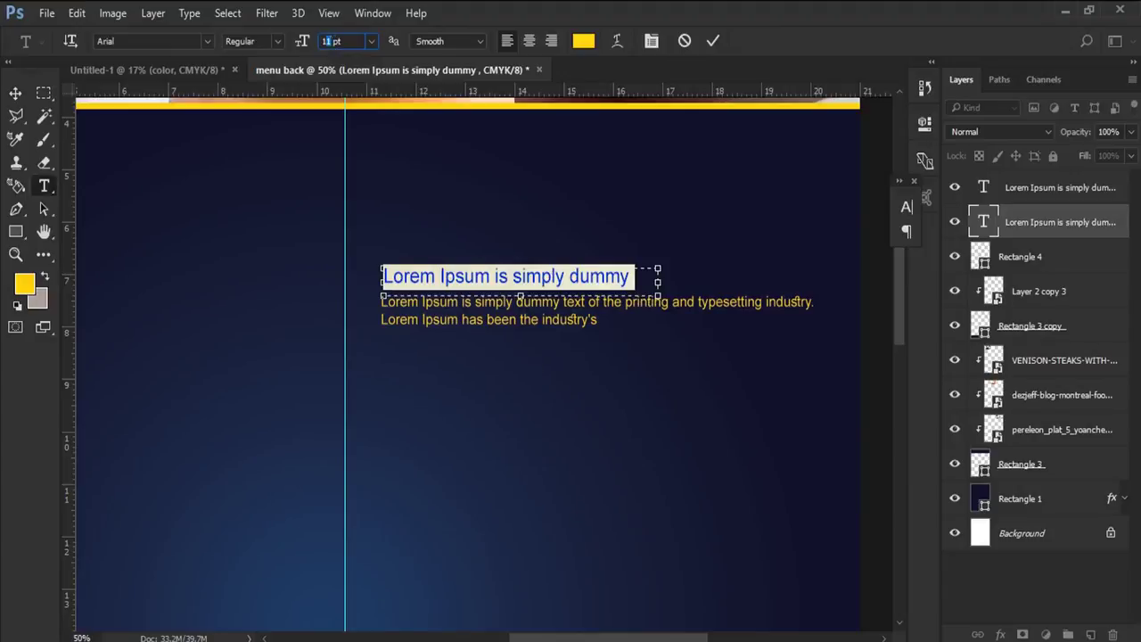
key(Up)
click(15, 95)
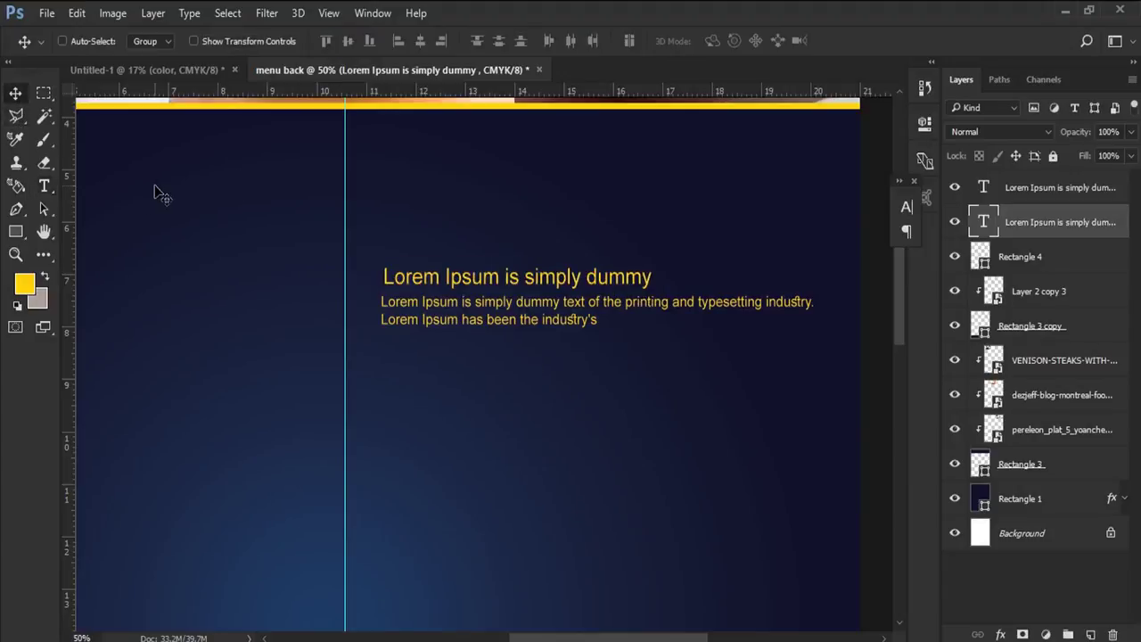
key(Left)
key(Left)
key(Left)
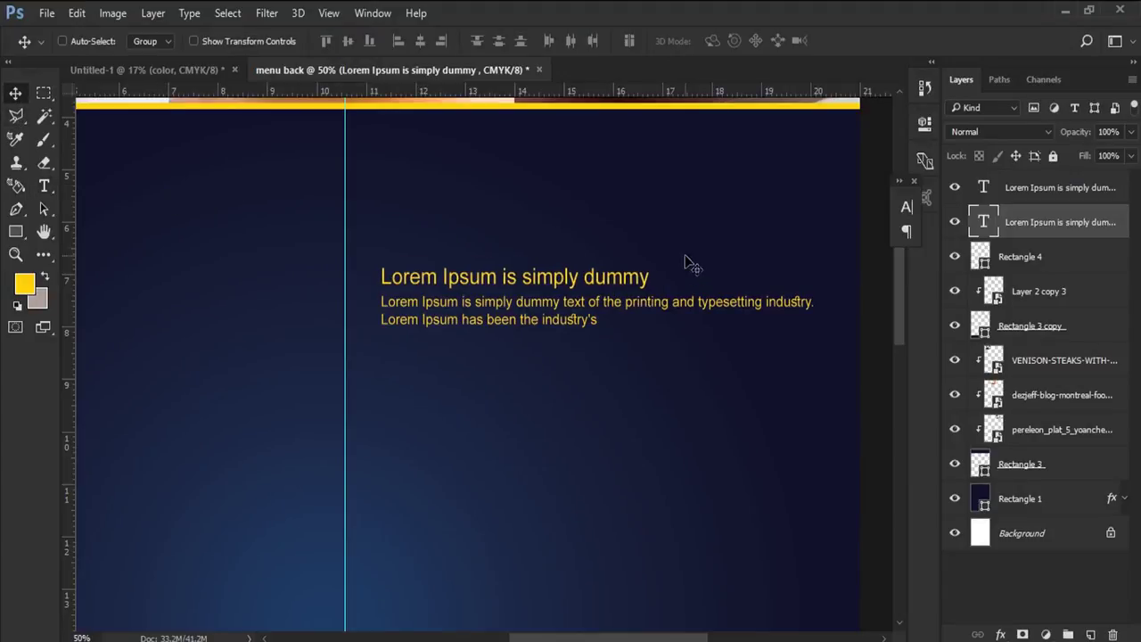
- Add a guide at 7.18 cm and paste a yellow '3.5 €' price beside the heading, nudged left
drag(289, 88, 441, 284)
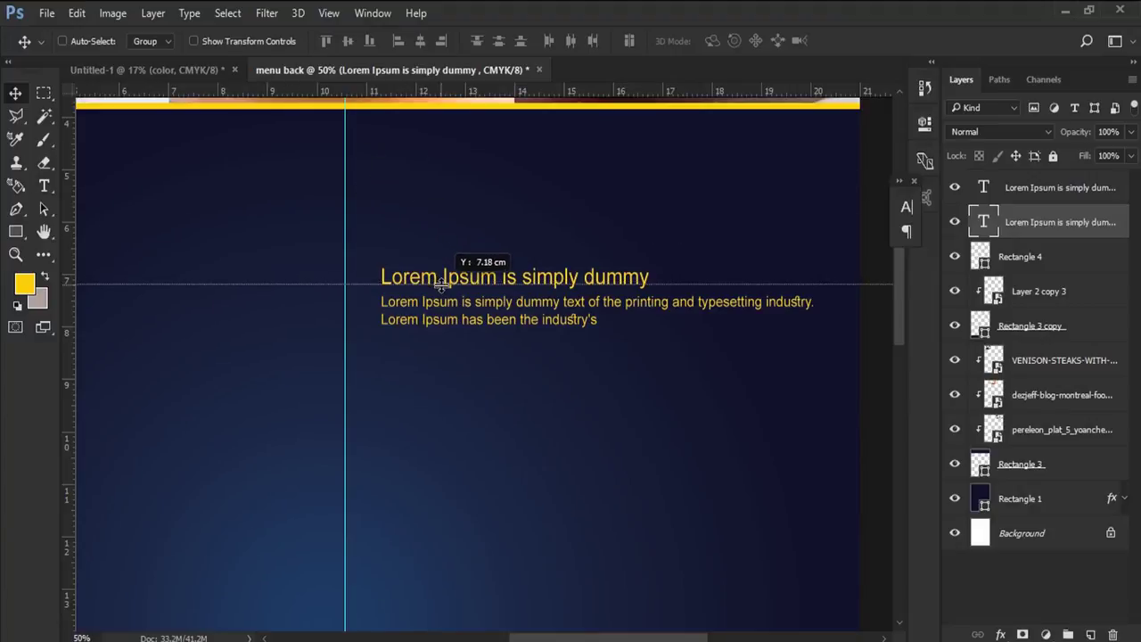
click(44, 185)
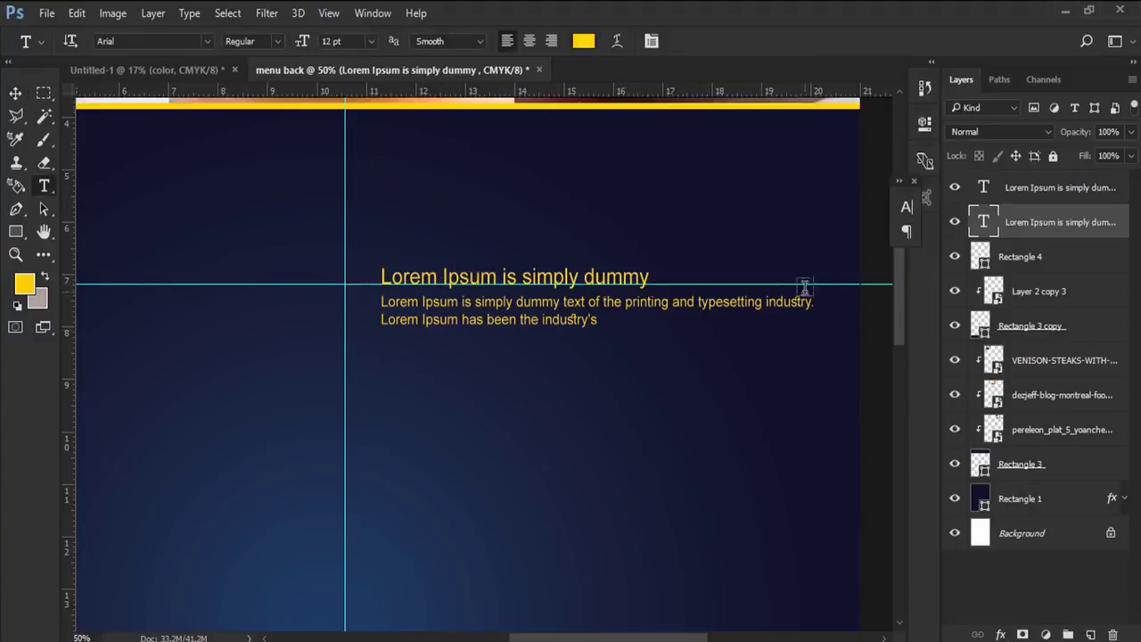
click(795, 276)
right_click(813, 296)
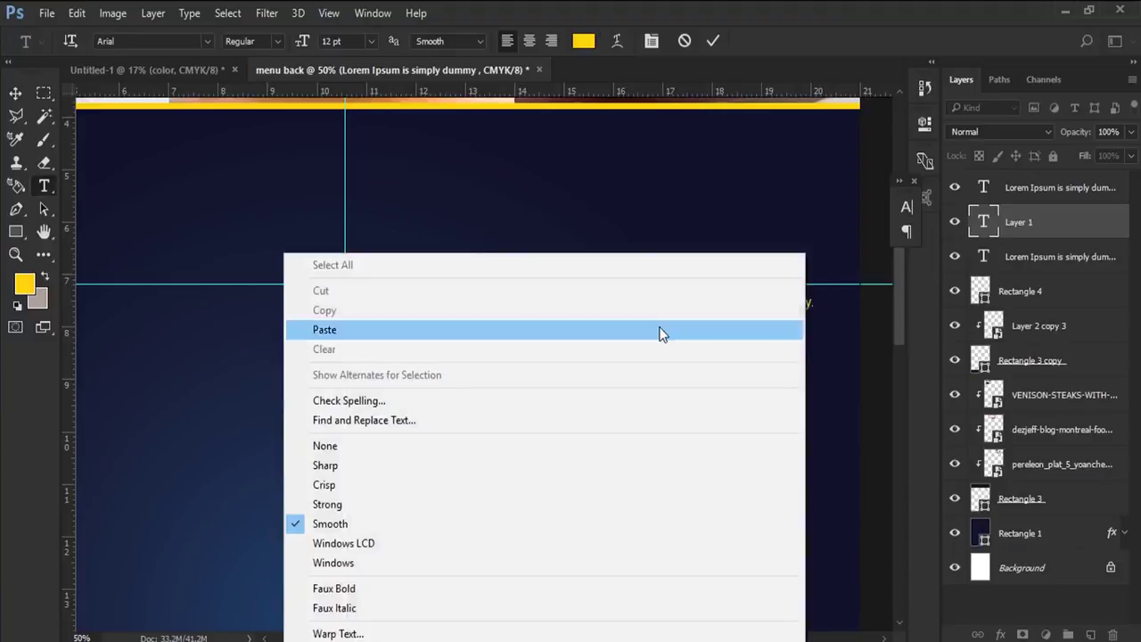
click(662, 329)
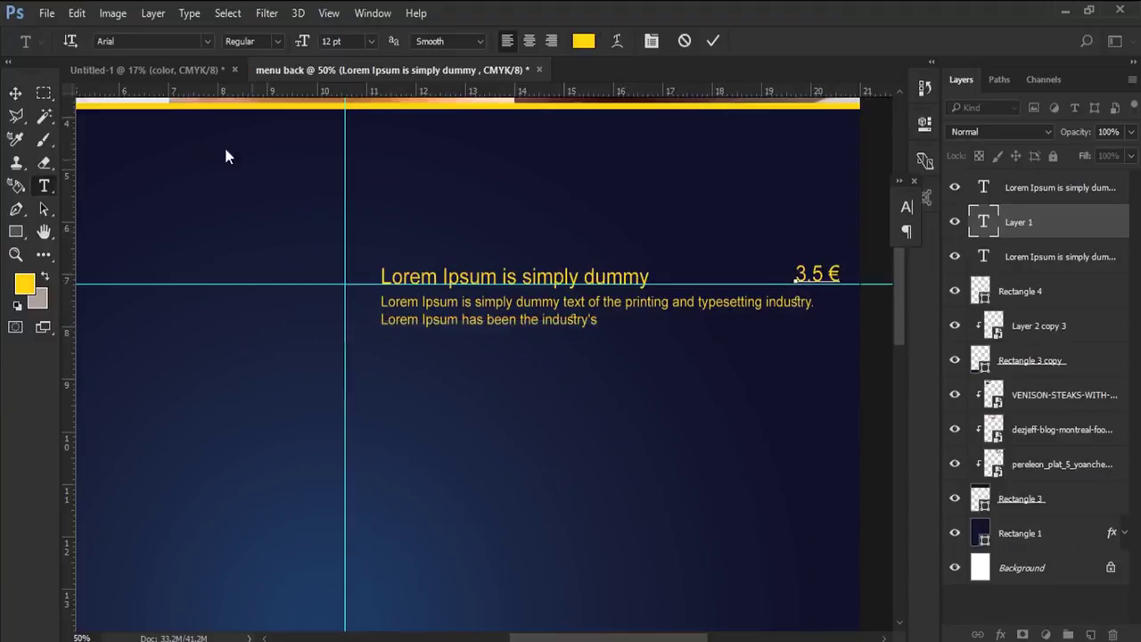
click(15, 93)
key(shift+Left)
key(shift+Left)
key(Left)
key(Left)
key(Left)
key(Left)
key(Left)
key(Left)
key(Left)
key(Left)
key(Left)
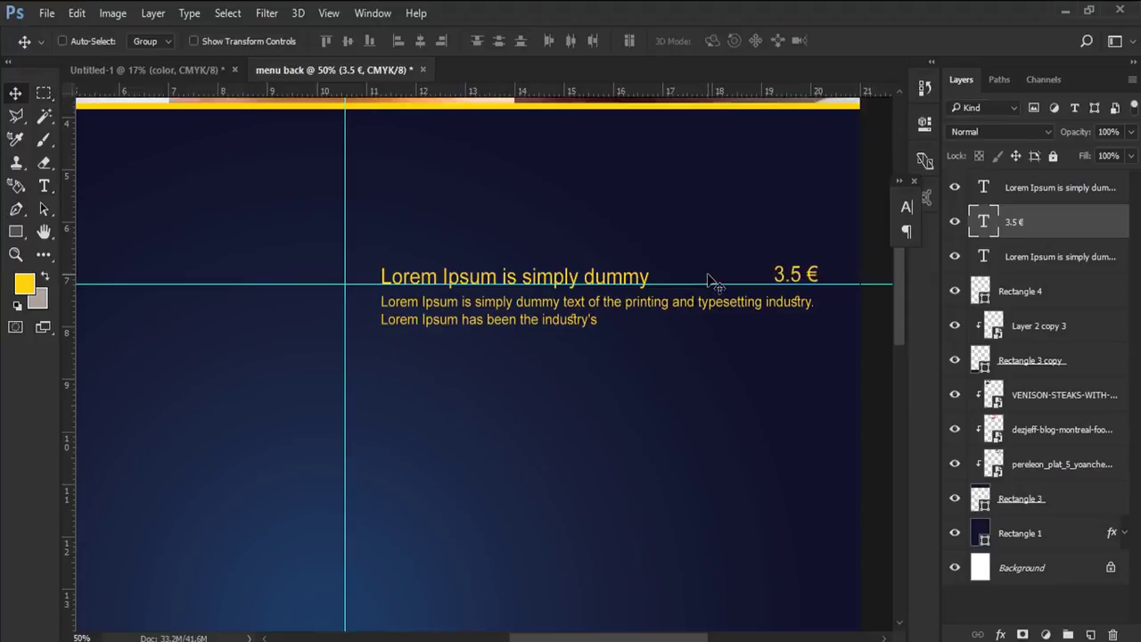
key(Left)
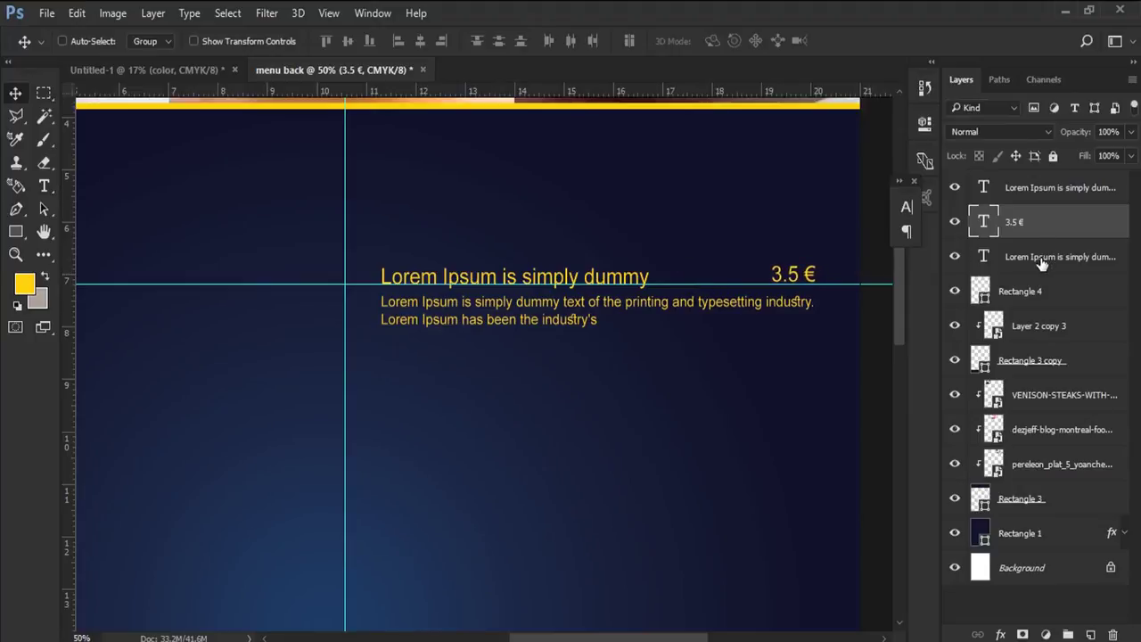
- Clear all canvas guides and group the heading, price and body text layers into Group 1
ctrl+click(1038, 257)
ctrl+click(1037, 189)
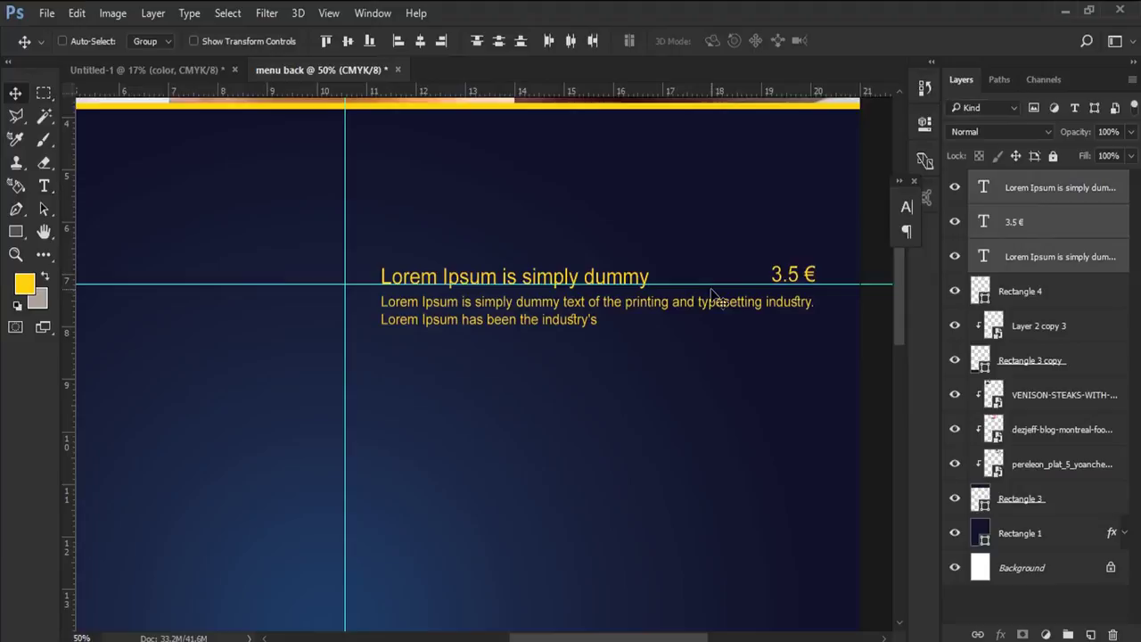
click(15, 254)
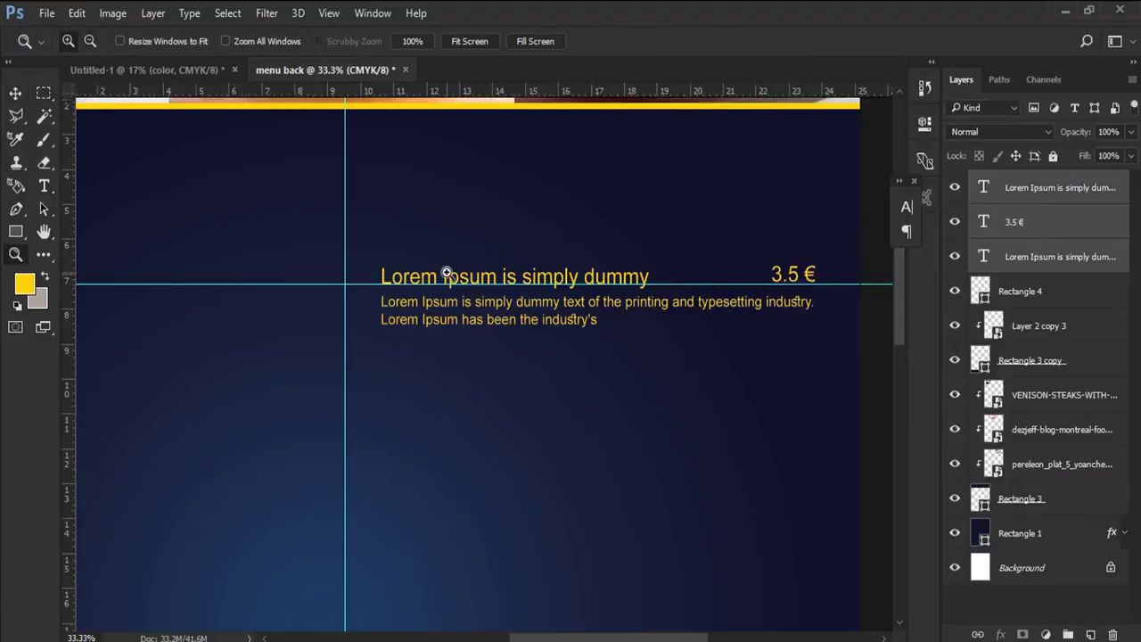
alt+click(446, 273)
drag(565, 313, 484, 273)
click(329, 13)
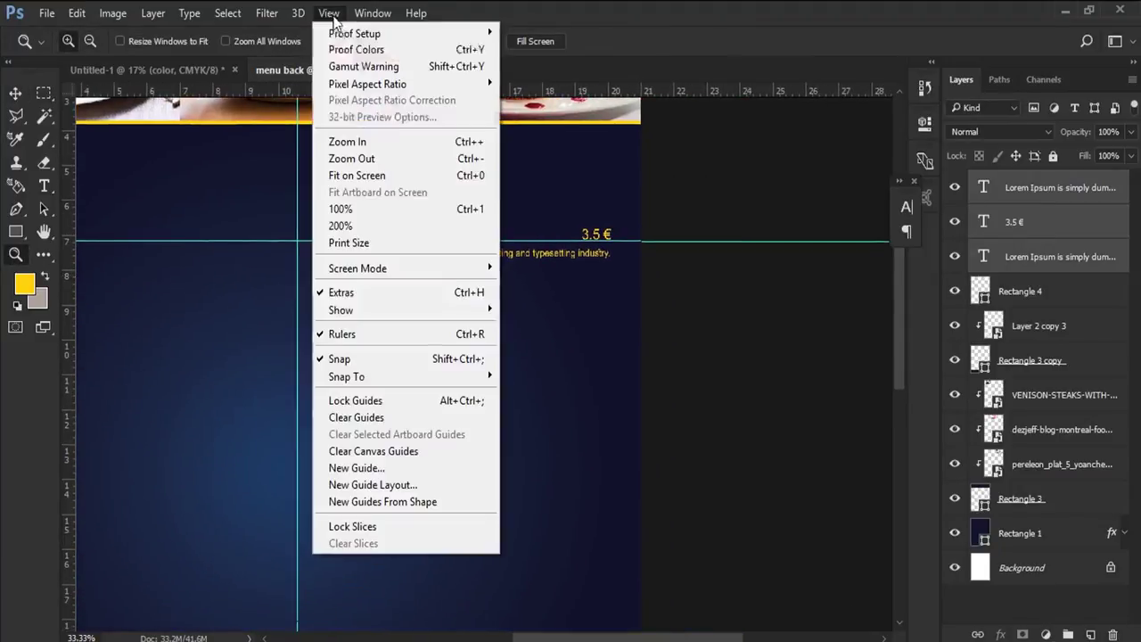
click(369, 451)
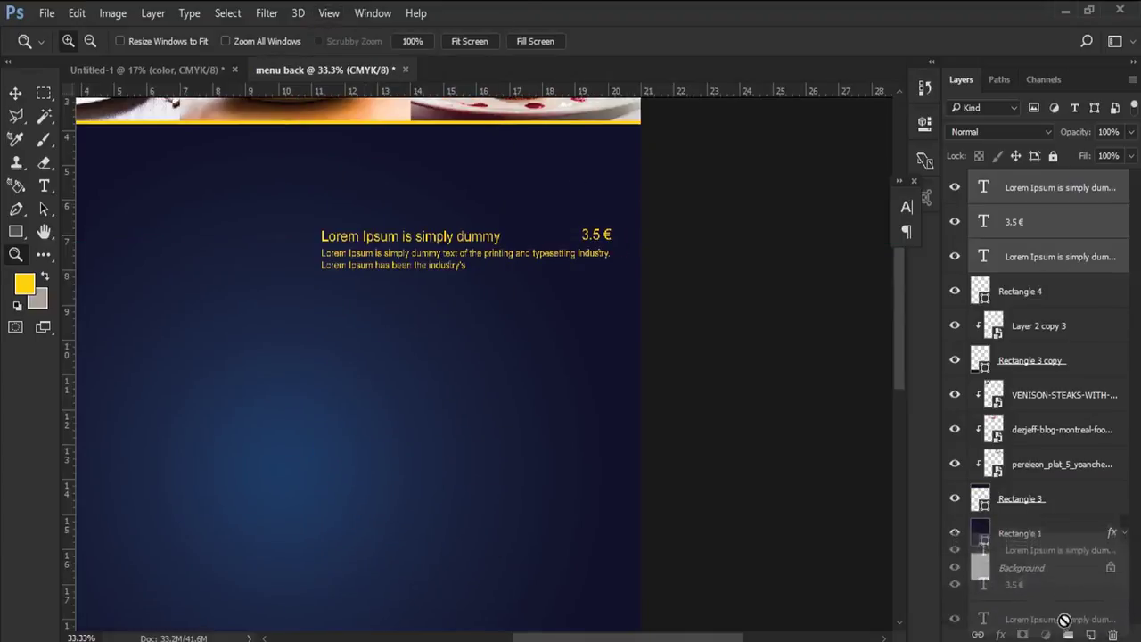
drag(1055, 258, 1067, 633)
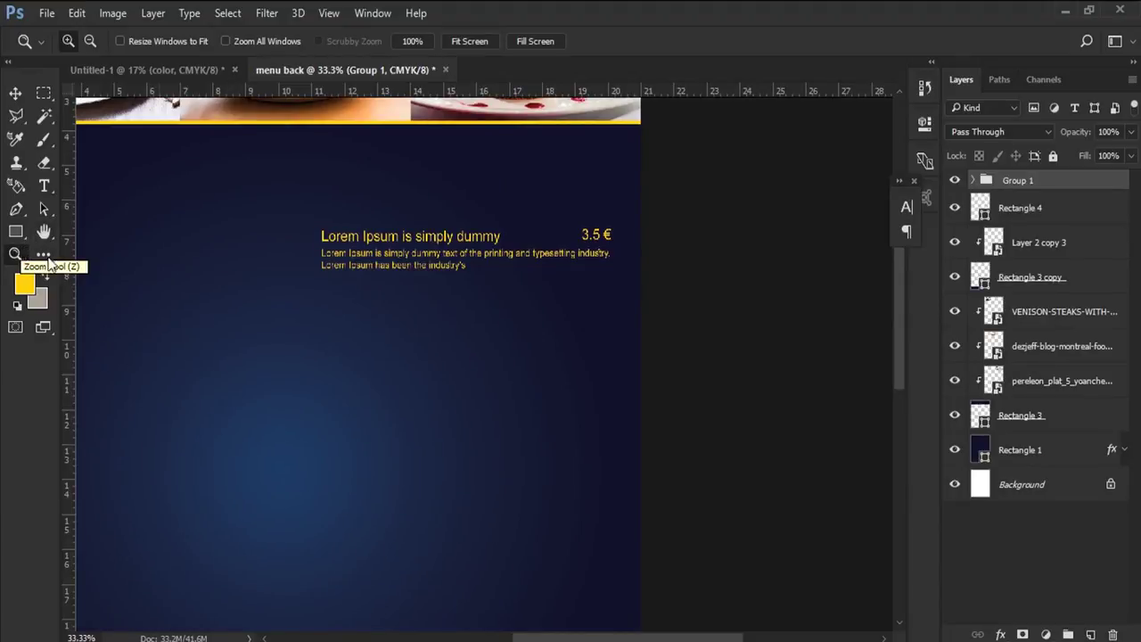
alt+click(377, 331)
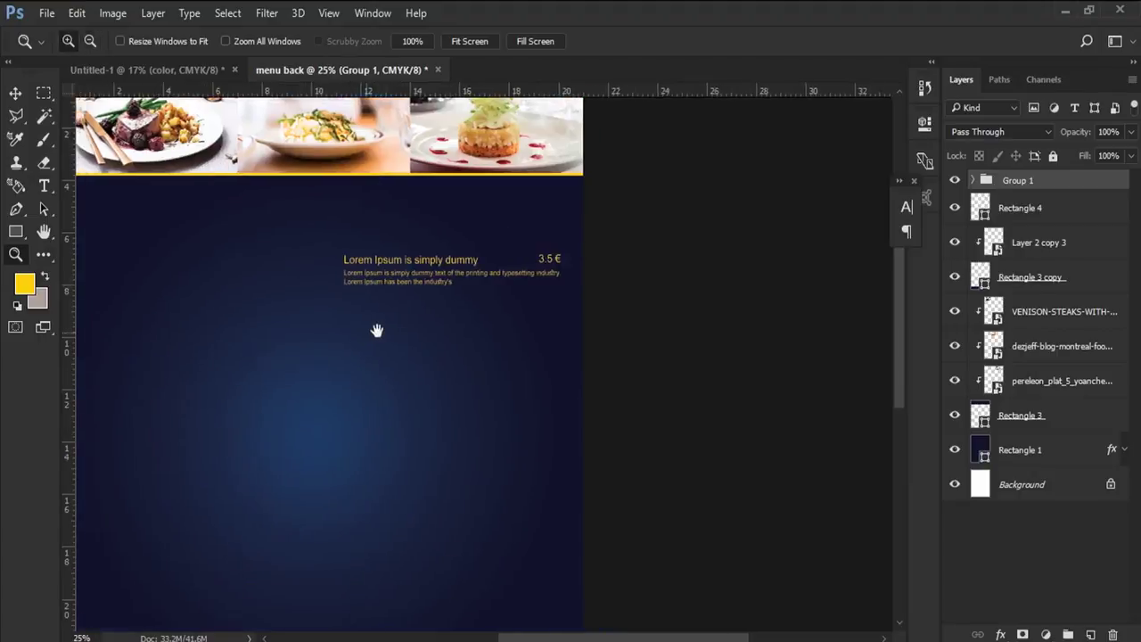
- Duplicate Group 1 into five menu items down the right column and distribute their vertical centres evenly
drag(376, 330, 496, 318)
click(15, 93)
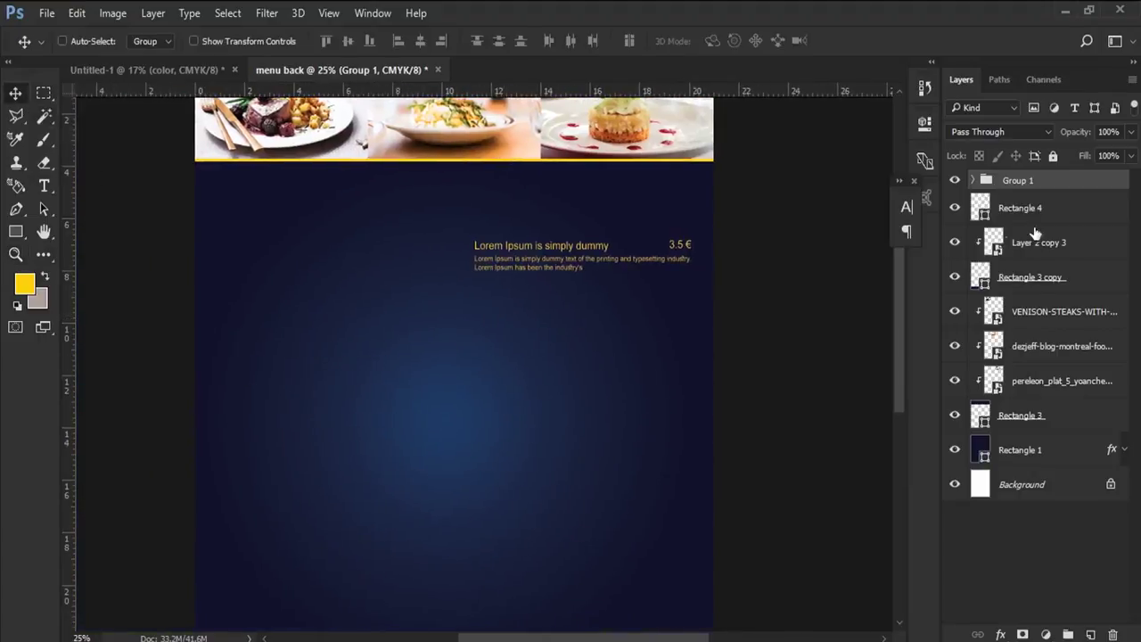
mouse_move(1045, 182)
mouse_down()
mouse_move(1101, 598)
mouse_move(1090, 634)
mouse_up()
drag(561, 271, 564, 317)
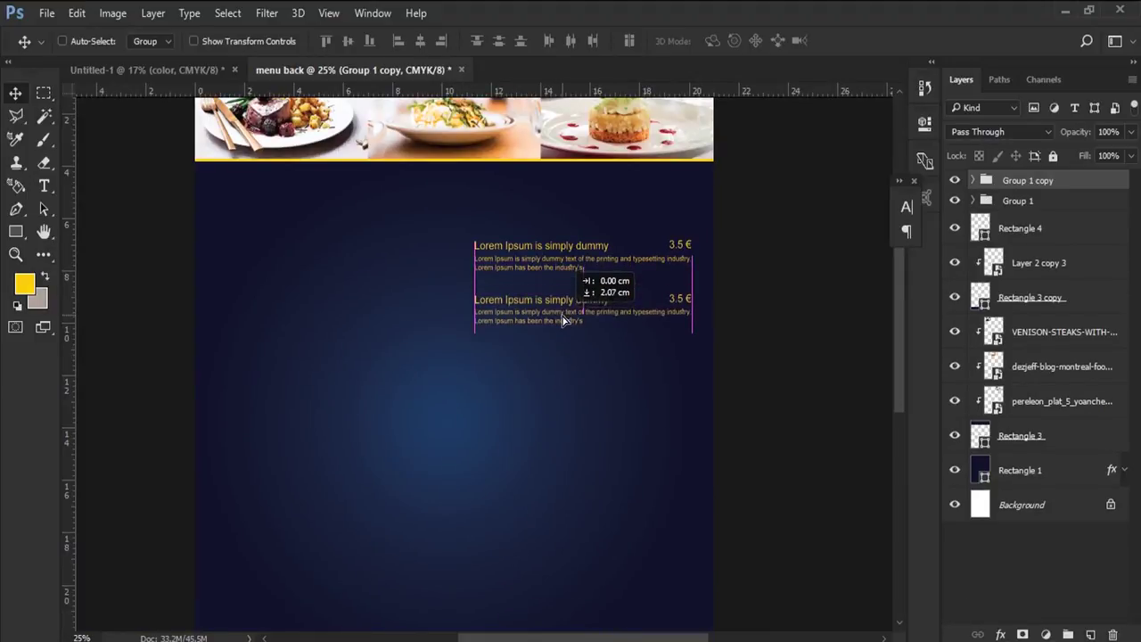
mouse_move(561, 317)
mouse_down()
mouse_move(602, 367)
mouse_move(610, 448)
mouse_up()
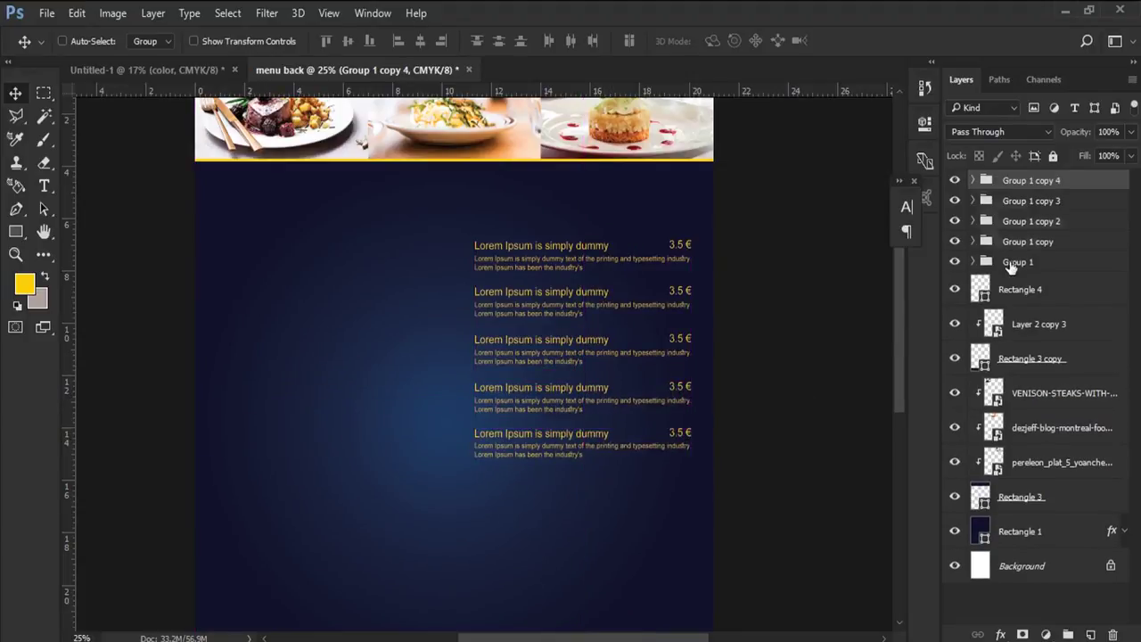
shift+click(1015, 262)
click(499, 42)
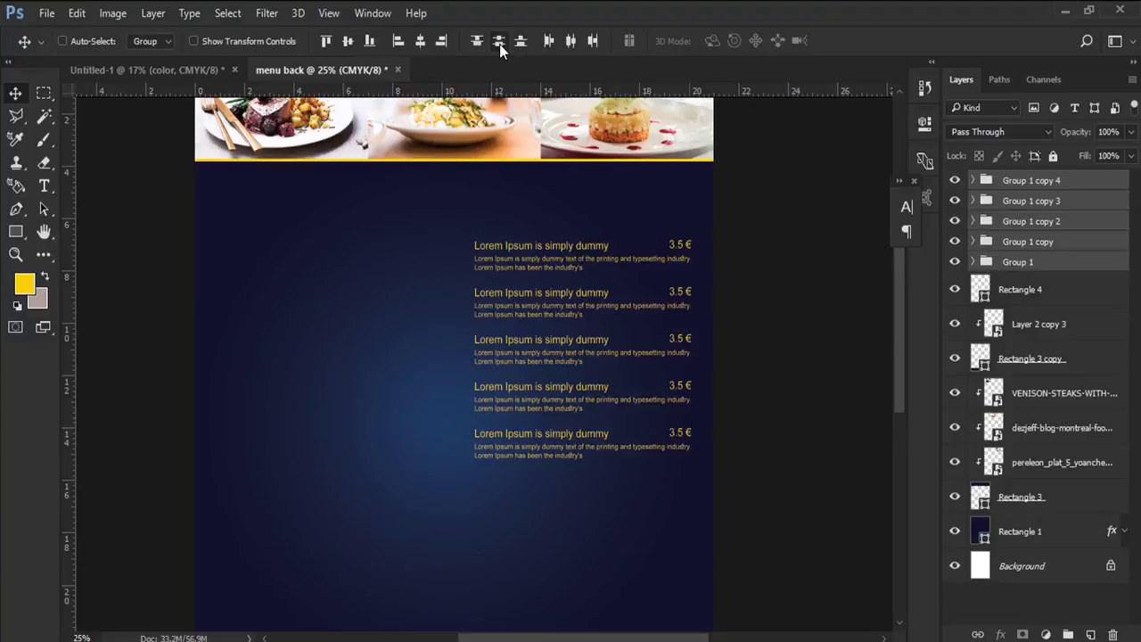
scroll(480, 354, down, 3)
scroll(480, 357, up, 1)
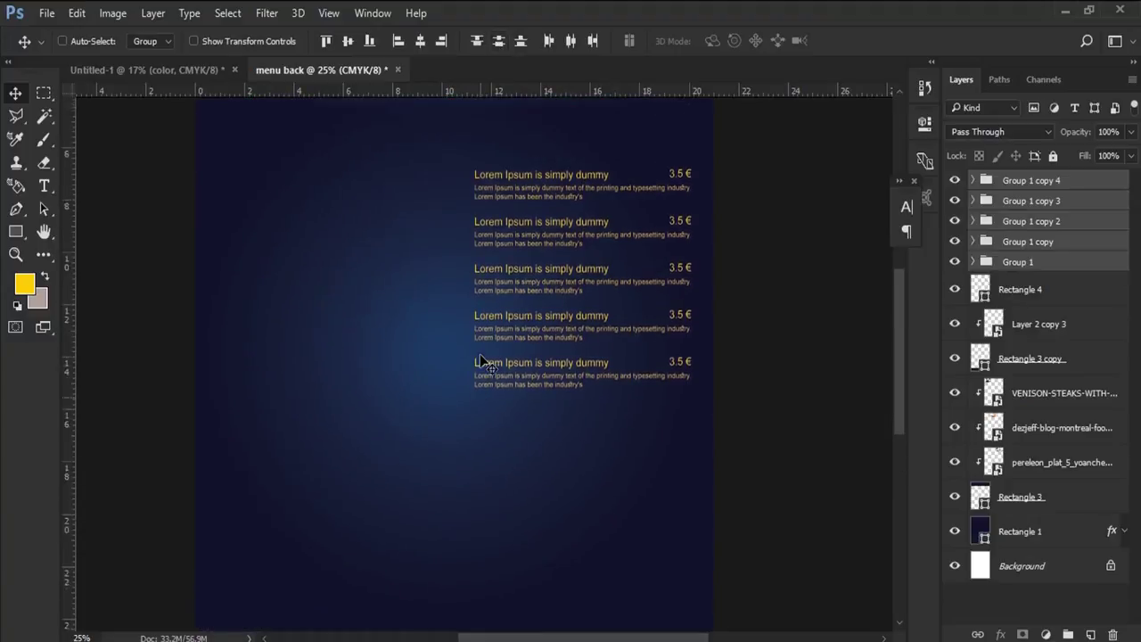
scroll(479, 360, up, 1)
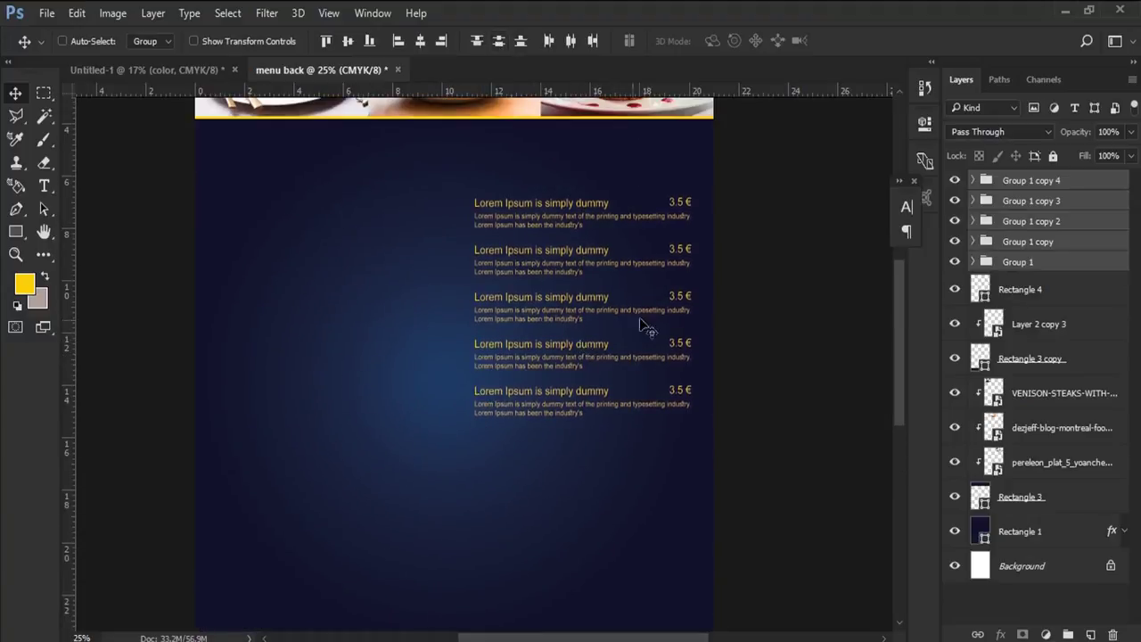
- Copy the five menu item groups into a left-hand column and select all ten groups
drag(634, 250, 375, 256)
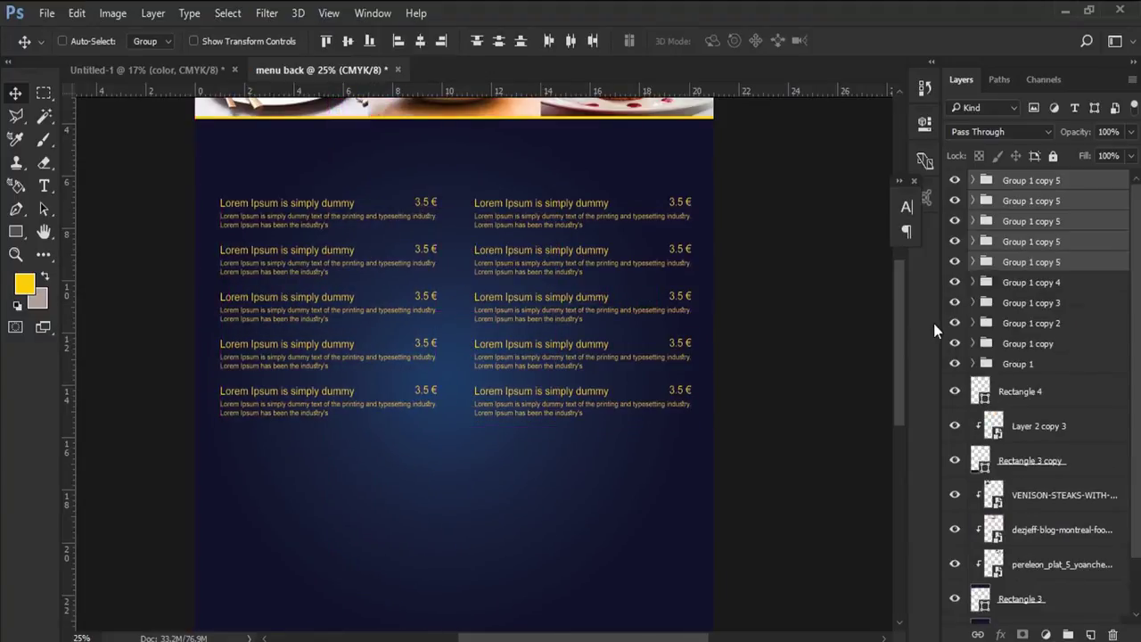
ctrl+click(1027, 281)
ctrl+click(1025, 302)
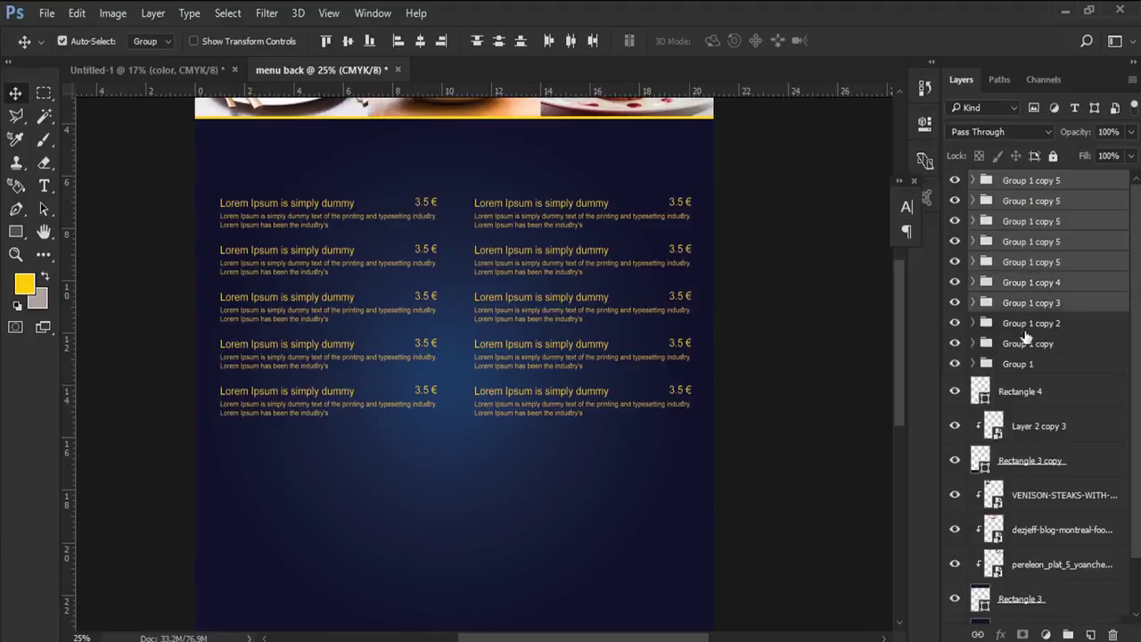
ctrl+click(1025, 323)
ctrl+click(1025, 343)
ctrl+click(1018, 363)
- Duplicate both five-item columns downward as a second block of menu items
click(15, 254)
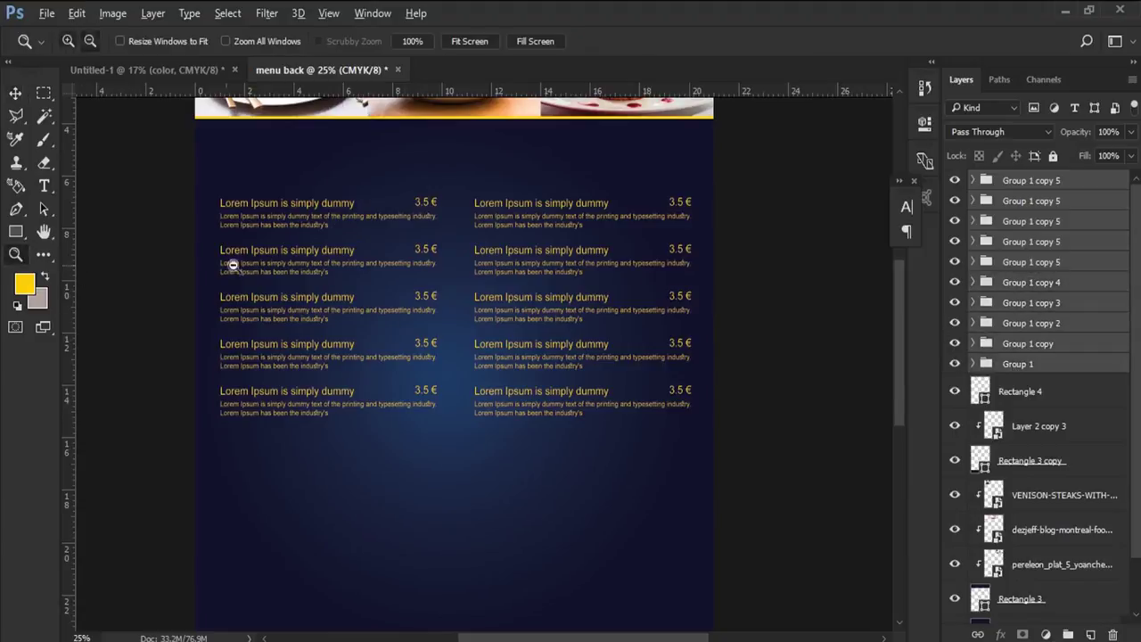
alt+click(232, 264)
click(15, 92)
drag(489, 281, 575, 455)
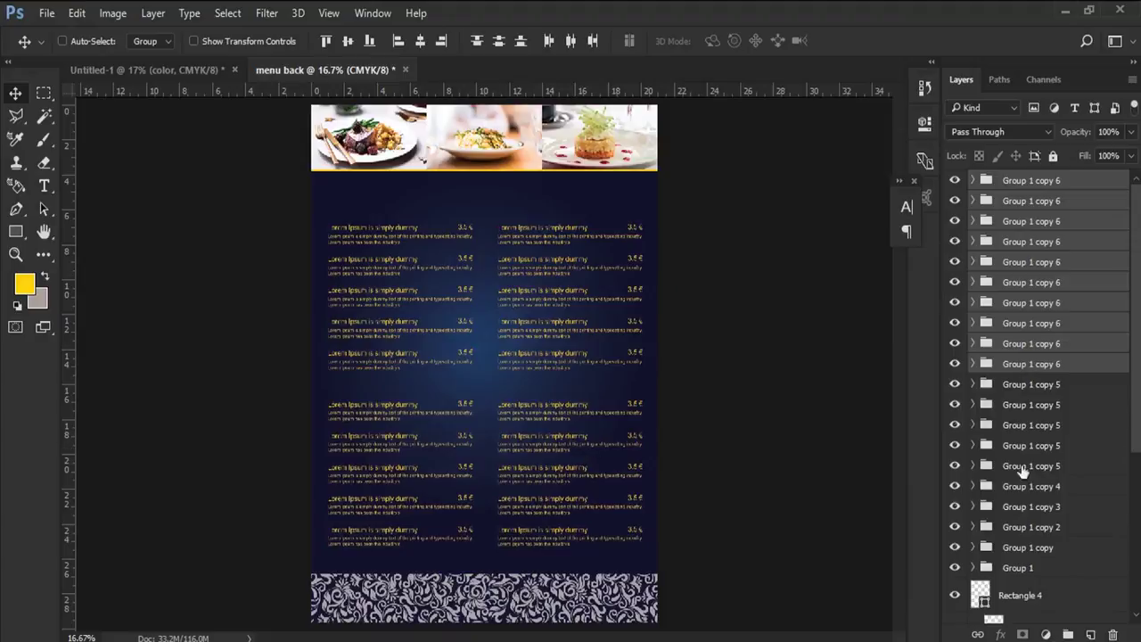
- Select all twenty menu item groups and shift them slightly up, then zoom into the menu
click(1029, 568)
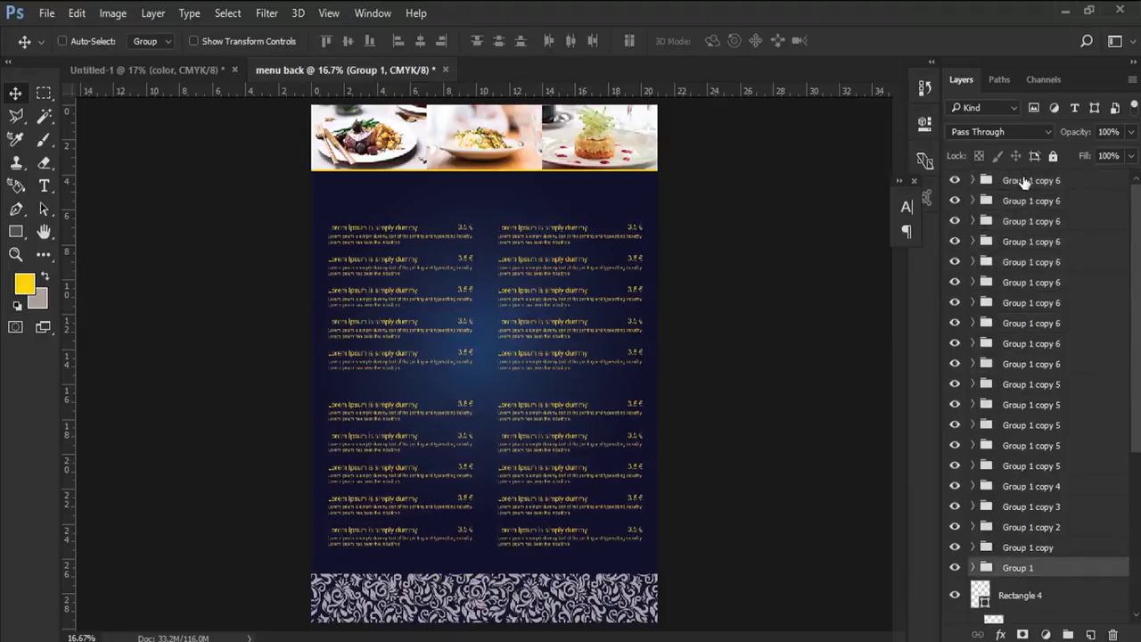
shift+click(1024, 182)
drag(531, 326, 529, 321)
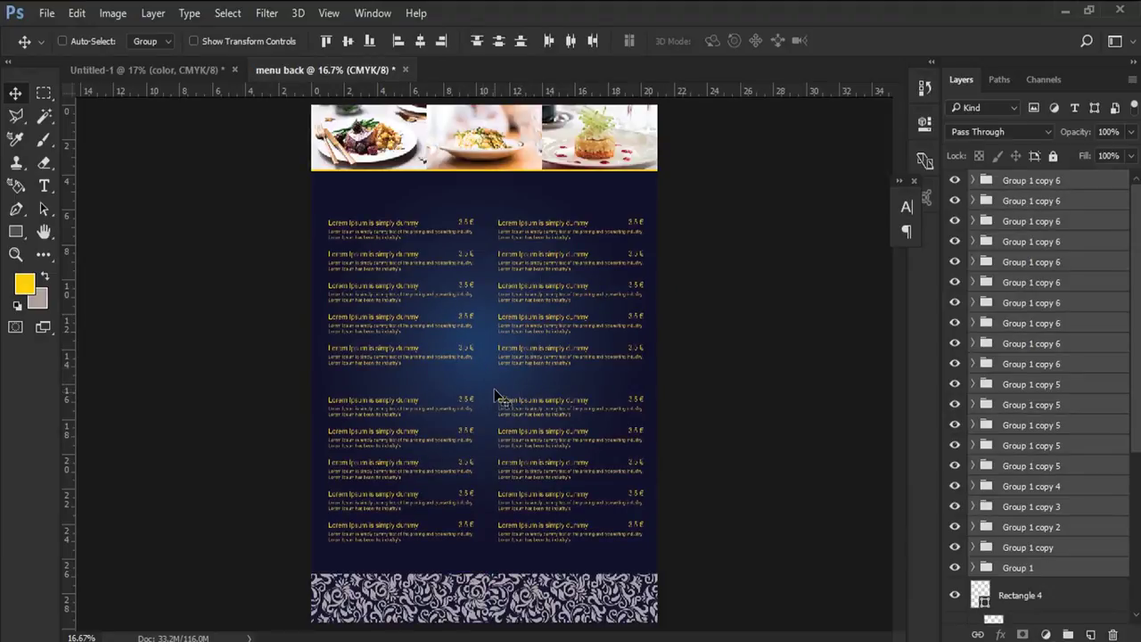
click(16, 253)
click(506, 312)
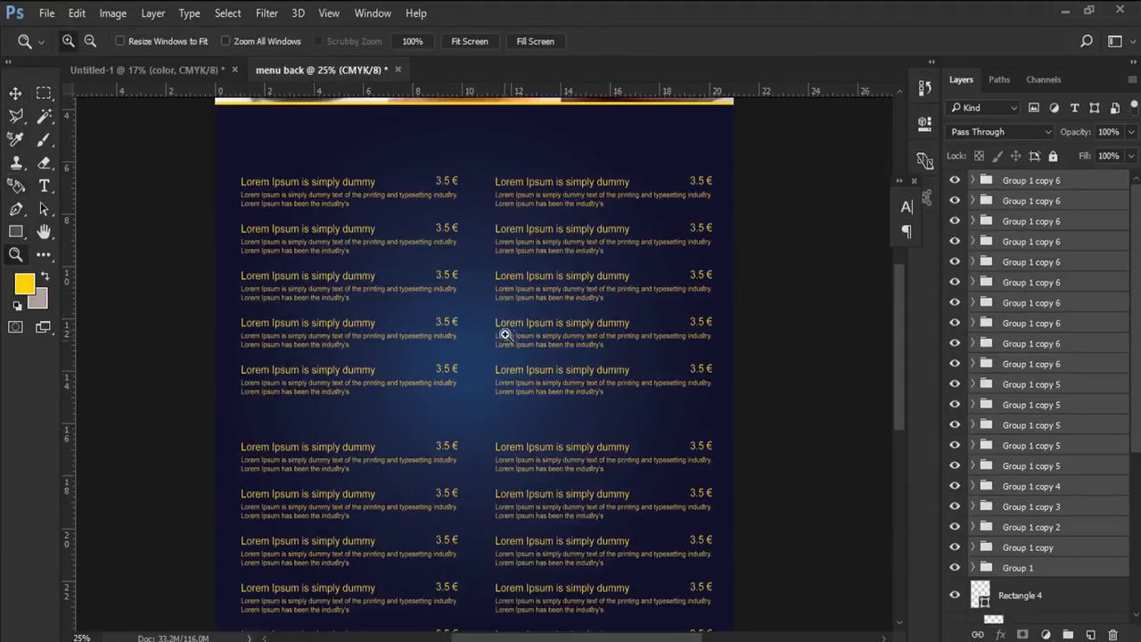
click(506, 208)
drag(509, 224, 496, 380)
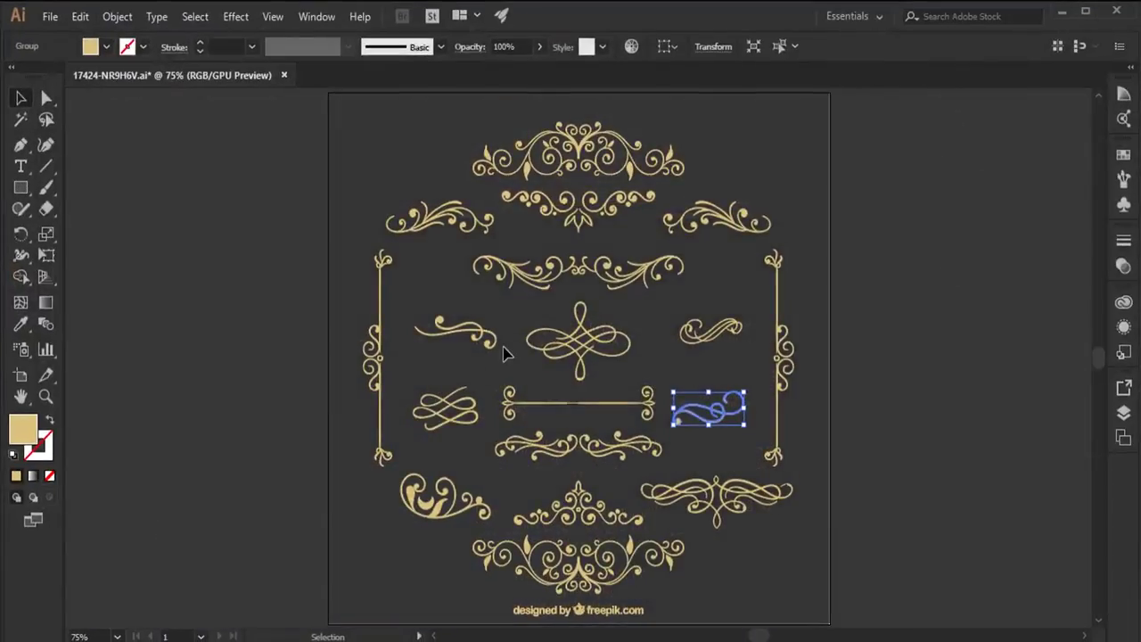
- Ungroup the top-and-bottom flourish group of the ornament frame
click(628, 283)
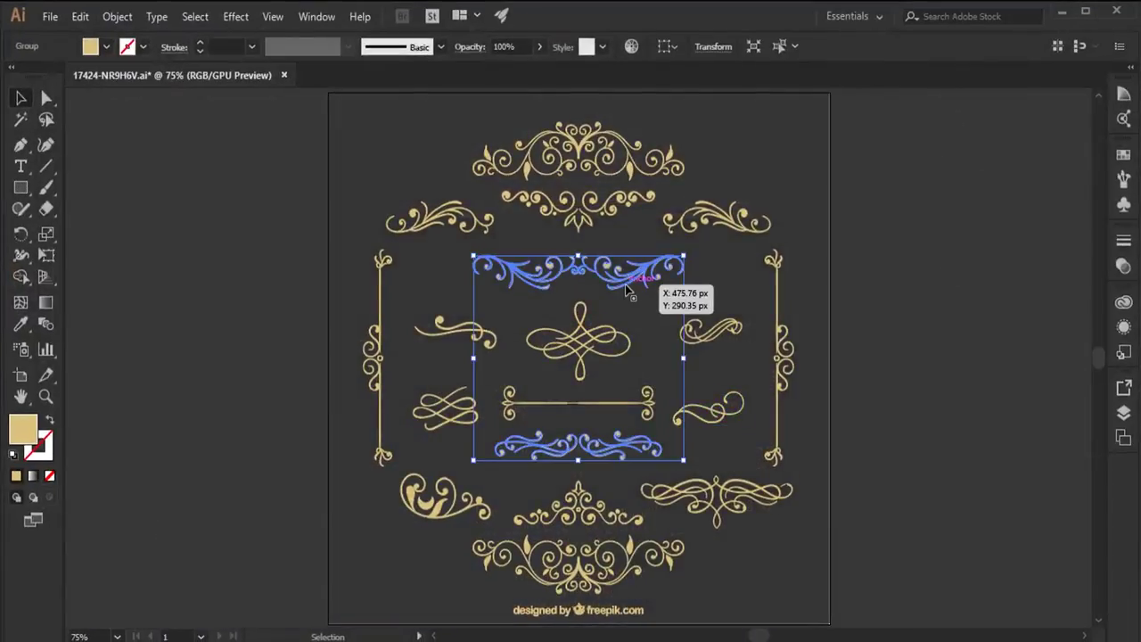
right_click(659, 318)
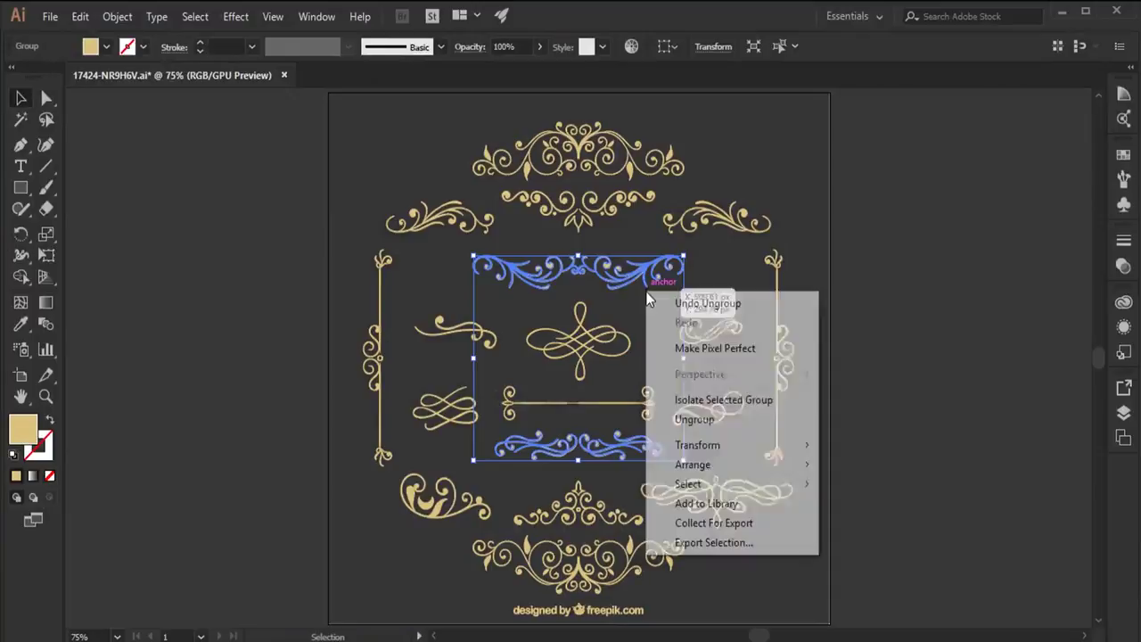
click(698, 417)
- Ungroup the top flourish into halves and select its right half
click(891, 379)
click(658, 277)
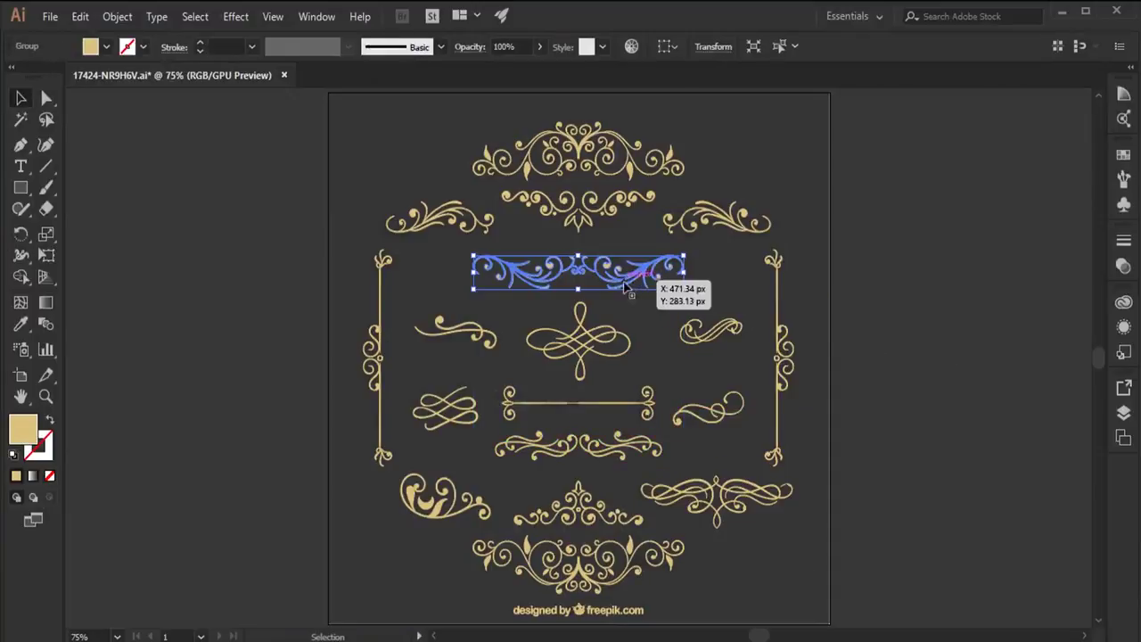
right_click(622, 278)
click(680, 405)
click(927, 339)
click(642, 283)
- Place the right flourish half above the right menu column, scaled down to under half size
drag(642, 283, 383, 611)
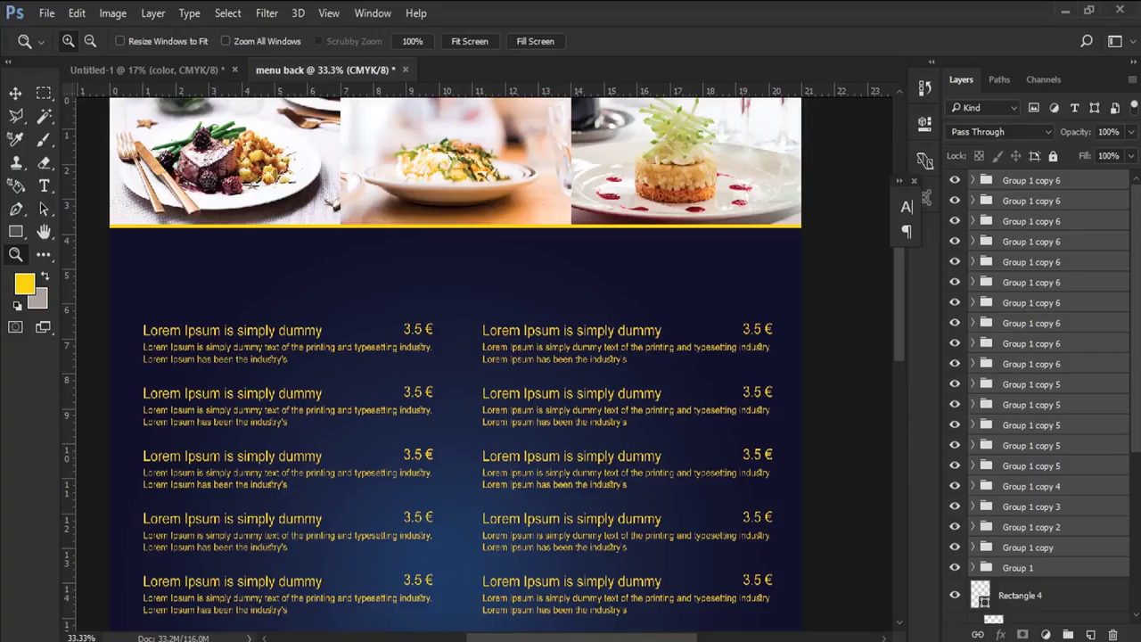
drag(734, 311, 734, 312)
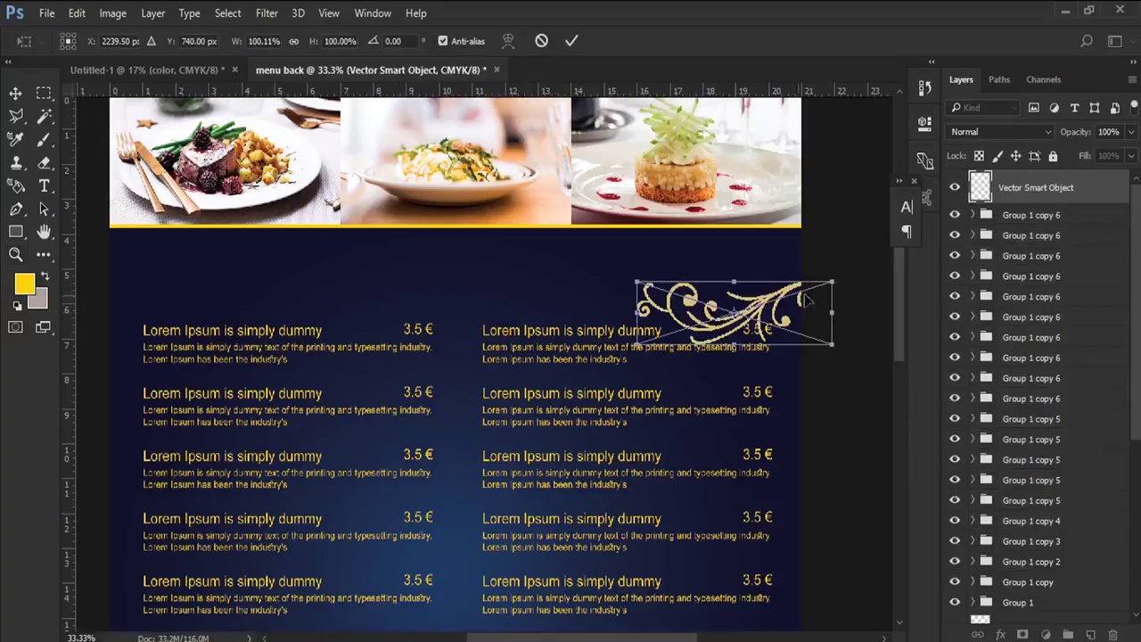
mouse_move(843, 281)
mouse_down()
mouse_move(752, 305)
mouse_move(762, 279)
mouse_up()
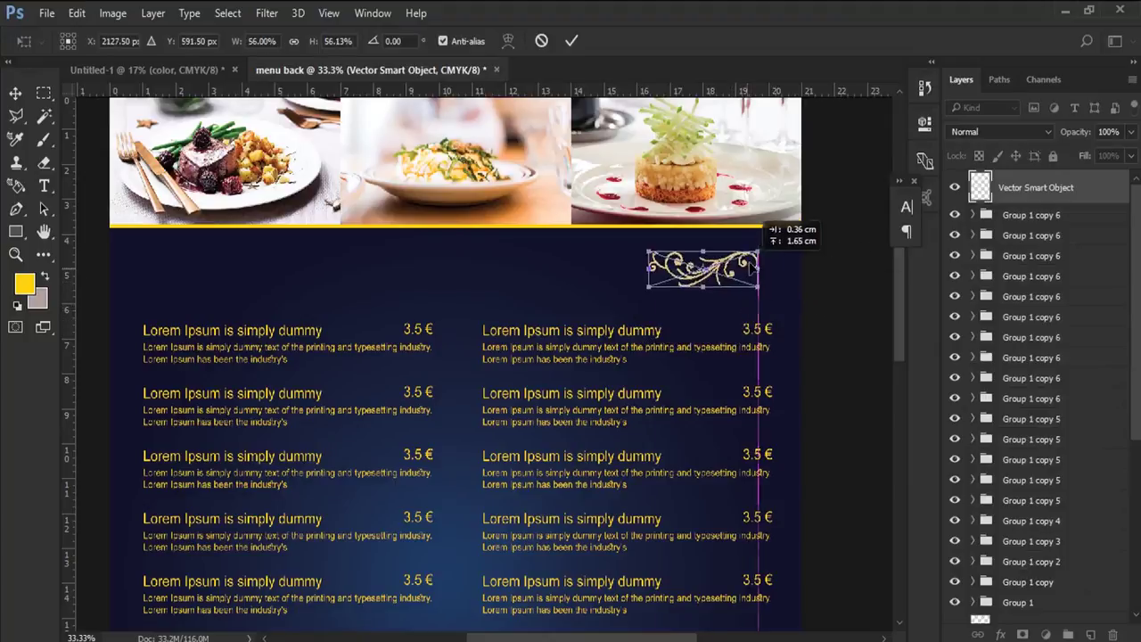
drag(662, 261, 697, 268)
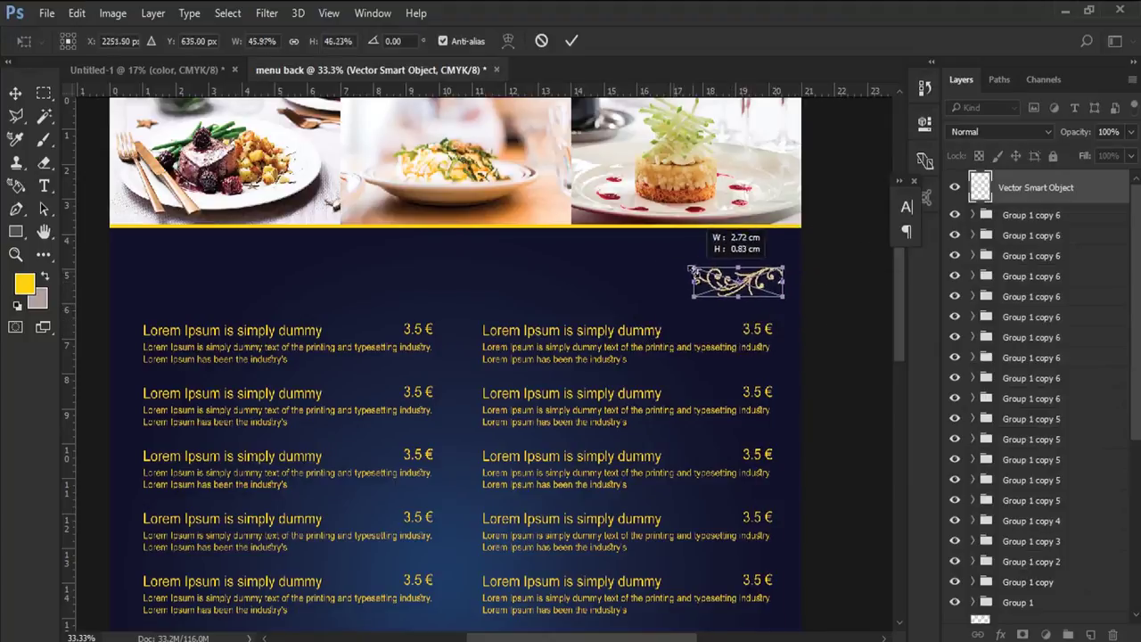
key(Return)
key(z)
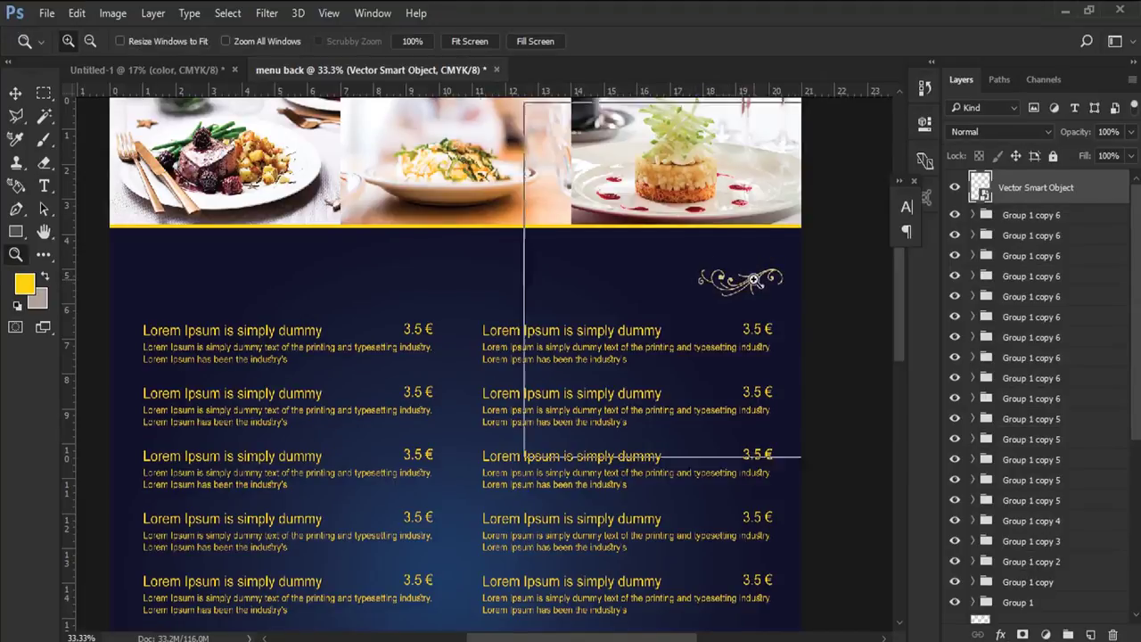
click(713, 331)
click(15, 93)
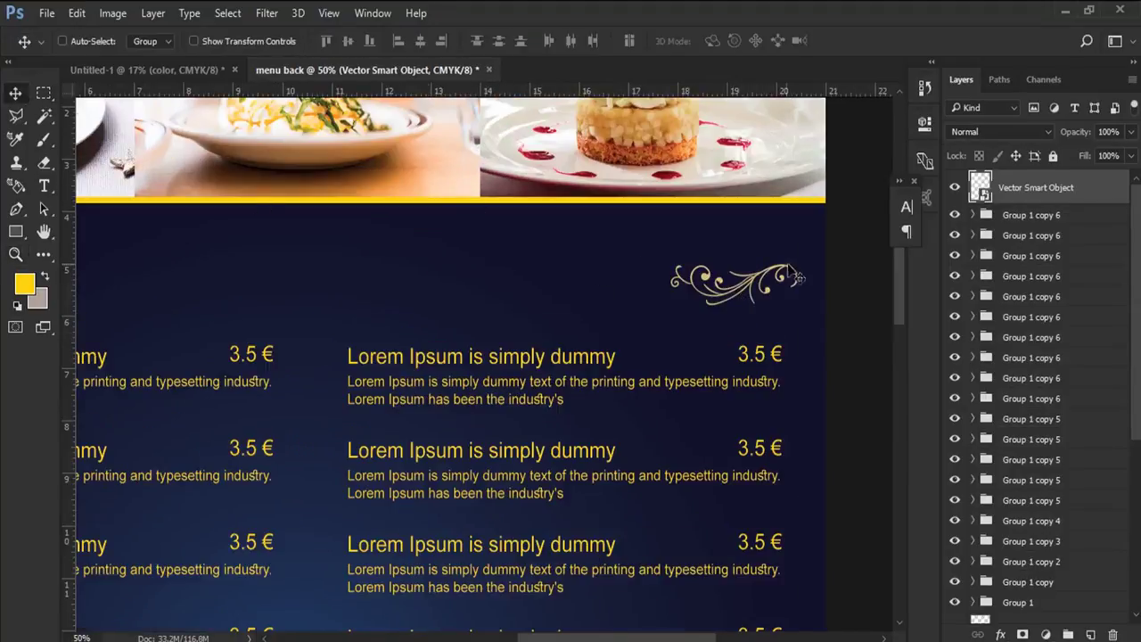
drag(766, 273, 759, 270)
- Give the flourish a Color Overlay sampled from the yellow menu text (fed311)
right_click(1044, 192)
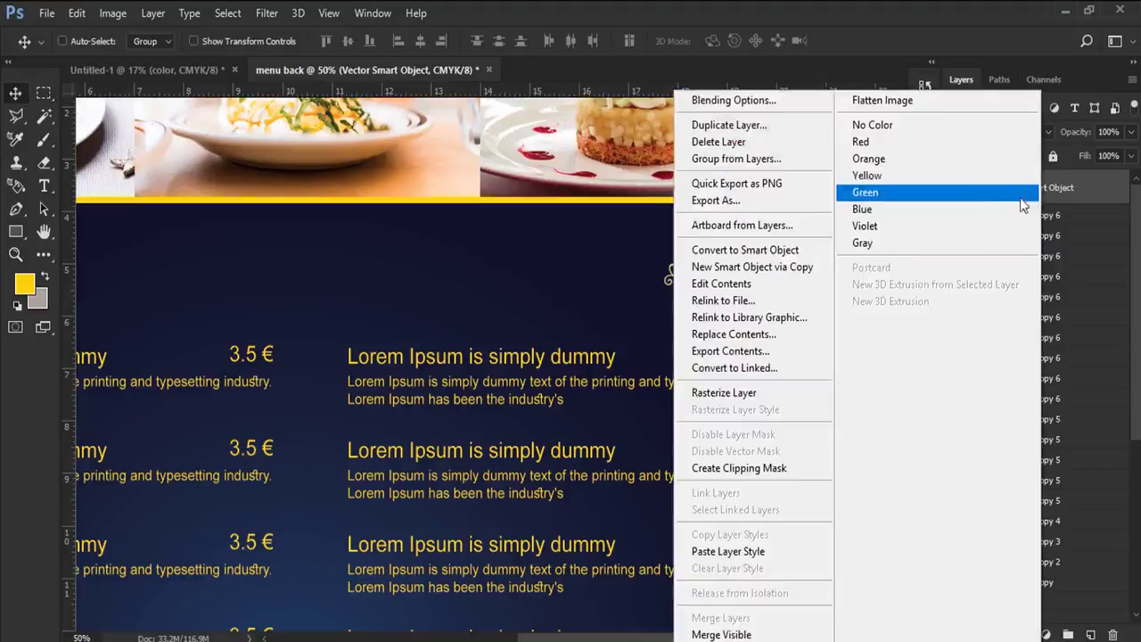
click(713, 101)
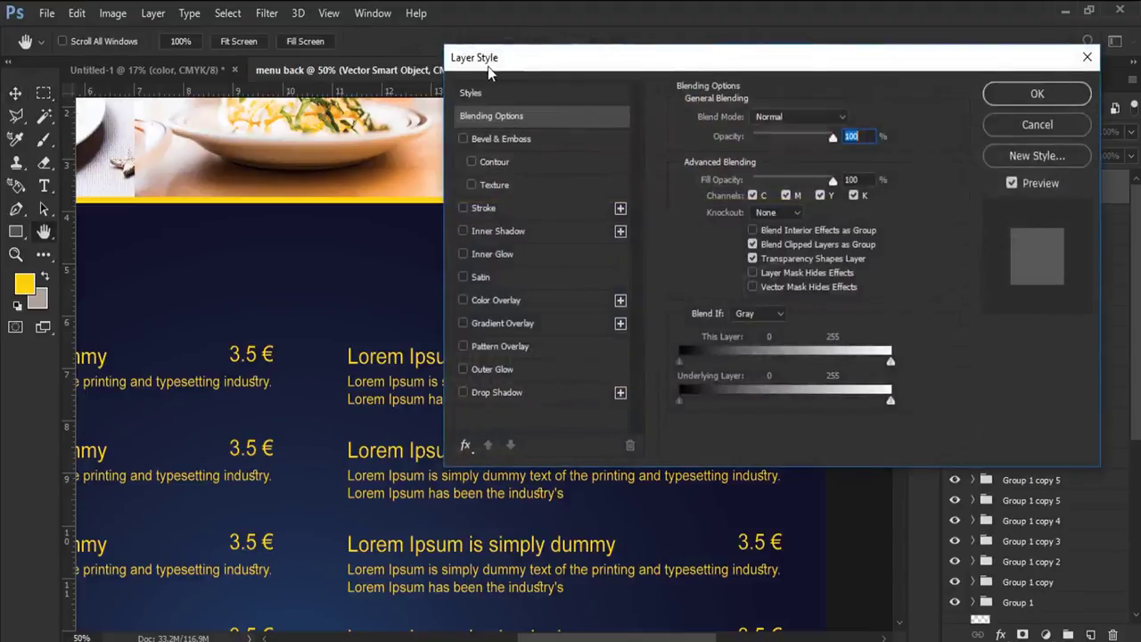
drag(494, 54, 798, 53)
click(800, 285)
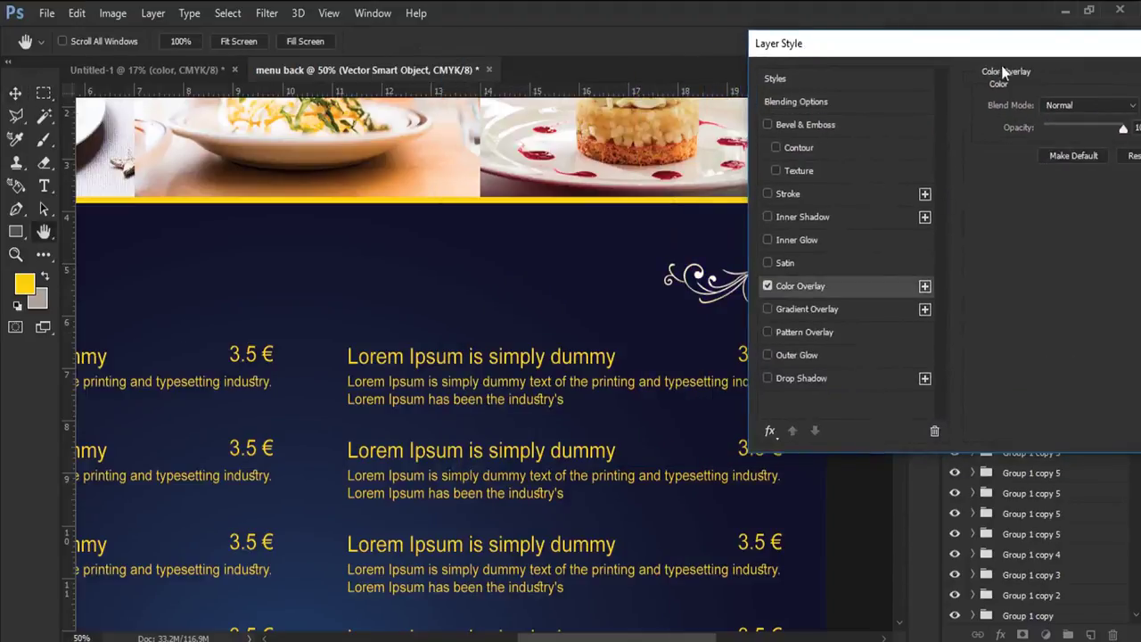
drag(1003, 56, 826, 109)
click(978, 159)
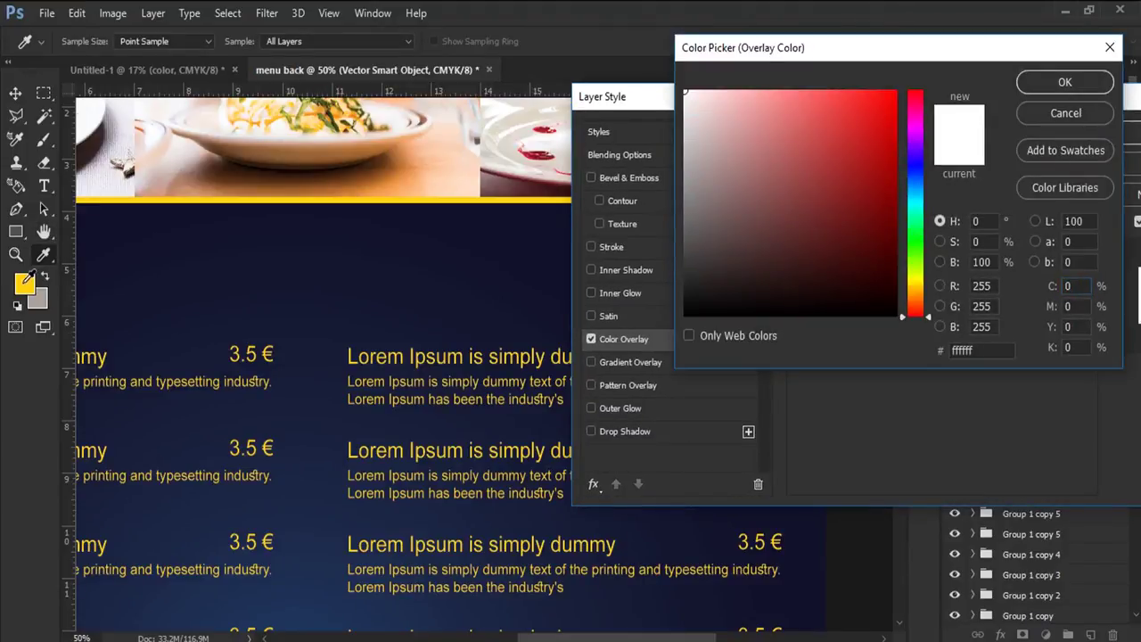
click(552, 199)
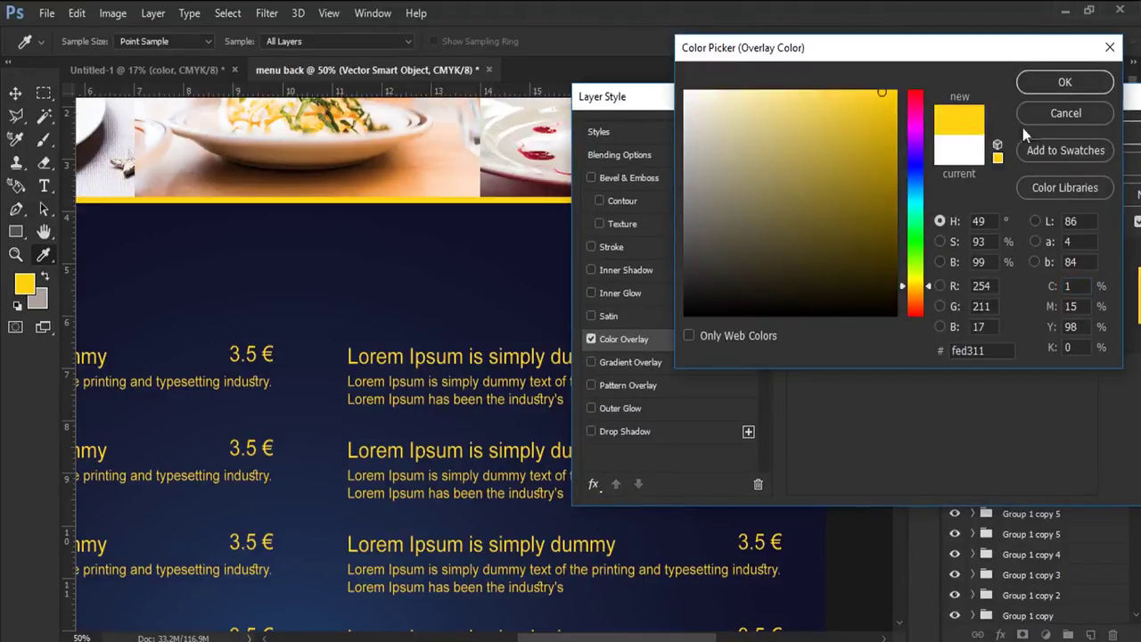
click(1064, 81)
click(1125, 138)
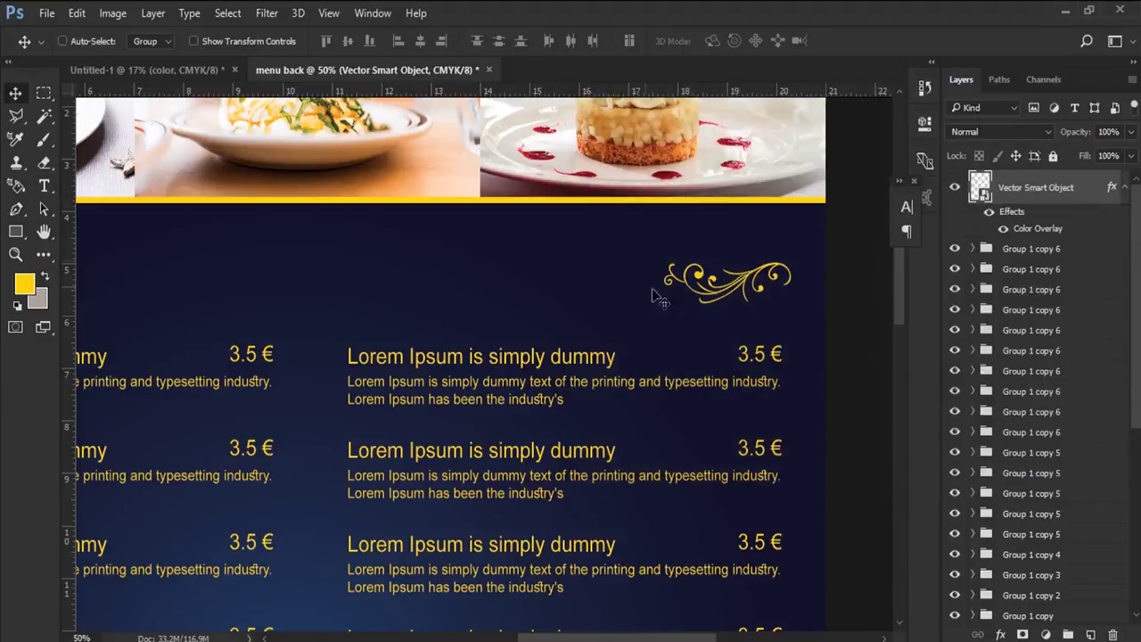
- Duplicate the gold flourish, flip the copy horizontally, and place it left of the original
drag(734, 294, 488, 295)
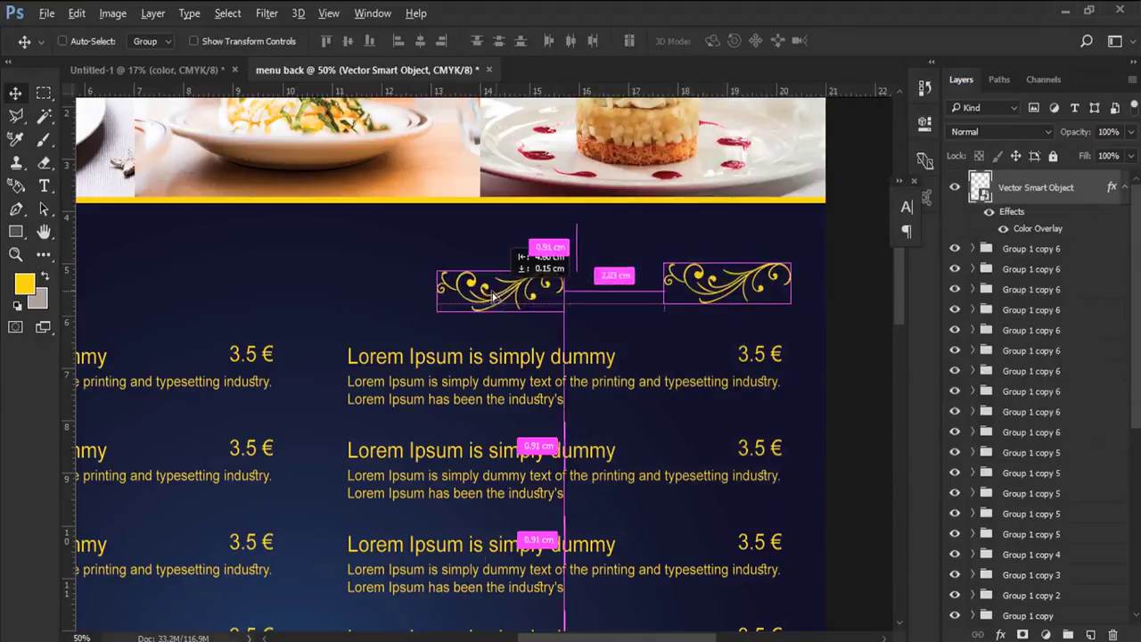
key(ctrl)
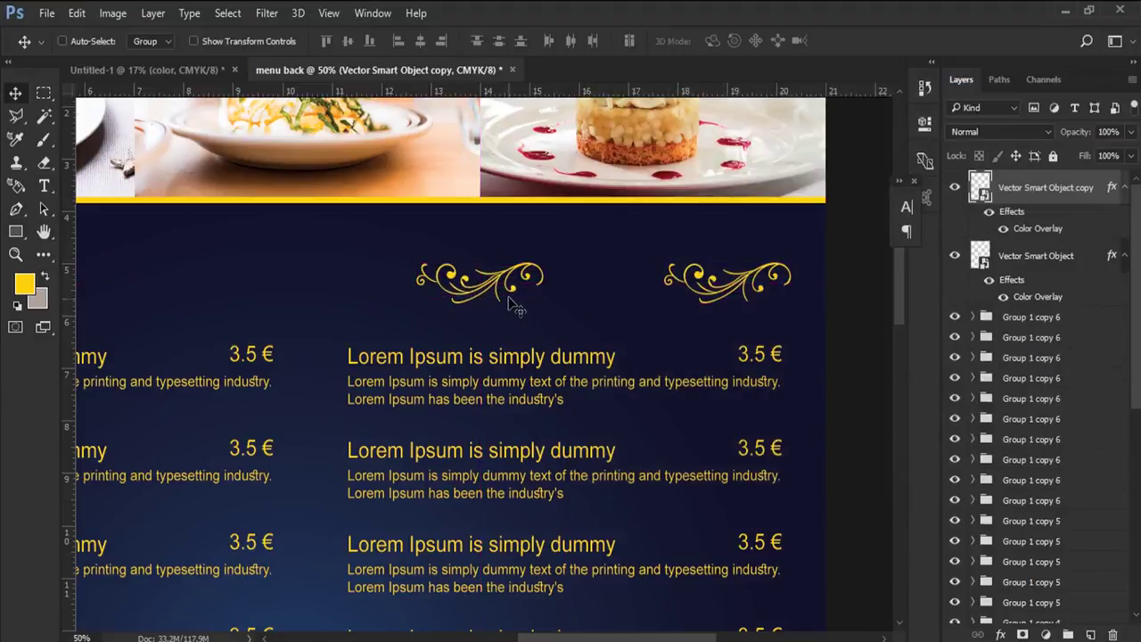
click(77, 13)
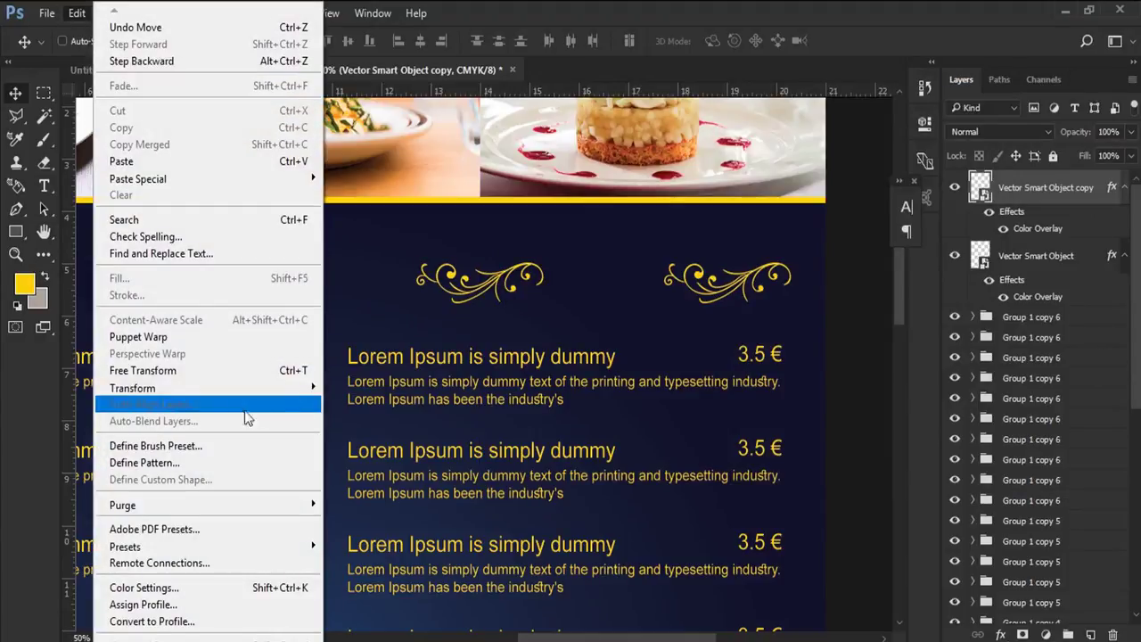
click(134, 370)
right_click(511, 295)
click(571, 538)
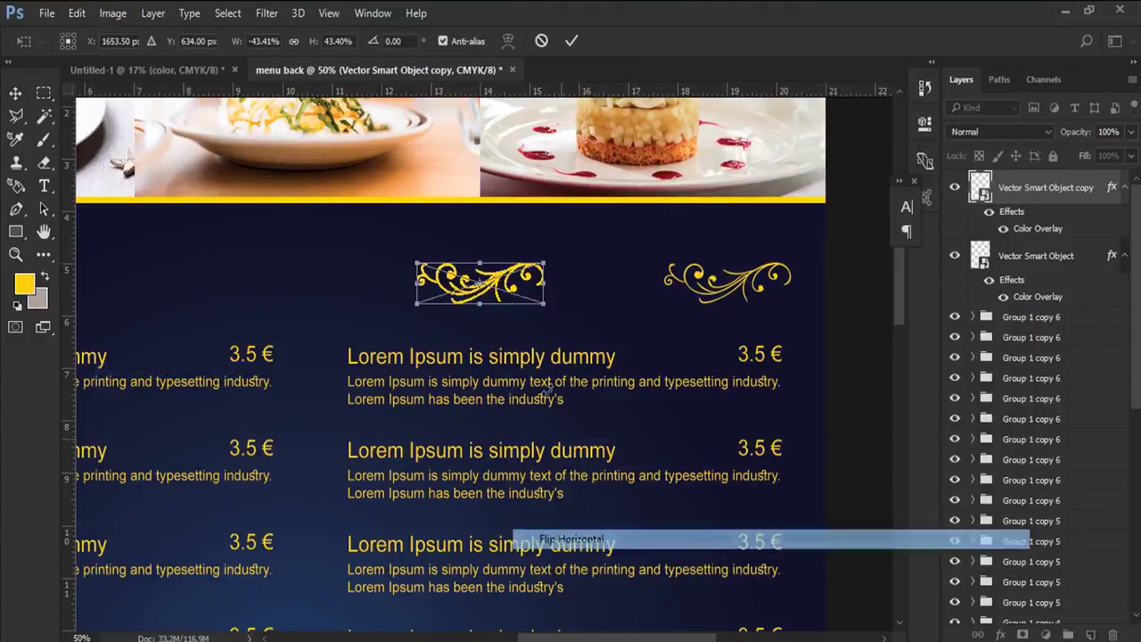
drag(519, 286, 487, 282)
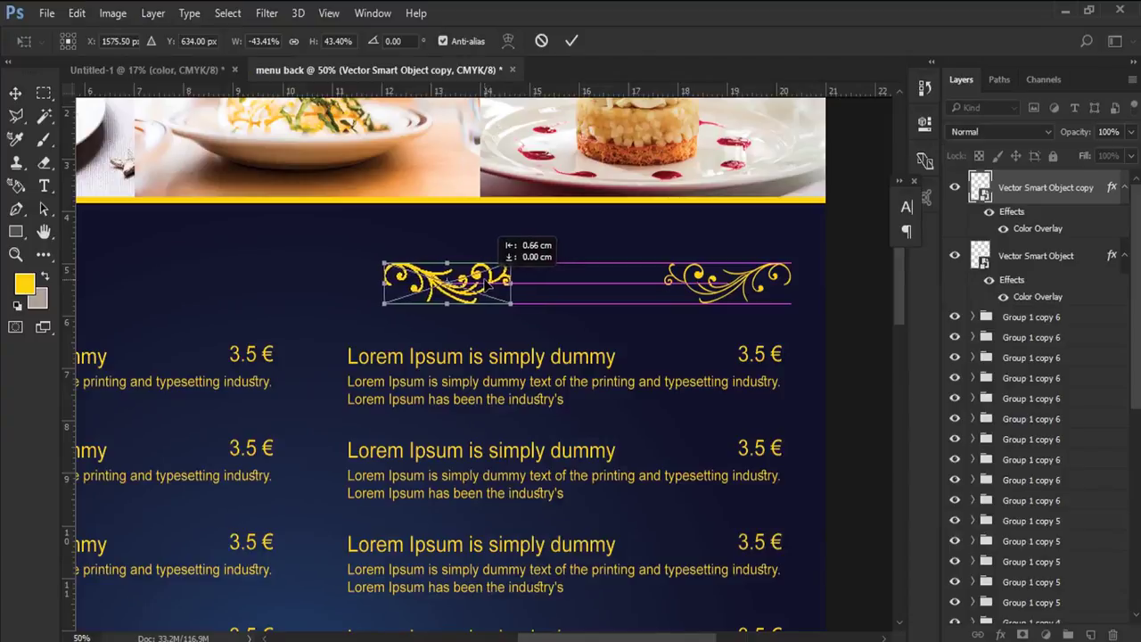
key(Return)
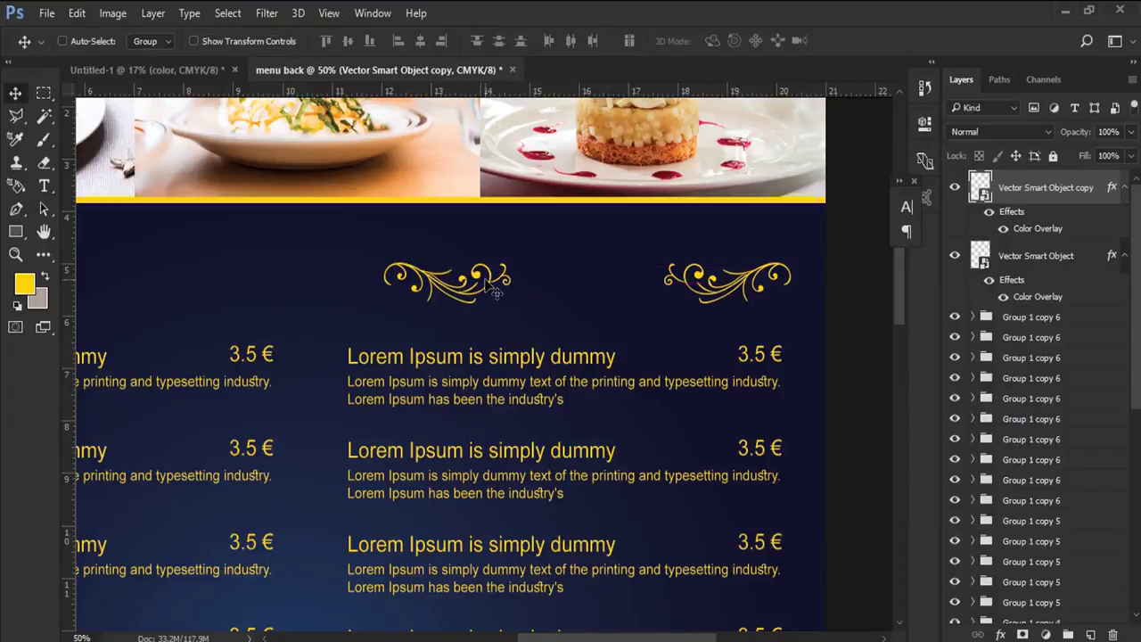
- Copy the words 'Lorem Ipsum' from the Word document
scroll(330, 254, up, 5)
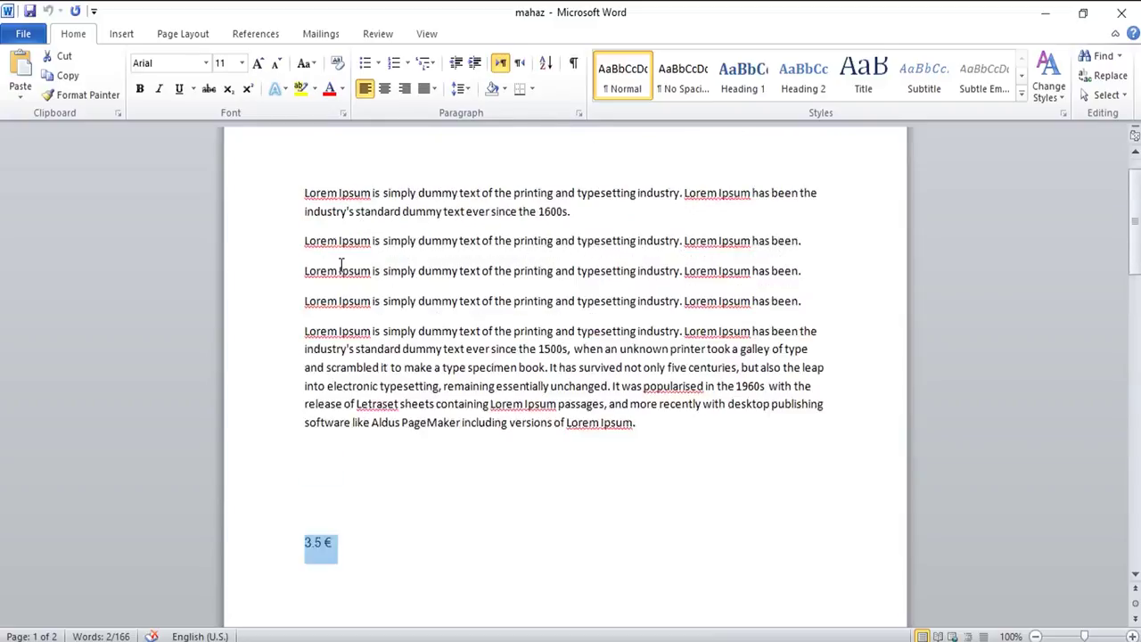
drag(302, 235, 370, 235)
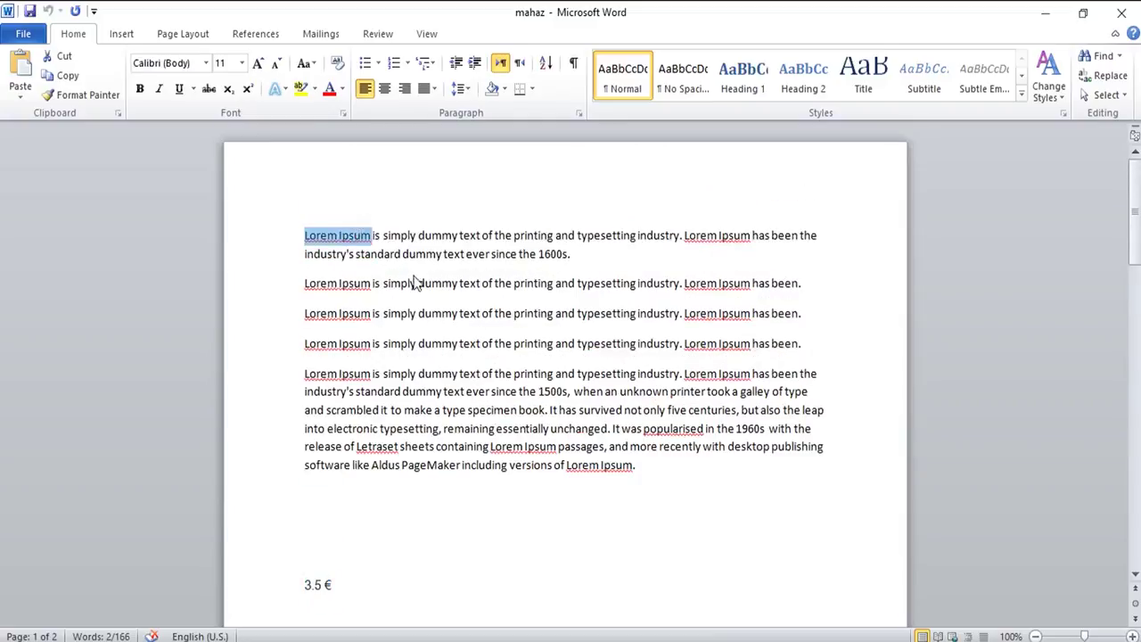
key(shift+F10)
click(411, 522)
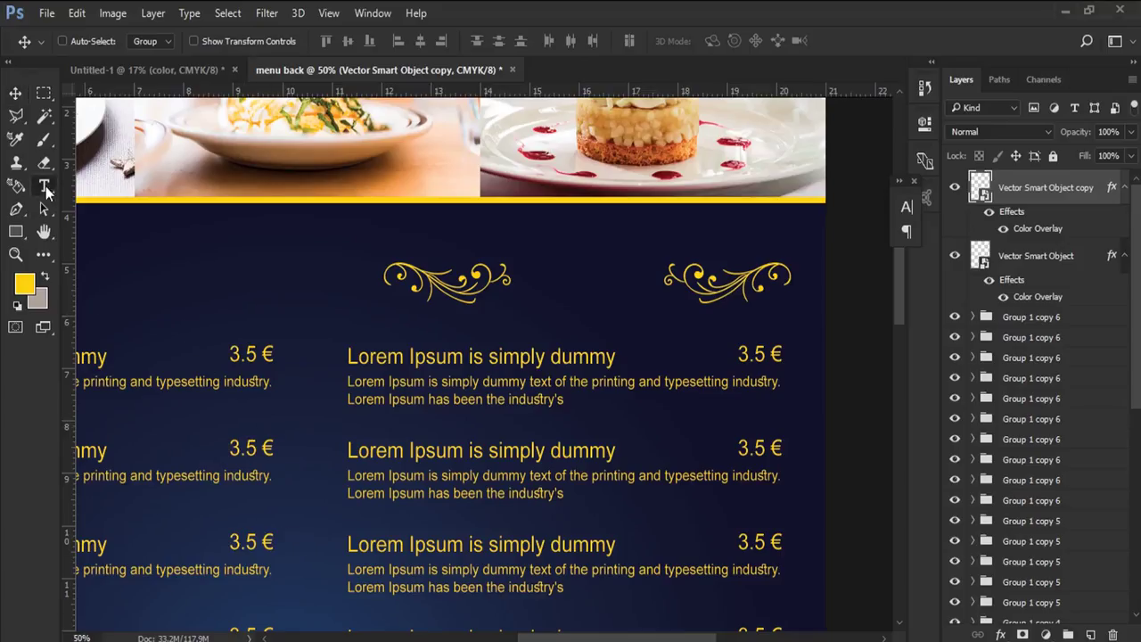
- Paste 'Lorem Ipsum' as a new text layer centred between the two flourishes
click(44, 185)
click(563, 297)
right_click(562, 297)
click(606, 330)
triple_click(599, 303)
key(ctrl+Return)
click(16, 93)
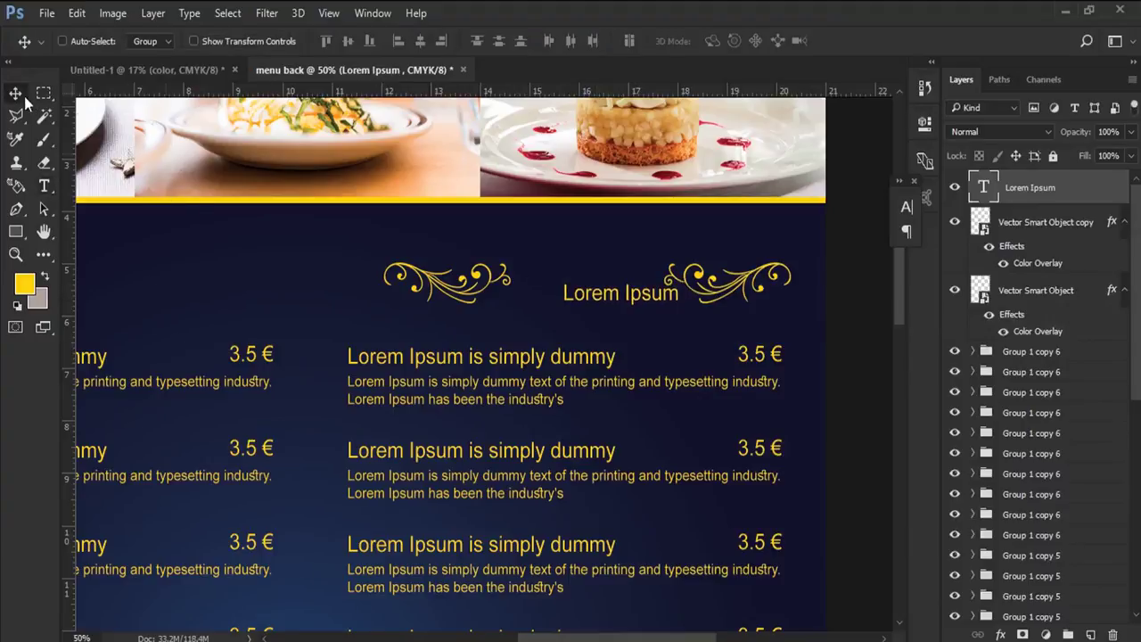
drag(635, 311, 601, 305)
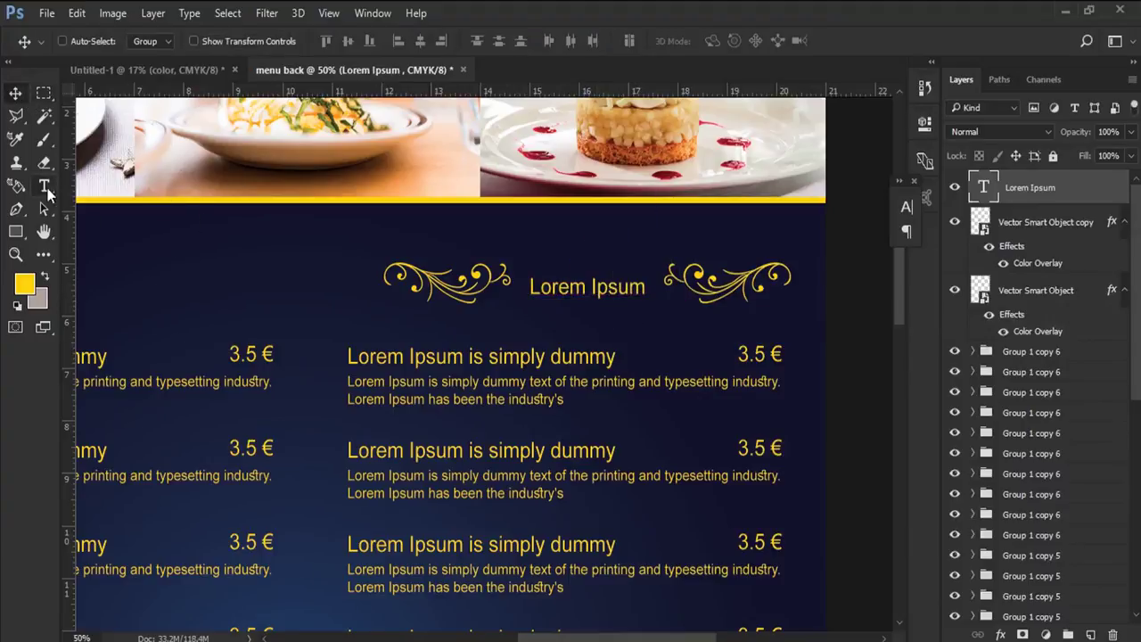
- Set the title font to Edwardian Script ITC at about 23 pt and nudge it left
click(43, 185)
triple_click(580, 288)
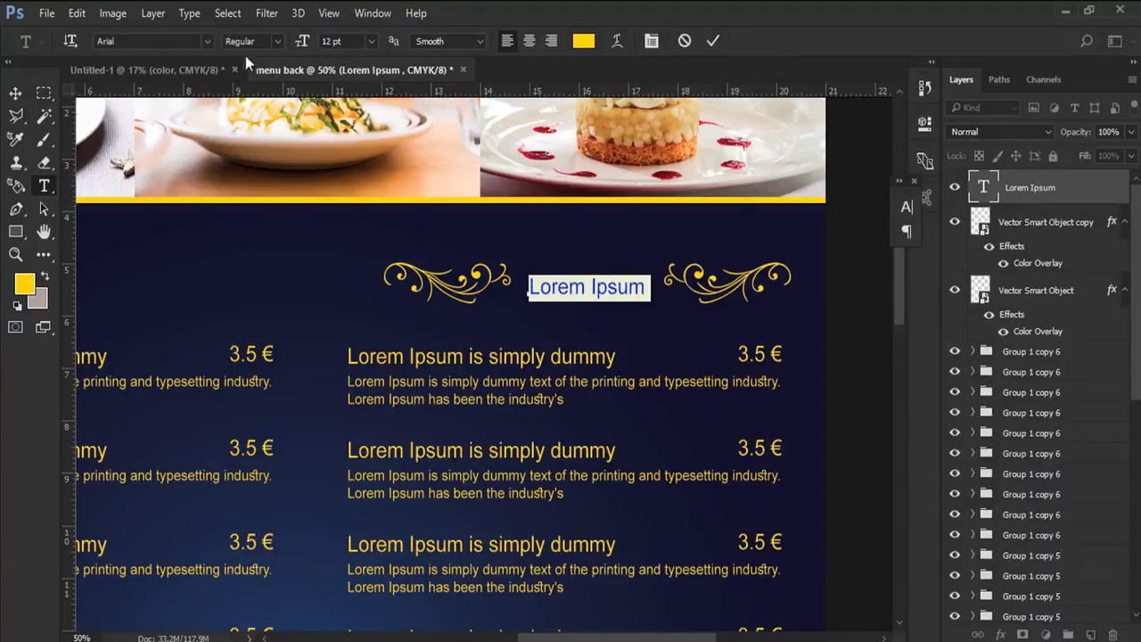
click(206, 40)
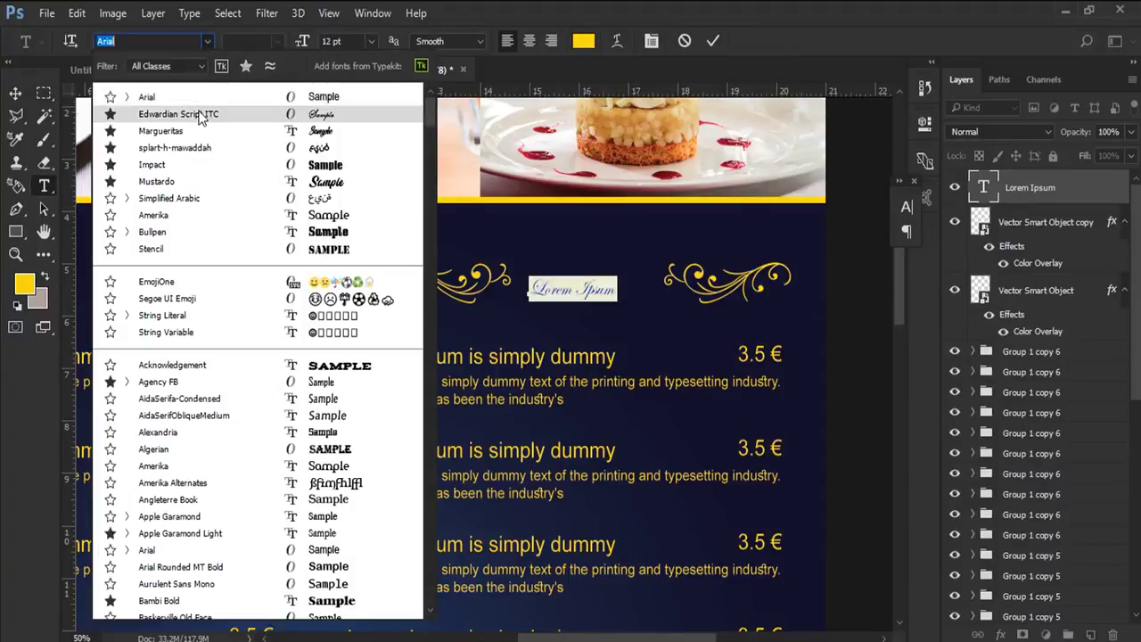
click(201, 115)
drag(293, 41, 307, 43)
click(18, 94)
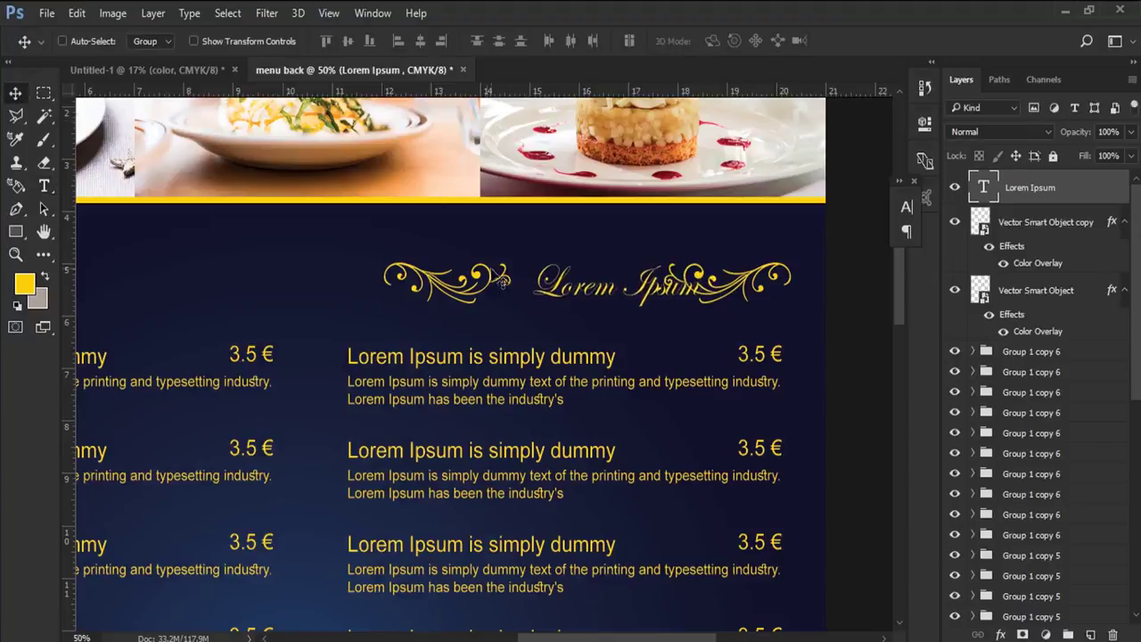
drag(658, 302, 637, 301)
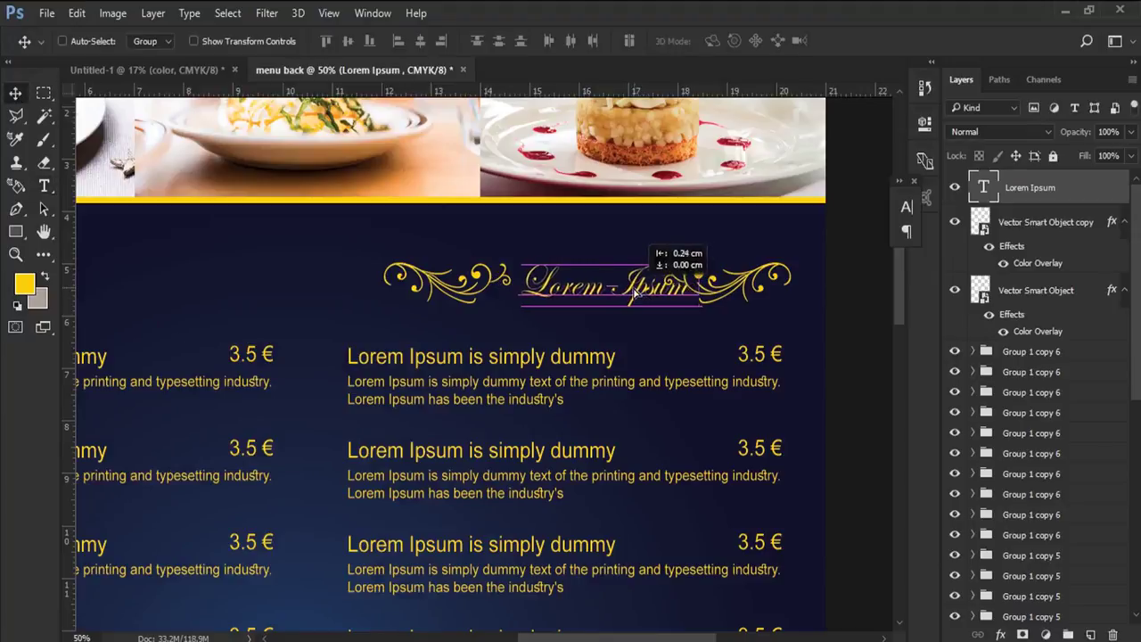
- Scale the title and both flourishes down together, then spread the flourishes slightly outward
ctrl+click(989, 223)
ctrl+click(1032, 291)
key(ctrl+t)
drag(783, 260, 711, 292)
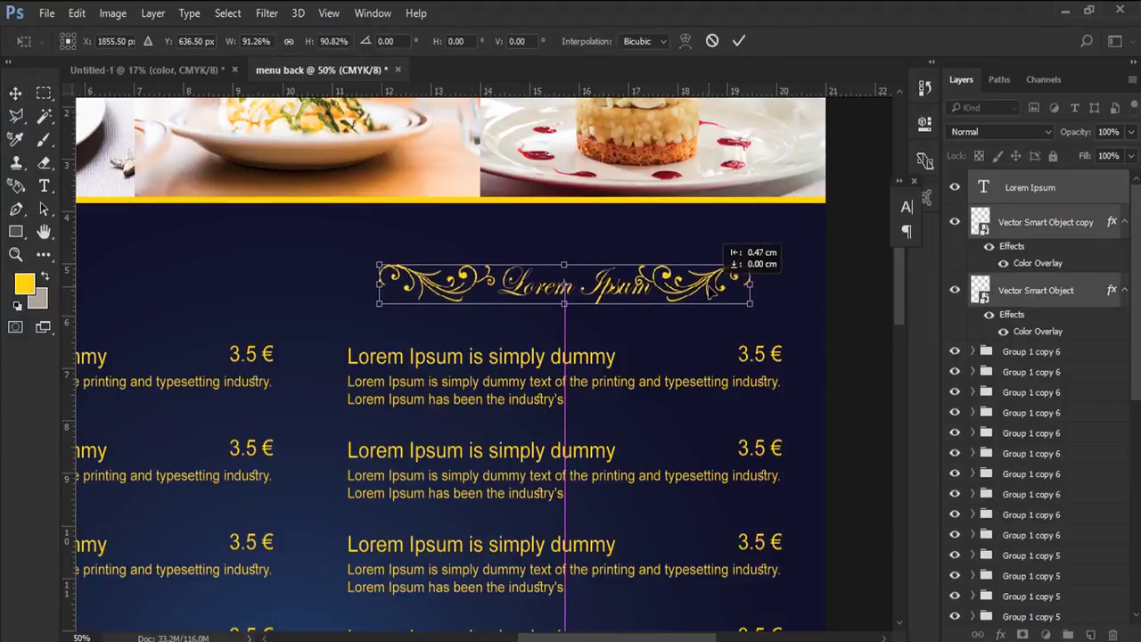
key(Return)
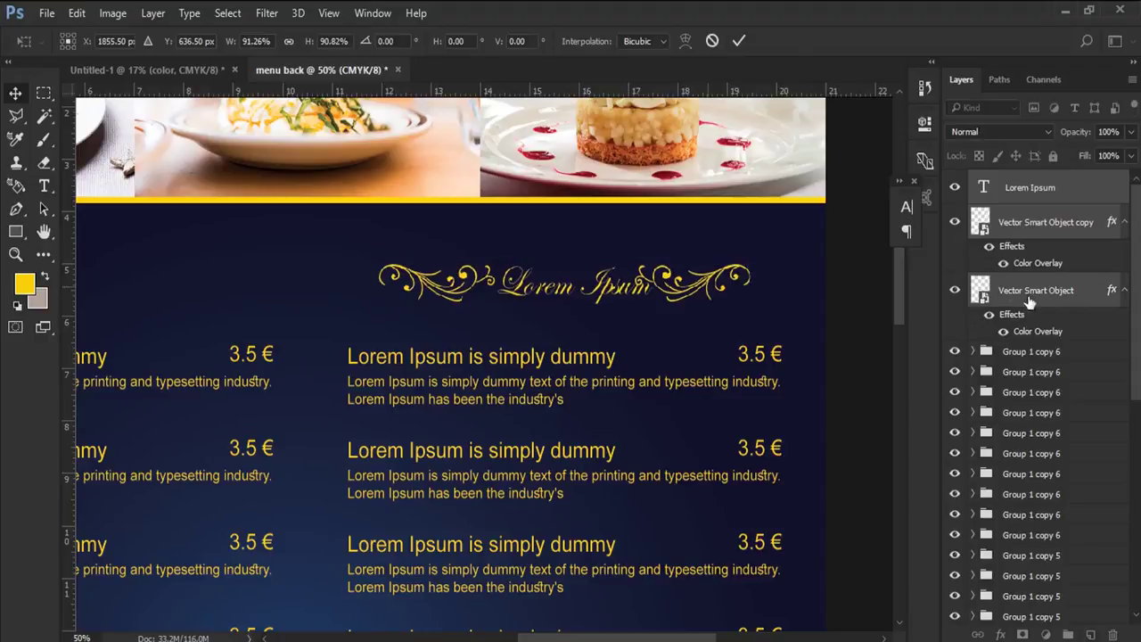
click(1025, 297)
drag(686, 300, 719, 300)
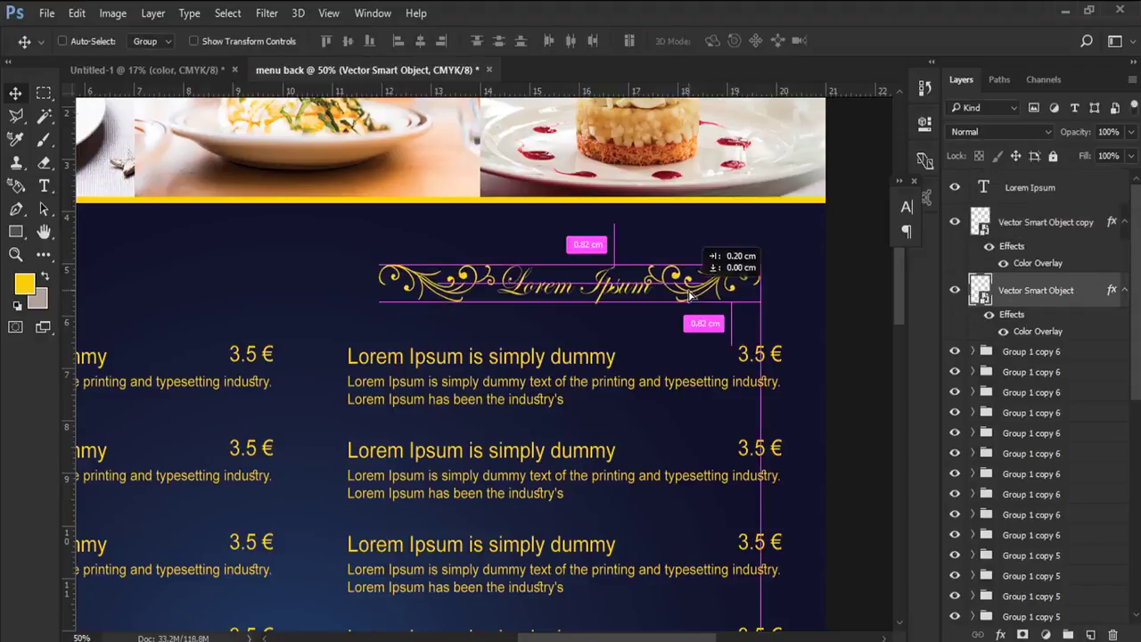
right_click(467, 278)
click(509, 286)
drag(500, 284, 490, 284)
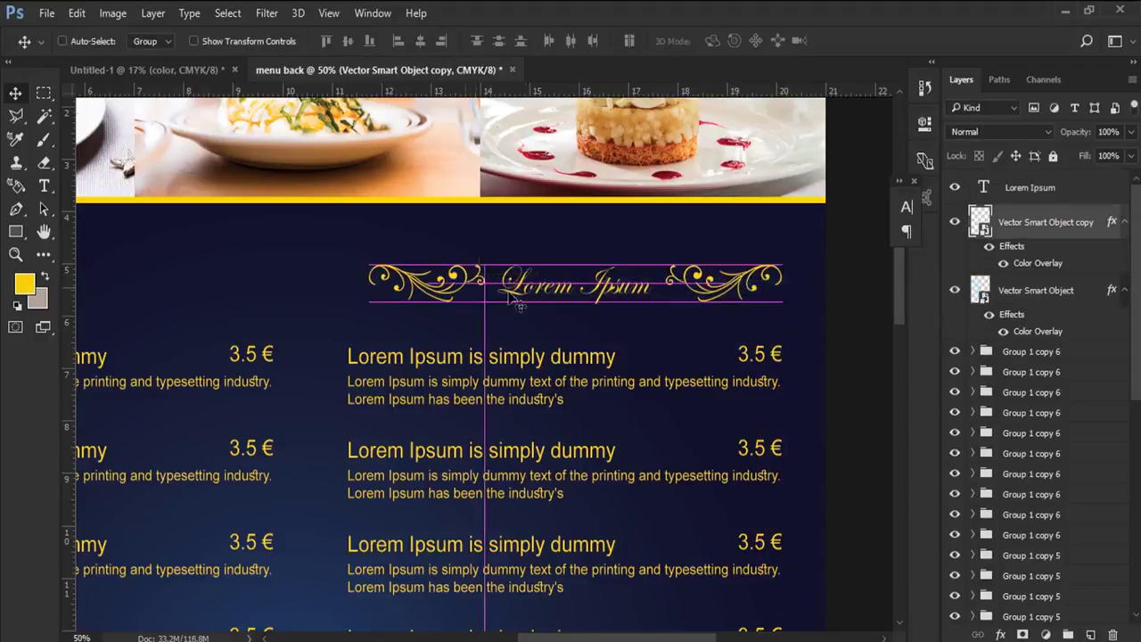
- Make the Lorem Ipsum title faux bold and select its capital letters L and I
right_click(570, 301)
click(610, 294)
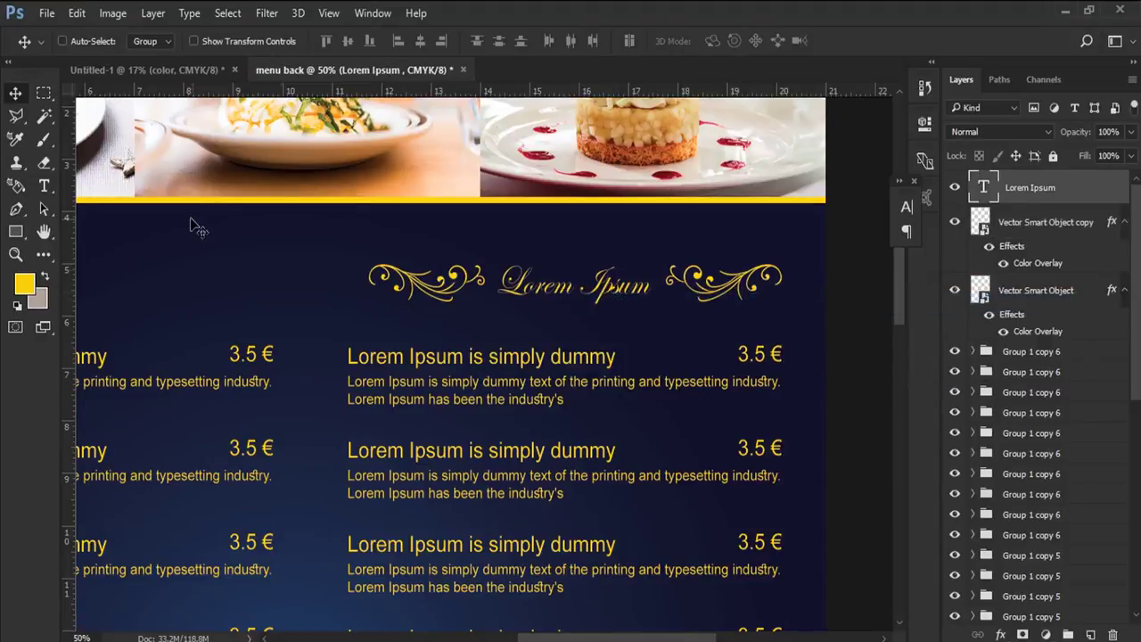
click(45, 185)
drag(495, 284, 655, 284)
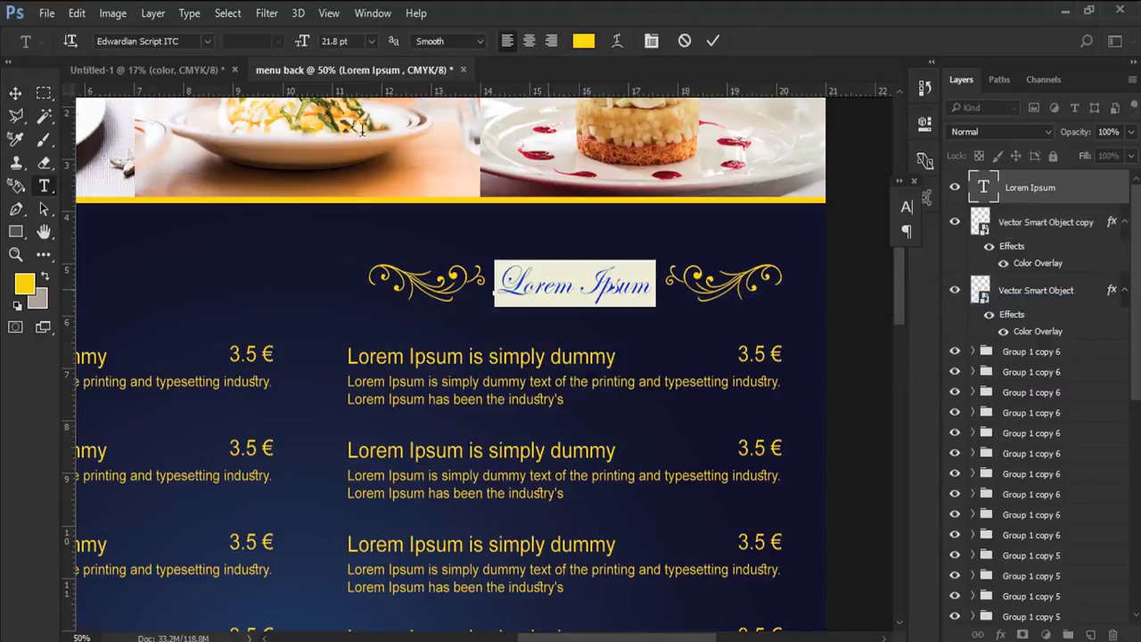
click(652, 41)
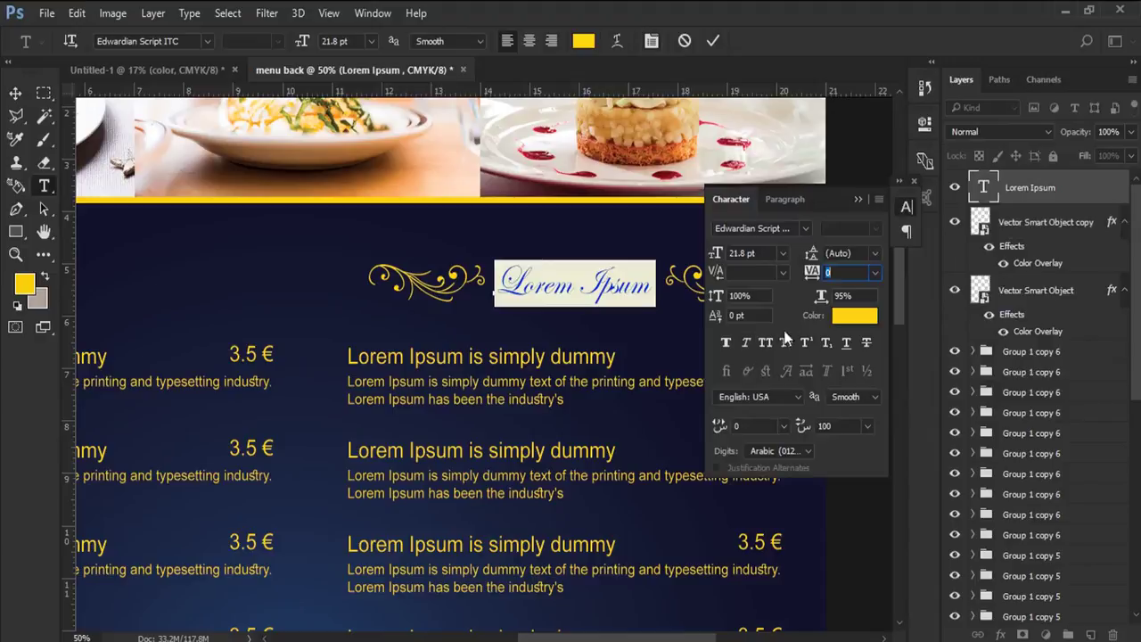
click(730, 345)
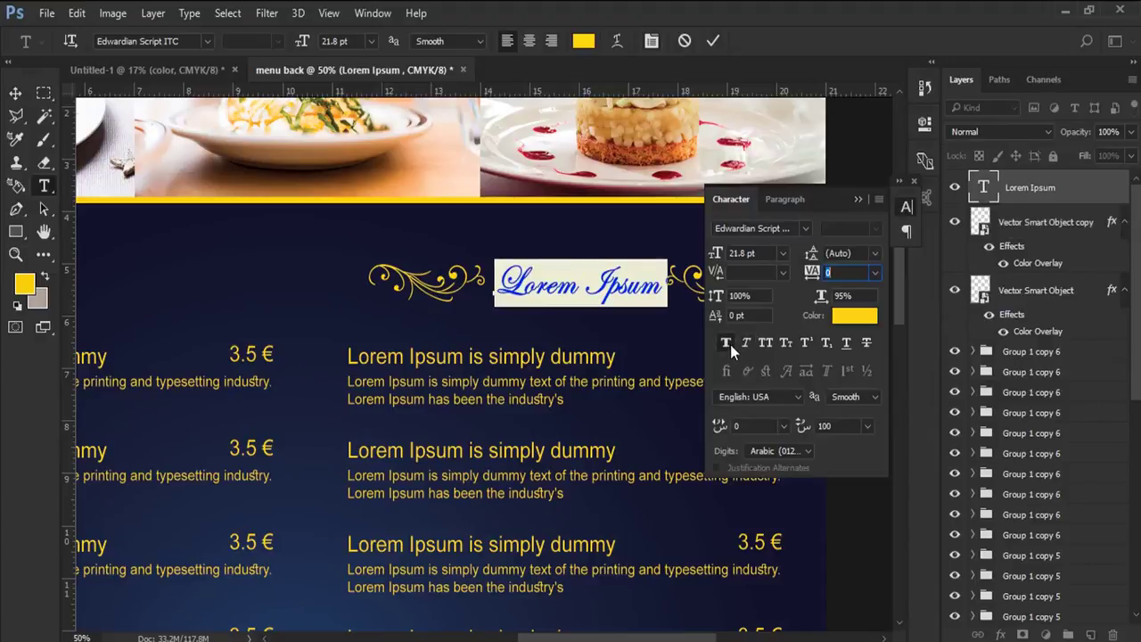
click(858, 199)
click(613, 278)
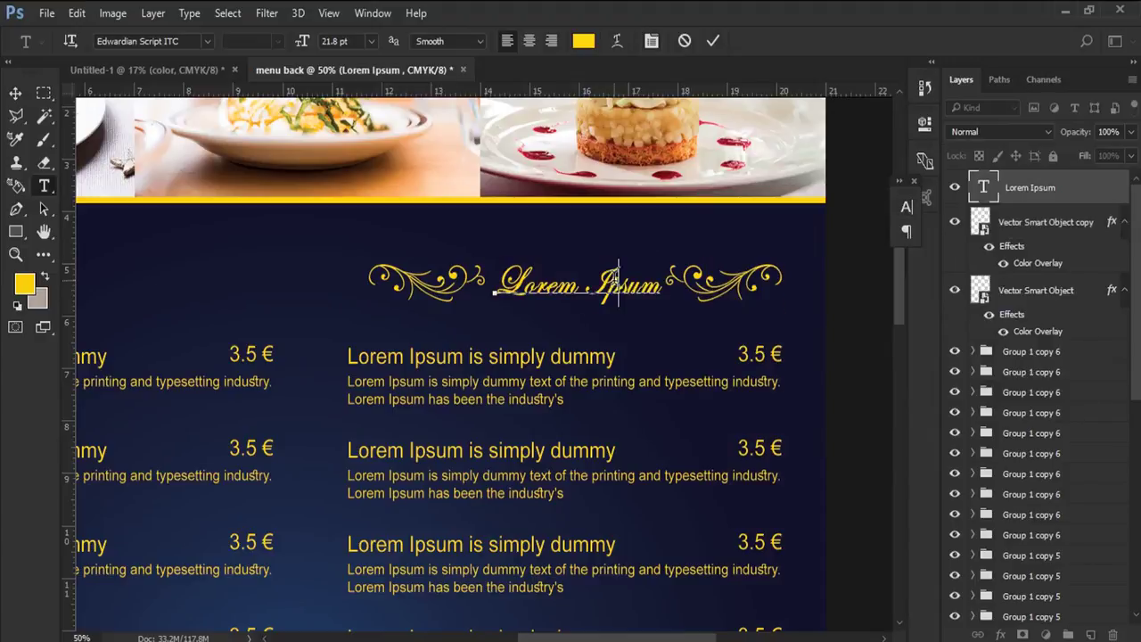
drag(522, 285, 496, 278)
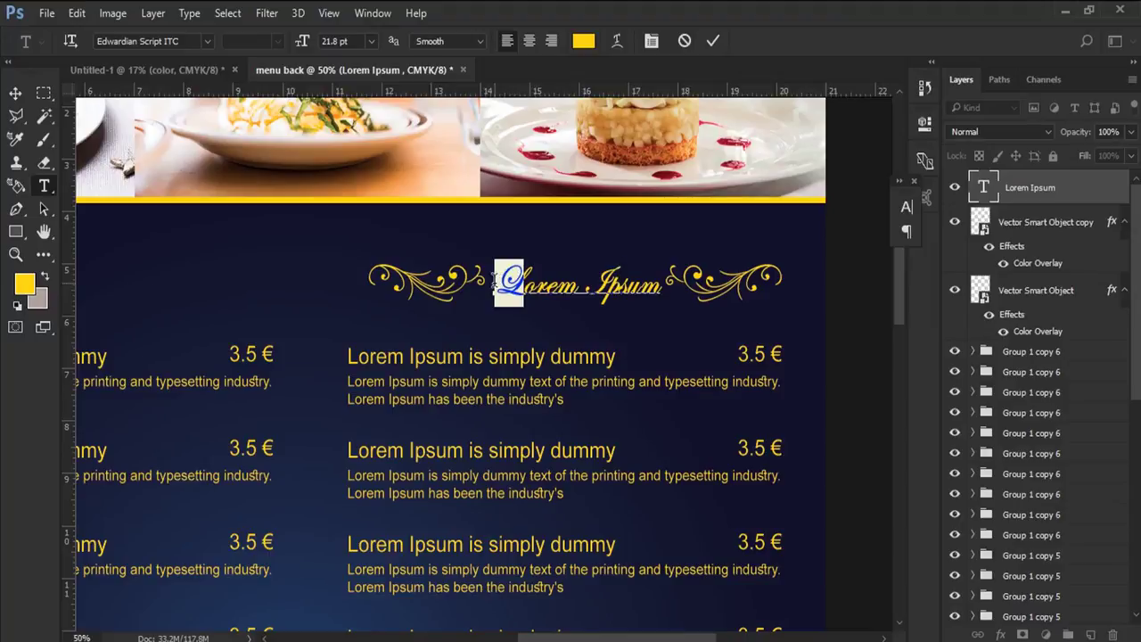
click(494, 280)
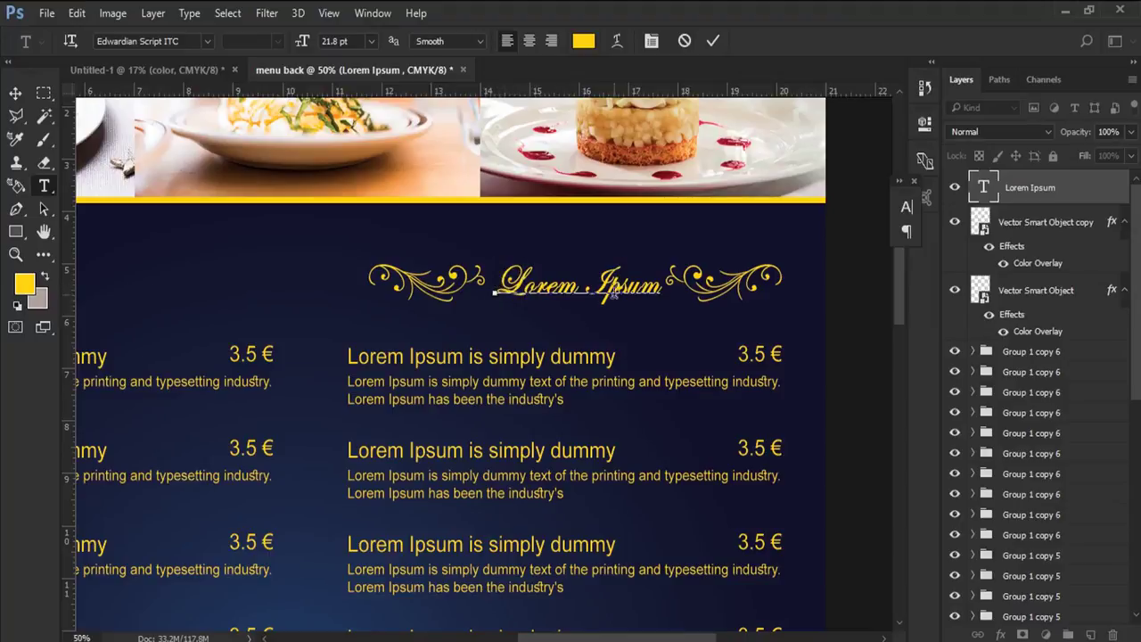
drag(601, 279, 597, 279)
click(15, 93)
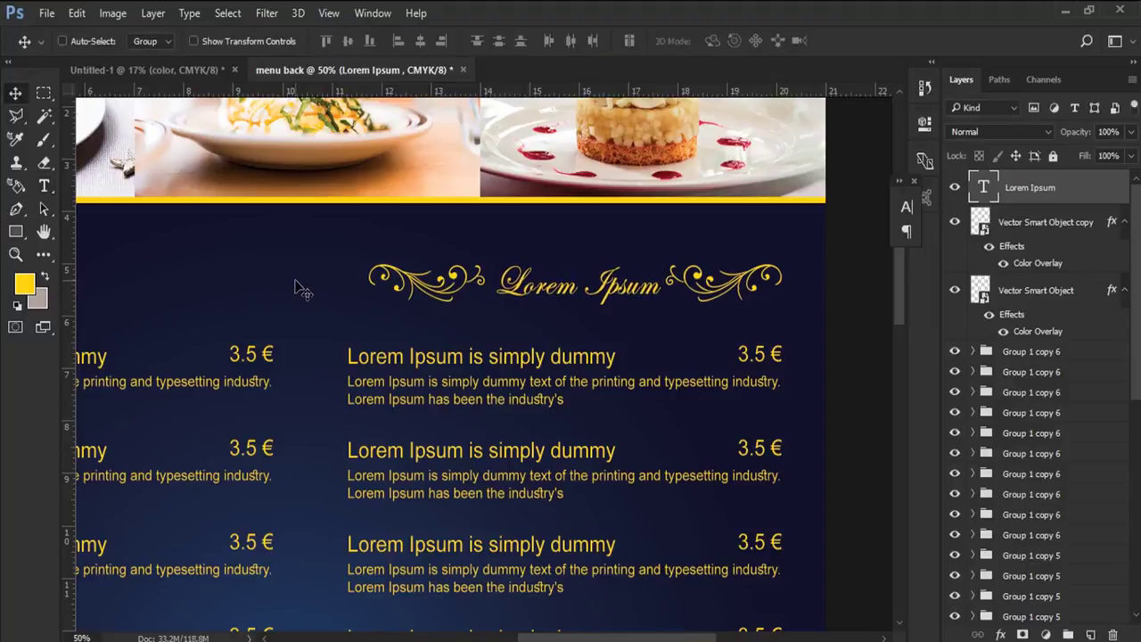
- Shrink both ornaments slightly and move them further out from the text
click(1037, 264)
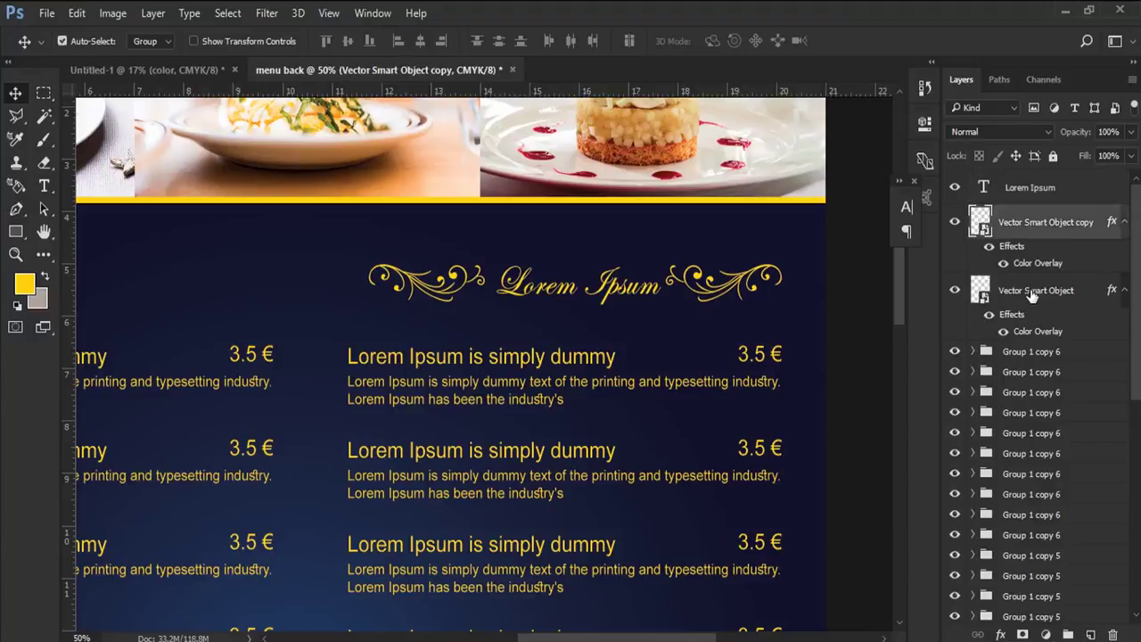
shift+click(1032, 291)
key(ctrl+t)
mouse_move(779, 256)
mouse_down()
mouse_move(750, 260)
mouse_move(735, 283)
mouse_up()
key(Return)
click(1000, 292)
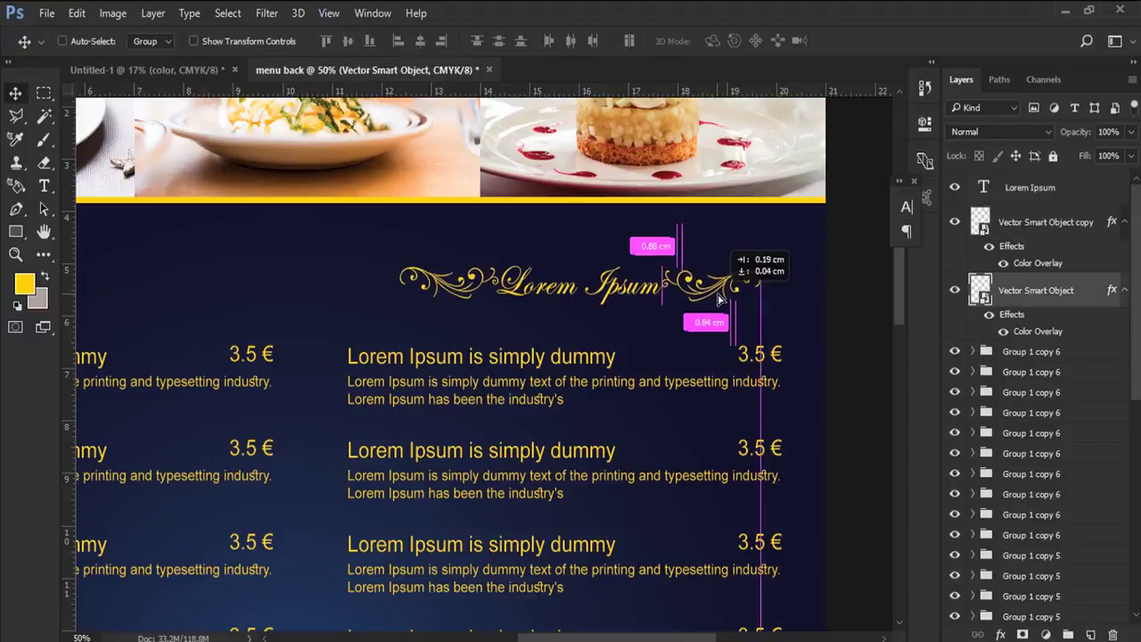
click(1034, 223)
drag(648, 283, 614, 285)
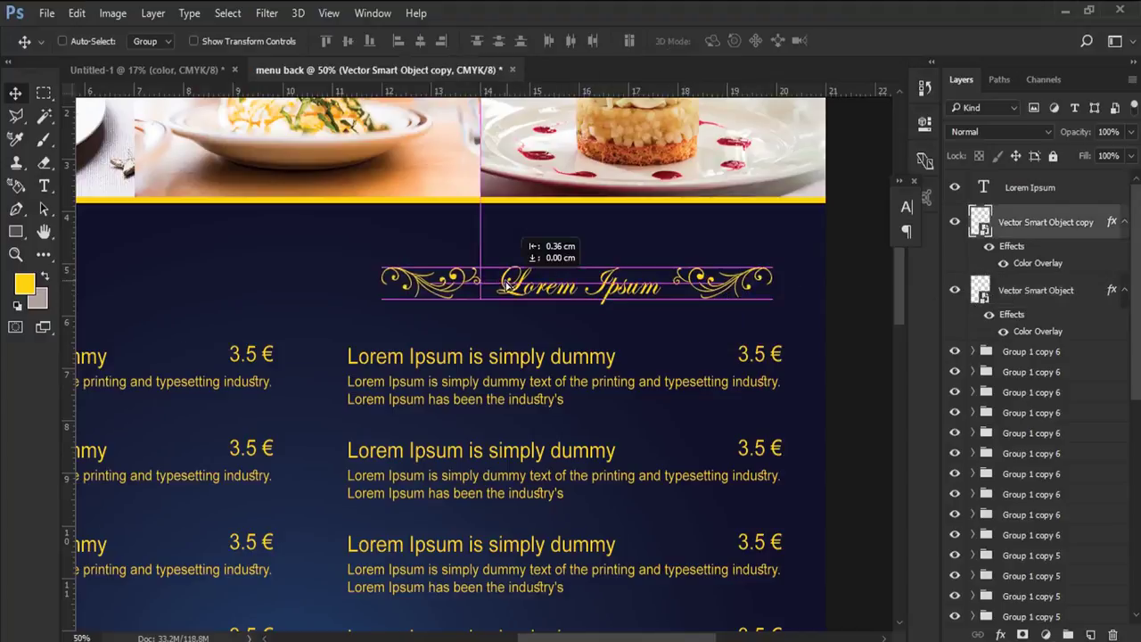
- Enlarge the Lorem Ipsum heading text slightly
right_click(606, 289)
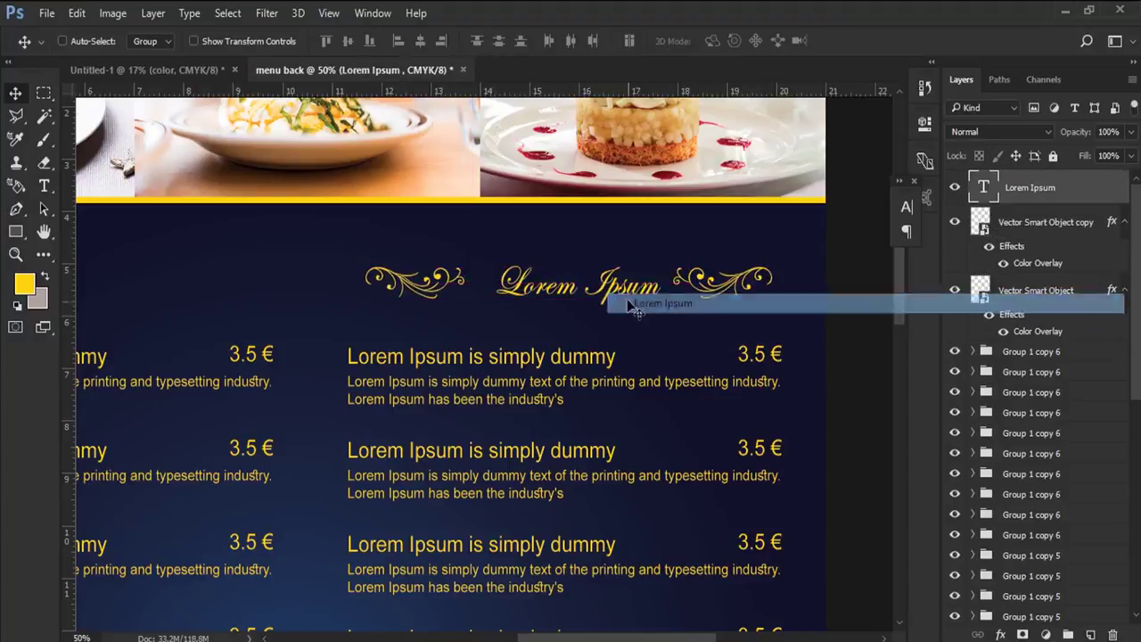
click(641, 295)
key(ctrl+t)
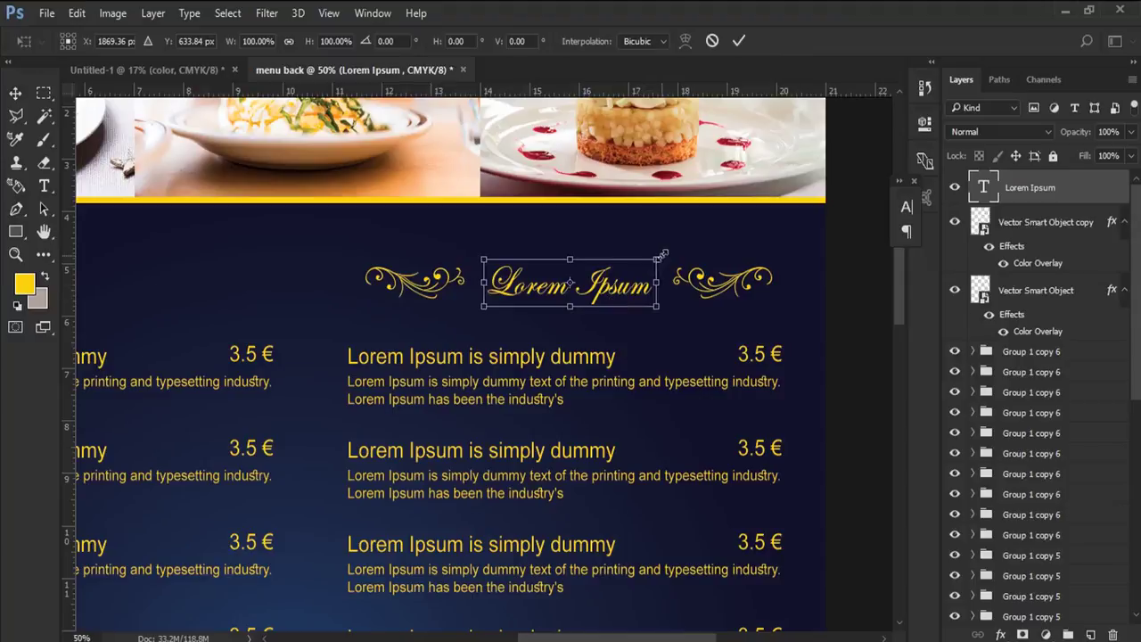
drag(664, 256, 676, 253)
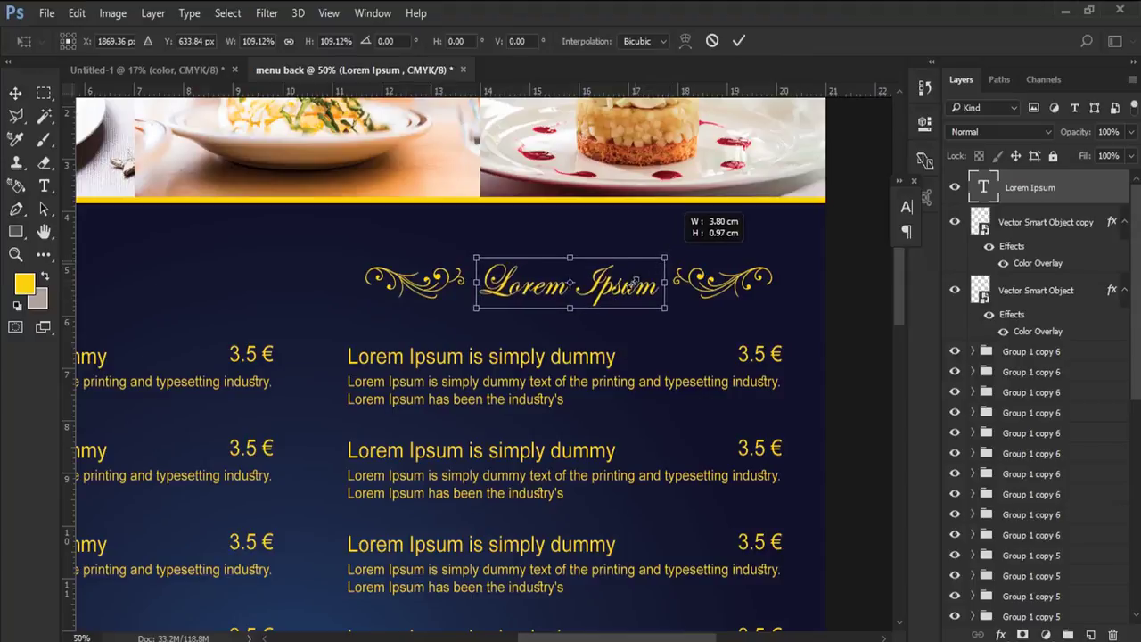
key(Return)
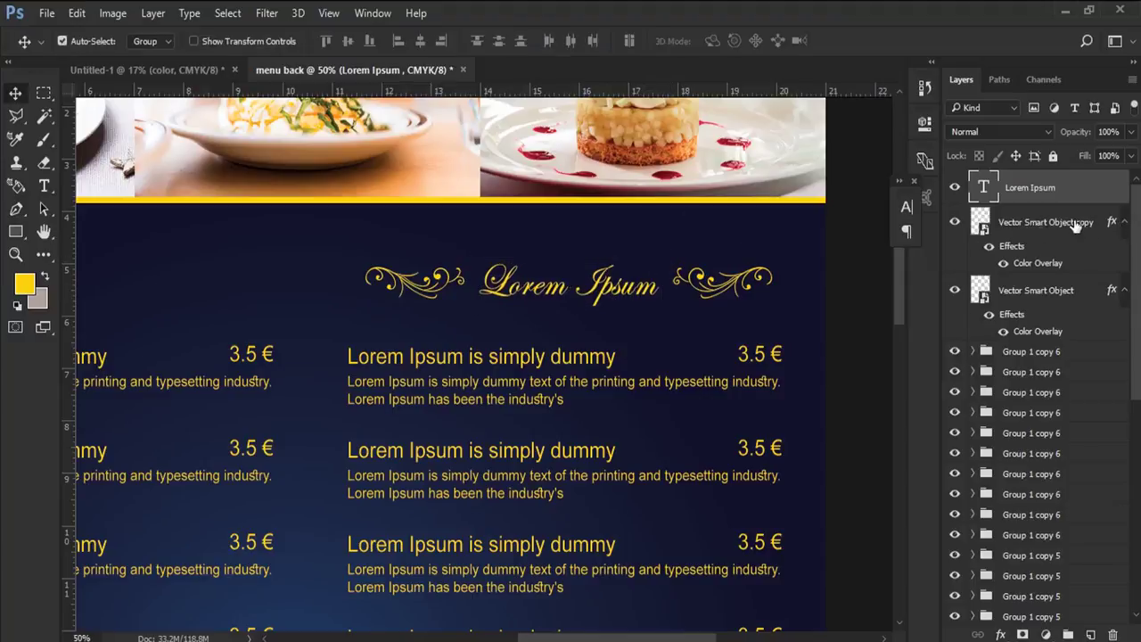
- Group the title and both ornament layers into a group named TITL
click(1076, 226)
shift+click(1043, 293)
mouse_move(1044, 293)
mouse_down()
mouse_move(1048, 622)
mouse_move(1067, 634)
mouse_up()
double_click(1018, 180)
text(TITL)
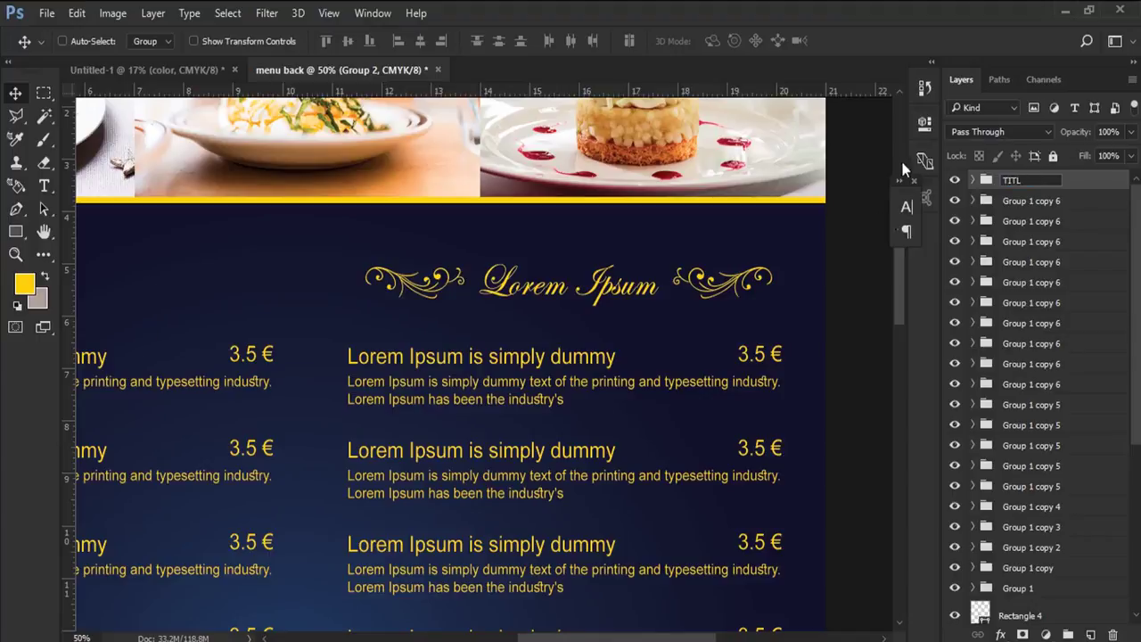
key(Return)
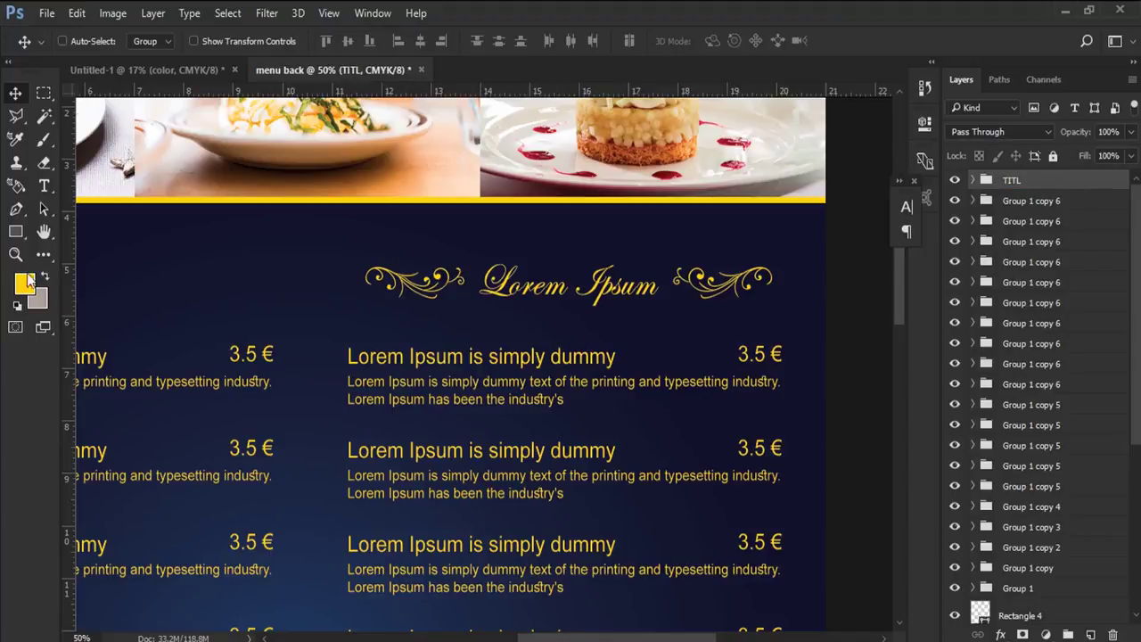
click(15, 254)
alt+click(250, 285)
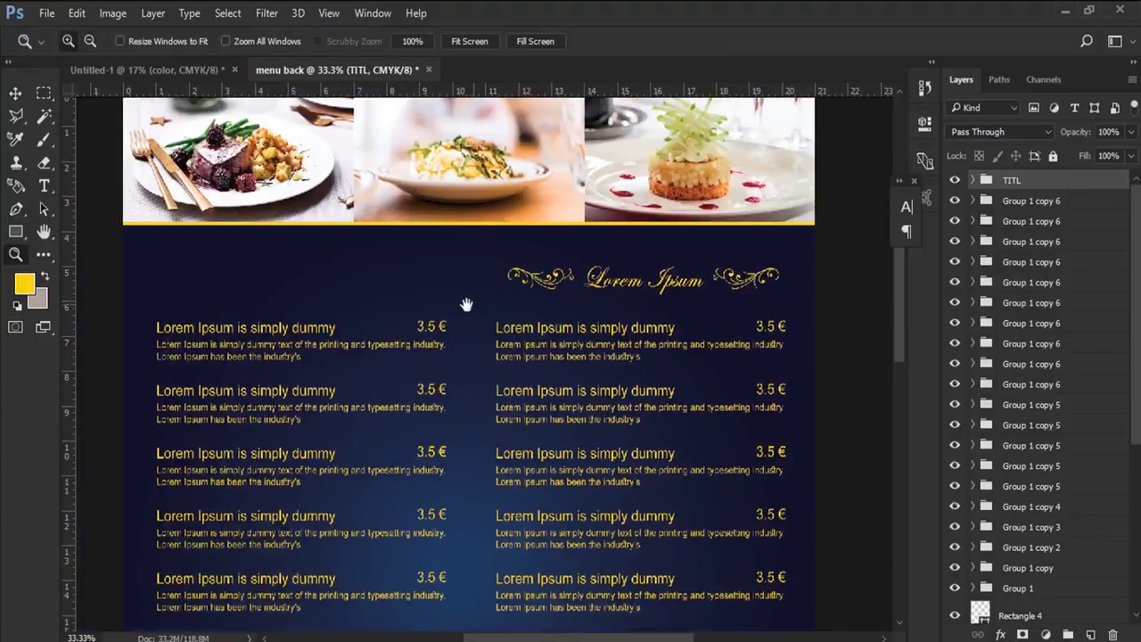
- Place a copy of the TITL heading above the left menu column
alt+click(470, 305)
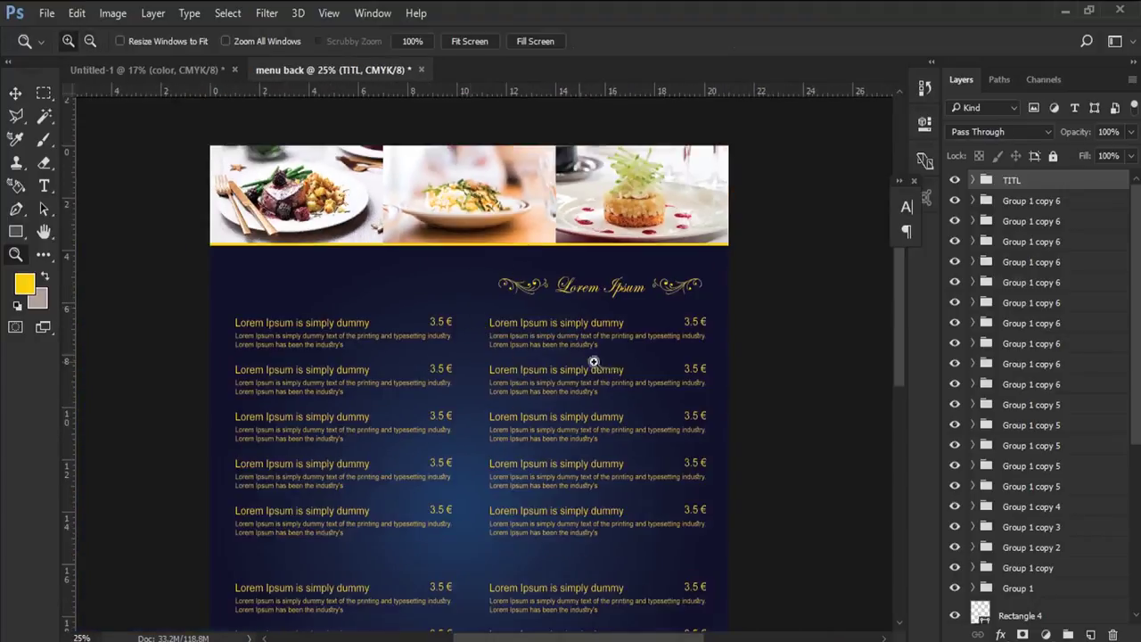
click(15, 93)
key(ctrl)
drag(624, 297, 367, 297)
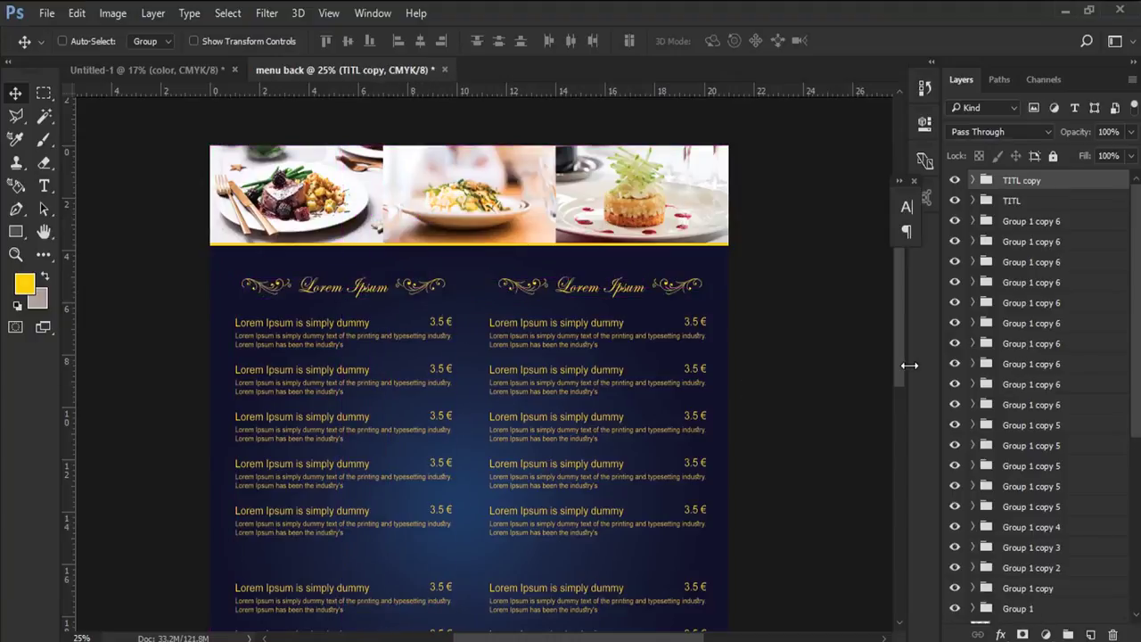
- Copy both title groups down above the second block of menu columns
shift+click(1050, 203)
drag(526, 394, 527, 317)
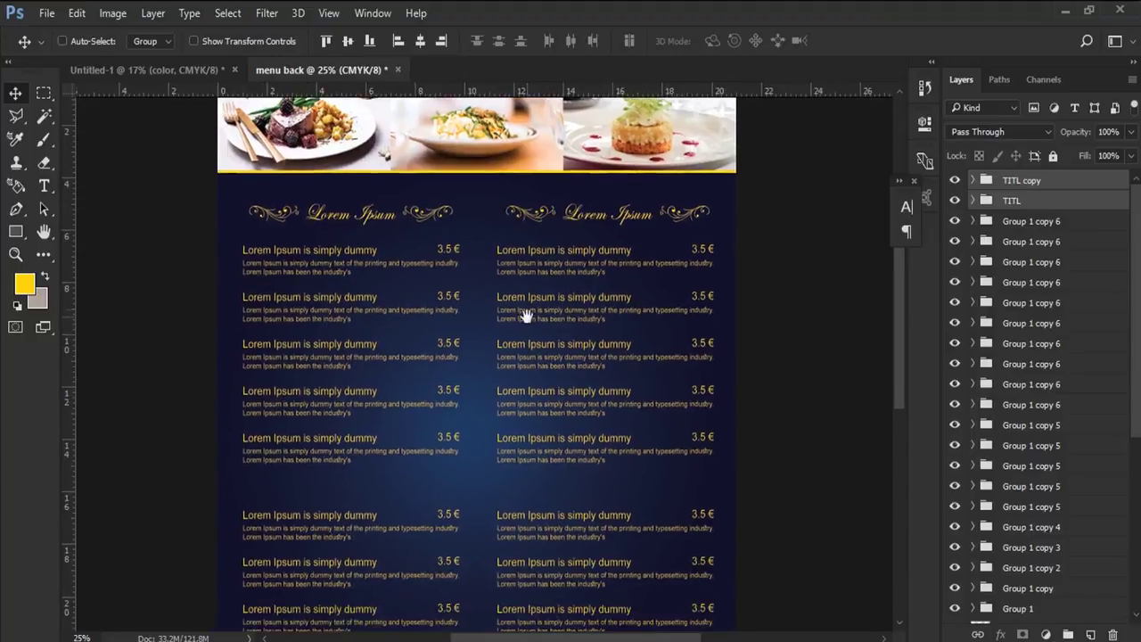
drag(660, 229, 747, 462)
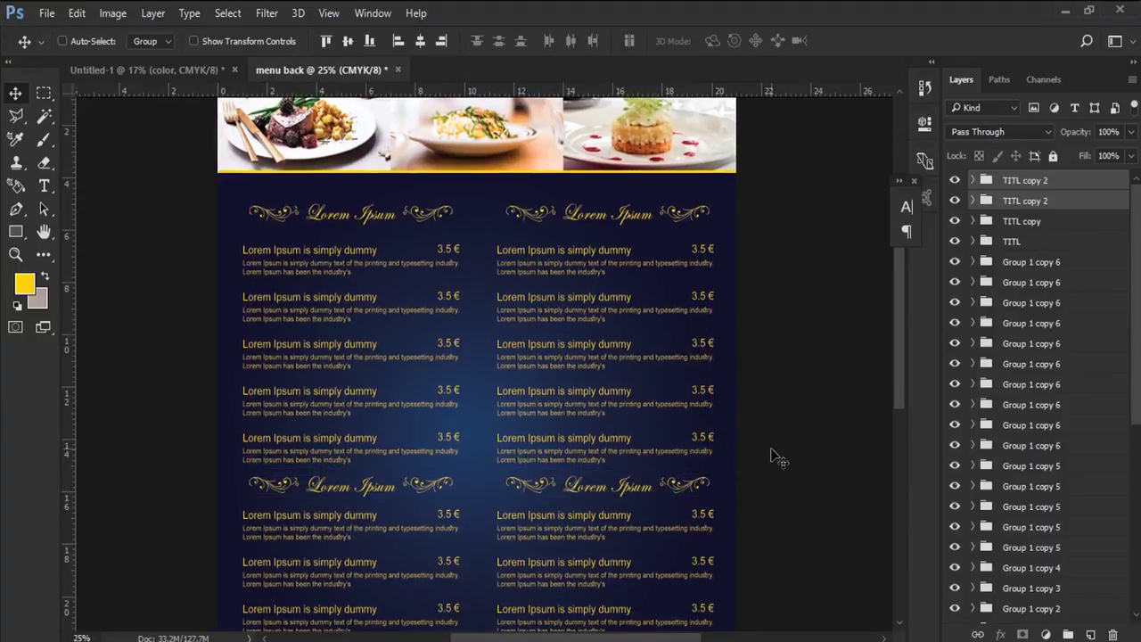
drag(332, 458, 355, 229)
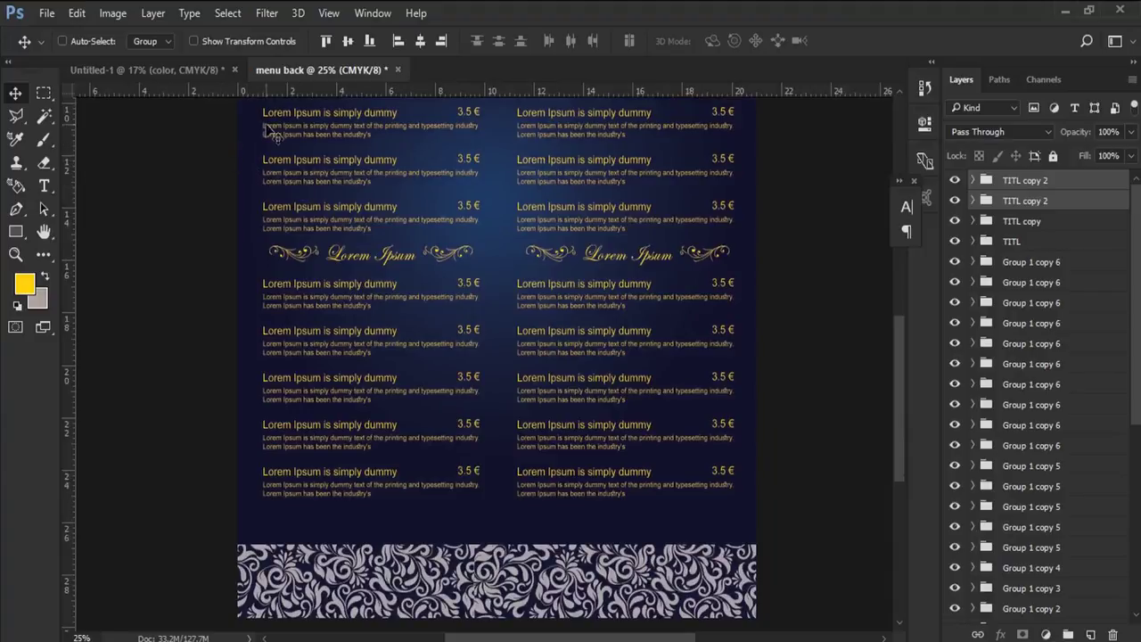
- Zoom into the middle of the menu to inspect the spacing, then fit the whole page on screen
click(328, 12)
click(365, 175)
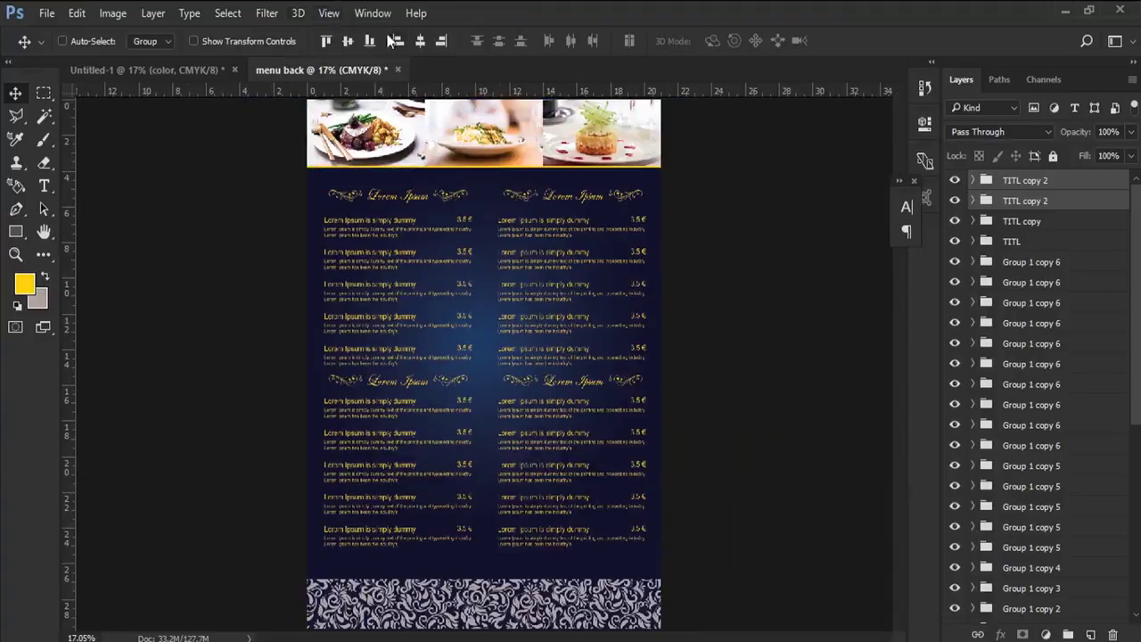
click(12, 257)
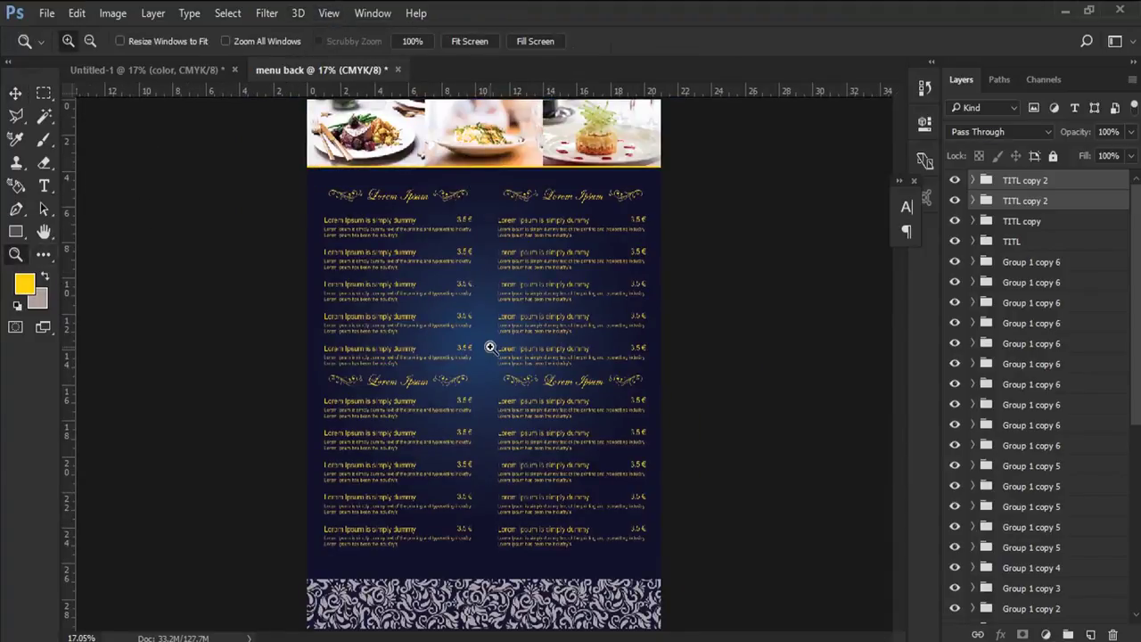
click(491, 346)
scroll(491, 347, down, 1)
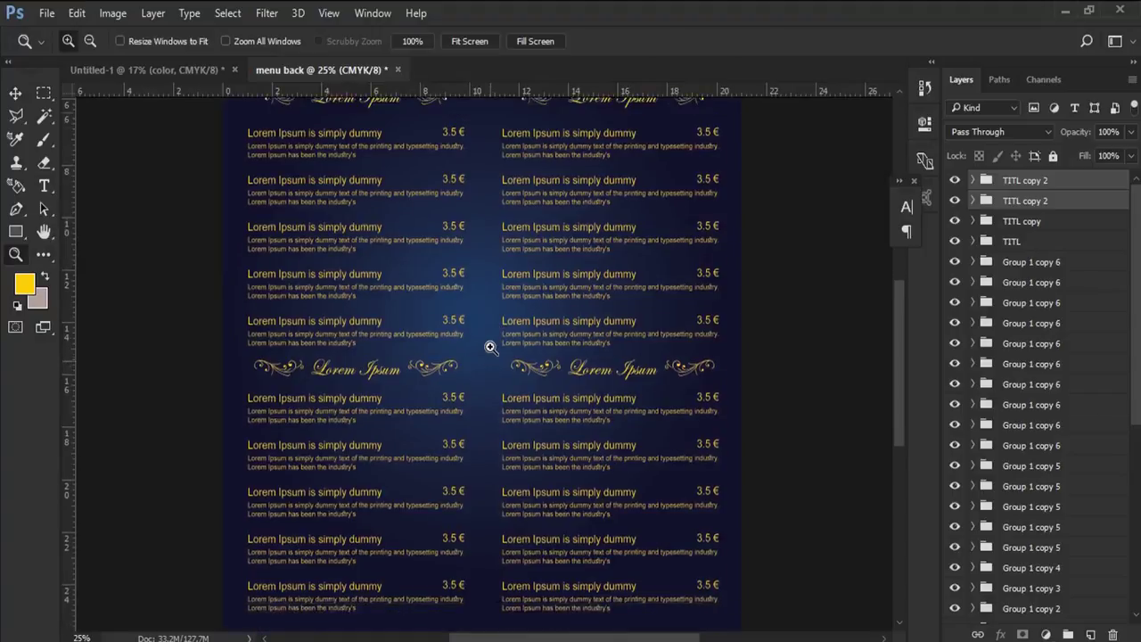
scroll(491, 347, up, 2)
scroll(492, 347, down, 1)
scroll(491, 347, down, 1)
scroll(491, 344, down, 1)
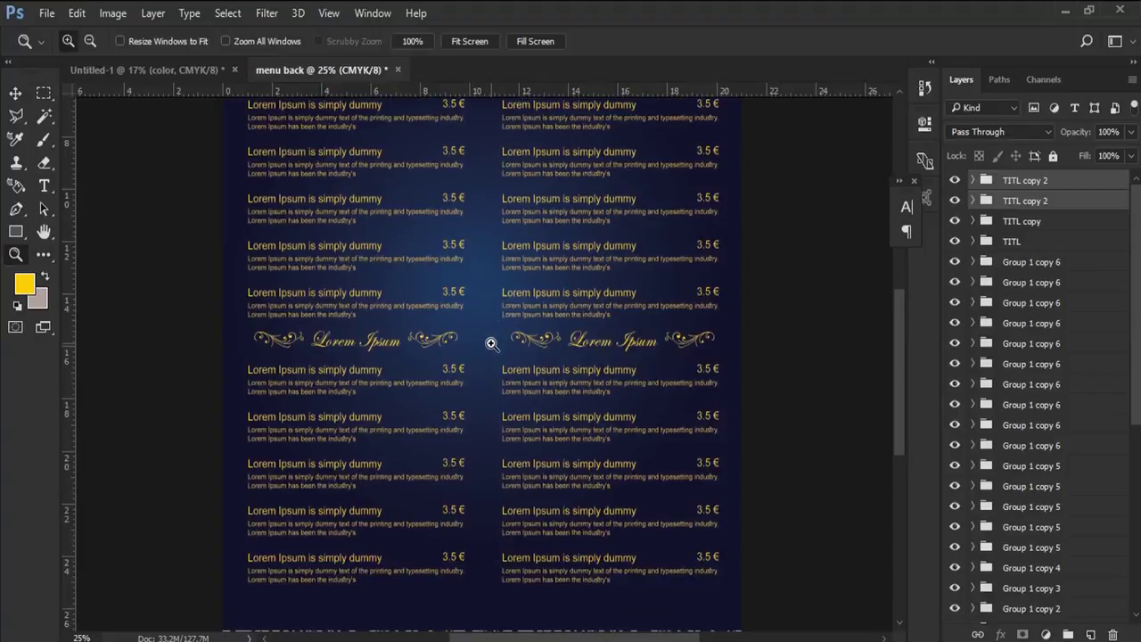
click(329, 13)
click(471, 175)
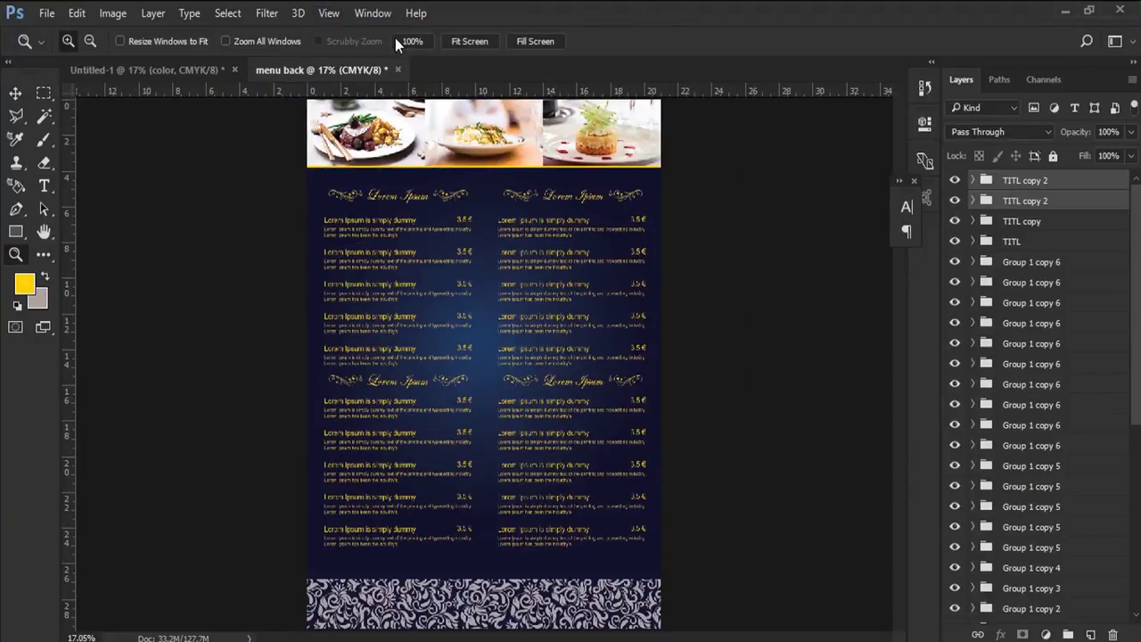
- With the Move tool, select the lower section's Group 1 copy 6 menu item layers
key(v)
scroll(1138, 403, down, 5)
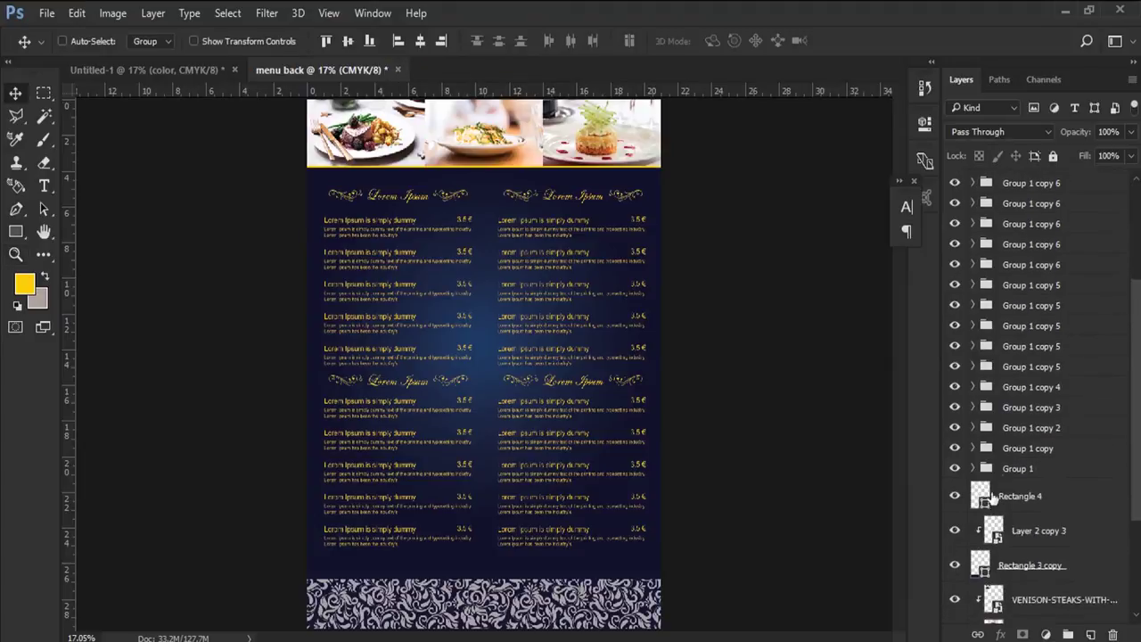
click(1007, 469)
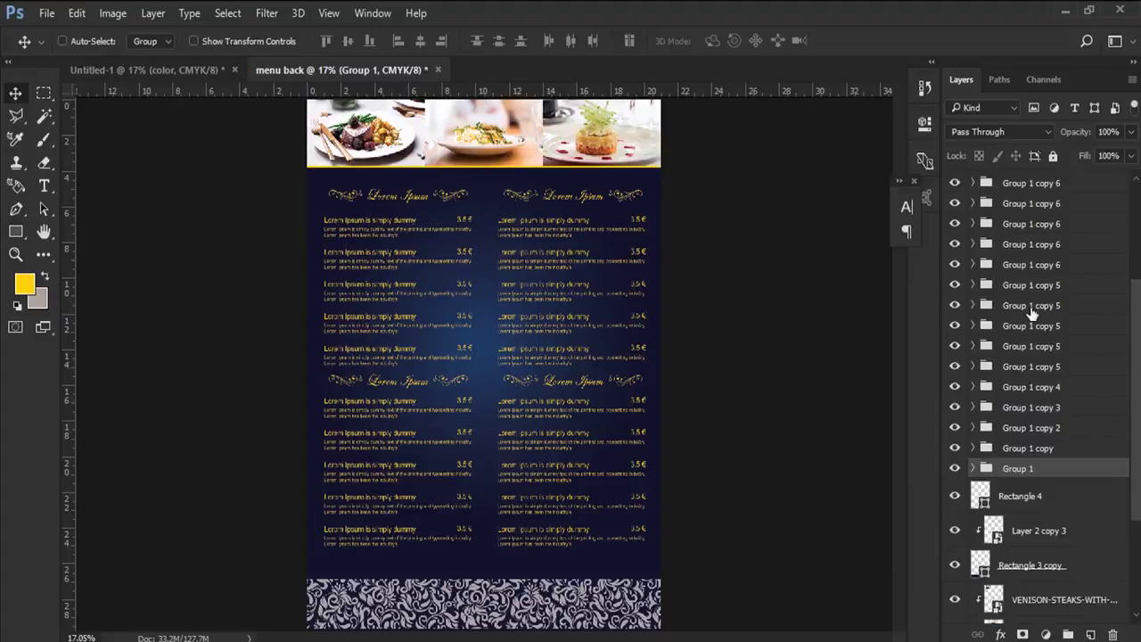
click(1034, 266)
drag(1136, 323, 1136, 249)
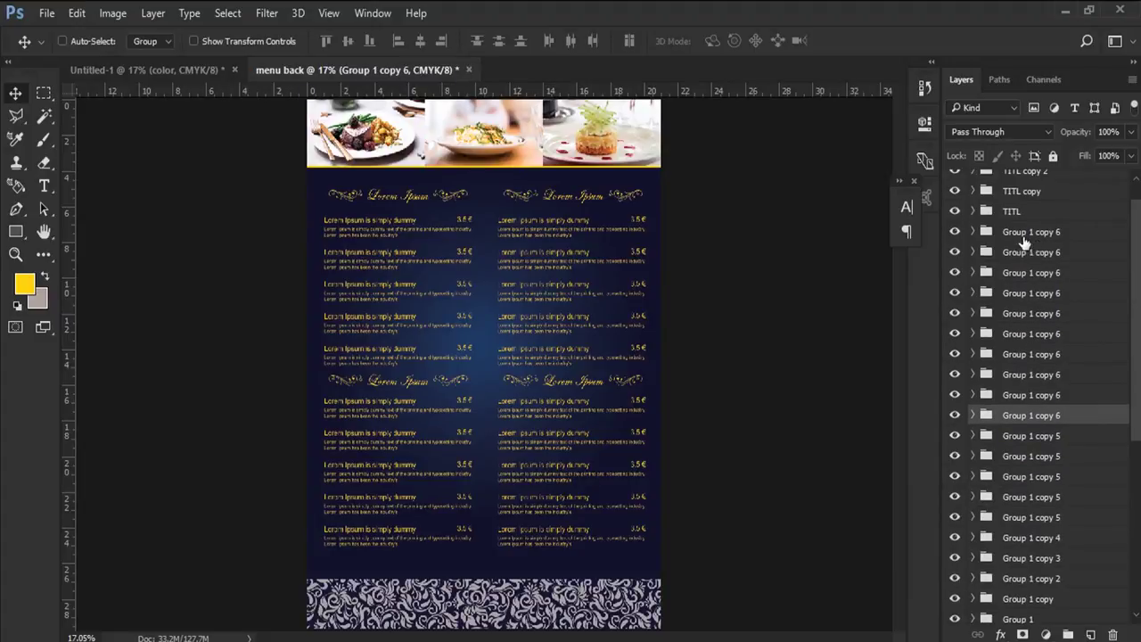
shift+click(1024, 237)
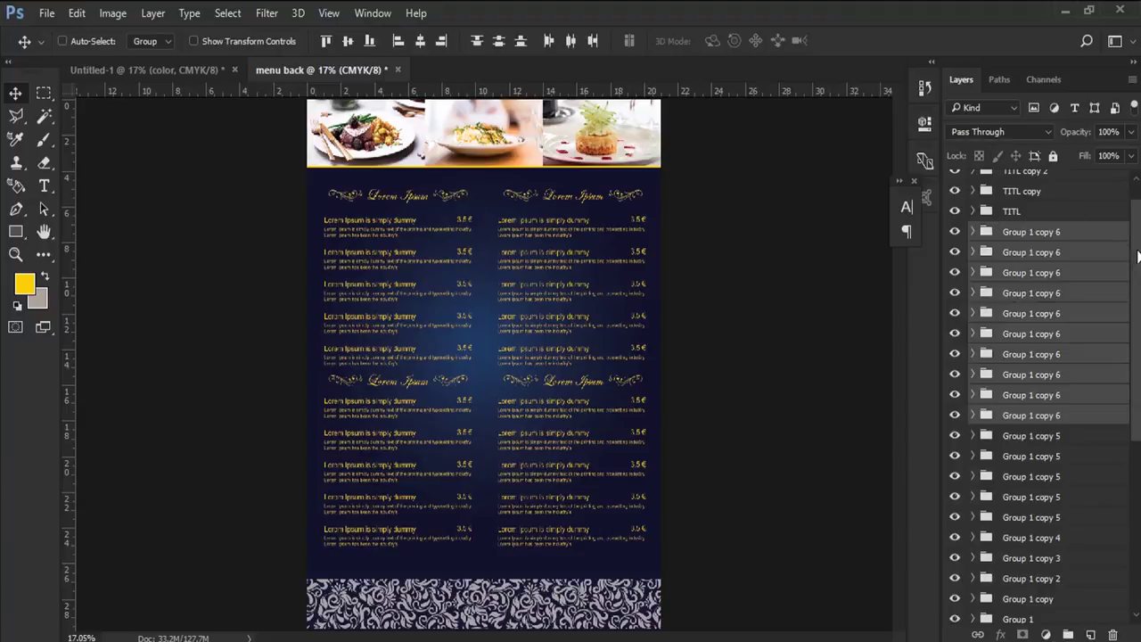
drag(1137, 256, 1138, 221)
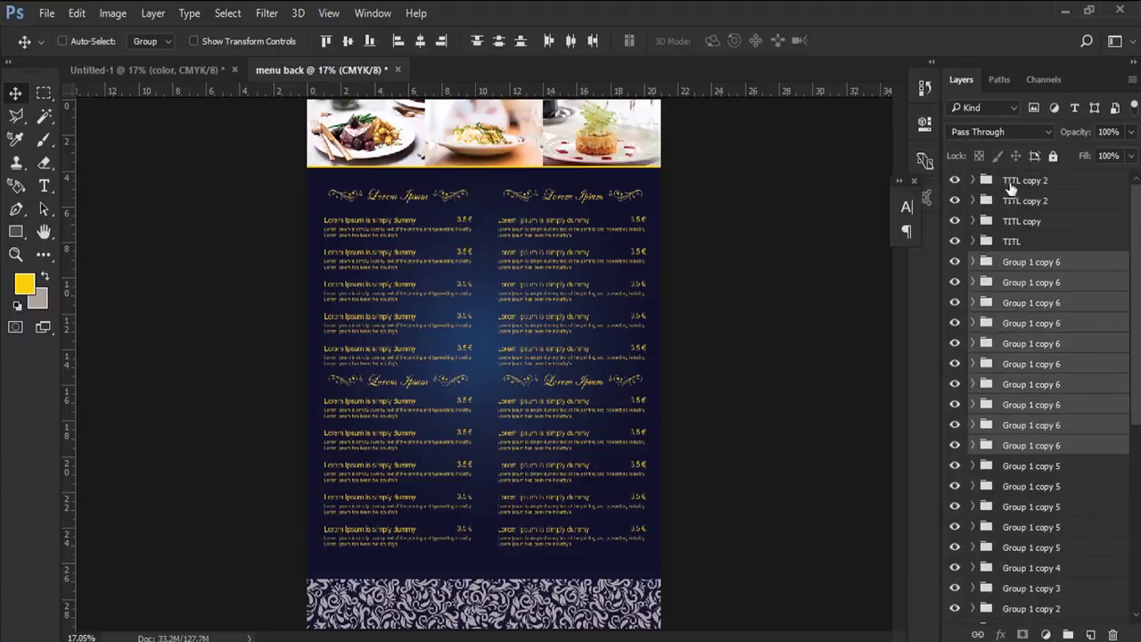
- Add the lower section titles and nudge the lower section down twice with Shift+Down
ctrl+click(1016, 184)
ctrl+click(1016, 204)
key(shift+Down)
key(shift+Down)
key(shift+Down)
key(shift+Down)
key(shift+Down)
key(shift+Down)
key(shift+Down)
key(shift+Down)
key(shift+Down)
key(shift+Down)
key(shift+Down)
key(shift+Down)
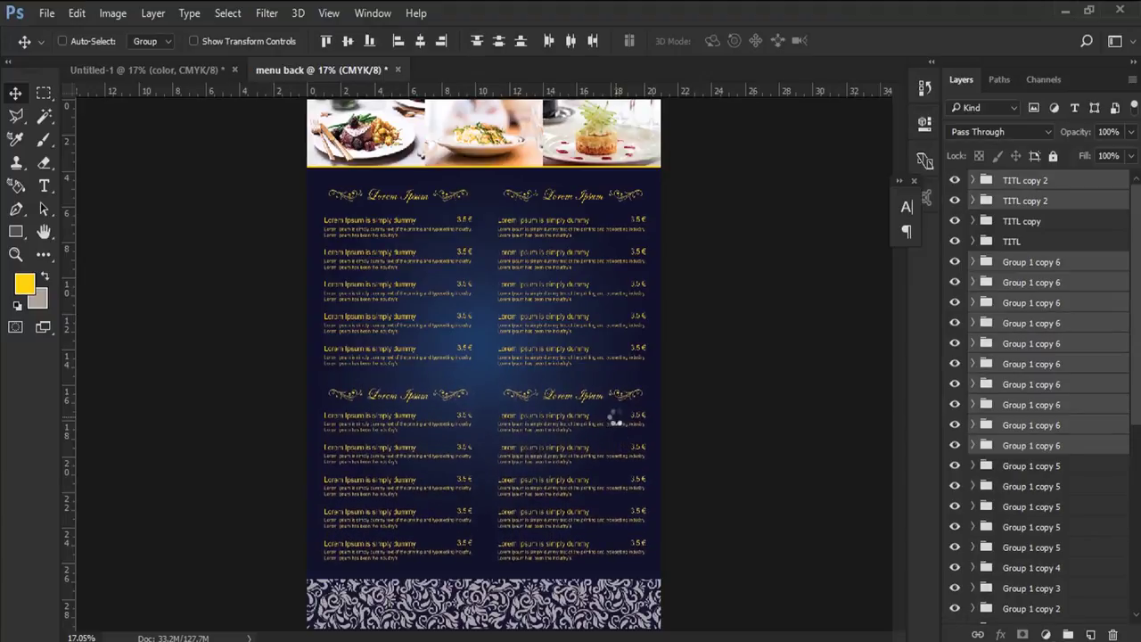
key(shift+Down)
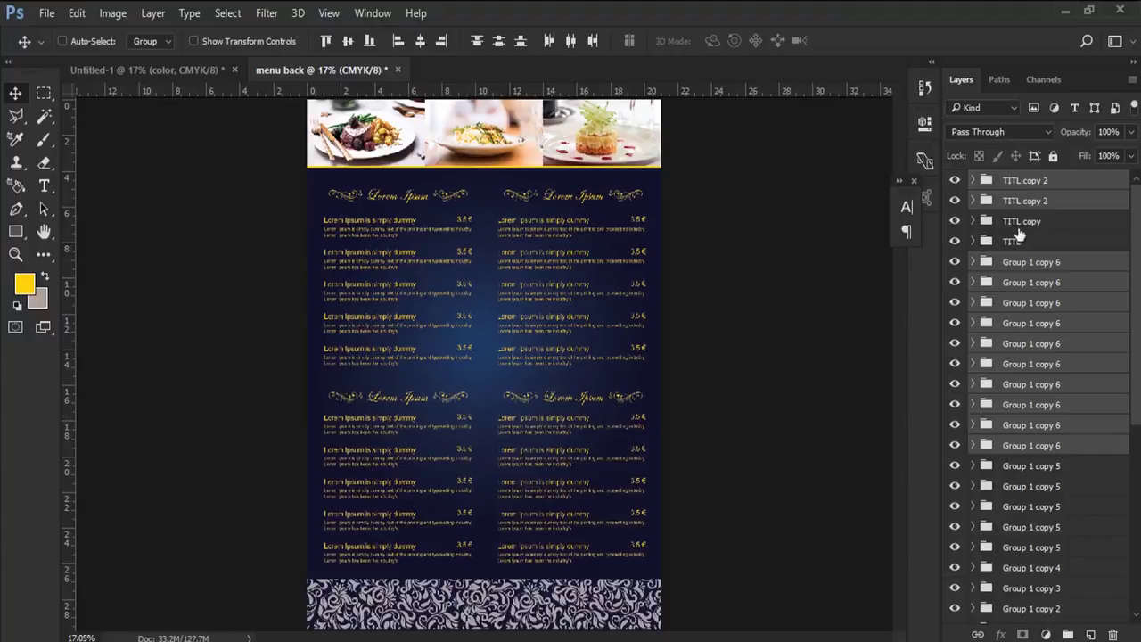
- Select the upper section titles plus the Group 1 through Group 1 copy 3 layers
click(1019, 223)
shift+click(1019, 242)
scroll(1136, 313, down, 5)
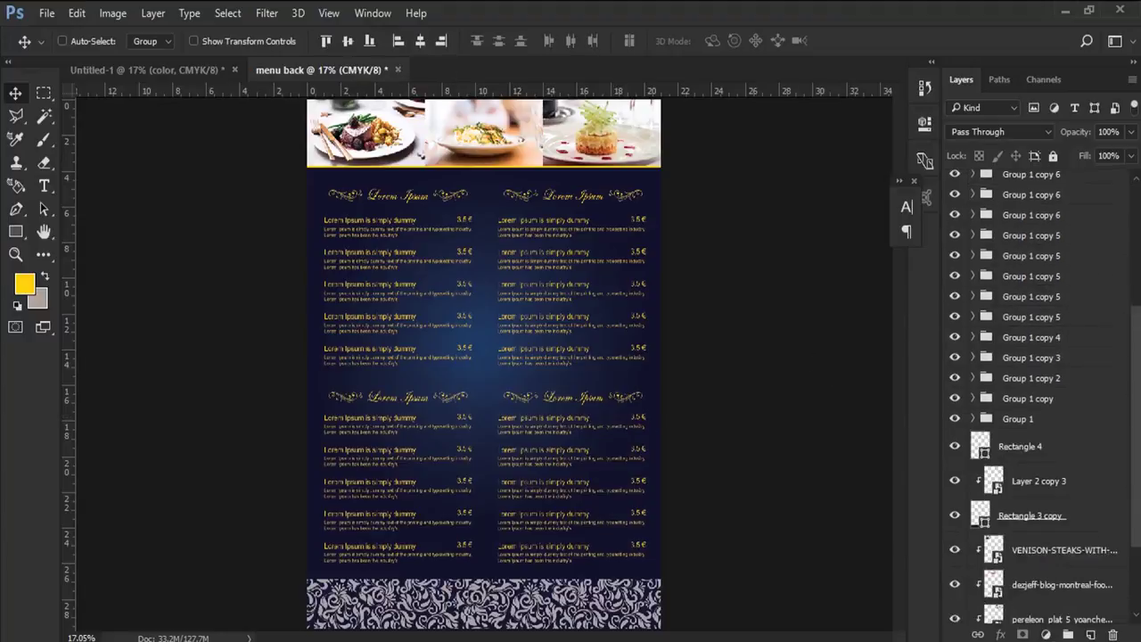
ctrl+click(1016, 416)
ctrl+click(1025, 394)
ctrl+click(1025, 375)
ctrl+click(1026, 355)
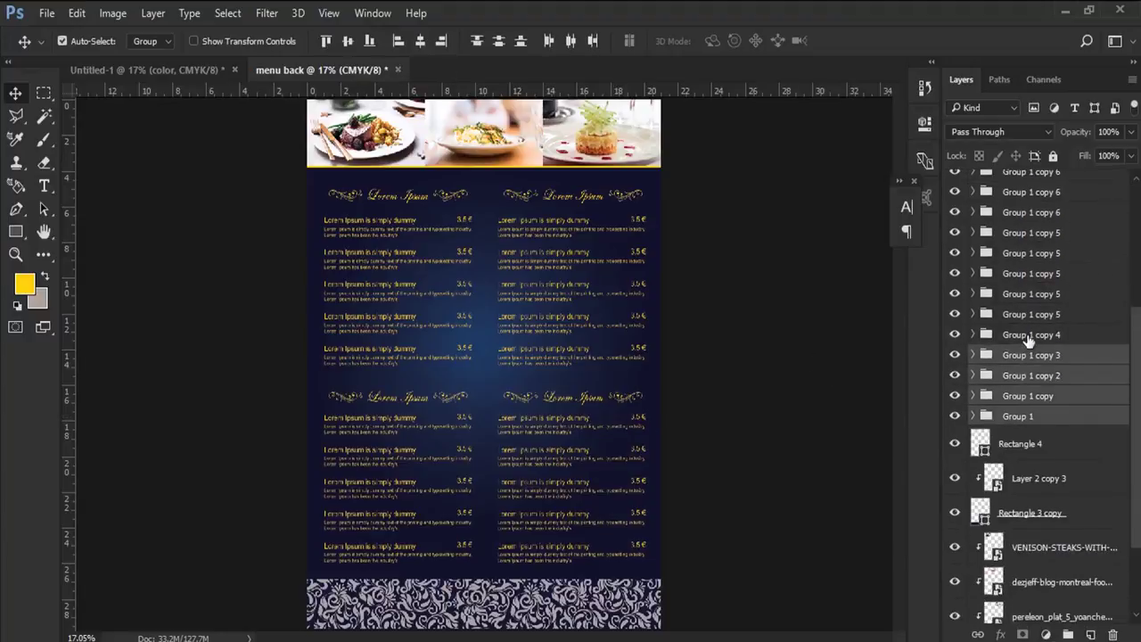
- Add the Group 1 copy 4 and copy 5 layers and drag the selected menu groups slightly
ctrl+click(1030, 334)
ctrl+click(1032, 313)
ctrl+click(1036, 294)
ctrl+click(1041, 273)
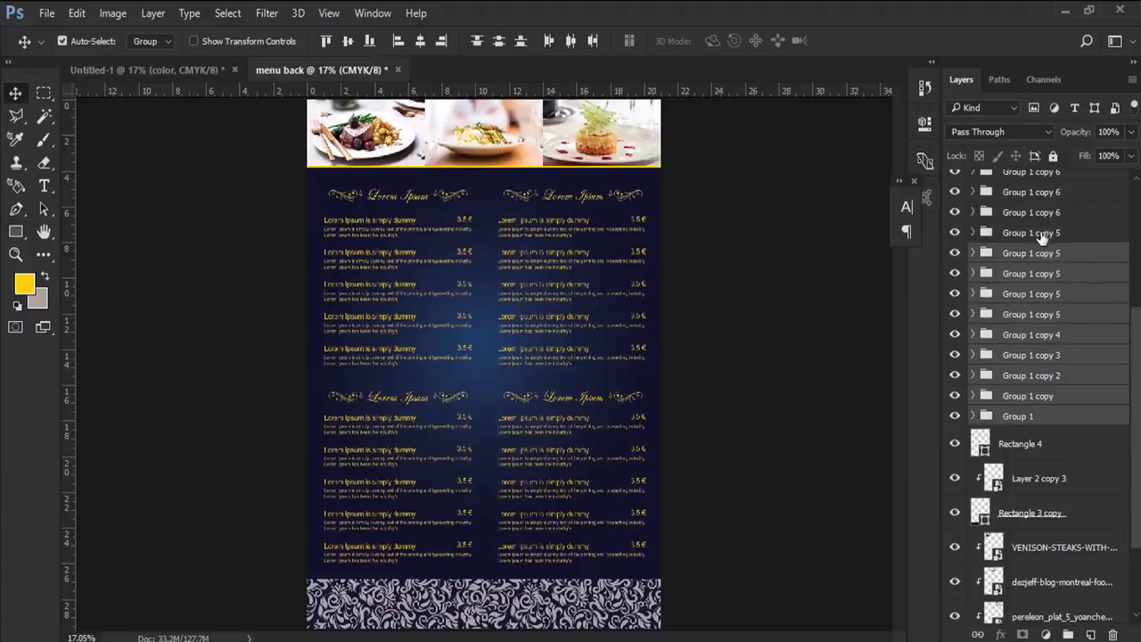
ctrl+click(1040, 234)
drag(621, 368, 616, 365)
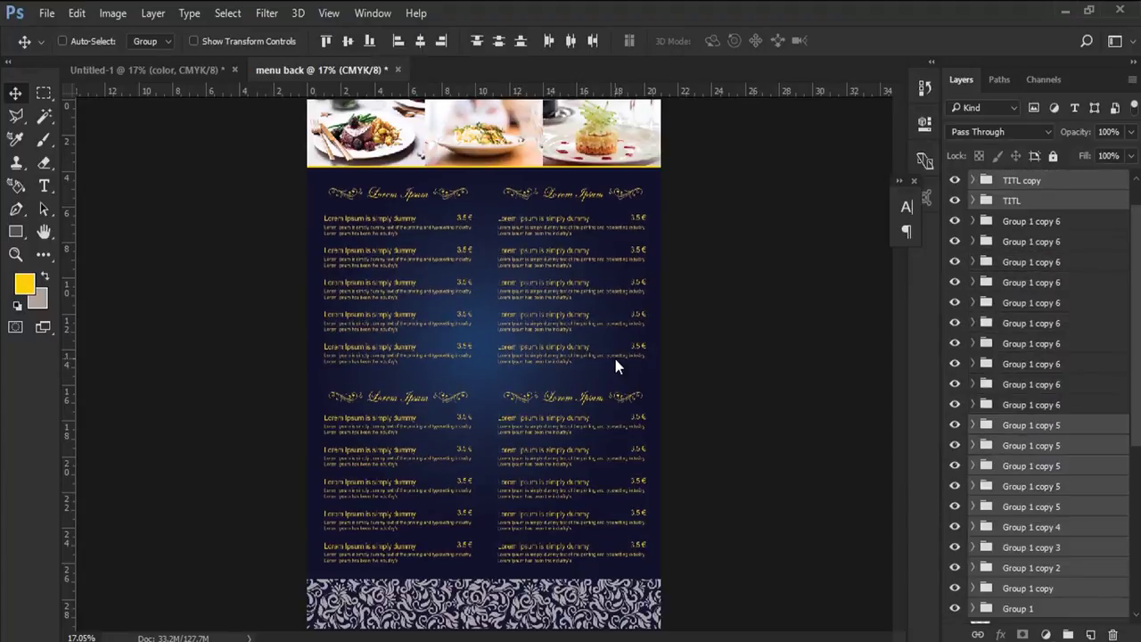